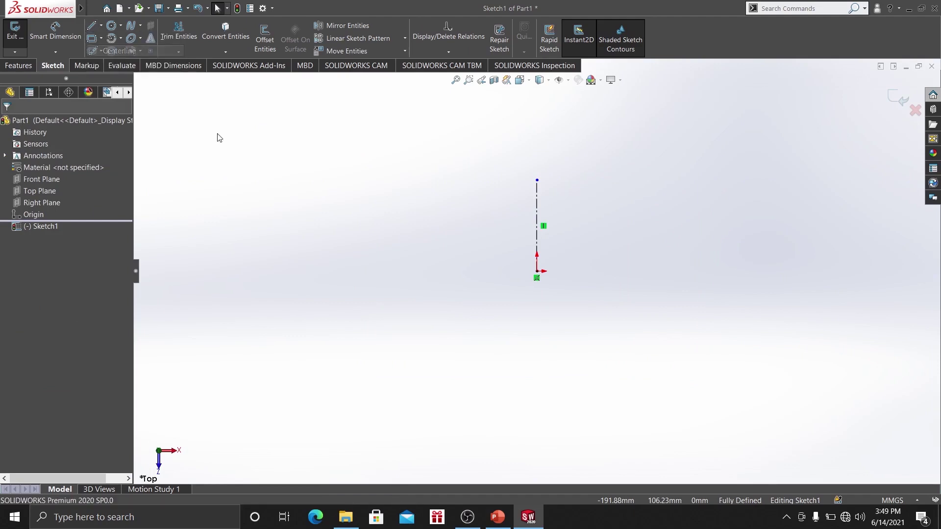
Sketch a horizontal centerline about 111 mm long from the origin toward negative X.
{"action": "left_click", "coordinate": [538, 271]}
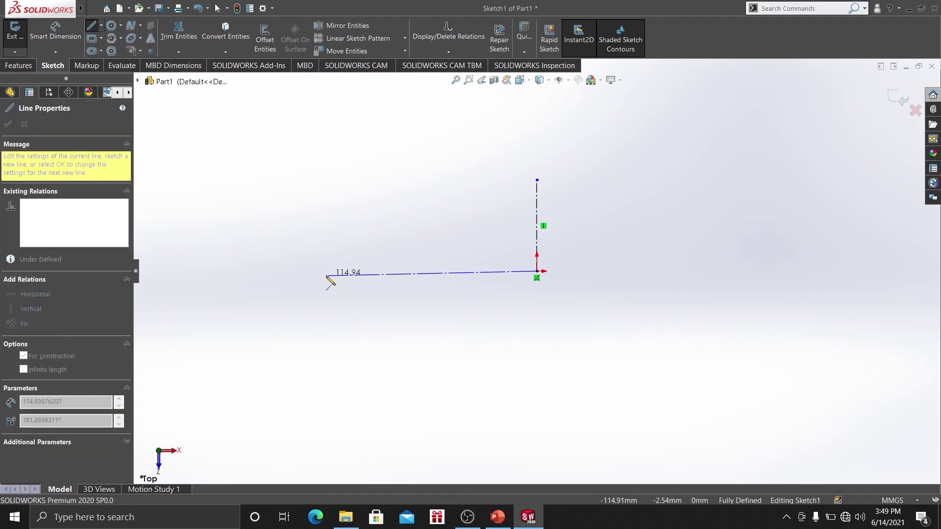
{"action": "left_click", "coordinate": [336, 271]}
{"action": "right_click", "coordinate": [358, 225]}
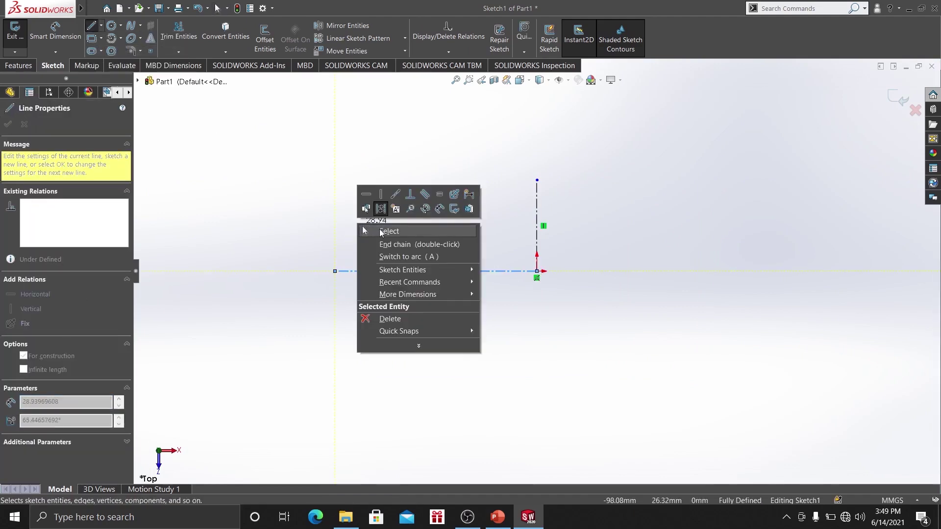
{"action": "left_click", "coordinate": [382, 231]}
Sketch a line chain from the horizontal centerline's outer end: vertical about 25 mm, rising slope about 66 mm across, then vertical about 21 mm.
{"action": "left_click", "coordinate": [92, 27]}
{"action": "left_click", "coordinate": [335, 271]}
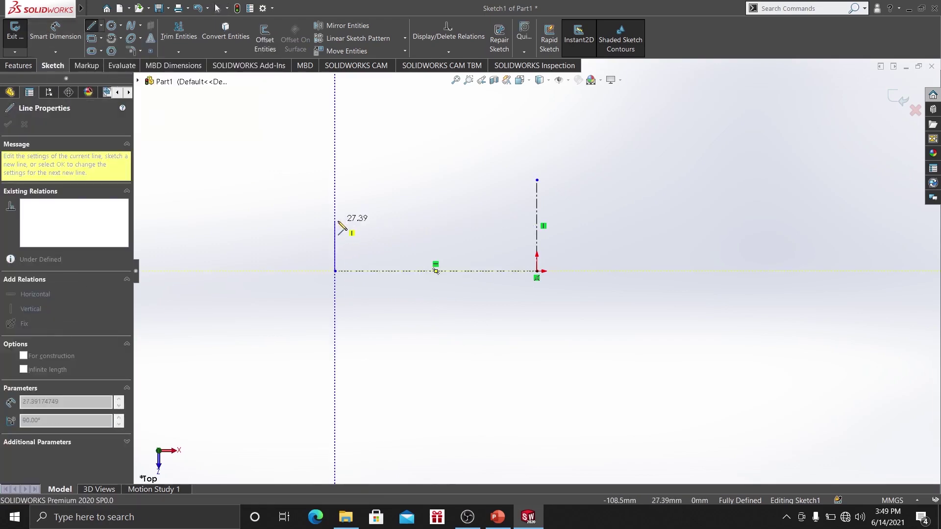
{"action": "left_click", "coordinate": [335, 226]}
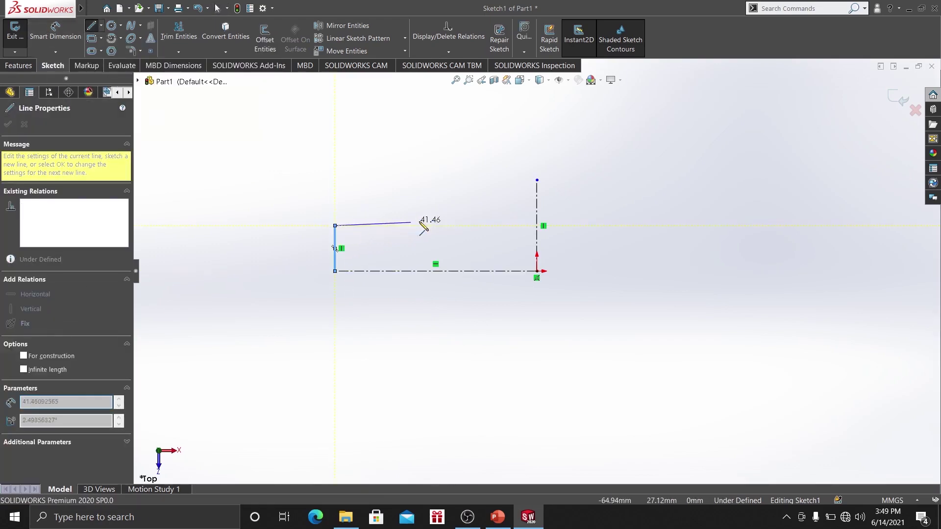
{"action": "left_click", "coordinate": [455, 211]}
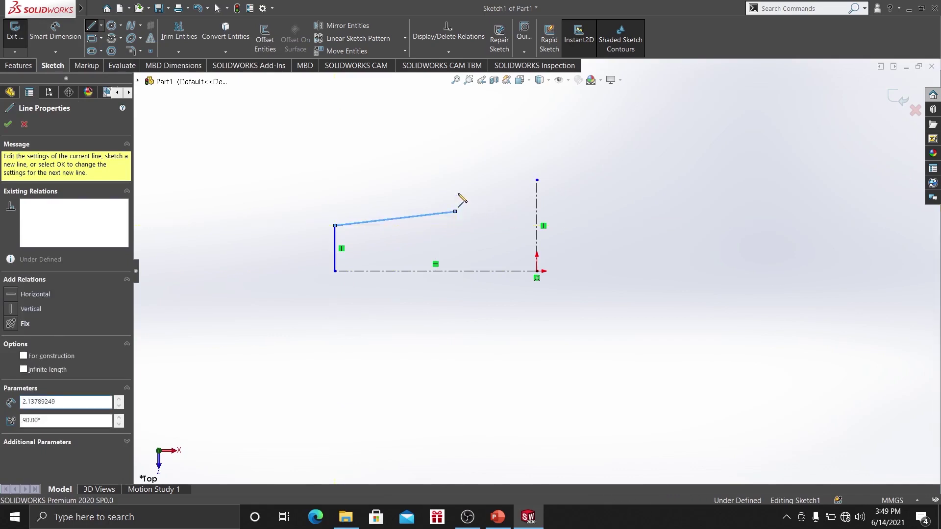
{"action": "left_click", "coordinate": [455, 173]}
{"action": "right_click", "coordinate": [389, 178]}
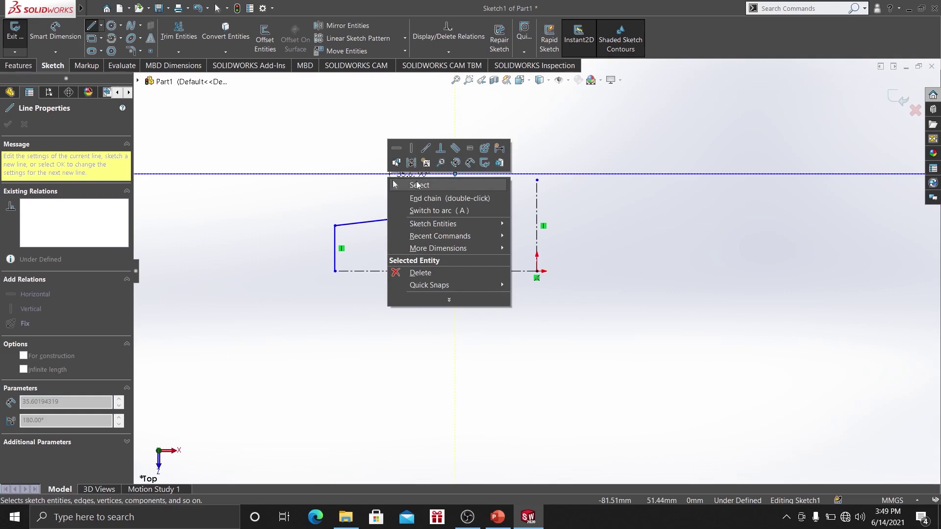
{"action": "left_click", "coordinate": [418, 185]}
Dimension the outer vertical line that starts on the horizontal centerline to 25 mm.
{"action": "scroll", "coordinate": [460, 255], "scroll_direction": "down", "scroll_amount": 2}
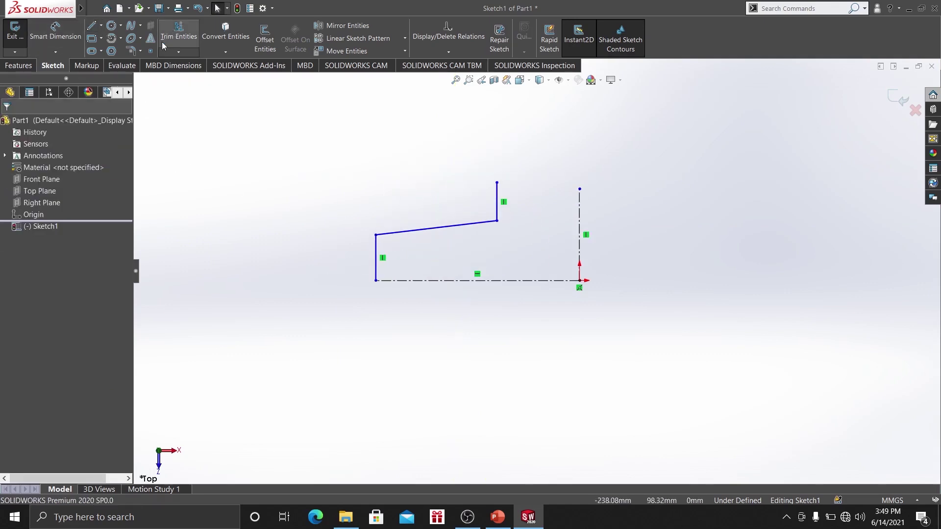
{"action": "left_click", "coordinate": [54, 33]}
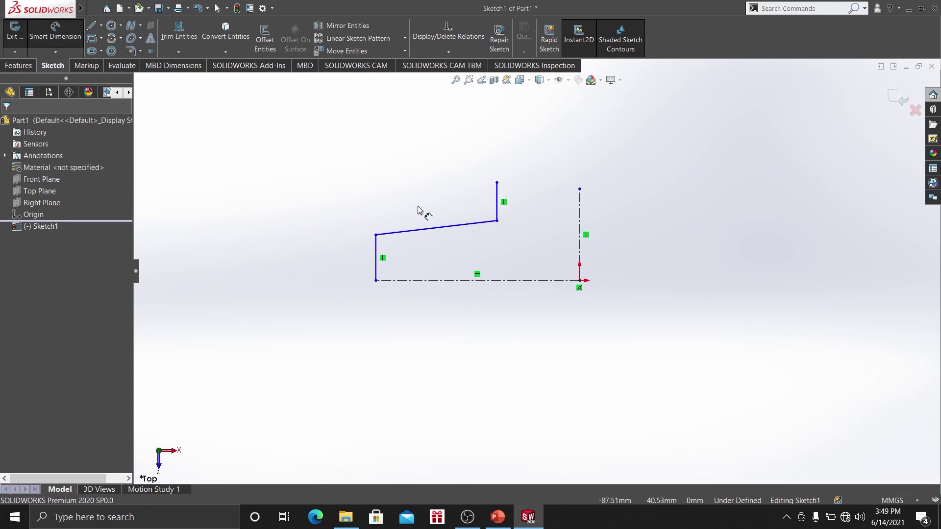
{"action": "left_click", "coordinate": [374, 258]}
{"action": "left_click", "coordinate": [275, 258]}
{"action": "type", "text": "25"}
{"action": "key", "text": "Return"}
Dimension the inner vertical line to 35 mm and the sloped line's horizontal span to 90 mm.
{"action": "left_click", "coordinate": [502, 204]}
{"action": "left_click", "coordinate": [561, 212]}
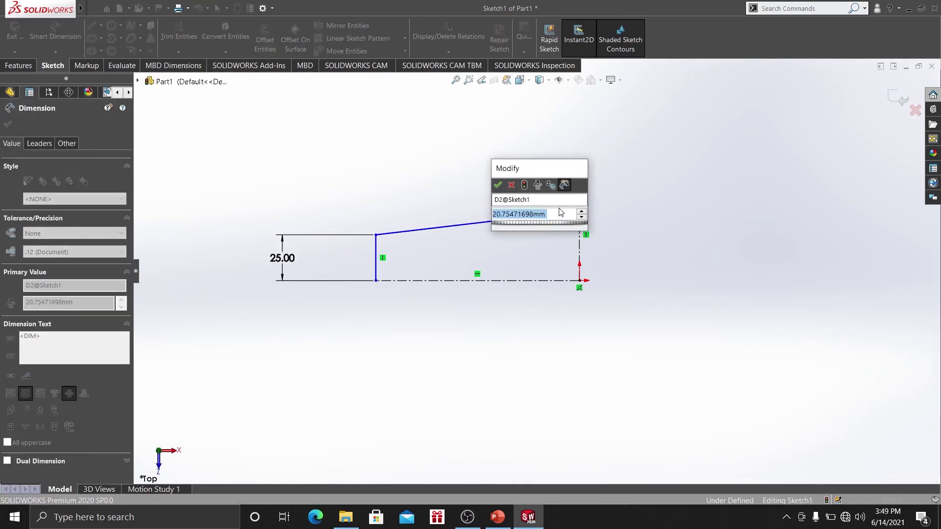
{"action": "type", "text": "35"}
{"action": "key", "text": "Return"}
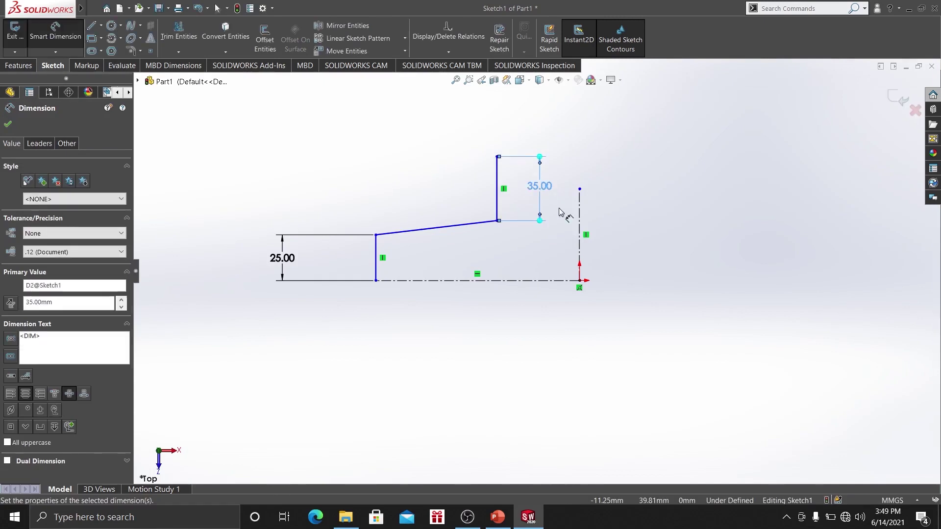
{"action": "left_click", "coordinate": [465, 228]}
{"action": "left_click", "coordinate": [431, 147]}
{"action": "type", "text": "90"}
{"action": "key", "text": "Return"}
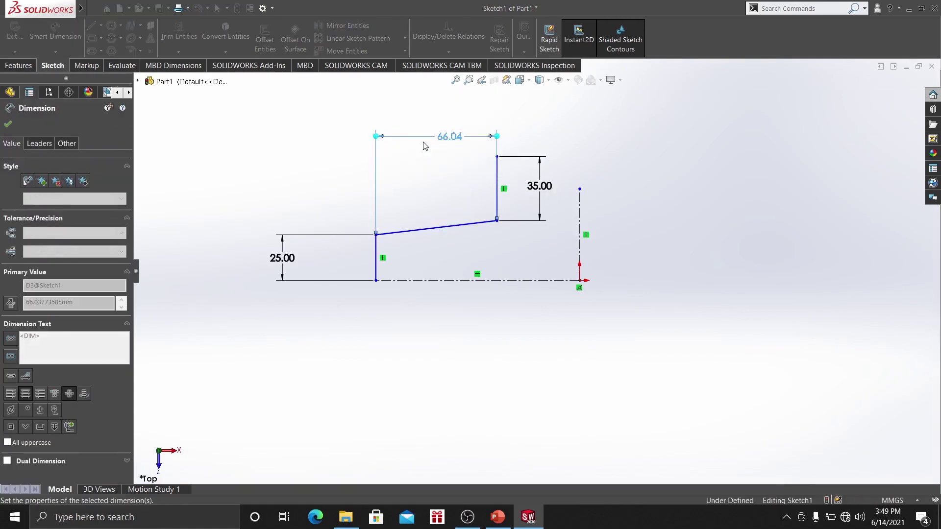
Set the distance between the outer vertical line and the vertical centerline to 150 mm.
{"action": "left_click", "coordinate": [376, 274]}
{"action": "left_click", "coordinate": [580, 262]}
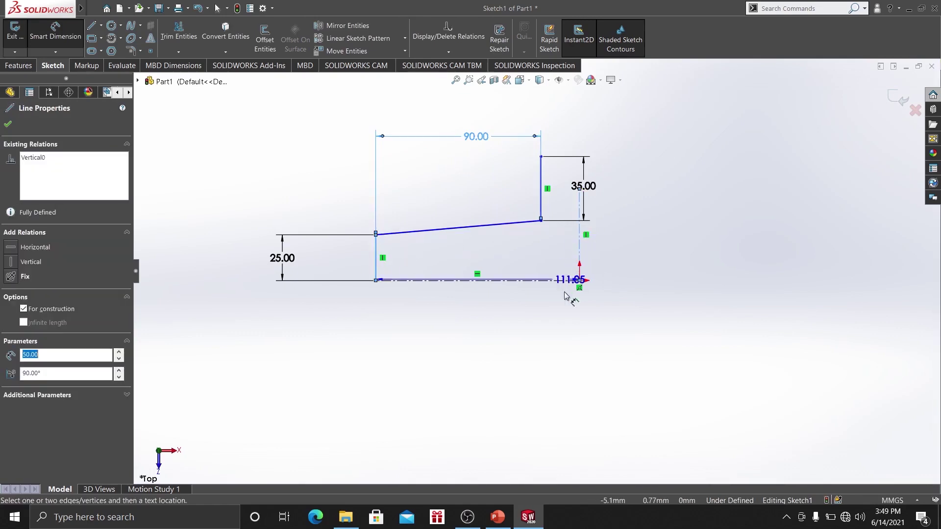
{"action": "left_click", "coordinate": [524, 324]}
{"action": "type", "text": "150"}
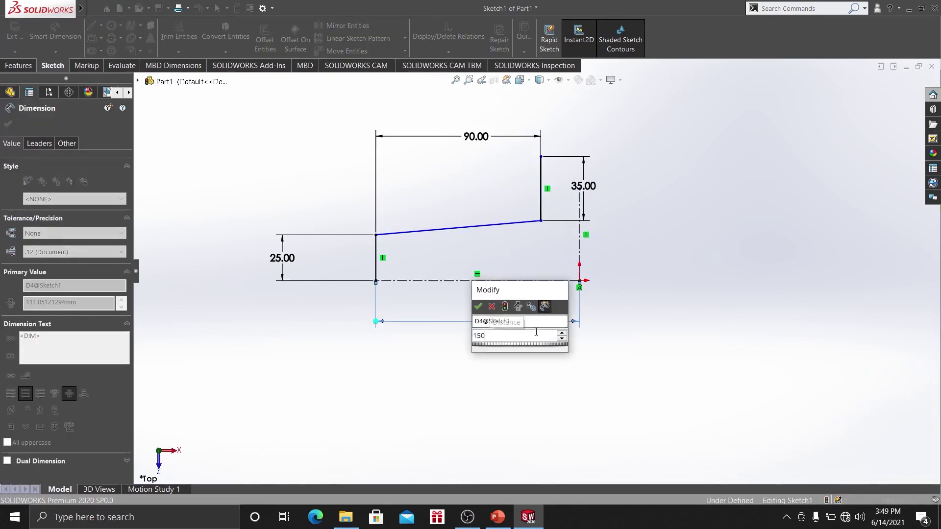
{"action": "key", "text": "Return"}
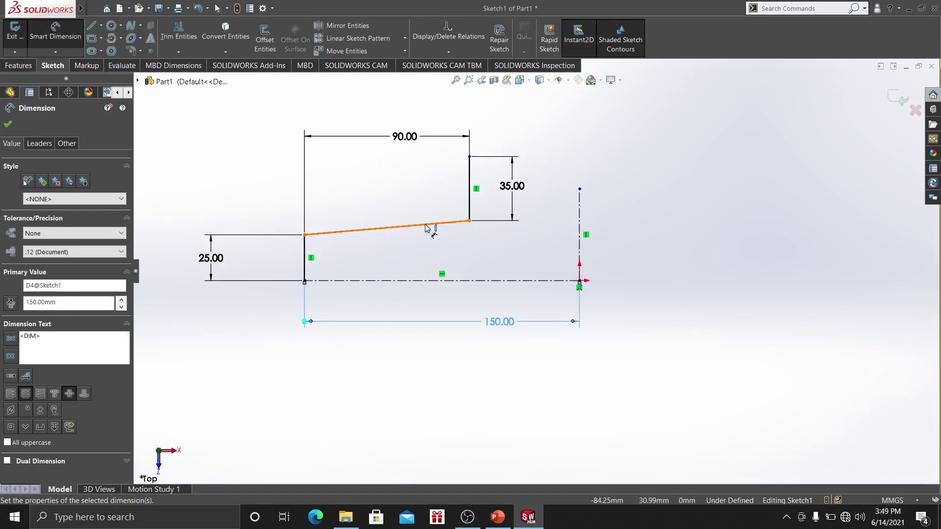
Dimension the sloped line's vertical rise to 10 mm.
{"action": "left_click", "coordinate": [425, 227]}
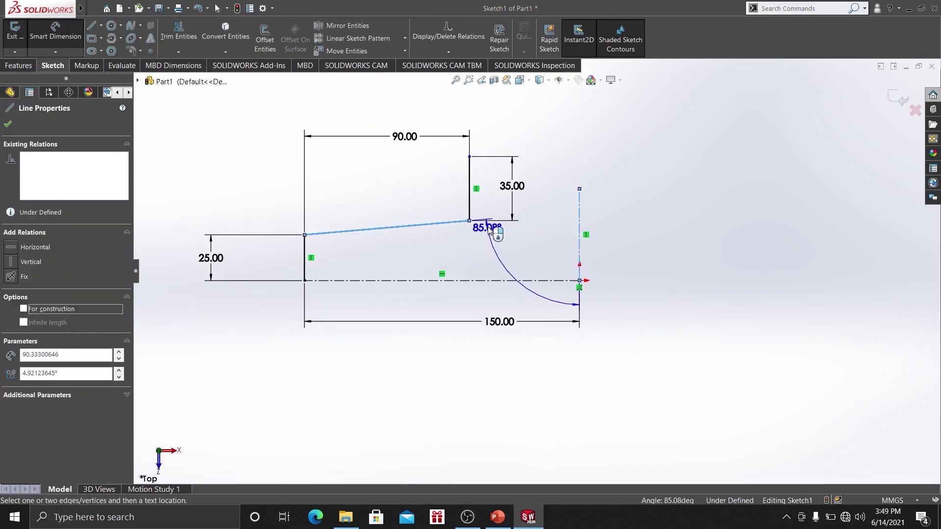
{"action": "left_click", "coordinate": [45, 31]}
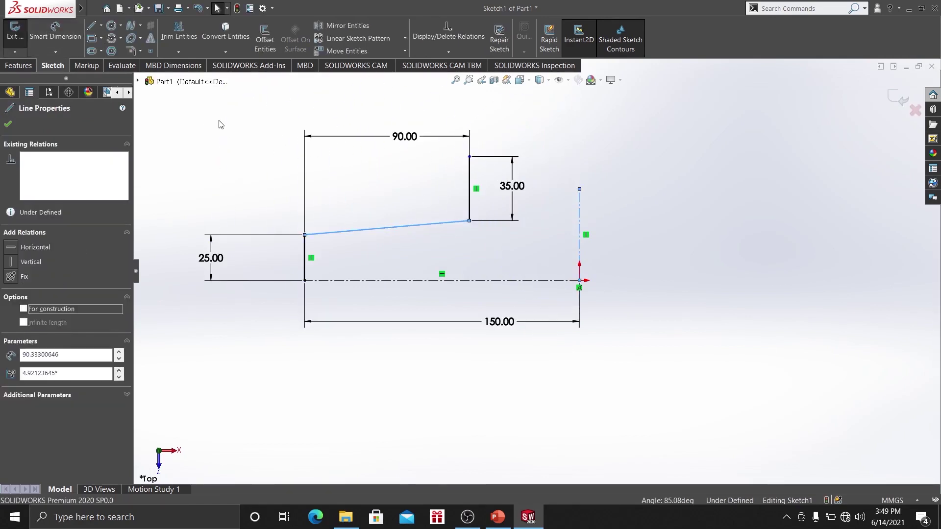
{"action": "left_click", "coordinate": [403, 232]}
{"action": "left_click", "coordinate": [496, 231]}
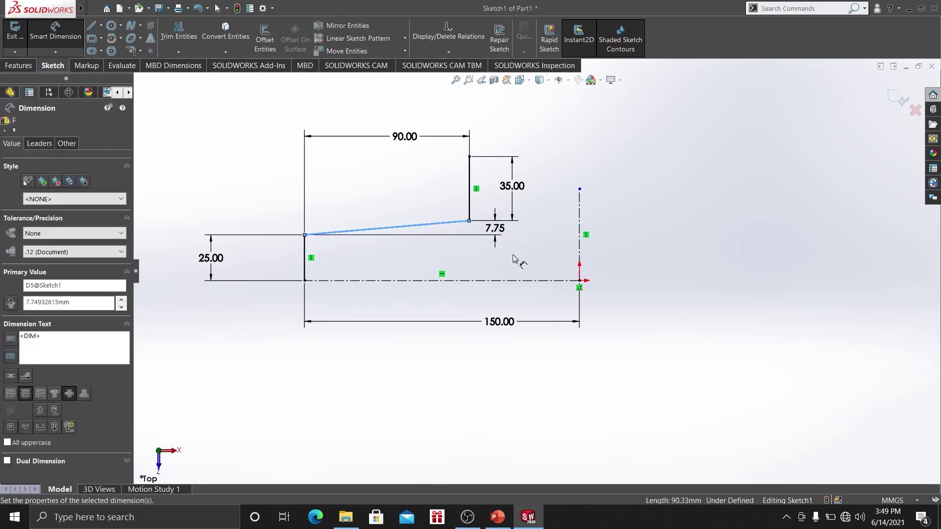
{"action": "type", "text": "10"}
{"action": "key", "text": "Return"}
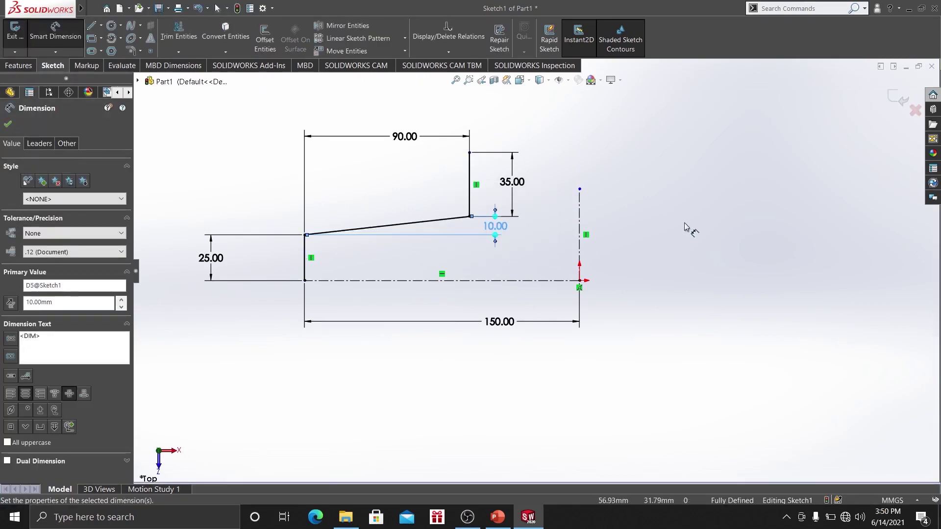
{"action": "left_click", "coordinate": [671, 225]}
Add a 10 mm equal-distance sketch chamfer at the corner between the sloped line and the 35 mm vertical line.
{"action": "scroll", "coordinate": [402, 290], "scroll_direction": "up", "scroll_amount": 1}
{"action": "scroll", "coordinate": [338, 231], "scroll_direction": "down", "scroll_amount": 1}
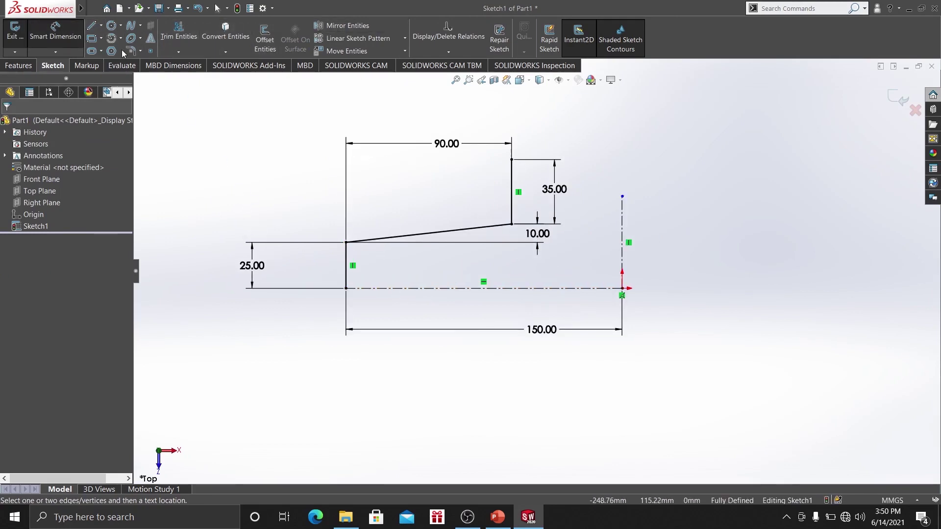
{"action": "left_click", "coordinate": [141, 51]}
{"action": "left_click", "coordinate": [156, 74]}
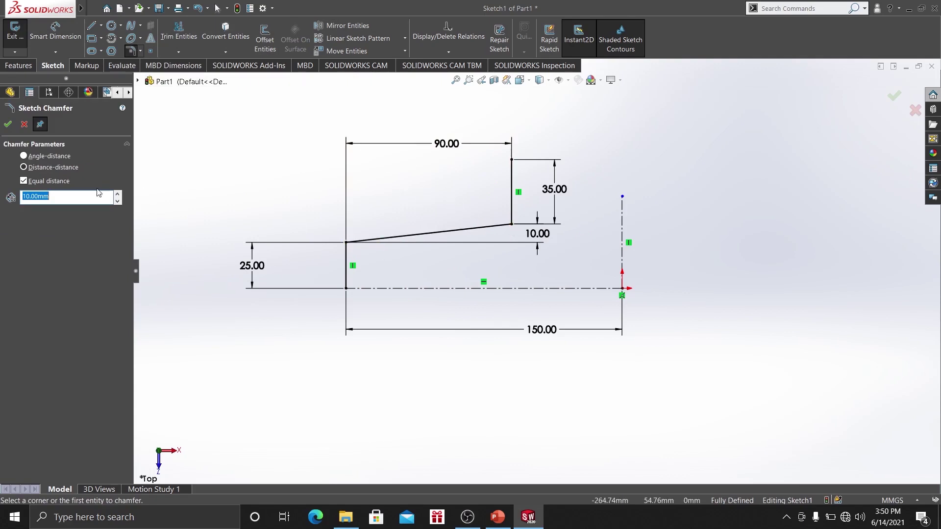
{"action": "left_click", "coordinate": [502, 227]}
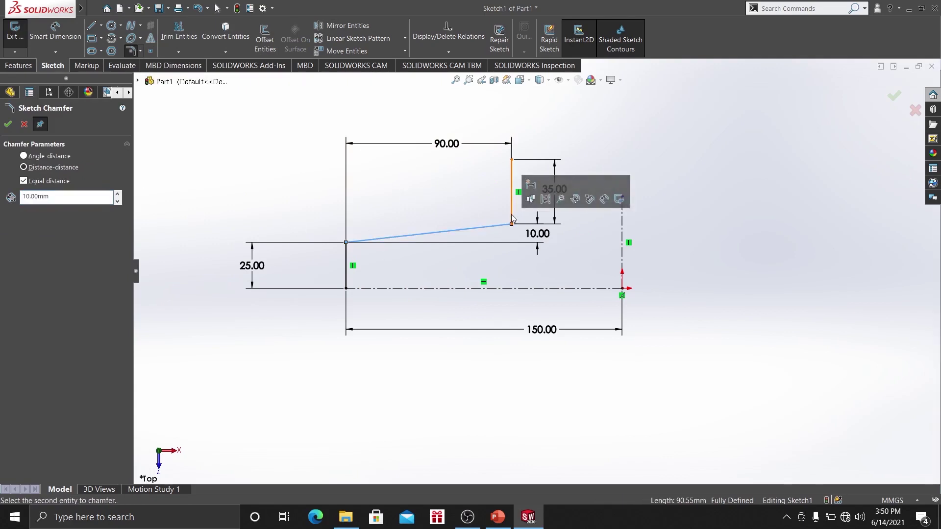
{"action": "left_click", "coordinate": [512, 215]}
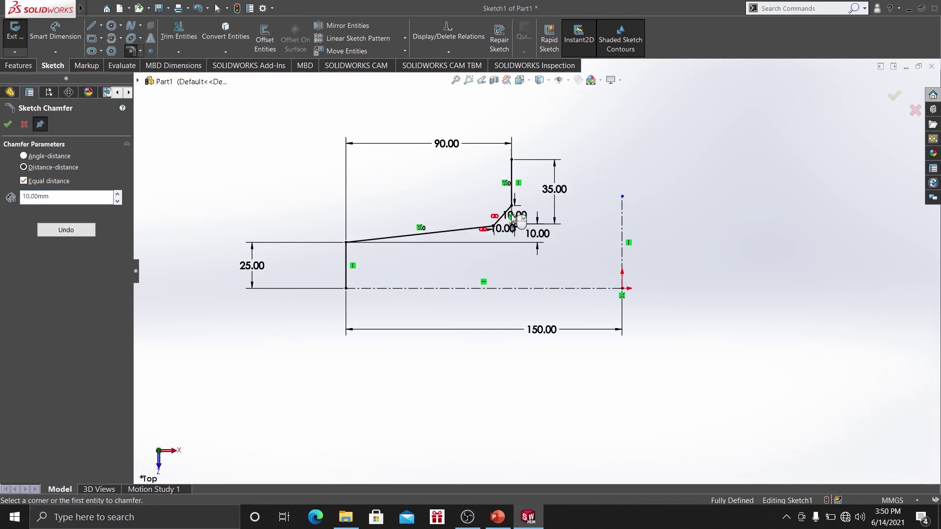
{"action": "left_click", "coordinate": [8, 124]}
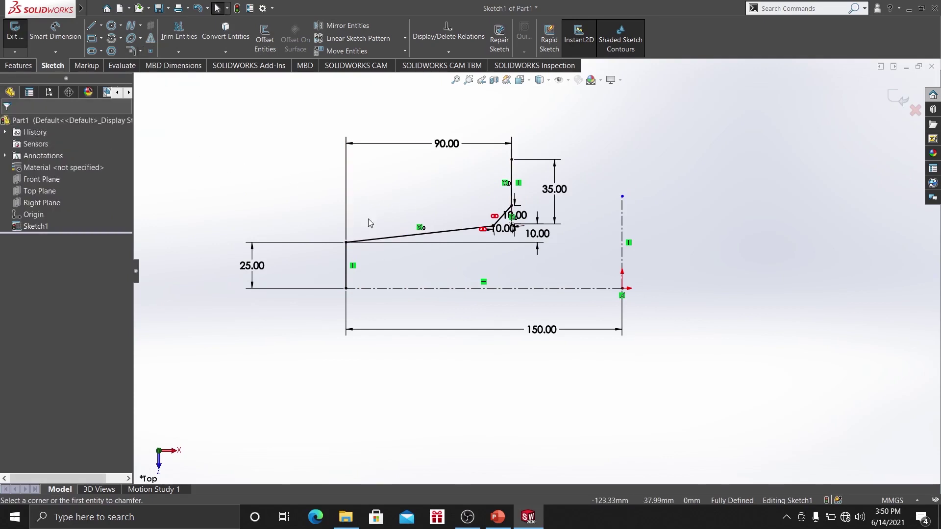
Mirror the chamfered profile lines about the horizontal centerline, keeping the originals.
{"action": "left_click", "coordinate": [345, 25]}
{"action": "mouse_move", "coordinate": [250, 108]}
{"action": "left_mouse_down"}
{"action": "mouse_move", "coordinate": [591, 325]}
{"action": "mouse_move", "coordinate": [624, 329]}
{"action": "left_mouse_up"}
{"action": "left_click", "coordinate": [30, 308]}
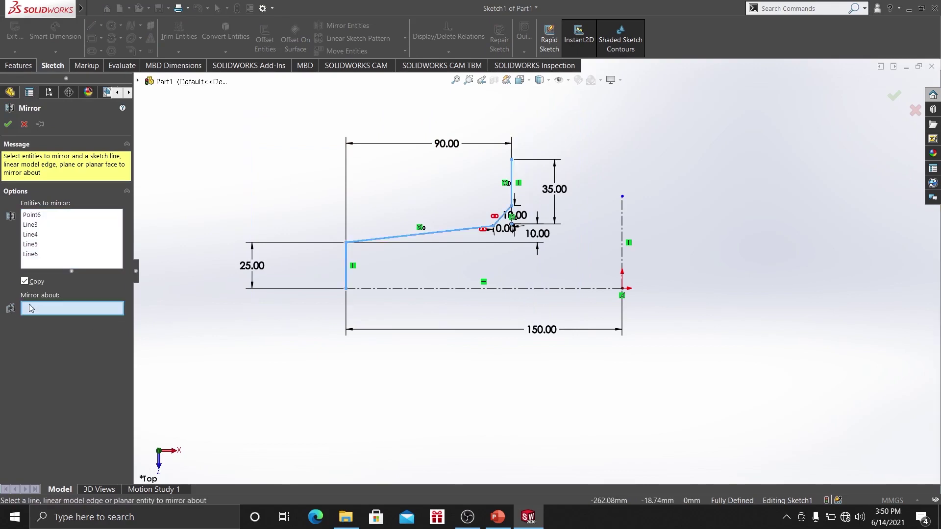
{"action": "left_click", "coordinate": [407, 293]}
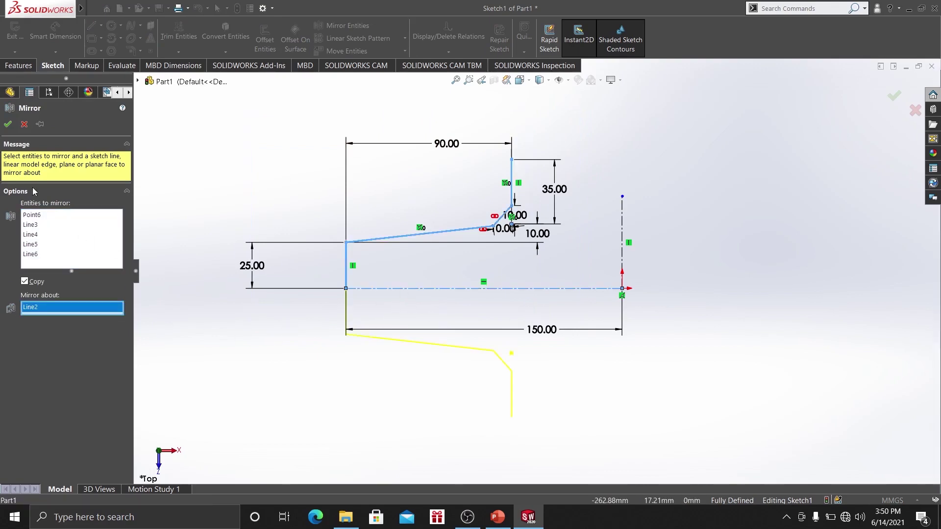
{"action": "left_click", "coordinate": [8, 124]}
Mirror the full half profile about the vertical centerline, keeping the originals.
{"action": "scroll", "coordinate": [535, 272], "scroll_direction": "up", "scroll_amount": 2}
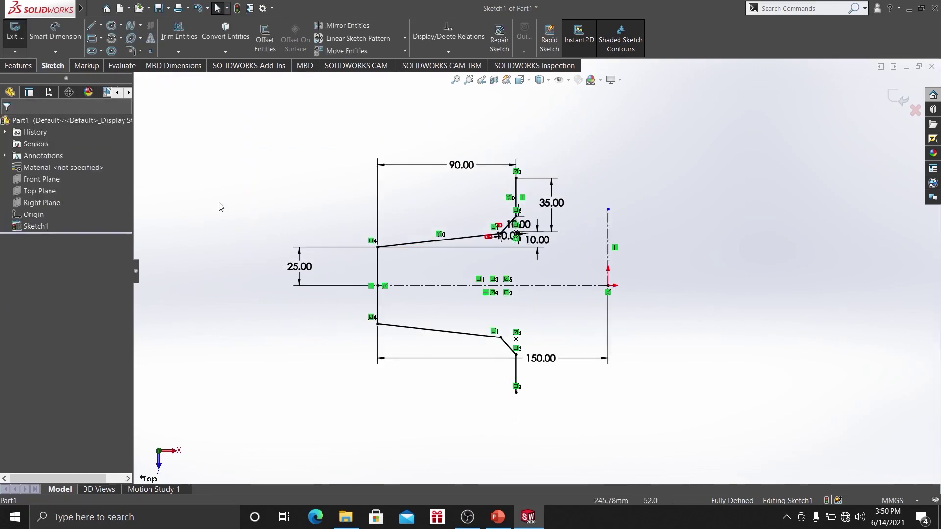
{"action": "left_click", "coordinate": [343, 25]}
{"action": "mouse_move", "coordinate": [295, 121]}
{"action": "left_mouse_down"}
{"action": "mouse_move", "coordinate": [326, 131]}
{"action": "mouse_move", "coordinate": [584, 405]}
{"action": "mouse_move", "coordinate": [581, 431]}
{"action": "left_mouse_up"}
{"action": "left_click", "coordinate": [45, 350]}
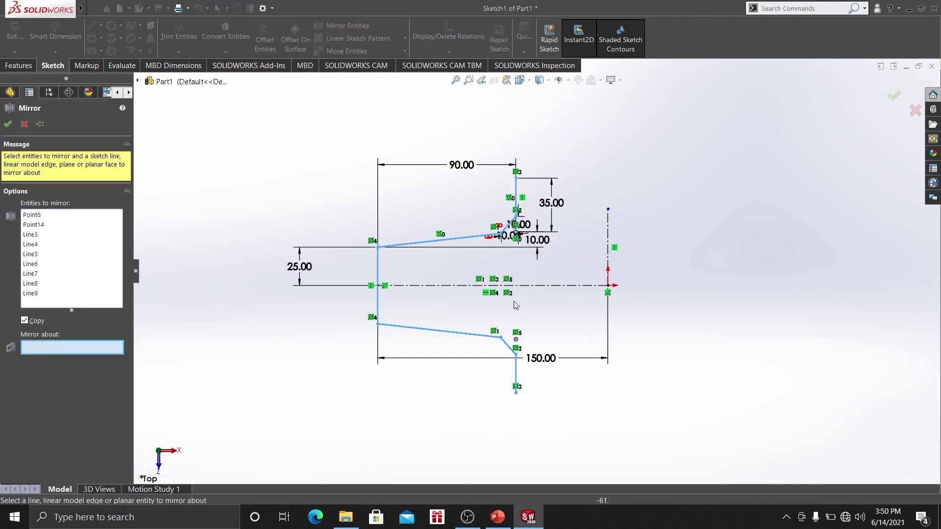
{"action": "left_click", "coordinate": [607, 237]}
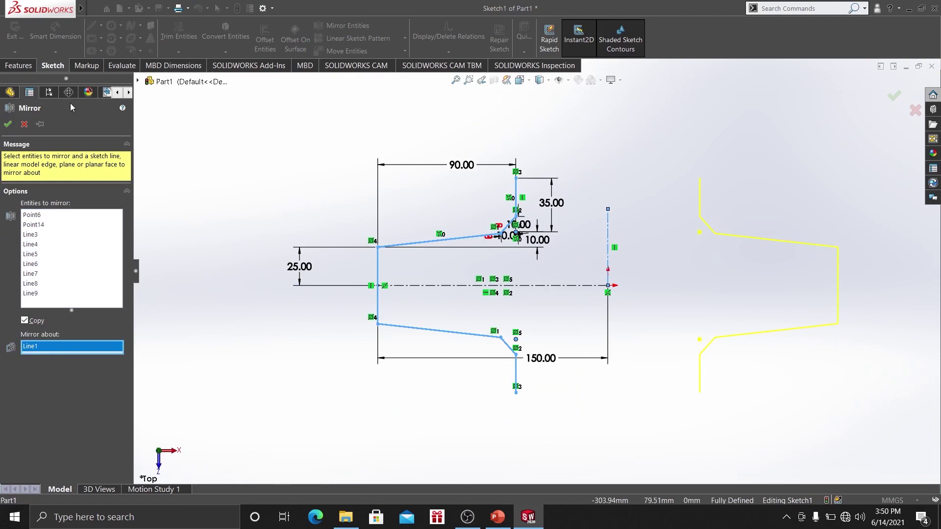
{"action": "left_click", "coordinate": [7, 124]}
Exit the profile sketch and reopen it for editing.
{"action": "scroll", "coordinate": [539, 272], "scroll_direction": "up", "scroll_amount": 2}
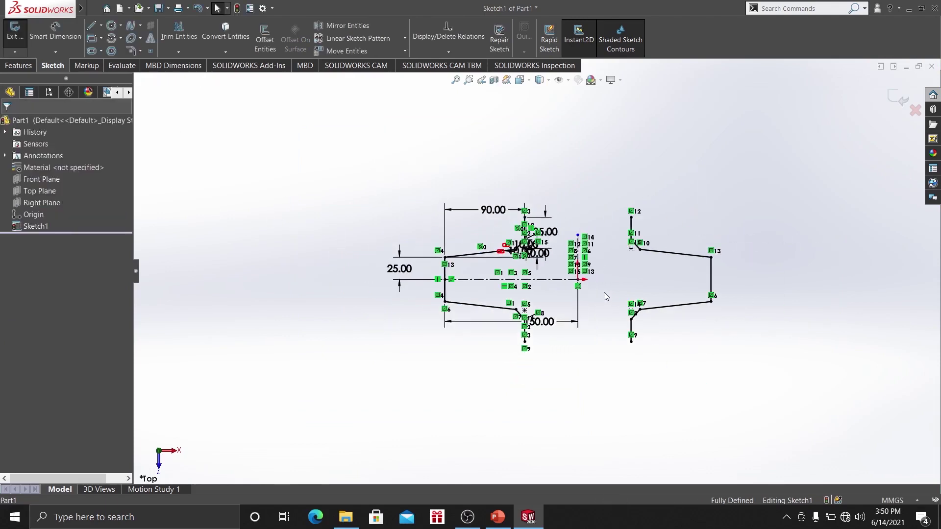
{"action": "left_click", "coordinate": [916, 110]}
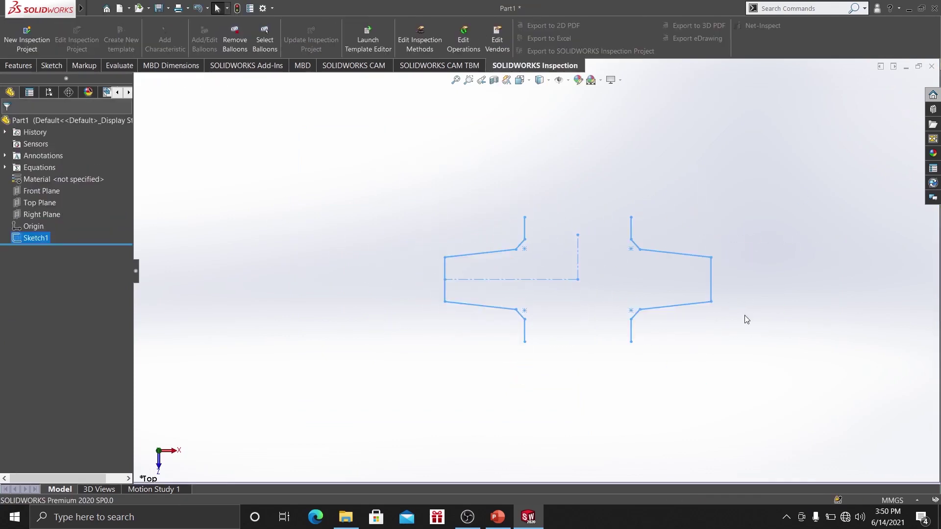
{"action": "scroll", "coordinate": [467, 303], "scroll_direction": "down", "scroll_amount": 3}
{"action": "scroll", "coordinate": [495, 311], "scroll_direction": "up", "scroll_amount": 1}
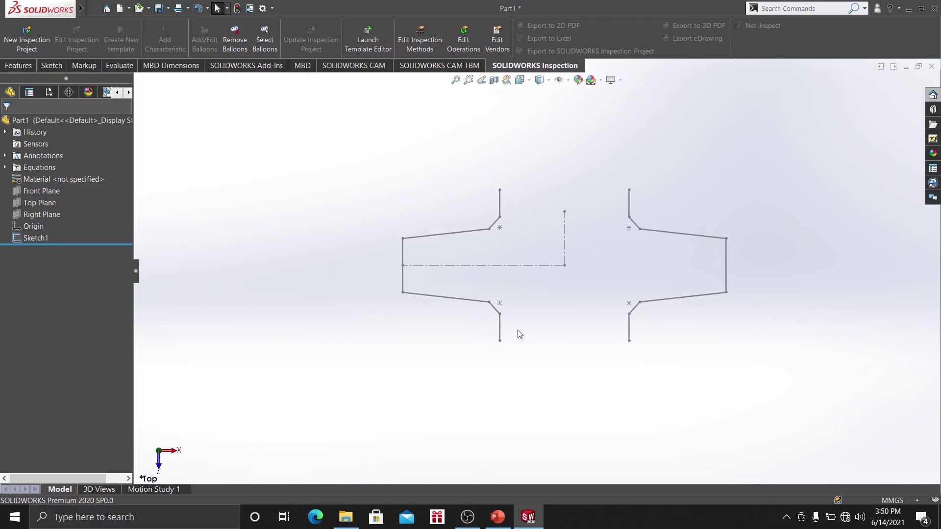
{"action": "scroll", "coordinate": [558, 345], "scroll_direction": "down", "scroll_amount": 1}
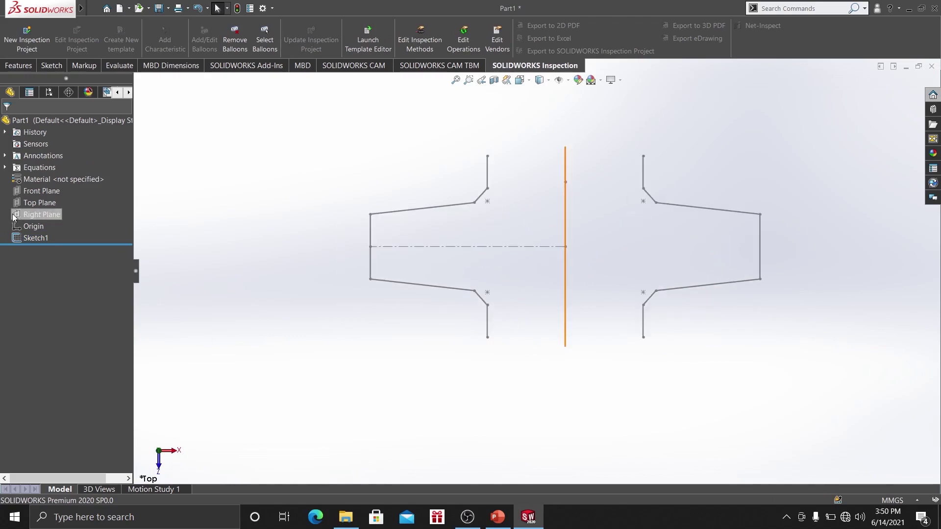
{"action": "left_click", "coordinate": [27, 239]}
{"action": "left_click", "coordinate": [31, 213]}
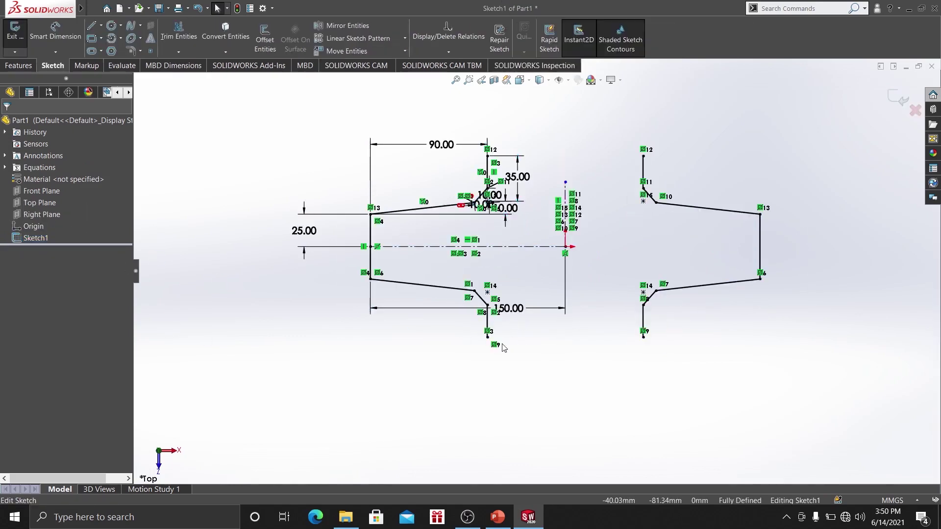
{"action": "left_click", "coordinate": [123, 7]}
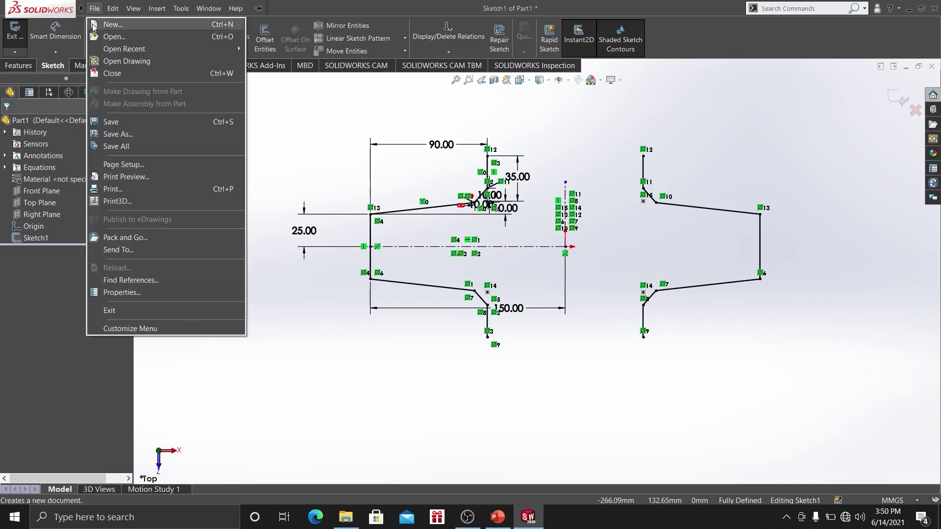
{"action": "left_click", "coordinate": [131, 23]}
{"action": "key", "text": "Escape"}
Close the upper gap of the outline with a 120 mm horizontal line between the two upper vertical line ends.
{"action": "left_click", "coordinate": [92, 27]}
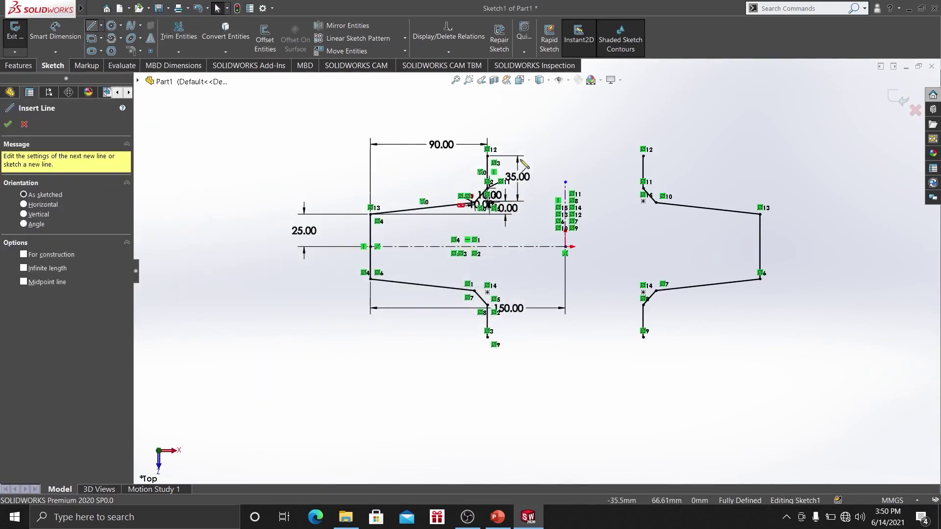
{"action": "left_click", "coordinate": [487, 156]}
{"action": "left_click", "coordinate": [643, 156]}
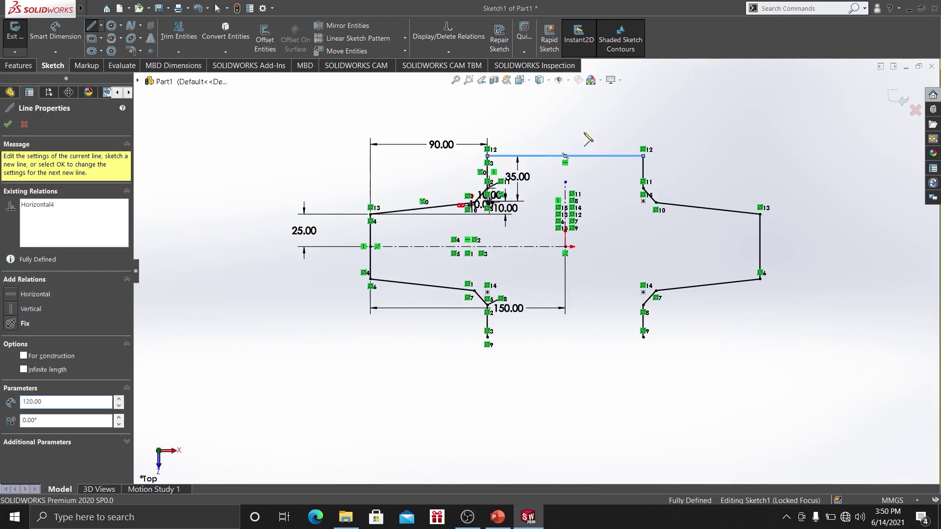
{"action": "key", "text": "Escape"}
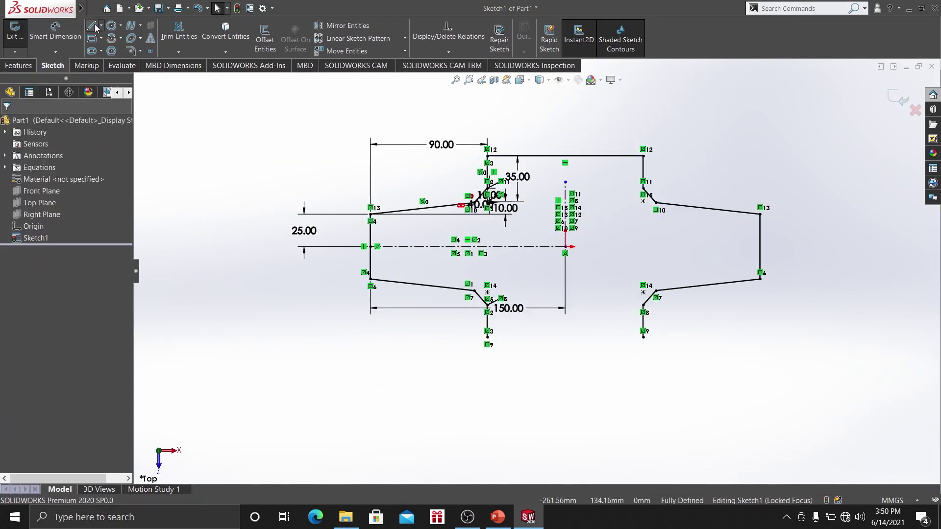
Close the lower gap of the outline with a 120 mm horizontal line and exit the sketch.
{"action": "left_click", "coordinate": [487, 337]}
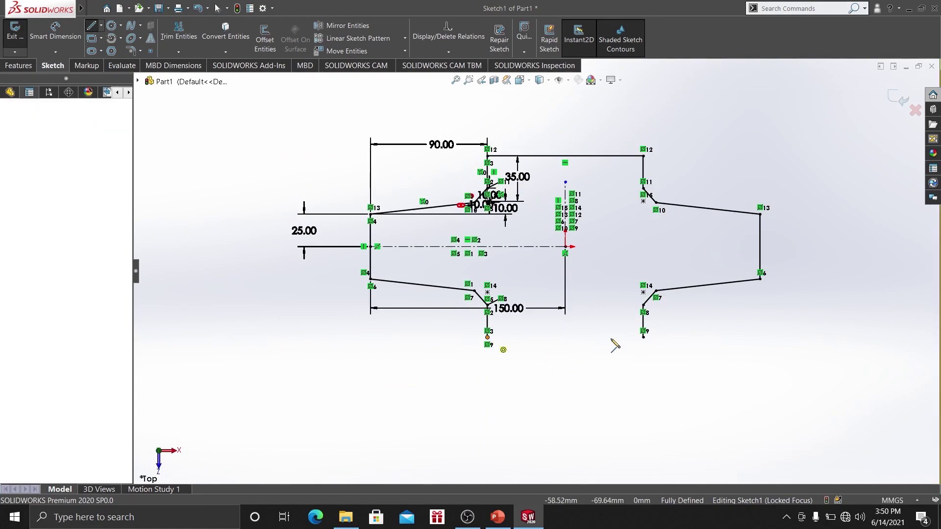
{"action": "left_click", "coordinate": [643, 337]}
{"action": "right_click", "coordinate": [608, 275]}
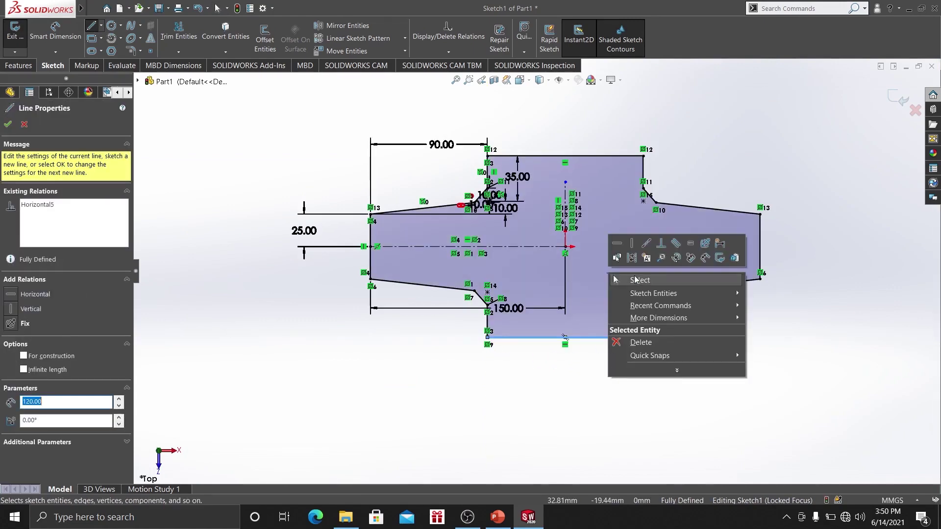
{"action": "left_click", "coordinate": [643, 281]}
{"action": "scroll", "coordinate": [659, 247], "scroll_direction": "up", "scroll_amount": 2}
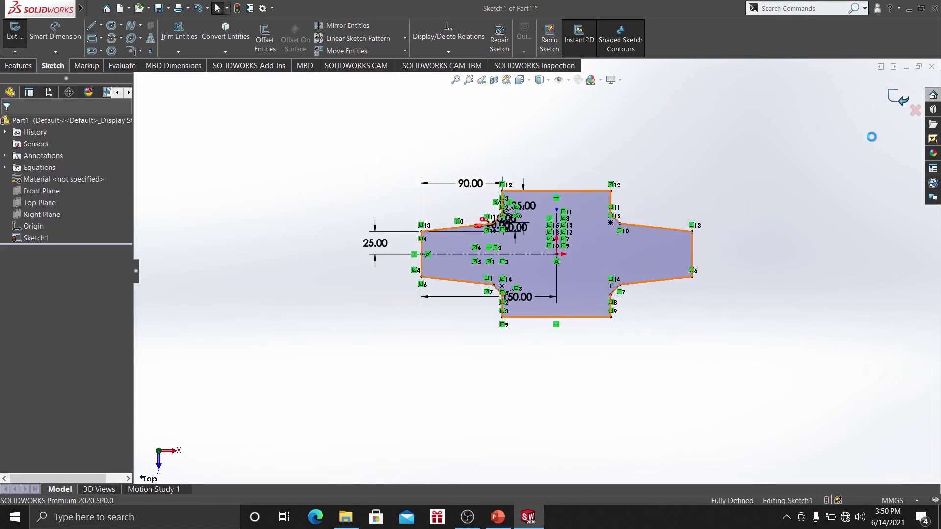
{"action": "left_click", "coordinate": [900, 101]}
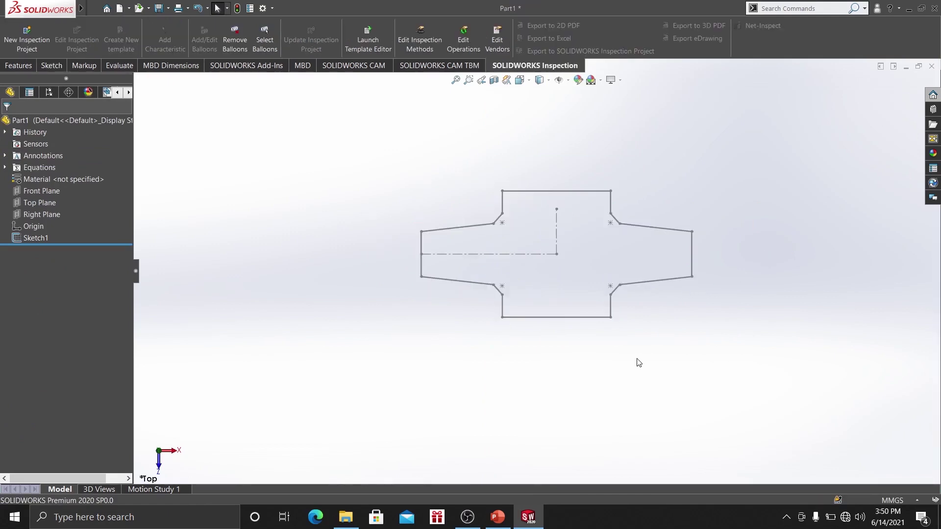
Switch to the isometric view and start a new 3D sketch.
{"action": "key", "text": "space"}
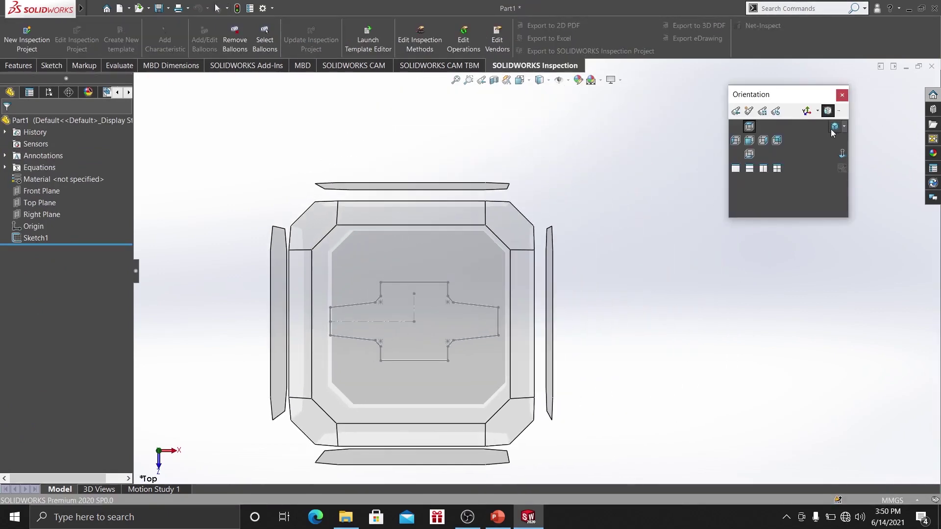
{"action": "left_click", "coordinate": [834, 129]}
{"action": "left_click", "coordinate": [51, 65]}
{"action": "left_click", "coordinate": [25, 53]}
{"action": "left_click", "coordinate": [23, 78]}
Sketch a circle of about 7.6 mm radius on the XY plane, centred where the long centerline meets the outline's end line.
{"action": "left_click", "coordinate": [111, 25]}
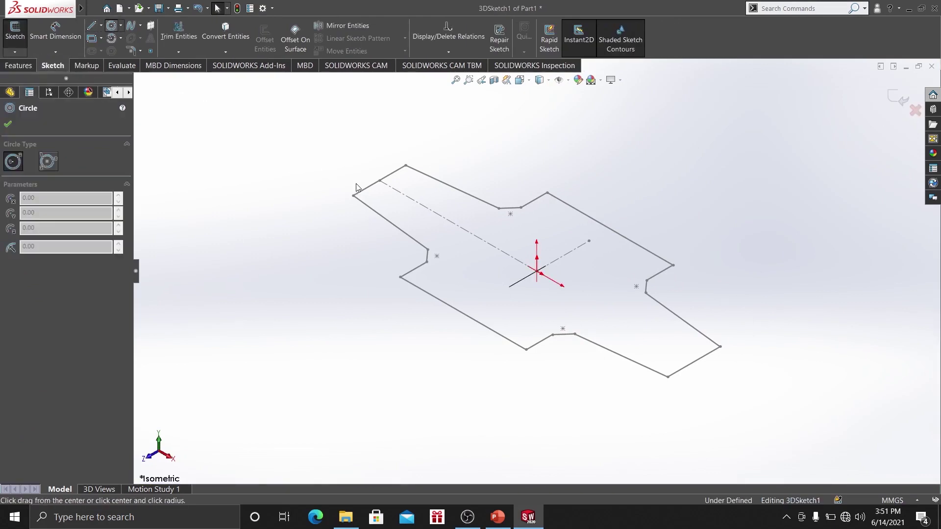
{"action": "scroll", "coordinate": [380, 189], "scroll_direction": "down", "scroll_amount": 2}
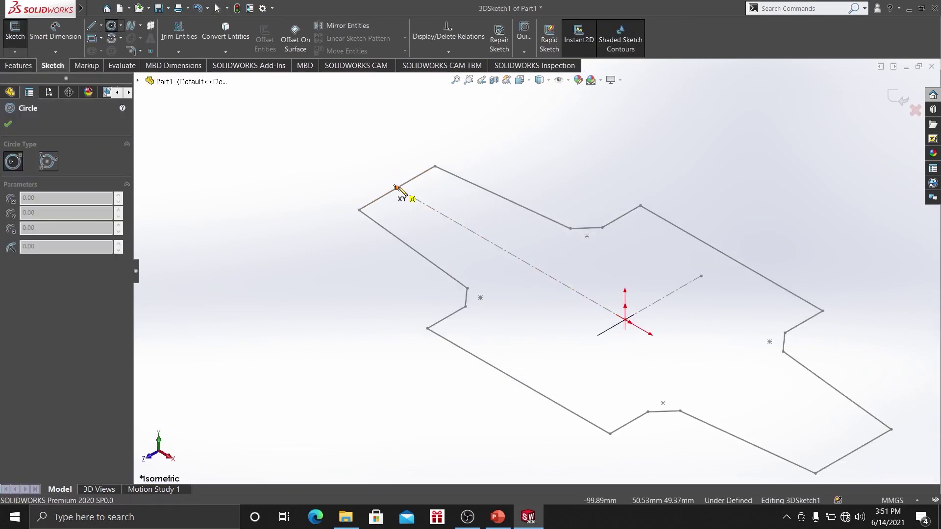
{"action": "left_click", "coordinate": [397, 187]}
{"action": "left_click", "coordinate": [390, 178]}
{"action": "right_click", "coordinate": [350, 162]}
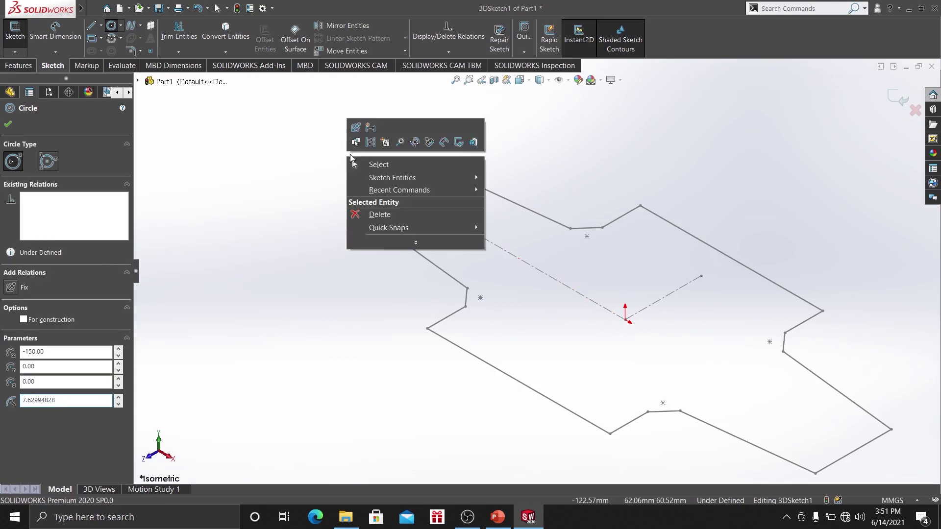
{"action": "left_click", "coordinate": [365, 160]}
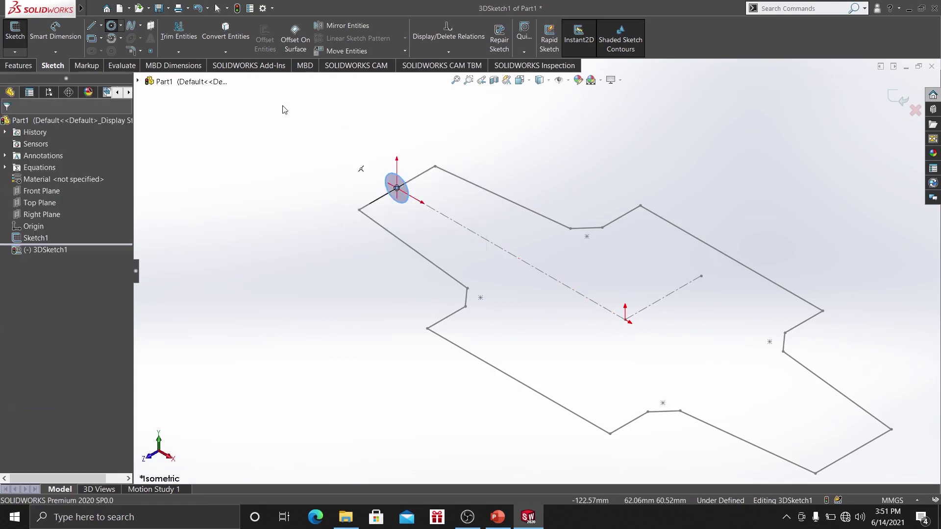
{"action": "left_click", "coordinate": [406, 186]}
{"action": "left_click", "coordinate": [437, 211]}
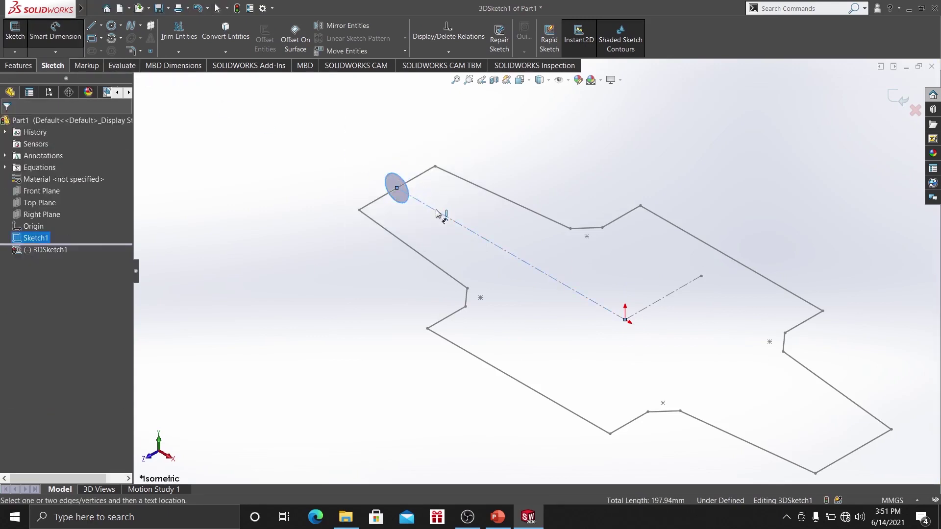
{"action": "left_click", "coordinate": [437, 212]}
{"action": "key", "text": "Escape"}
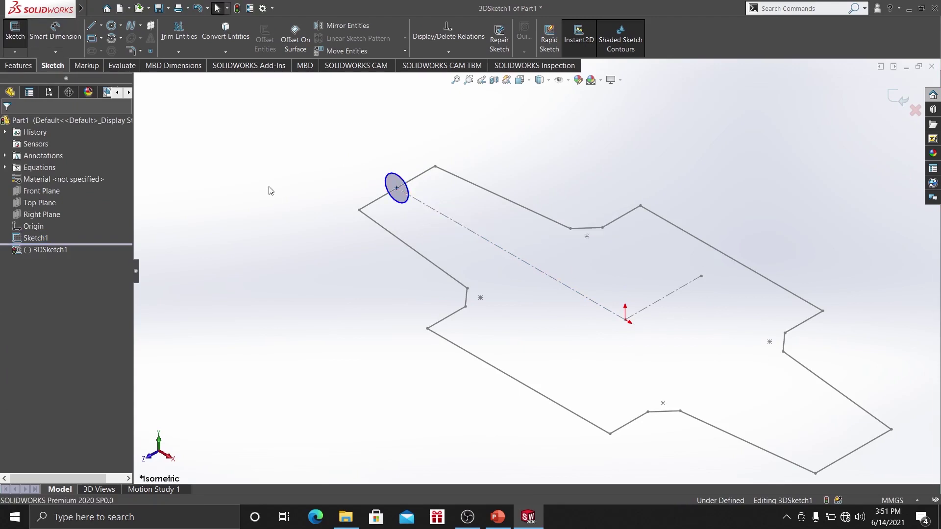
Dimension the circle's diameter at 5 mm.
{"action": "left_click", "coordinate": [55, 32]}
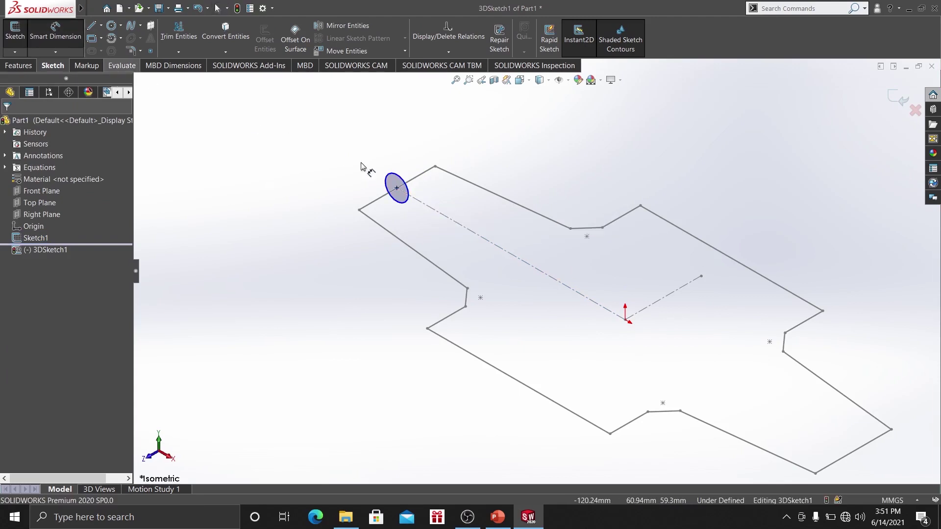
{"action": "left_click", "coordinate": [410, 196]}
{"action": "left_click", "coordinate": [426, 206]}
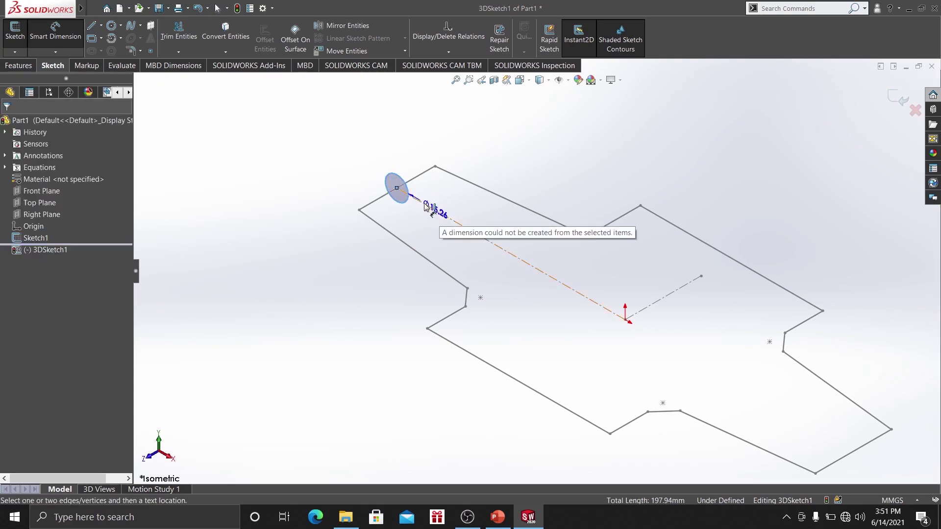
{"action": "left_click", "coordinate": [391, 162]}
{"action": "key", "text": "Return"}
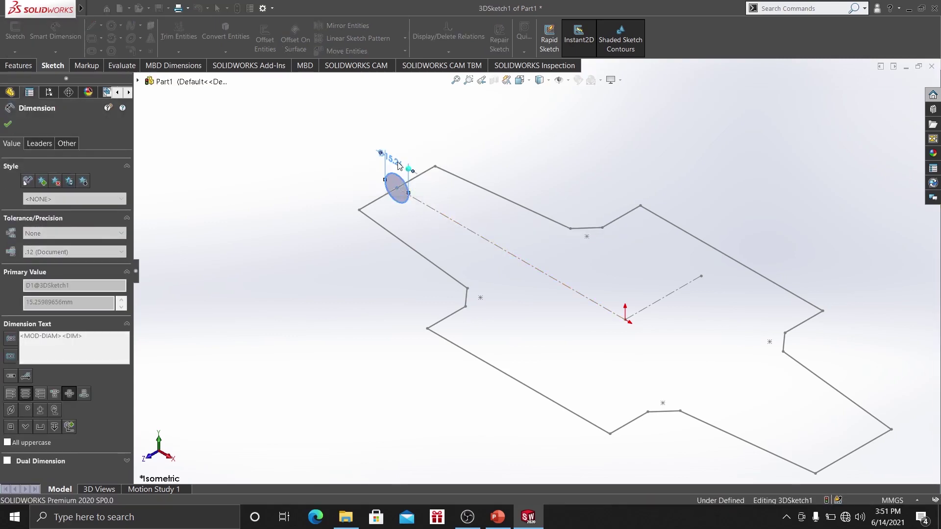
{"action": "left_click", "coordinate": [344, 154]}
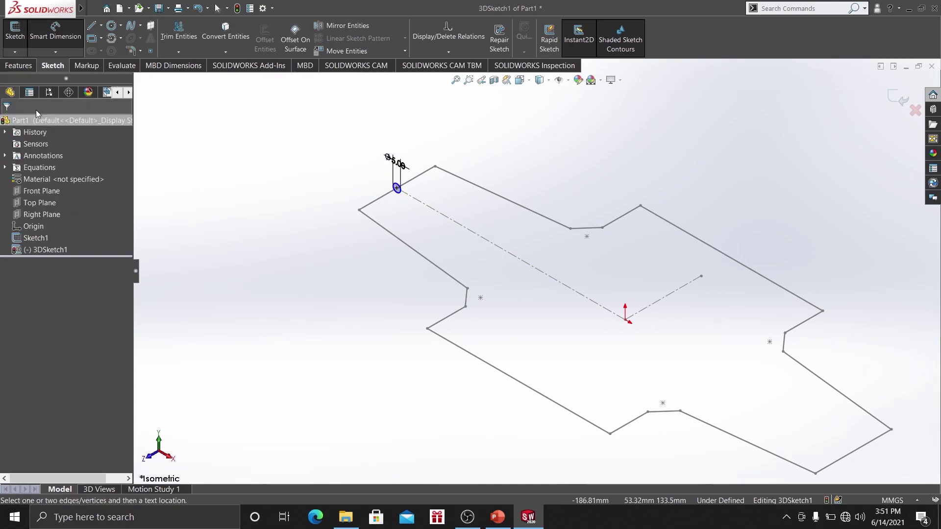
Create a swept boss using the 5 mm circle as the profile and the closed outline sketch as the path.
{"action": "left_click", "coordinate": [20, 66]}
{"action": "left_click", "coordinate": [111, 26]}
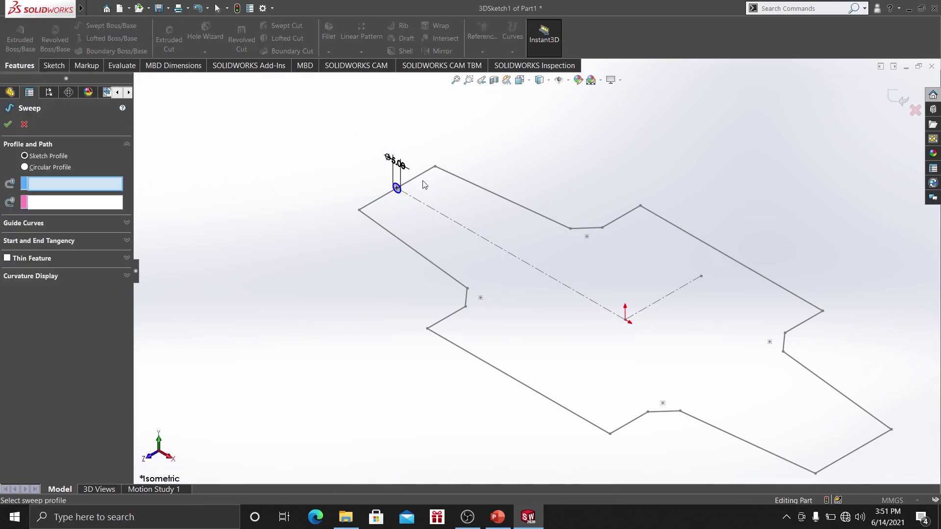
{"action": "left_click", "coordinate": [427, 205]}
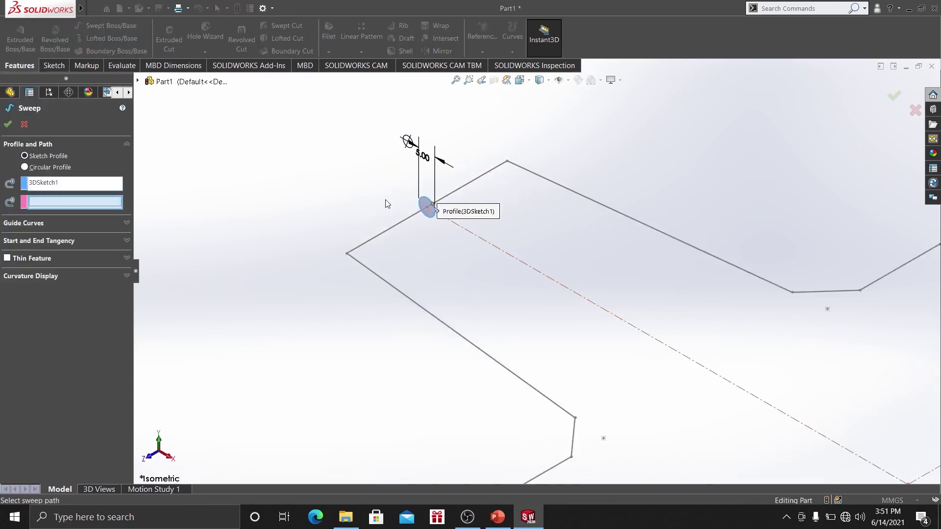
{"action": "left_click", "coordinate": [371, 271]}
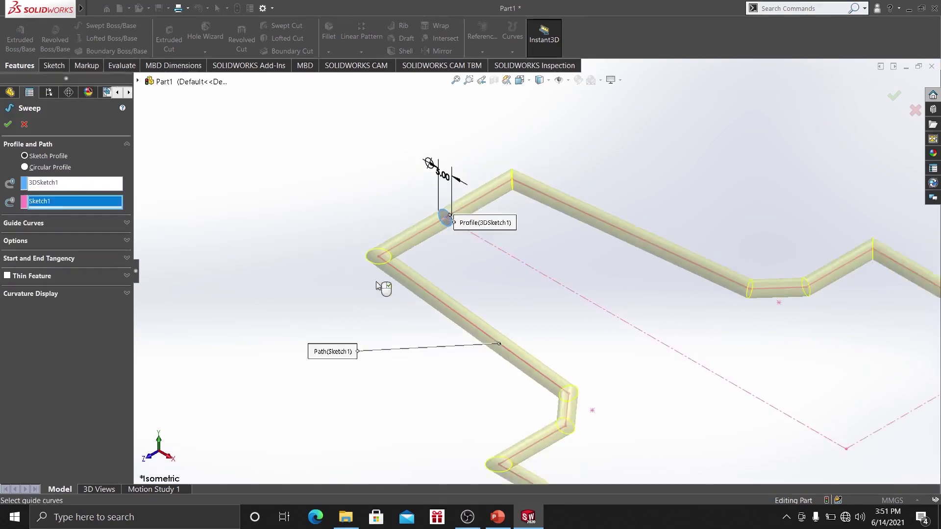
{"action": "left_click", "coordinate": [8, 125]}
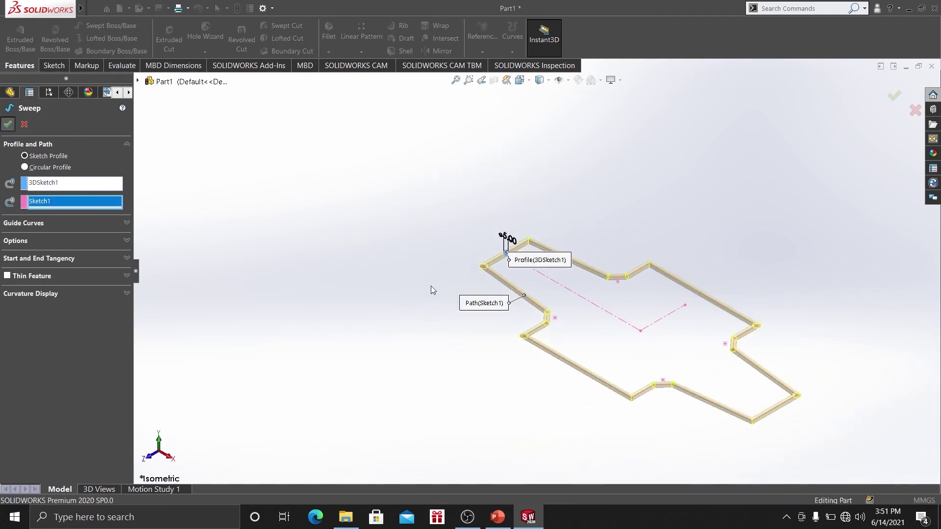
{"action": "middle_click_drag", "start_coordinate": [632, 351], "coordinate": [615, 294]}
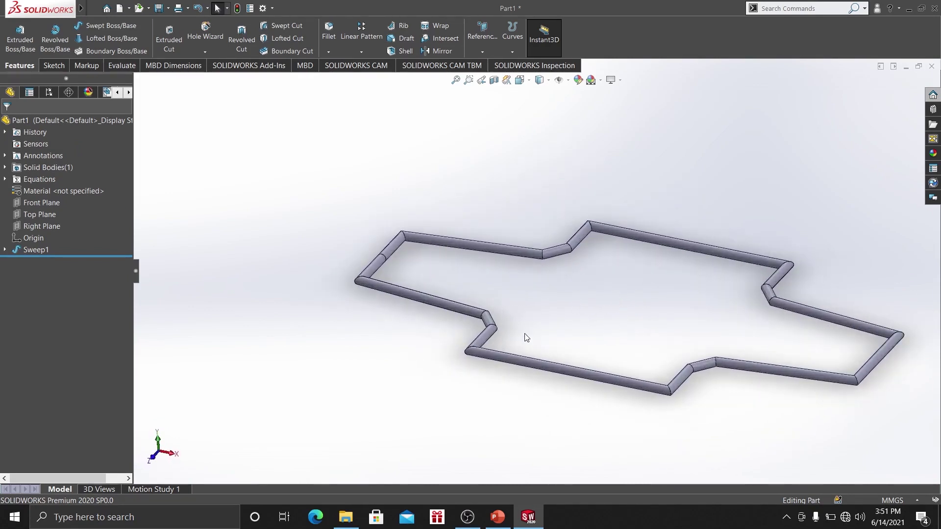
{"action": "scroll", "coordinate": [379, 266], "scroll_direction": "up", "scroll_amount": 1}
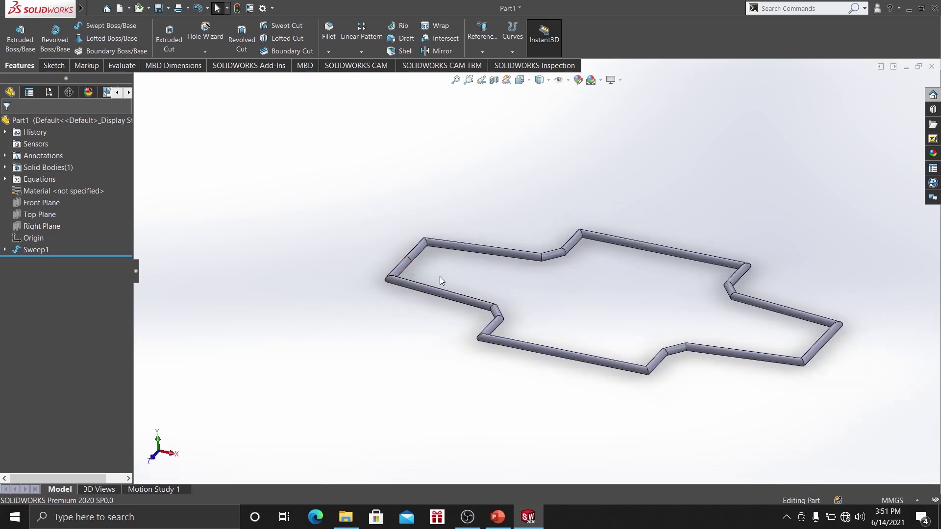
{"action": "scroll", "coordinate": [436, 276], "scroll_direction": "down", "scroll_amount": 1}
{"action": "scroll", "coordinate": [536, 309], "scroll_direction": "up", "scroll_amount": 1}
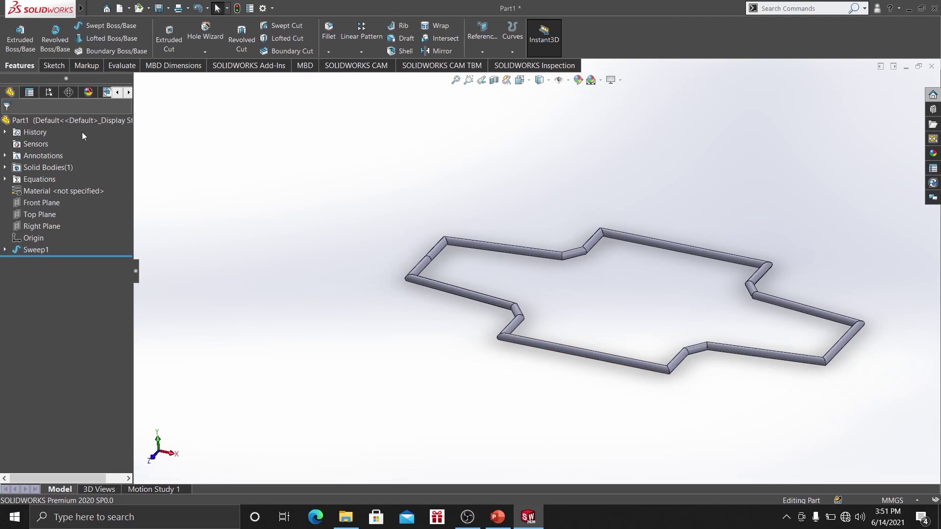
{"action": "left_click", "coordinate": [43, 216]}
{"action": "left_click", "coordinate": [53, 222]}
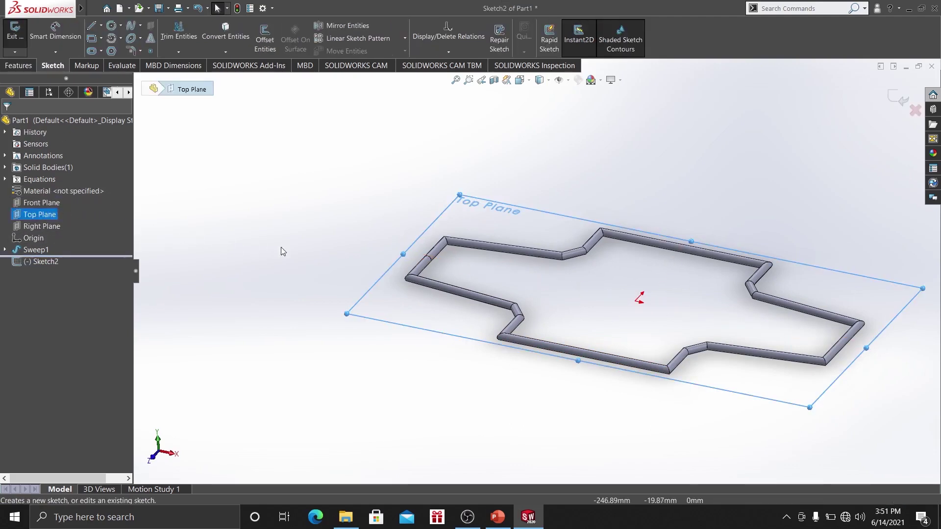
{"action": "left_click", "coordinate": [900, 99]}
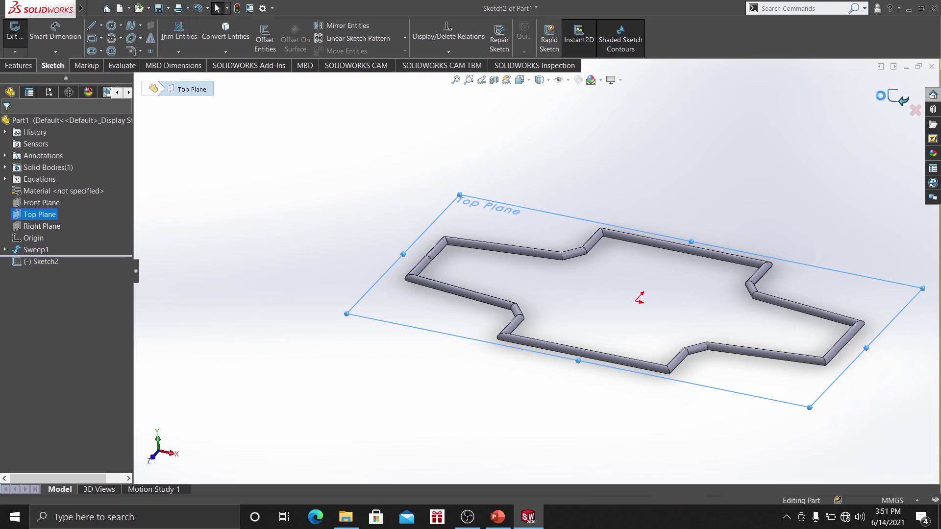
{"action": "left_click", "coordinate": [32, 216]}
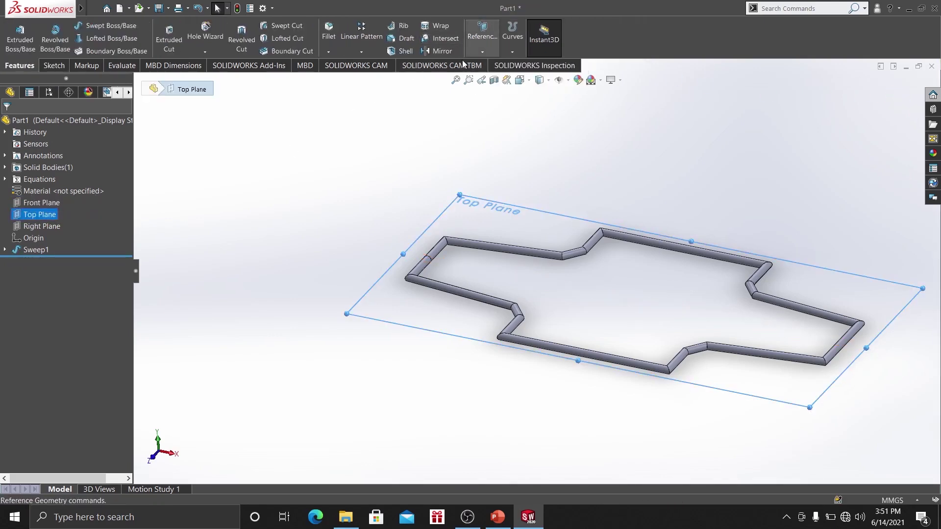
Create a reference plane offset 25 mm from the Front Plane.
{"action": "left_click", "coordinate": [40, 206]}
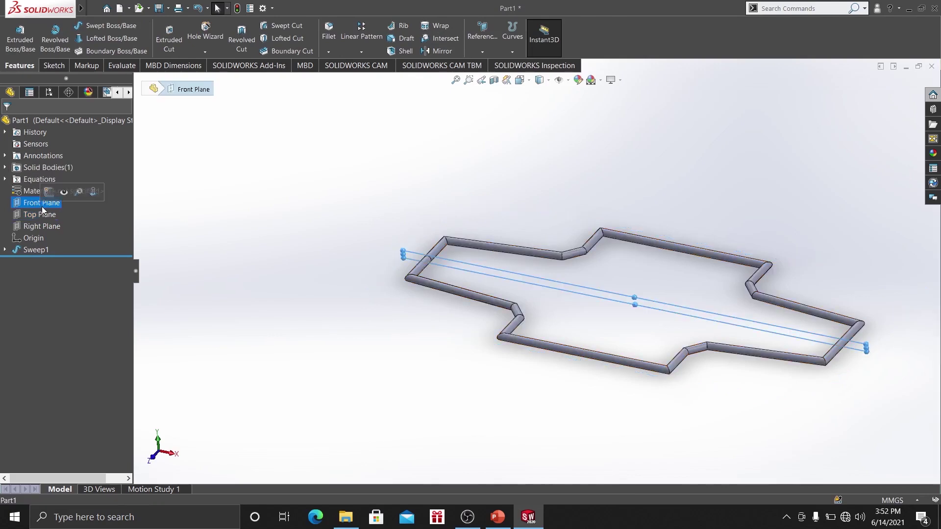
{"action": "left_click", "coordinate": [487, 42]}
{"action": "left_click", "coordinate": [504, 65]}
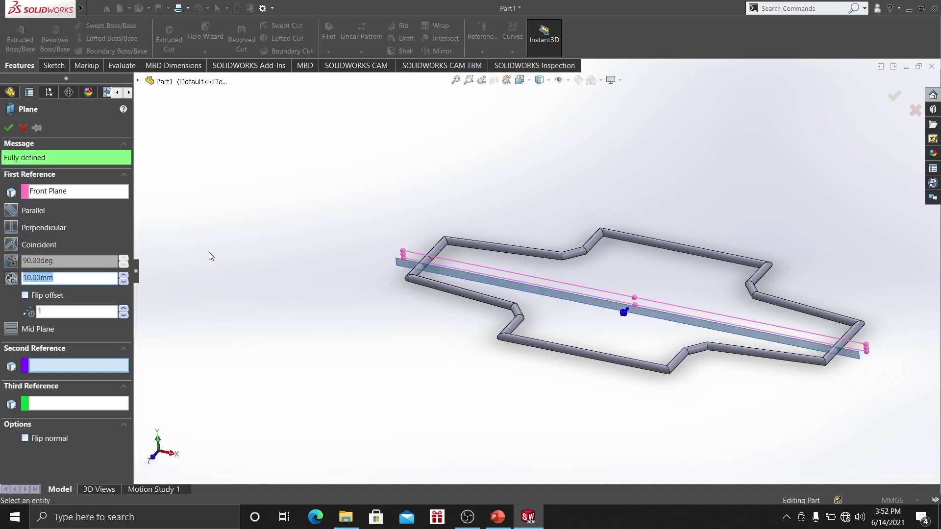
{"action": "type", "text": "25"}
{"action": "key", "text": "Return"}
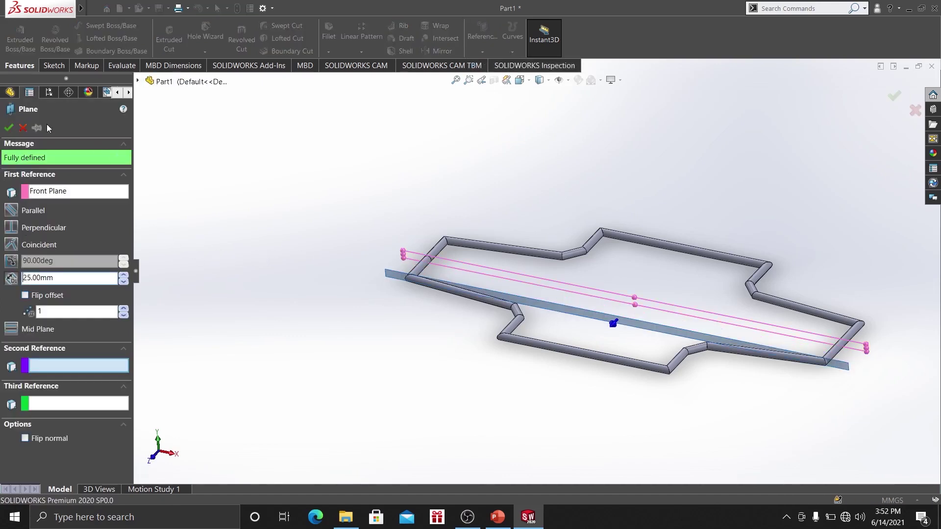
{"action": "left_click", "coordinate": [8, 128]}
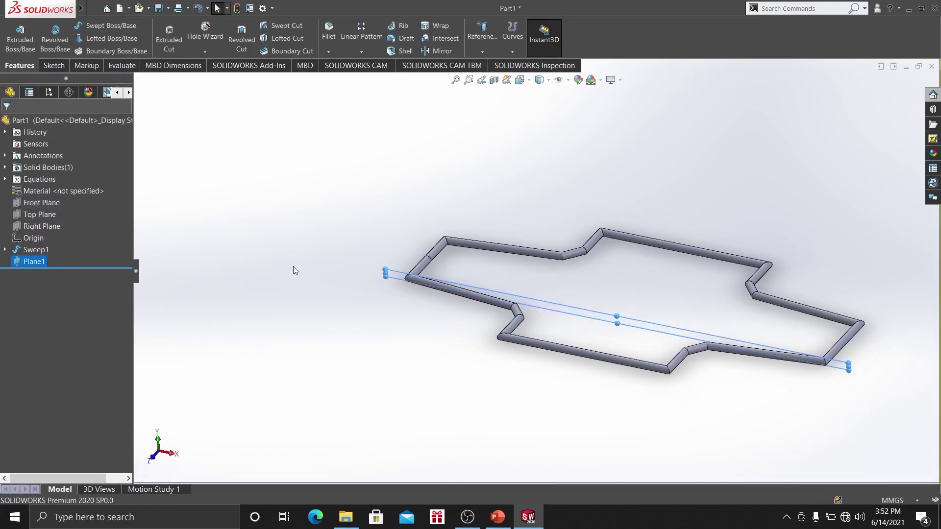
Start a sketch on the plane offset from the Front Plane and view it from the front.
{"action": "right_click", "coordinate": [572, 308]}
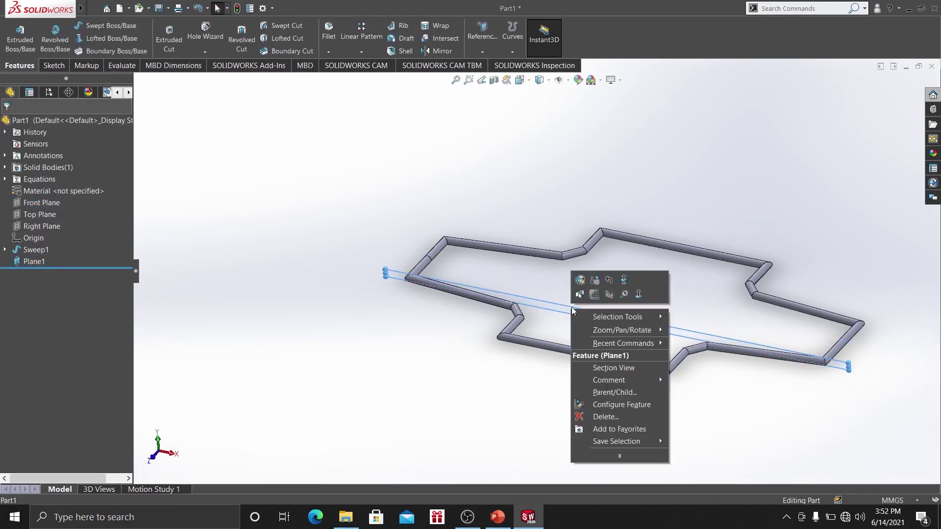
{"action": "left_click", "coordinate": [593, 281]}
{"action": "key", "text": "space"}
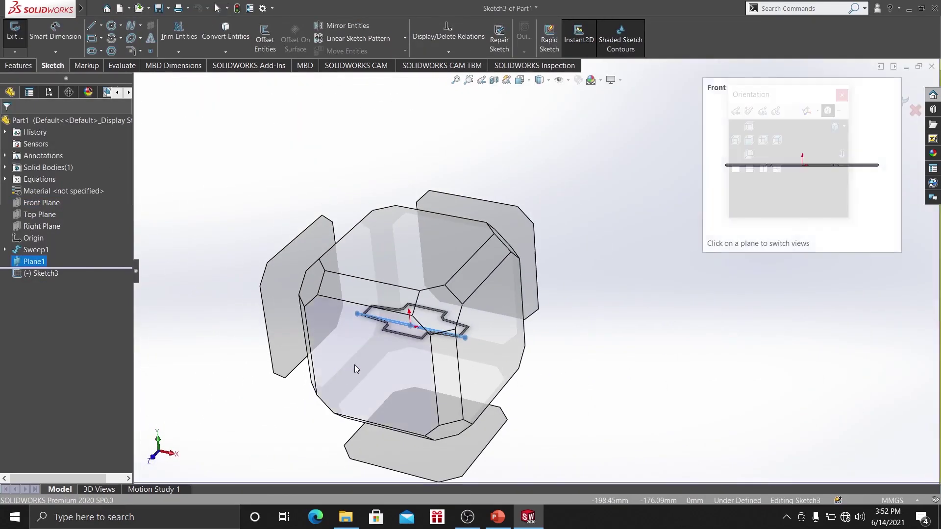
{"action": "left_click", "coordinate": [358, 363]}
{"action": "scroll", "coordinate": [360, 274], "scroll_direction": "down", "scroll_amount": 5}
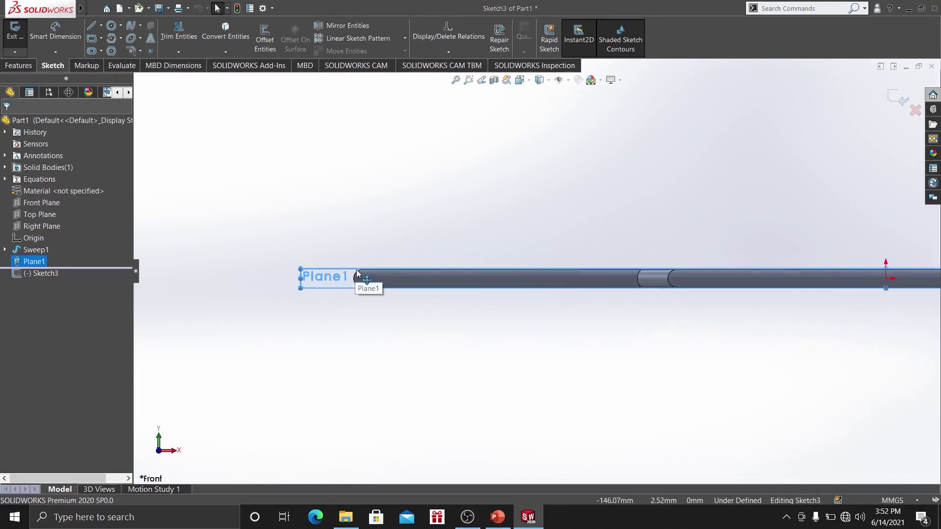
Show the closed outline sketch that serves as the path of the first sweep.
{"action": "left_click", "coordinate": [4, 250]}
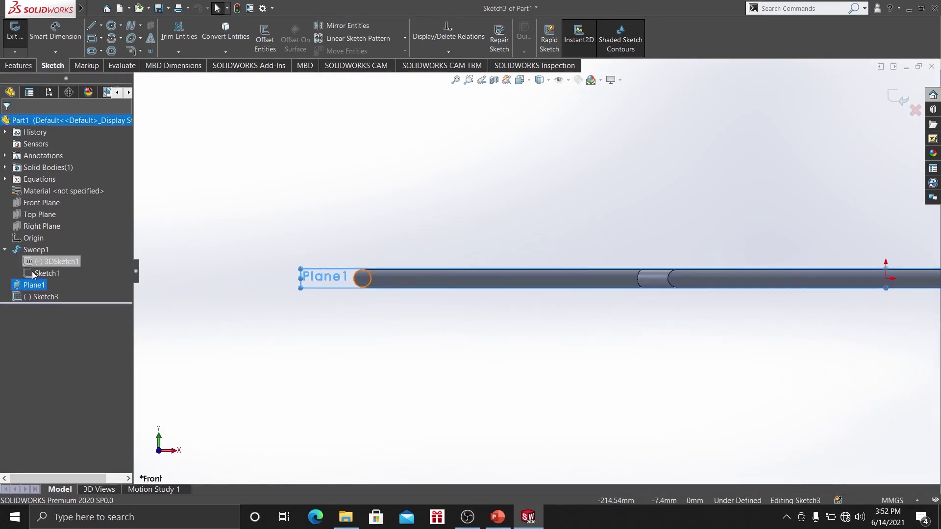
{"action": "left_click", "coordinate": [35, 272]}
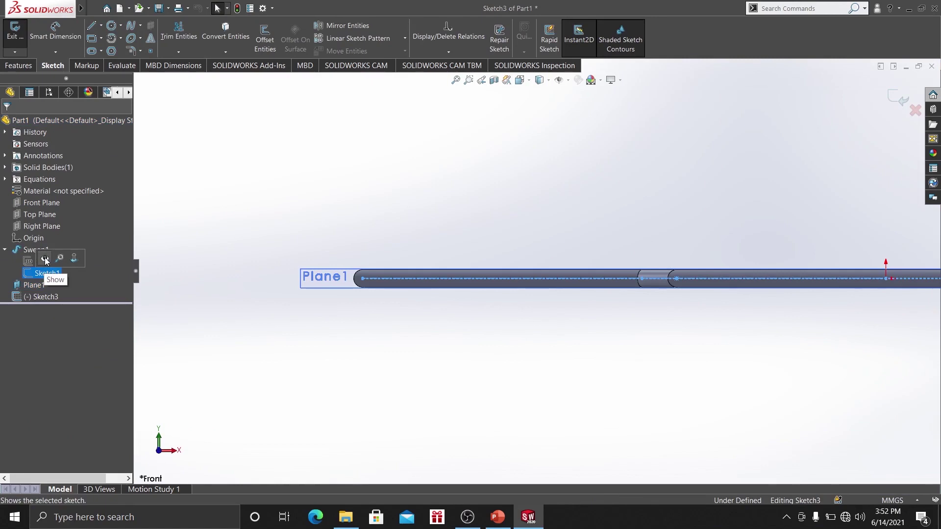
{"action": "left_click", "coordinate": [45, 259]}
Sketch four connected lines from the outline's end corner: outward slope, vertical about 14 mm, short inward slope, and a nearly horizontal line about 86 mm long.
{"action": "key", "text": "l"}
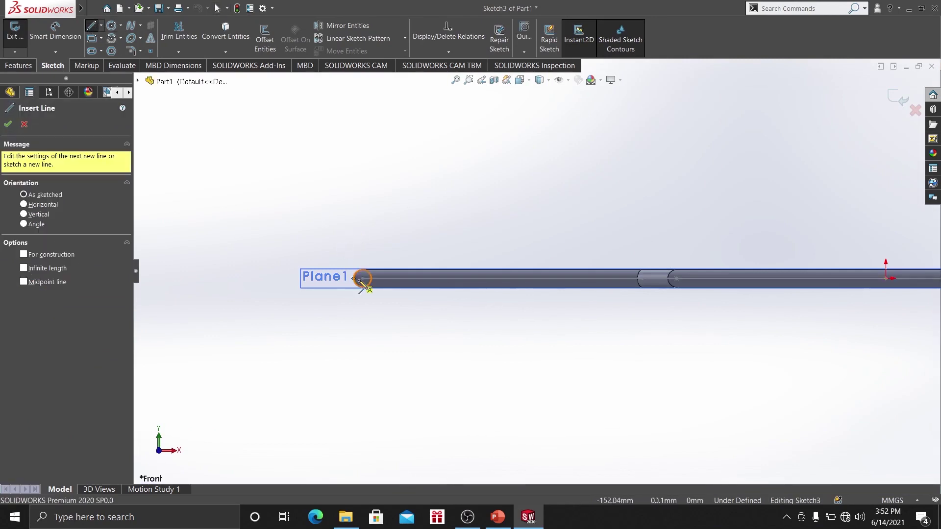
{"action": "left_click", "coordinate": [362, 279]}
{"action": "key", "text": "z"}
{"action": "key", "text": "z"}
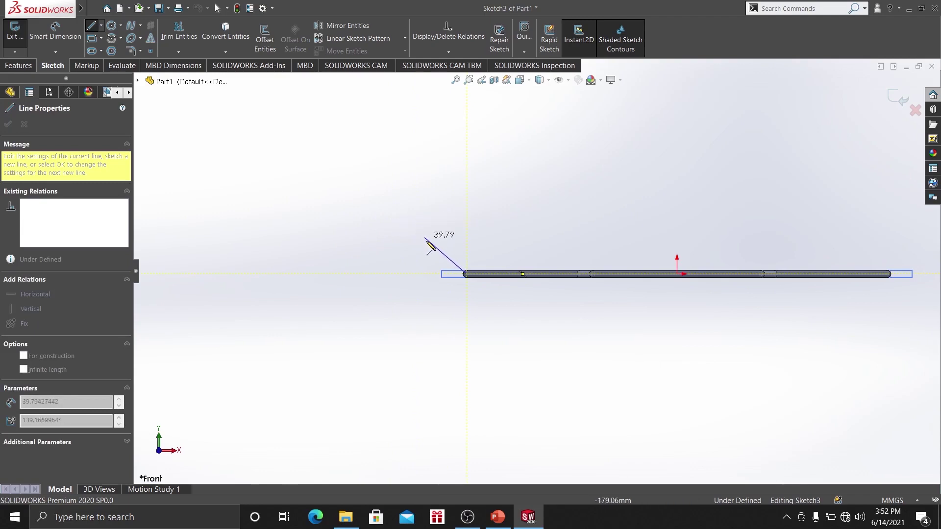
{"action": "left_click", "coordinate": [439, 218]}
{"action": "left_click", "coordinate": [458, 203]}
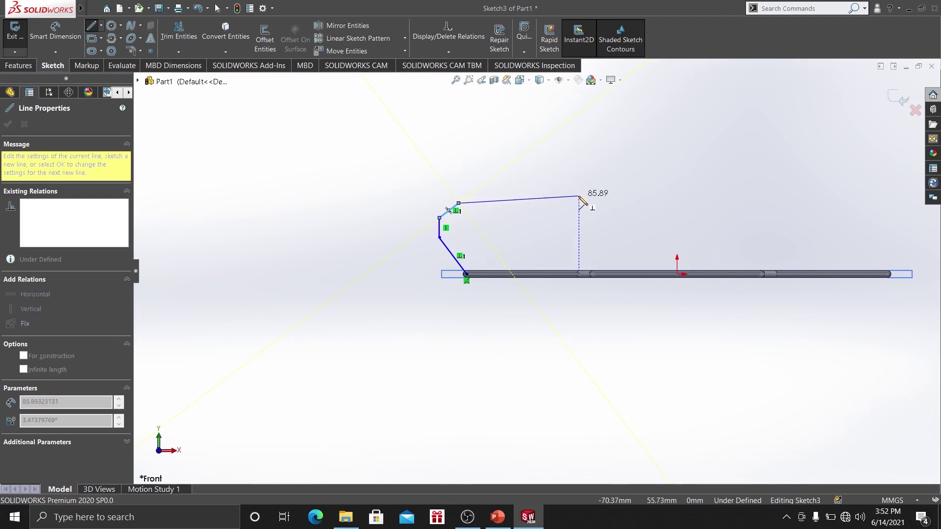
{"action": "left_click", "coordinate": [579, 196]}
{"action": "right_click", "coordinate": [538, 185]}
{"action": "left_click", "coordinate": [549, 186]}
Dimension the horizontal span of the lower sloped line at 20 mm.
{"action": "left_click", "coordinate": [43, 43]}
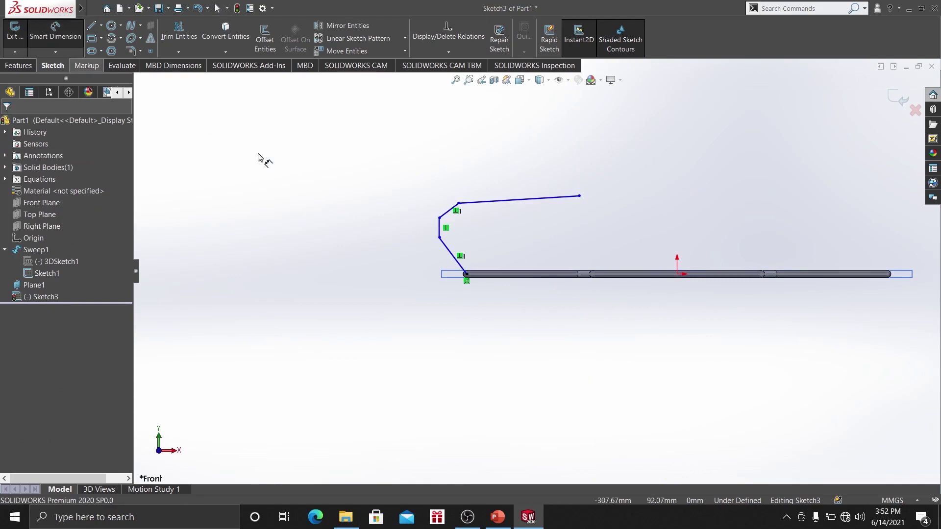
{"action": "scroll", "coordinate": [440, 248], "scroll_direction": "down", "scroll_amount": 4}
{"action": "left_click", "coordinate": [519, 294]}
{"action": "left_click", "coordinate": [550, 448]}
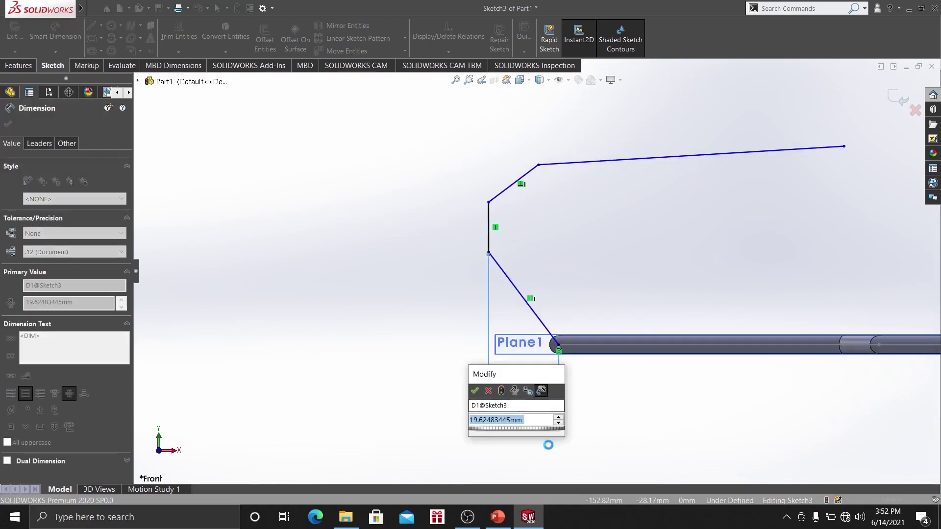
{"action": "type", "text": "20"}
{"action": "key", "text": "Return"}
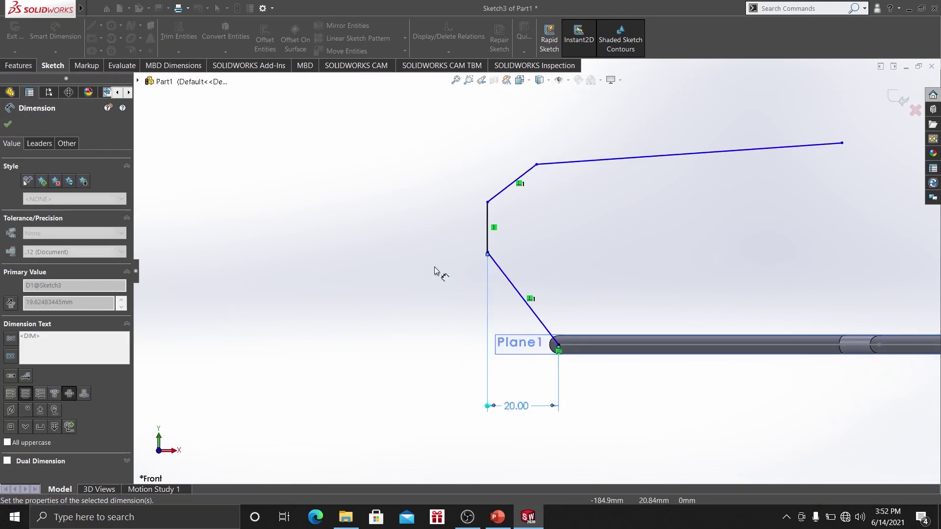
Dimension the short vertical line's length at 15 mm.
{"action": "left_click", "coordinate": [486, 238]}
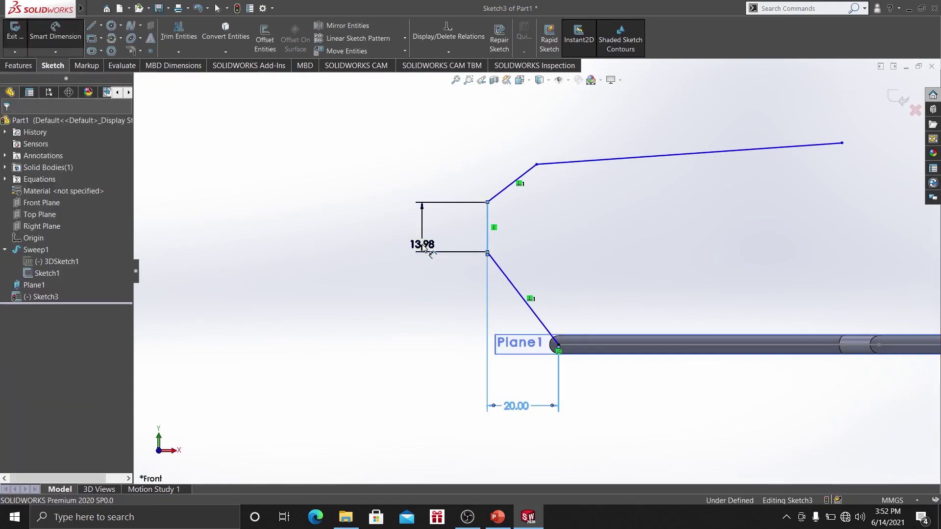
{"action": "left_click", "coordinate": [424, 245]}
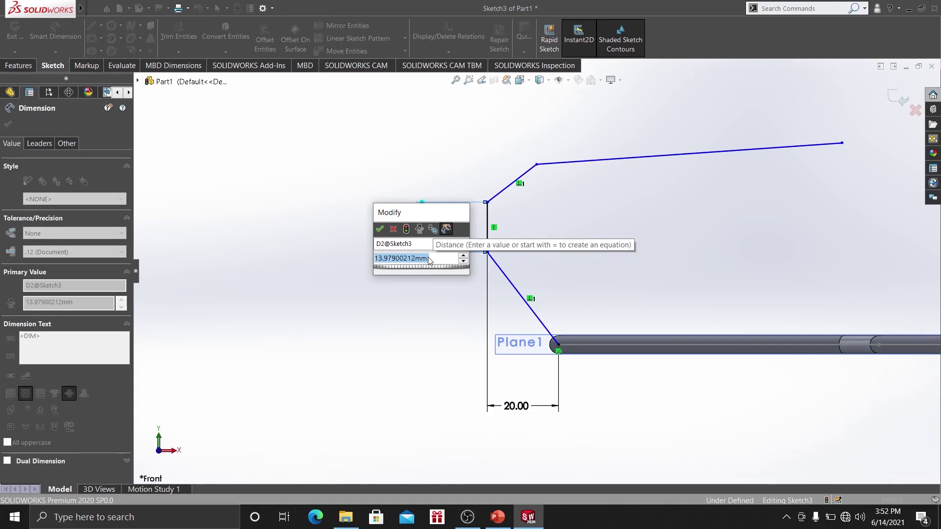
{"action": "type", "text": "1"}
{"action": "key", "text": "Return"}
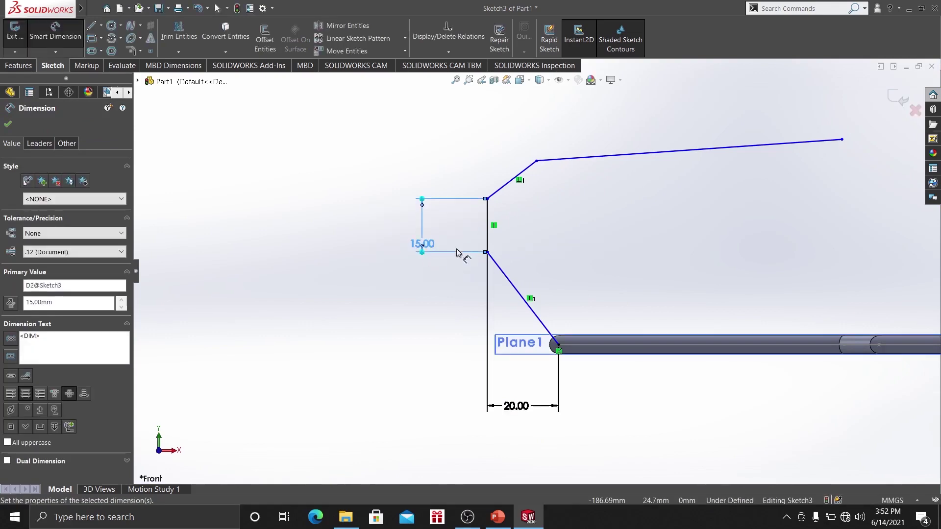
Dimension the short upper sloped line at 10 mm vertically and 15 mm horizontally.
{"action": "left_click", "coordinate": [500, 189]}
{"action": "left_click", "coordinate": [436, 183]}
{"action": "type", "text": "10"}
{"action": "key", "text": "Return"}
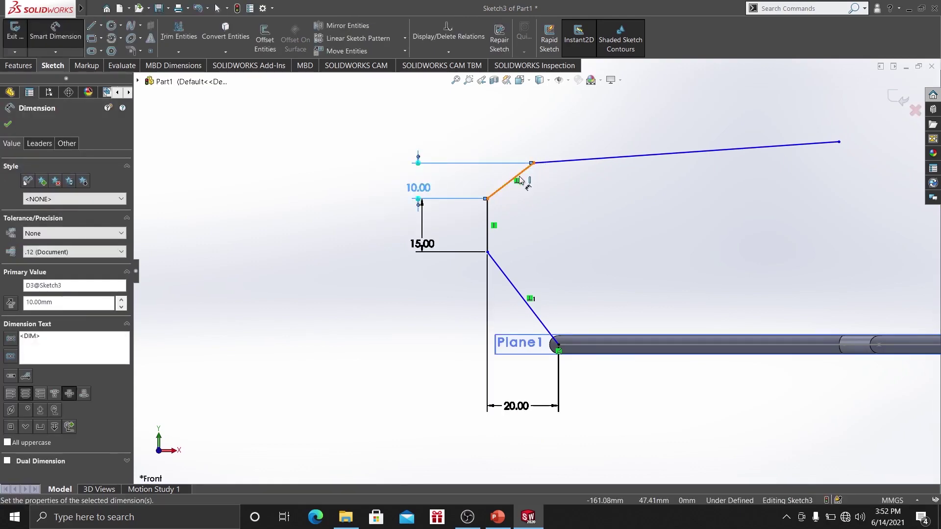
{"action": "left_click", "coordinate": [518, 174]}
{"action": "left_click", "coordinate": [553, 147]}
{"action": "type", "text": "15"}
{"action": "key", "text": "Return"}
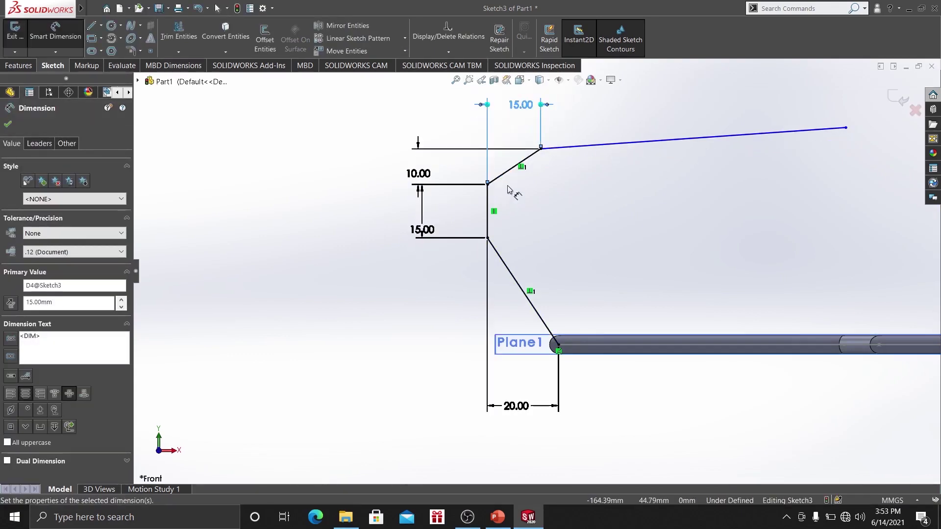
Add the lower sloped line's vertical height as a driven dimension.
{"action": "scroll", "coordinate": [512, 186], "scroll_direction": "up", "scroll_amount": 2}
{"action": "scroll", "coordinate": [563, 187], "scroll_direction": "down", "scroll_amount": 2}
{"action": "scroll", "coordinate": [573, 195], "scroll_direction": "up", "scroll_amount": 2}
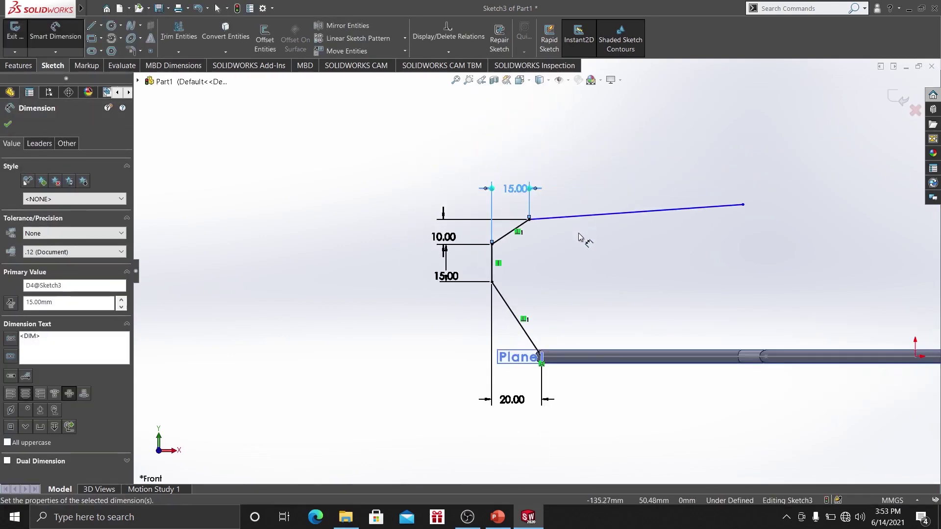
{"action": "left_click", "coordinate": [520, 329]}
{"action": "left_click", "coordinate": [447, 334]}
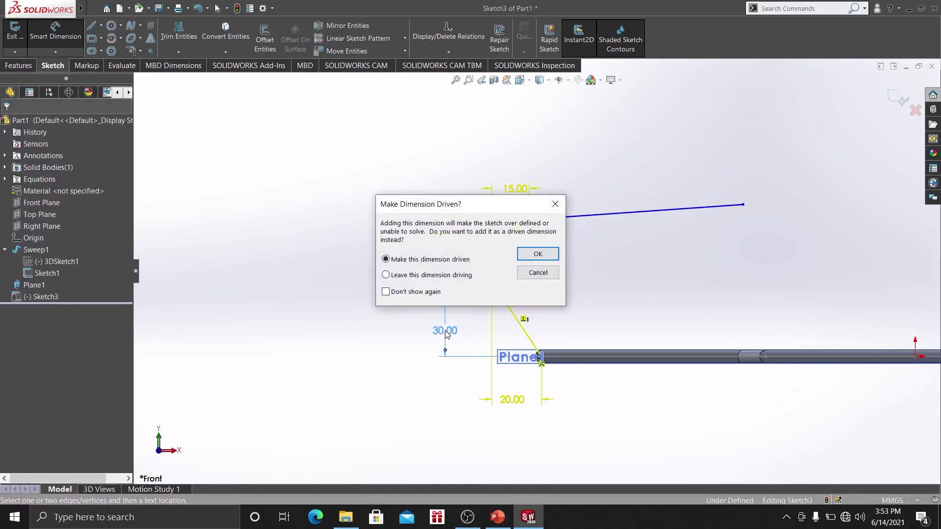
{"action": "left_click", "coordinate": [538, 254]}
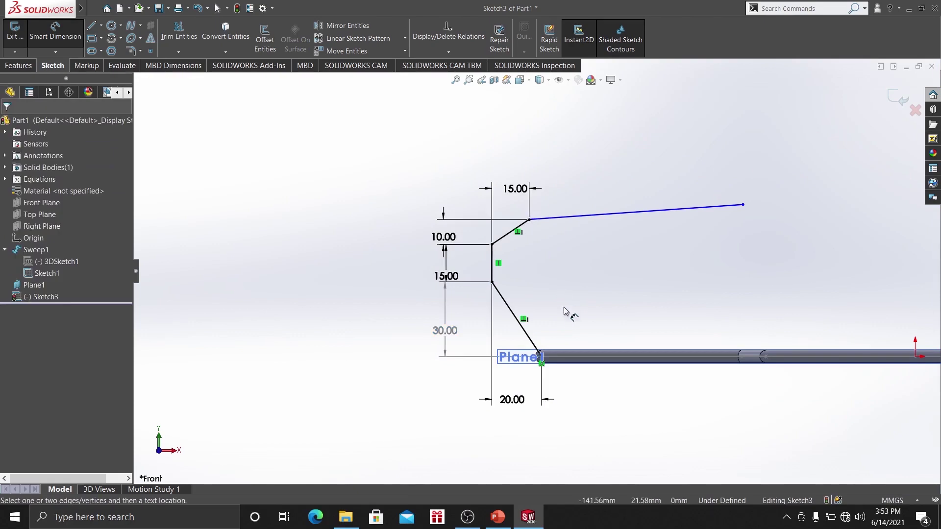
Dimension the vertical rise between the endpoints of the long upper line at 10 mm.
{"action": "scroll", "coordinate": [566, 308], "scroll_direction": "up", "scroll_amount": 2}
{"action": "scroll", "coordinate": [578, 316], "scroll_direction": "down", "scroll_amount": 3}
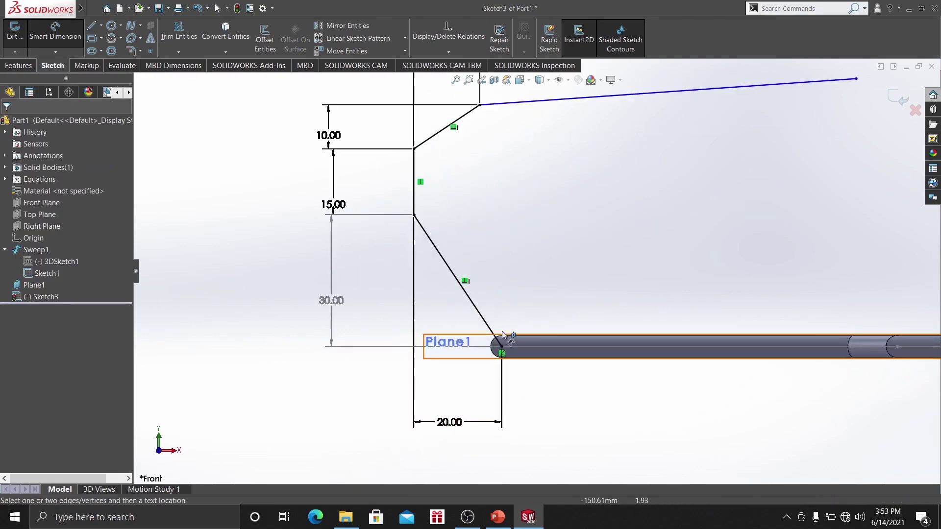
{"action": "scroll", "coordinate": [512, 223], "scroll_direction": "up", "scroll_amount": 4}
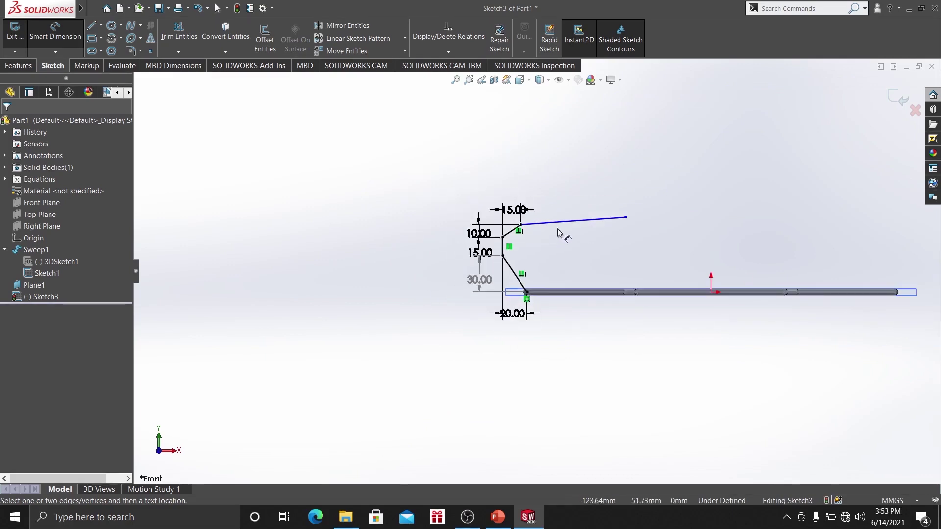
{"action": "scroll", "coordinate": [538, 245], "scroll_direction": "down", "scroll_amount": 4}
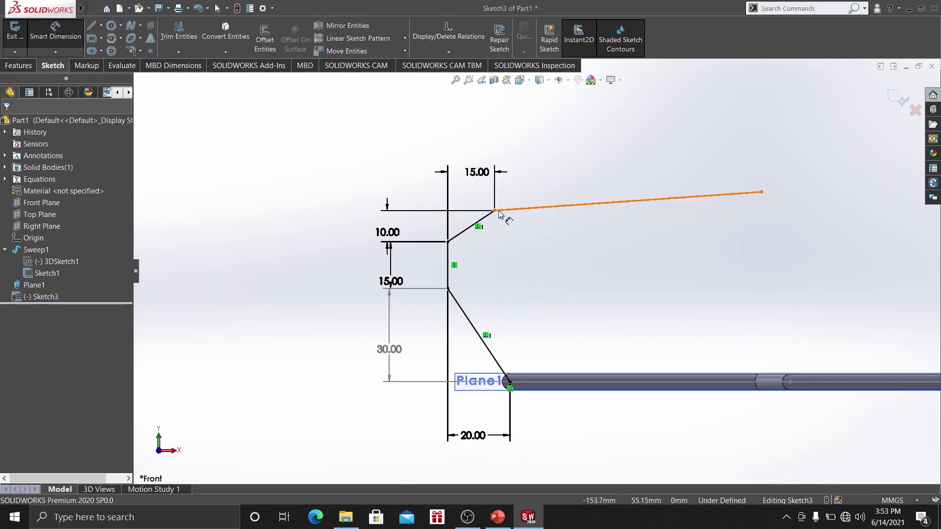
{"action": "left_click", "coordinate": [495, 210]}
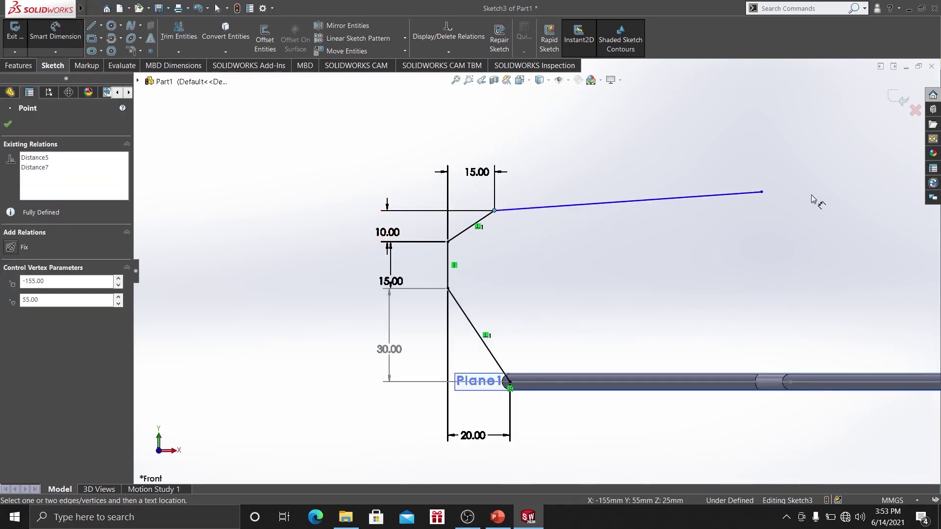
{"action": "left_click", "coordinate": [762, 192]}
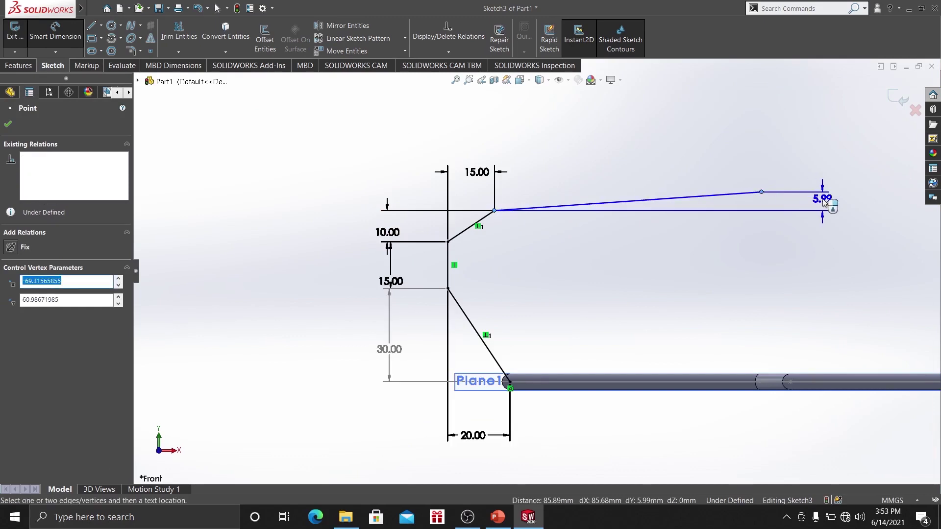
{"action": "left_click", "coordinate": [825, 201]}
{"action": "key", "text": "Return"}
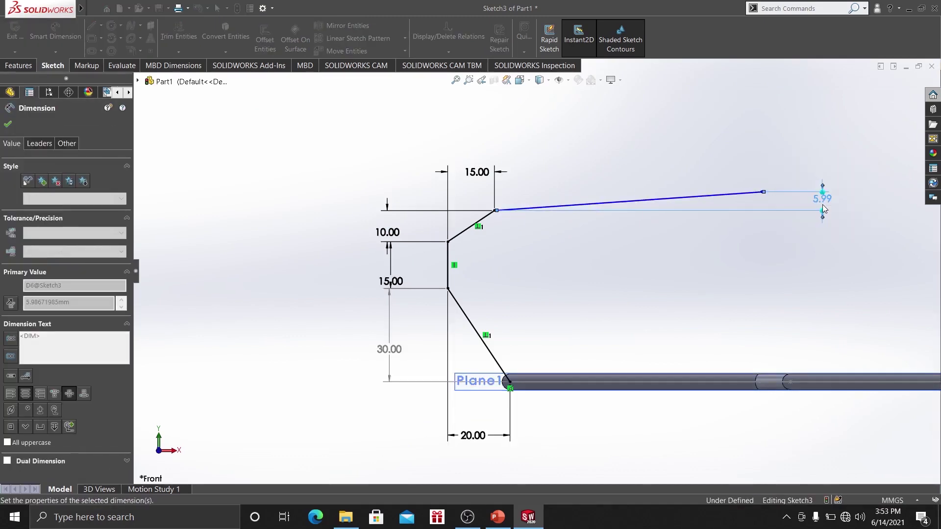
{"action": "key", "text": "Escape"}
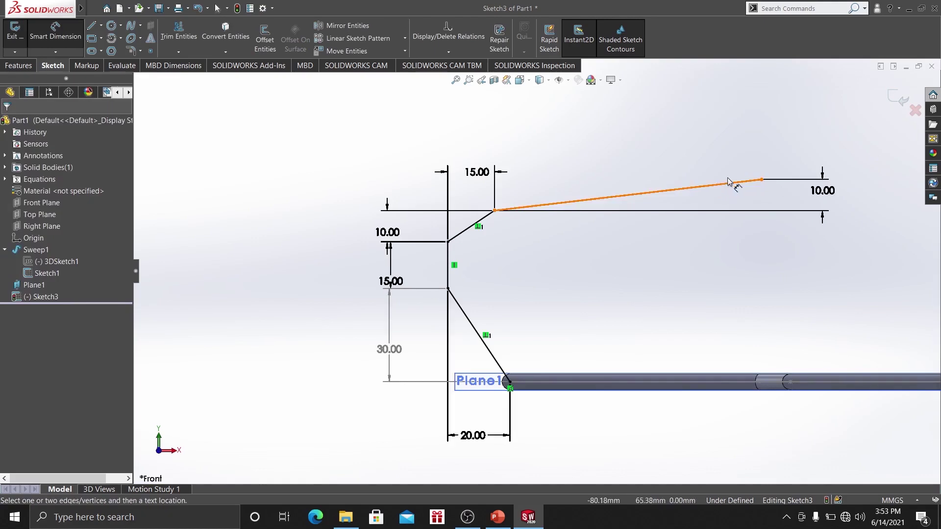
Dimension the long upper line's horizontal span at 80 mm and exit the sketch.
{"action": "left_click", "coordinate": [730, 185]}
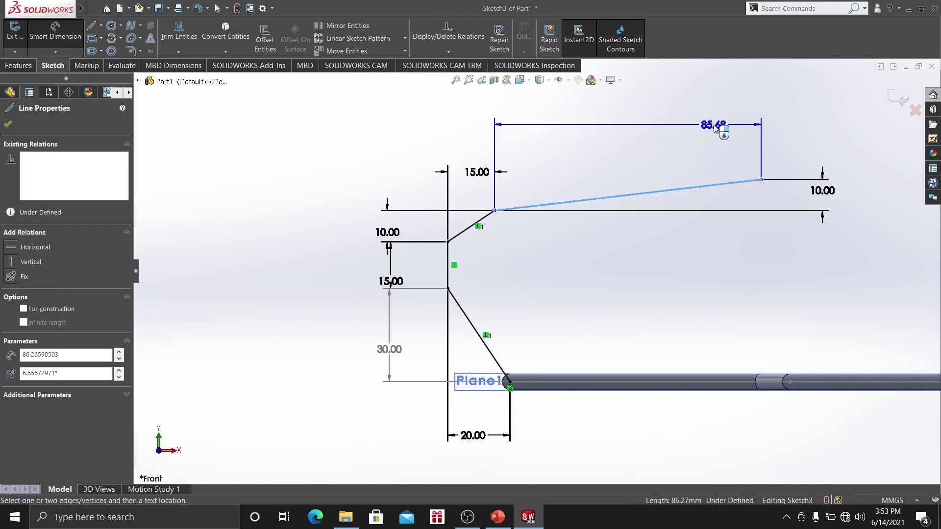
{"action": "left_click", "coordinate": [715, 128]}
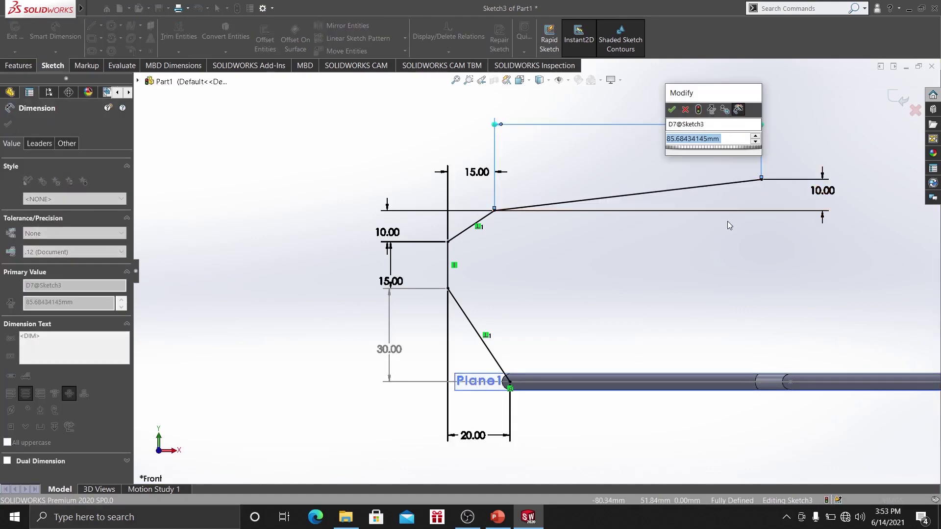
{"action": "type", "text": "80"}
{"action": "key", "text": "Return"}
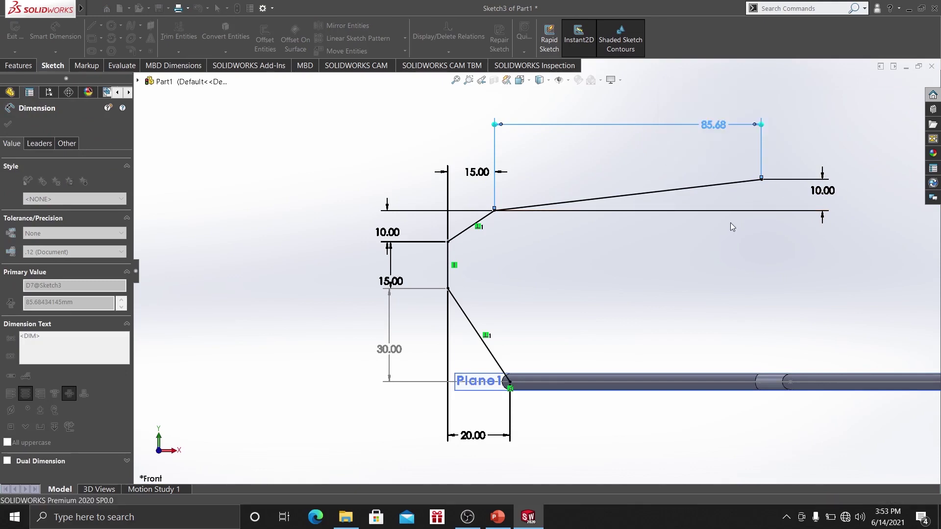
{"action": "left_click", "coordinate": [798, 270]}
{"action": "scroll", "coordinate": [698, 294], "scroll_direction": "up", "scroll_amount": 3}
{"action": "middle_click_drag", "start_coordinate": [698, 297], "coordinate": [693, 323]}
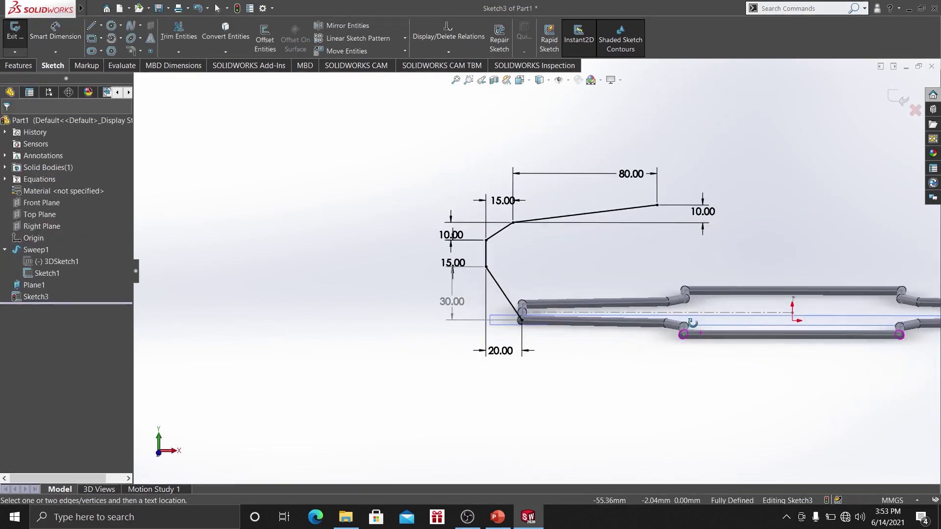
{"action": "left_click", "coordinate": [891, 98]}
Create a swept boss with a 5 mm circular profile along the open four-line sketch.
{"action": "left_click", "coordinate": [654, 251]}
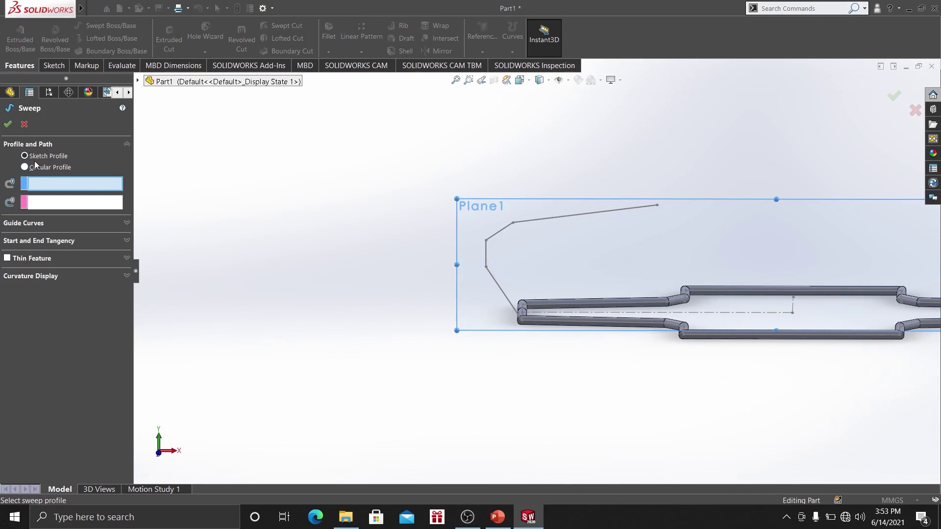
{"action": "left_click", "coordinate": [37, 168]}
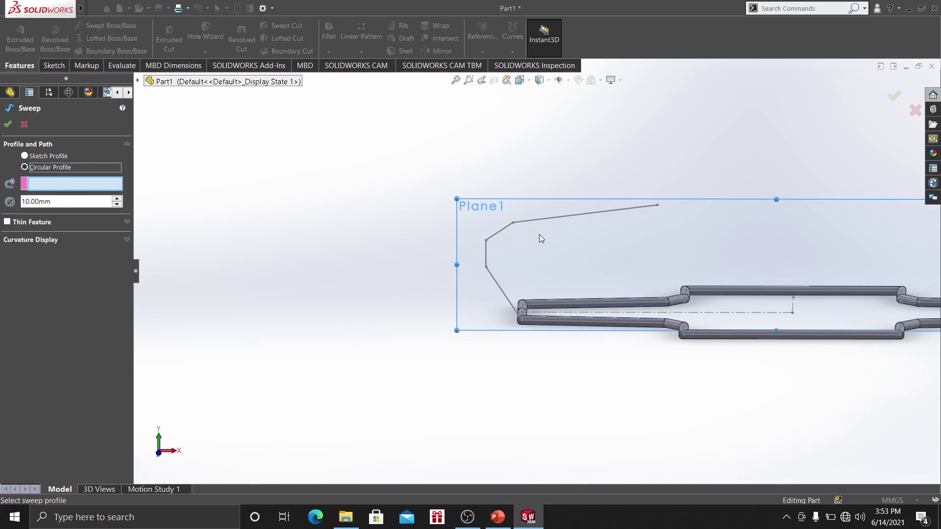
{"action": "left_click", "coordinate": [553, 223]}
{"action": "type", "text": "5"}
{"action": "key", "text": "Return"}
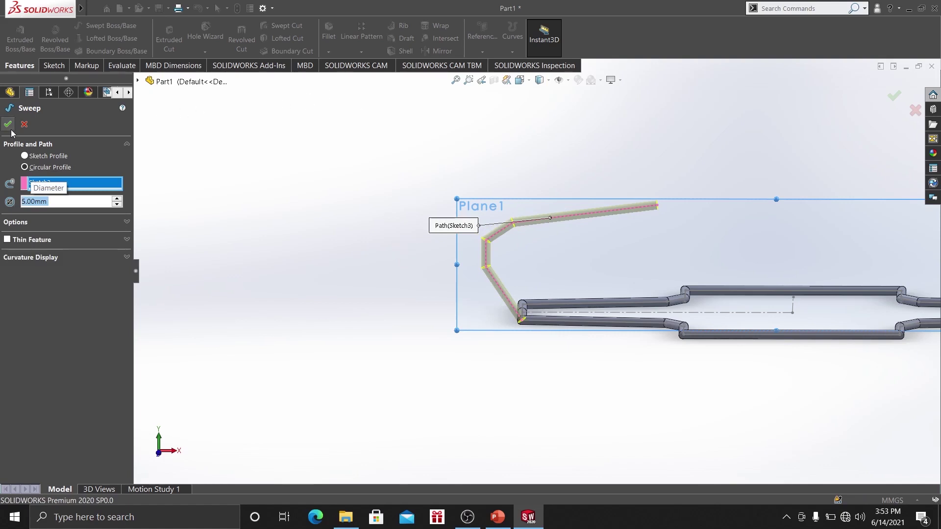
{"action": "key", "text": "Return"}
Hide the offset plane that carries the four-line sketch.
{"action": "middle_click_drag", "start_coordinate": [569, 256], "coordinate": [603, 264]}
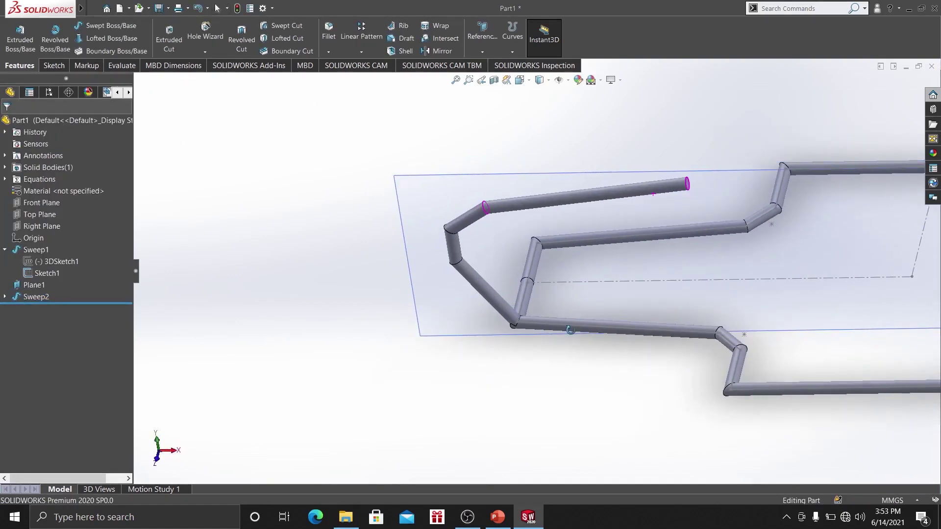
{"action": "right_click", "coordinate": [439, 188]}
{"action": "left_click", "coordinate": [478, 175]}
{"action": "scroll", "coordinate": [545, 172], "scroll_direction": "up", "scroll_amount": 5}
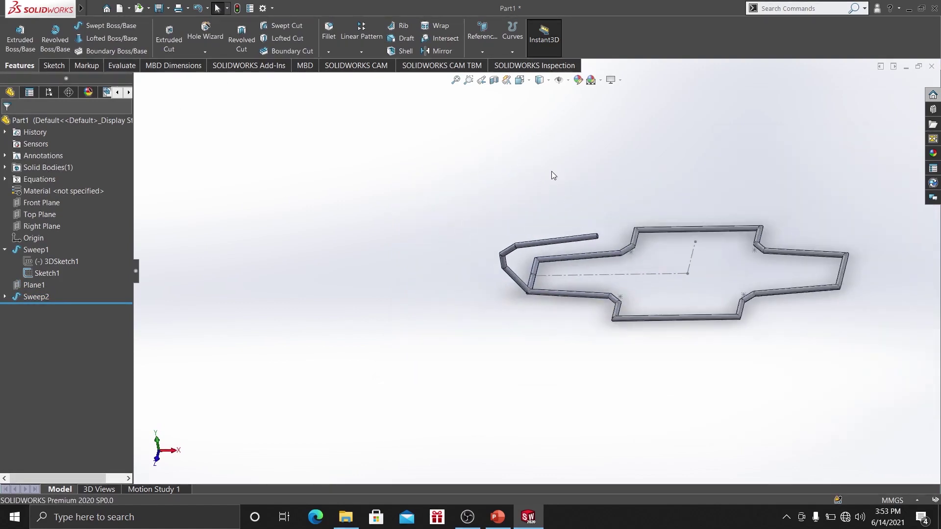
Mirror the bent arm's sweep about the Front Plane.
{"action": "middle_click_drag", "start_coordinate": [647, 205], "coordinate": [629, 235]}
{"action": "scroll", "coordinate": [629, 235], "scroll_direction": "down", "scroll_amount": 3}
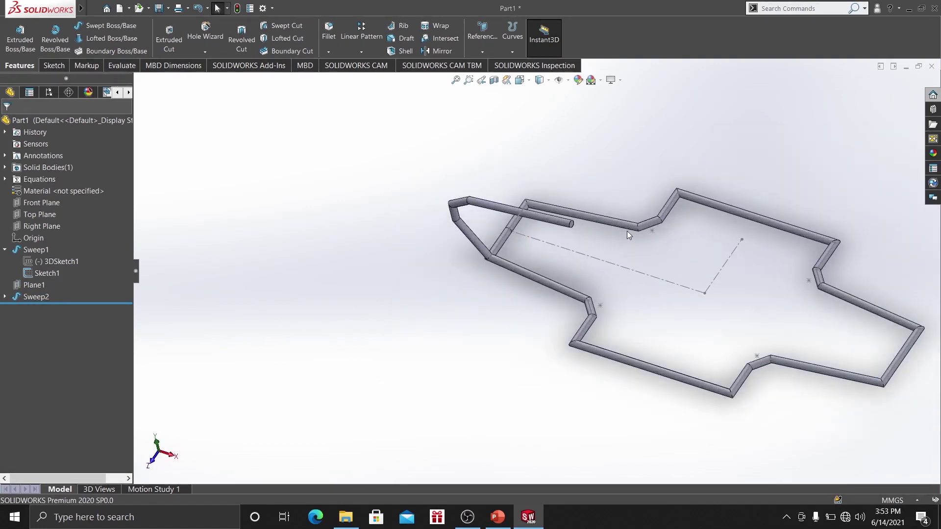
{"action": "middle_click_drag", "start_coordinate": [575, 246], "coordinate": [595, 263]}
{"action": "scroll", "coordinate": [628, 272], "scroll_direction": "up", "scroll_amount": 3}
{"action": "scroll", "coordinate": [595, 264], "scroll_direction": "down", "scroll_amount": 3}
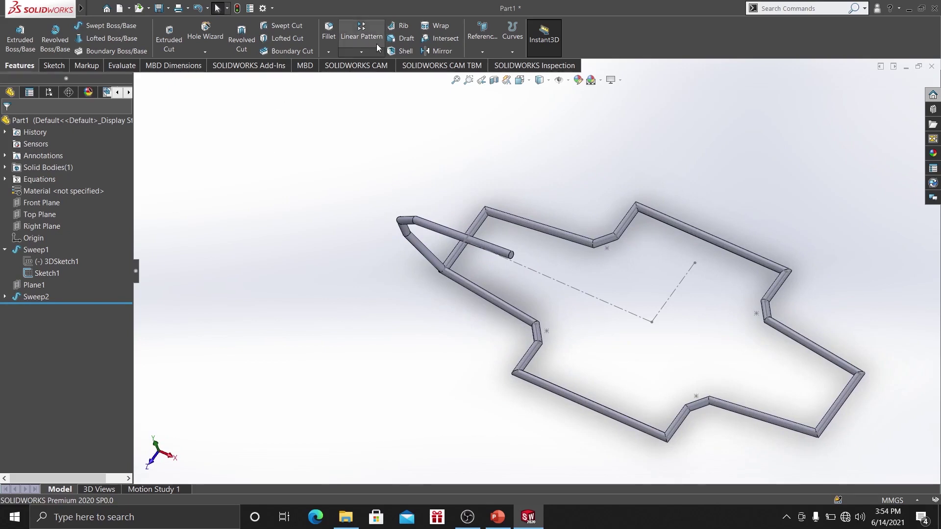
{"action": "left_click", "coordinate": [428, 52]}
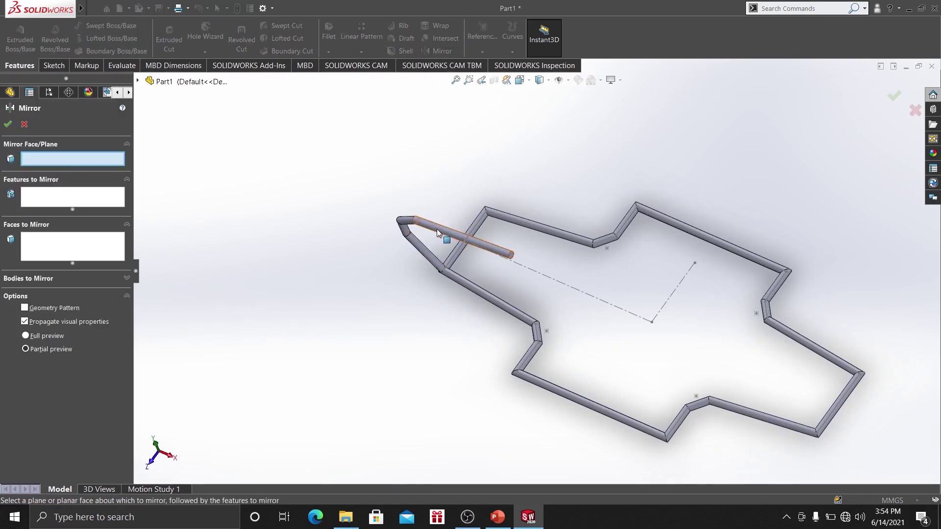
{"action": "left_click", "coordinate": [138, 82]}
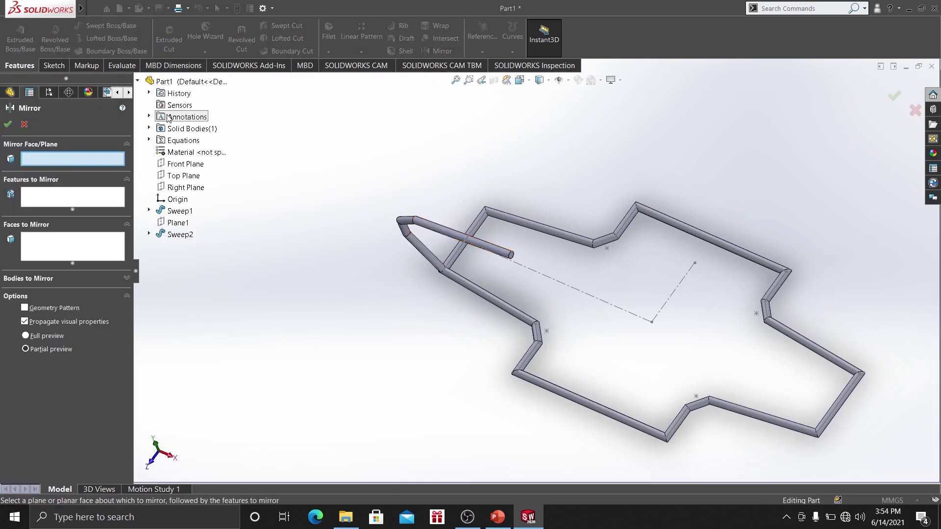
{"action": "left_click", "coordinate": [177, 164]}
{"action": "left_click", "coordinate": [447, 236]}
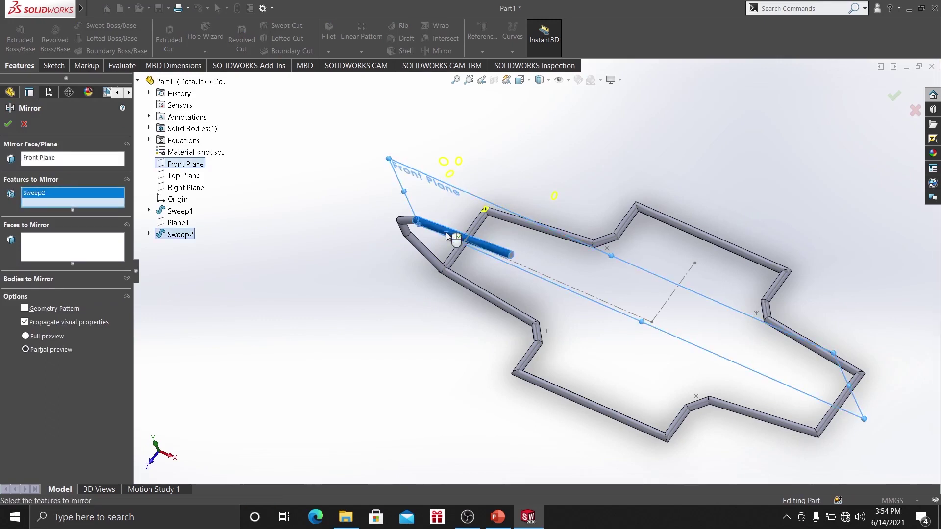
{"action": "left_click", "coordinate": [11, 127]}
{"action": "middle_click_drag", "start_coordinate": [363, 193], "coordinate": [475, 179]}
{"action": "scroll", "coordinate": [562, 220], "scroll_direction": "down", "scroll_amount": 3}
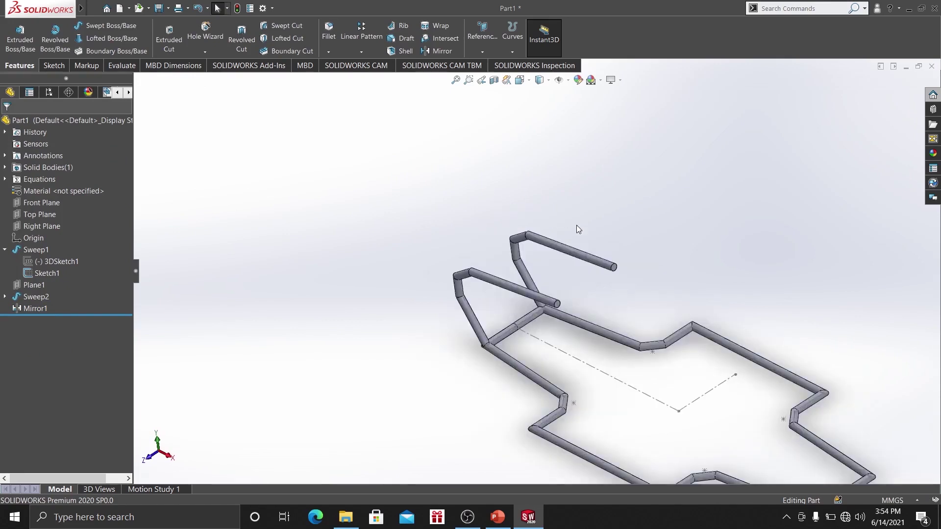
Show the path sketch inside the bent arm's sweep.
{"action": "scroll", "coordinate": [625, 328], "scroll_direction": "up", "scroll_amount": 3}
{"action": "middle_click_drag", "start_coordinate": [609, 310], "coordinate": [505, 319]}
{"action": "scroll", "coordinate": [475, 286], "scroll_direction": "down", "scroll_amount": 4}
{"action": "scroll", "coordinate": [474, 286], "scroll_direction": "down", "scroll_amount": 2}
{"action": "left_click", "coordinate": [505, 253]}
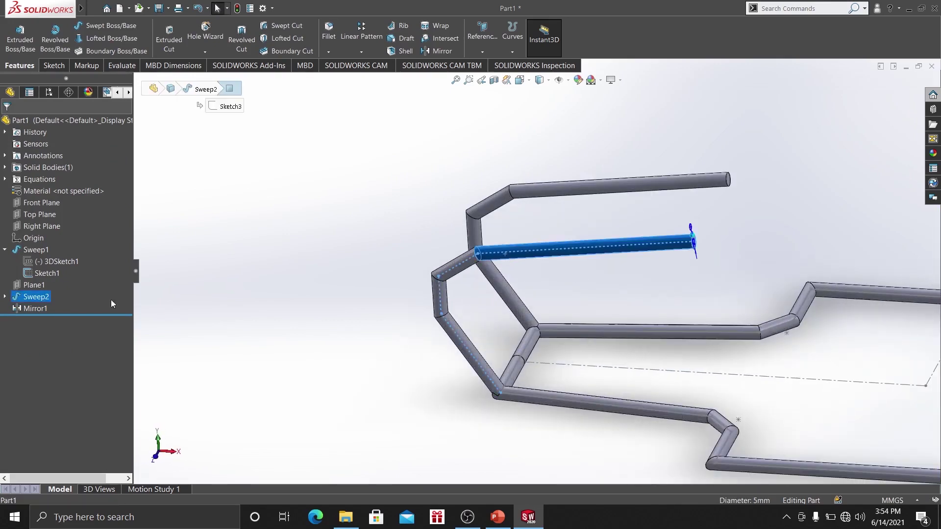
{"action": "left_click", "coordinate": [6, 298]}
{"action": "left_click", "coordinate": [41, 308]}
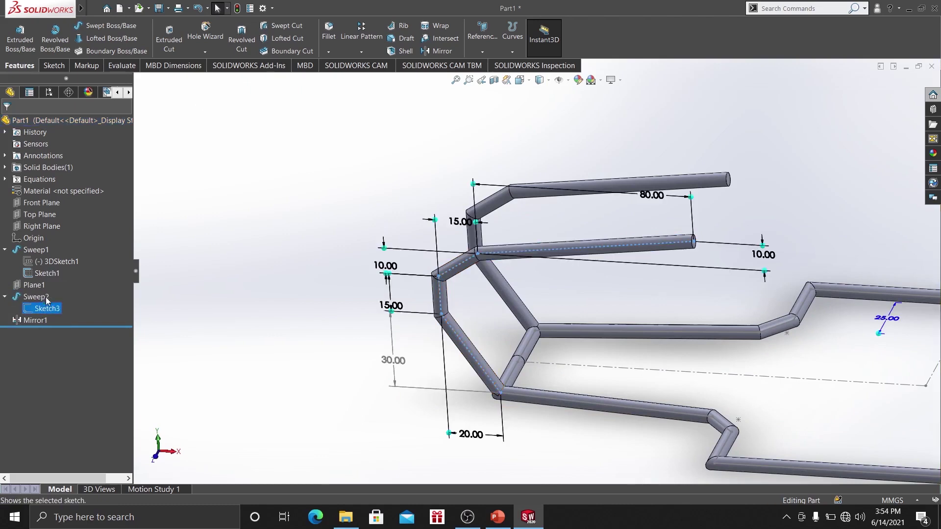
{"action": "left_click", "coordinate": [47, 297]}
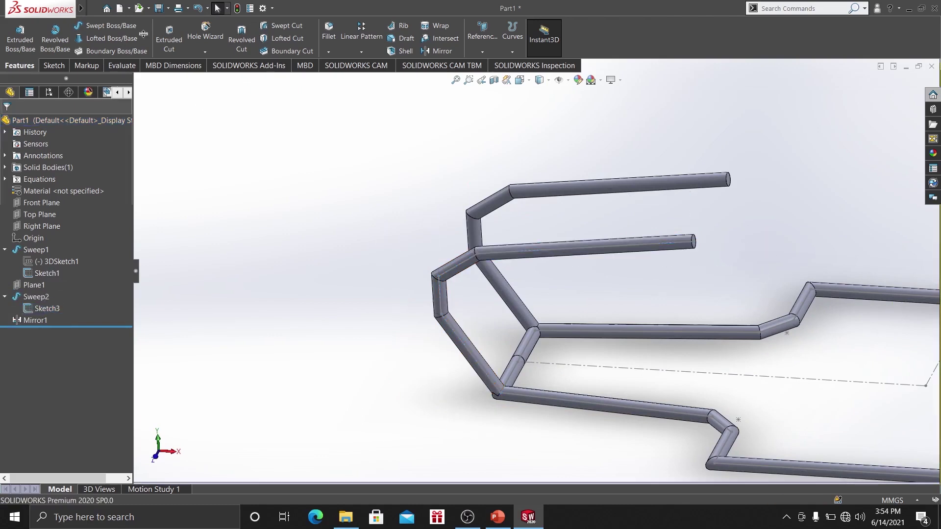
Start a 3D sketch and convert the four path lines of the original bent arm into it.
{"action": "left_click", "coordinate": [49, 64]}
{"action": "left_click", "coordinate": [15, 52]}
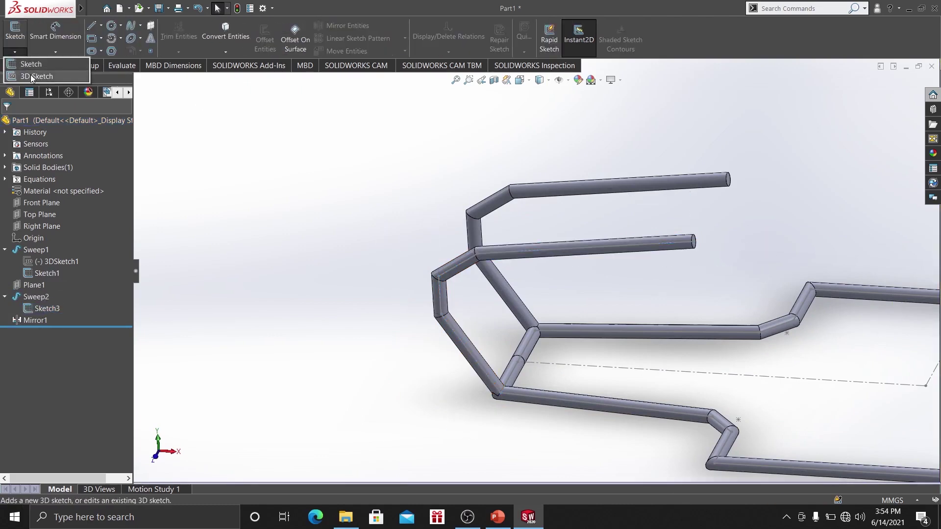
{"action": "left_click", "coordinate": [31, 77]}
{"action": "left_click", "coordinate": [219, 44]}
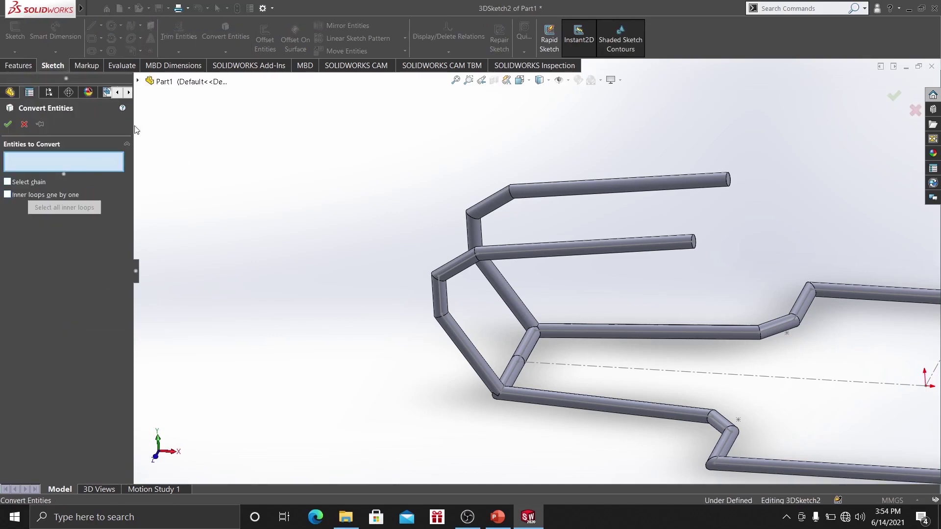
{"action": "left_click", "coordinate": [137, 81]}
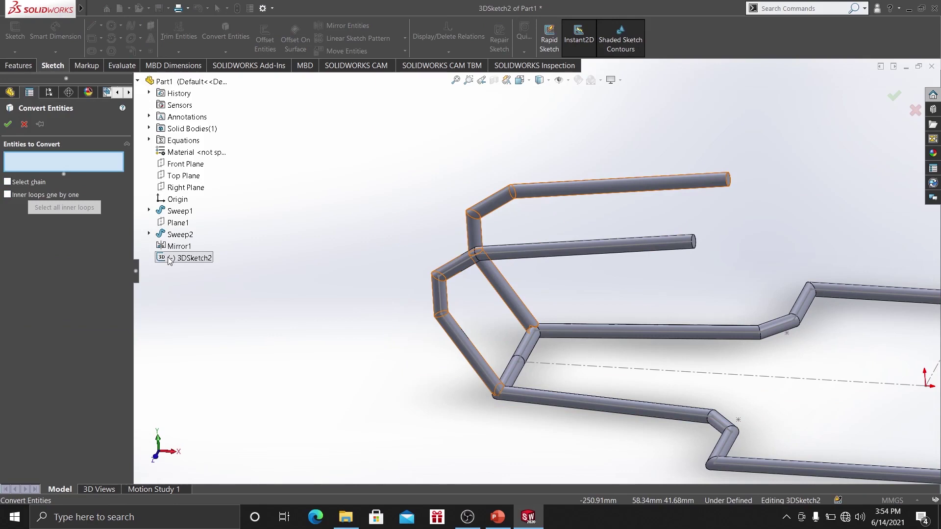
{"action": "left_click", "coordinate": [170, 258]}
{"action": "left_click", "coordinate": [8, 124]}
{"action": "left_click", "coordinate": [528, 299]}
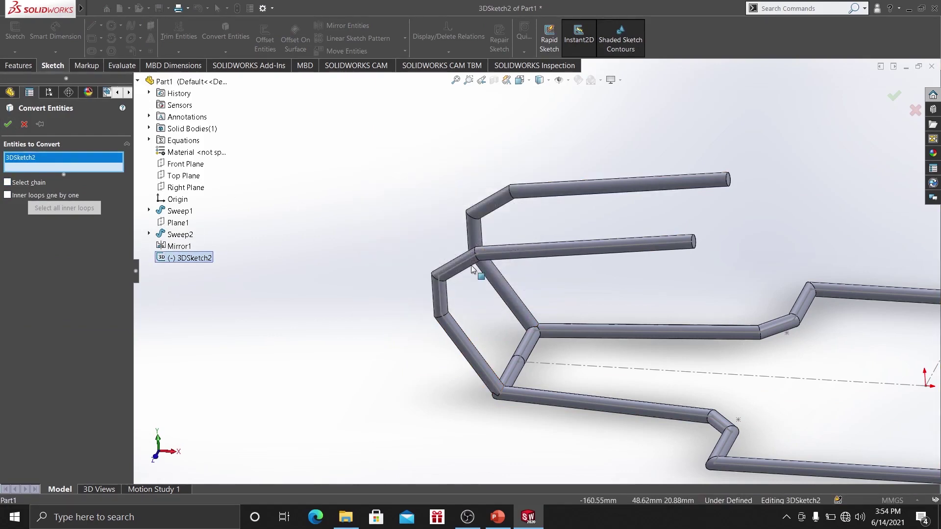
{"action": "left_click", "coordinate": [524, 255]}
{"action": "right_click", "coordinate": [85, 158]}
{"action": "left_click", "coordinate": [117, 176]}
{"action": "left_click", "coordinate": [445, 280]}
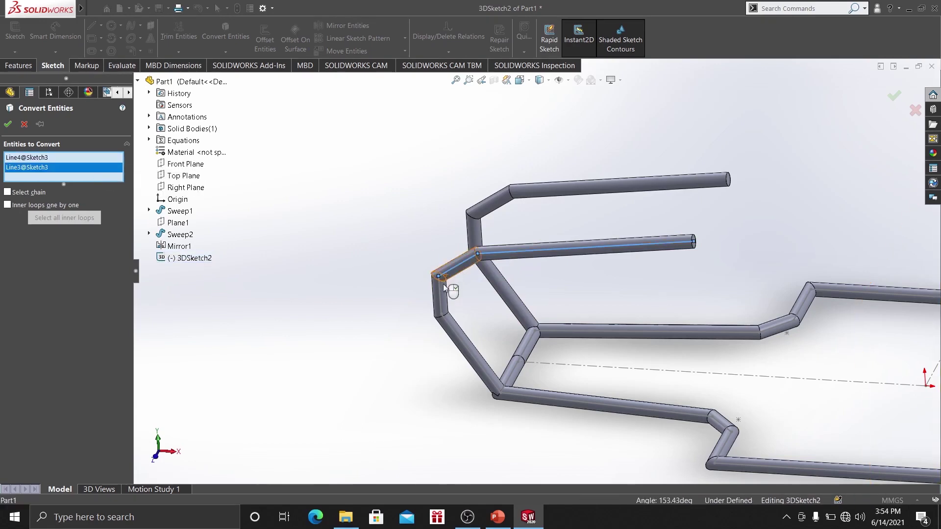
{"action": "left_click", "coordinate": [452, 339]}
{"action": "left_click", "coordinate": [457, 339]}
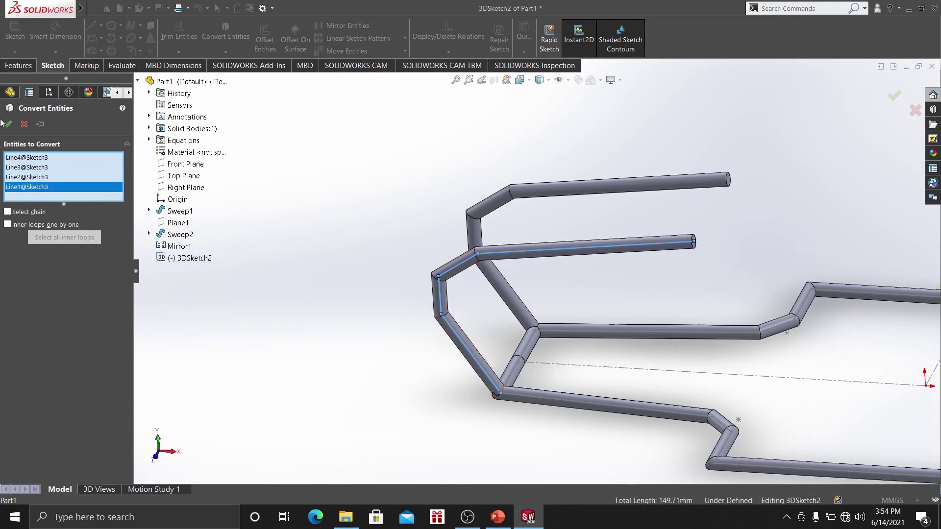
{"action": "left_click", "coordinate": [8, 125]}
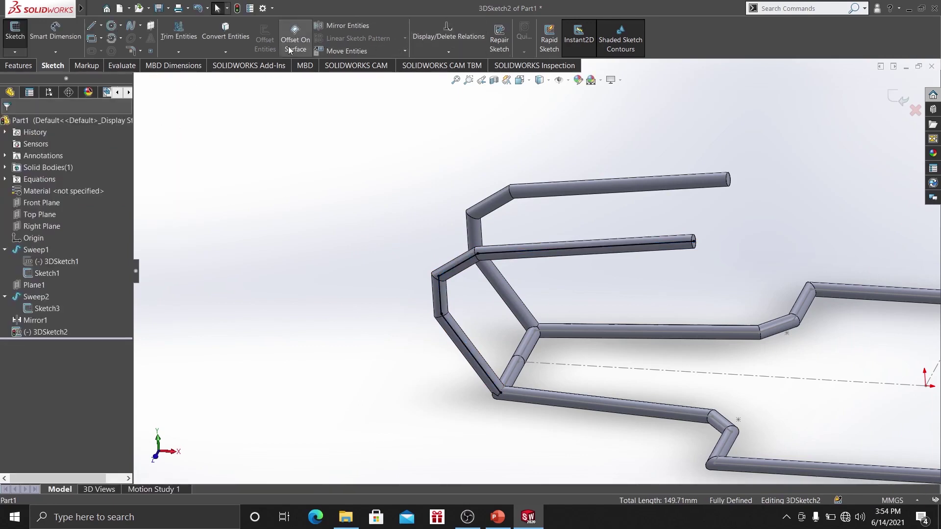
Mirror the four converted lines about the Front Plane, keeping the originals as a copy.
{"action": "left_click", "coordinate": [327, 25]}
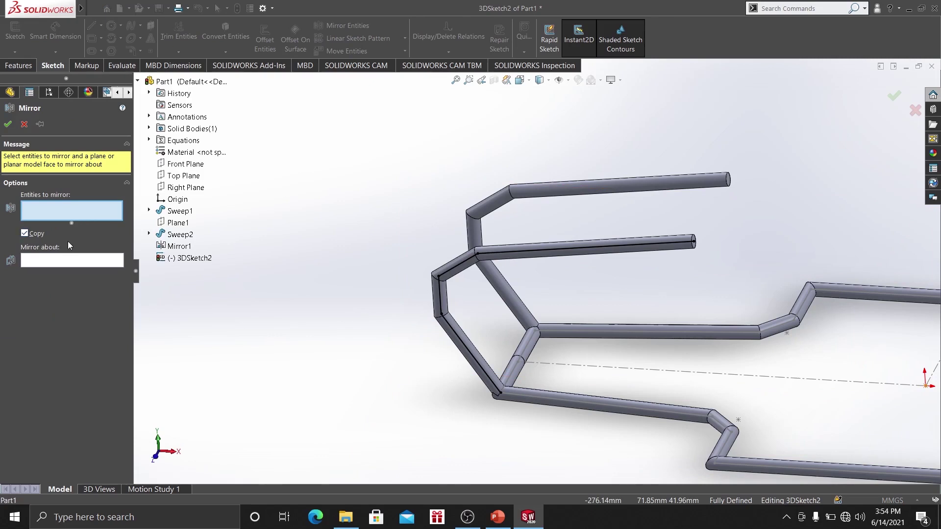
{"action": "mouse_move", "coordinate": [349, 181]}
{"action": "left_mouse_down"}
{"action": "mouse_move", "coordinate": [395, 200]}
{"action": "mouse_move", "coordinate": [757, 435]}
{"action": "left_mouse_up"}
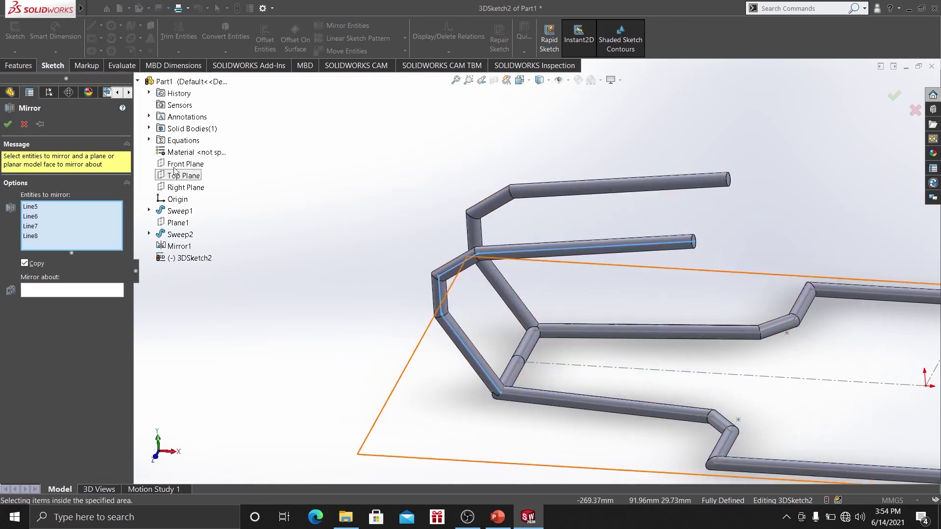
{"action": "left_click", "coordinate": [120, 292]}
{"action": "left_click", "coordinate": [172, 167]}
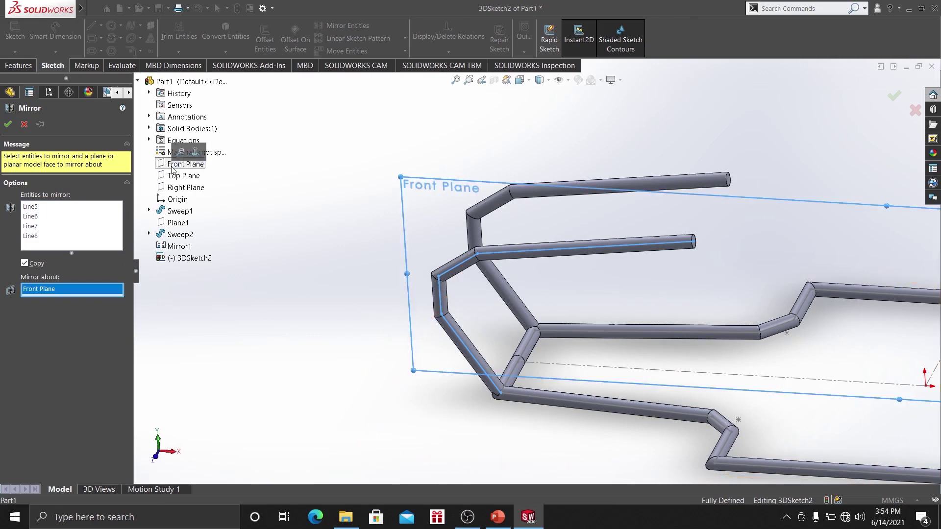
{"action": "left_click", "coordinate": [8, 126]}
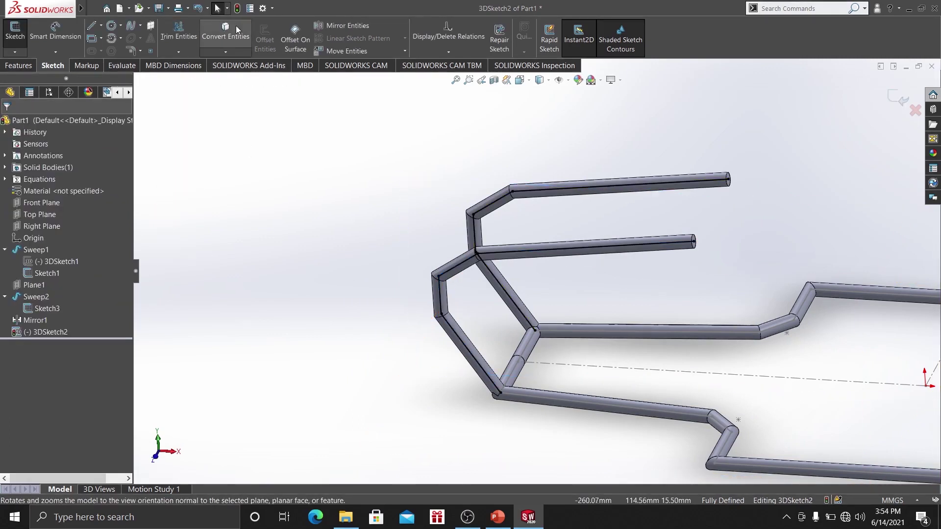
Trim away the four converted lines on the original arm, keeping the mirrored ones, and exit the 3D sketch.
{"action": "left_click", "coordinate": [179, 34]}
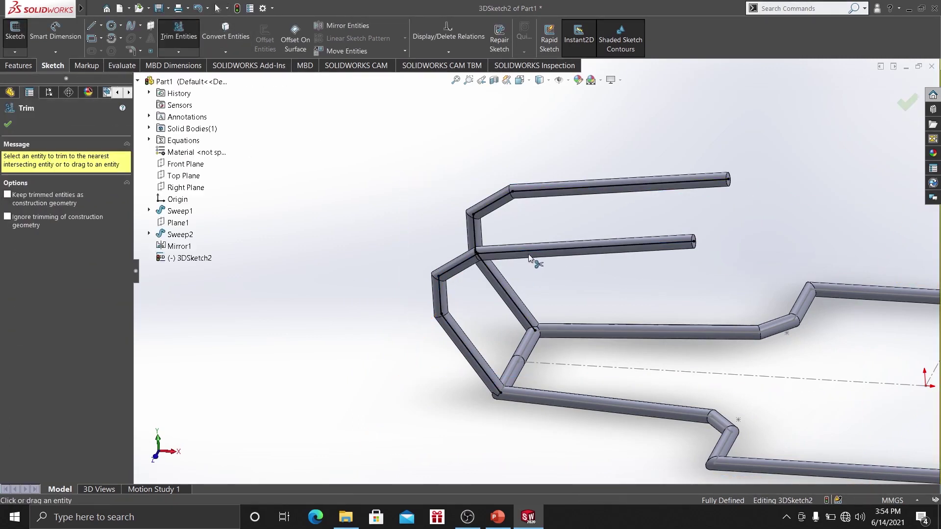
{"action": "left_click", "coordinate": [530, 249]}
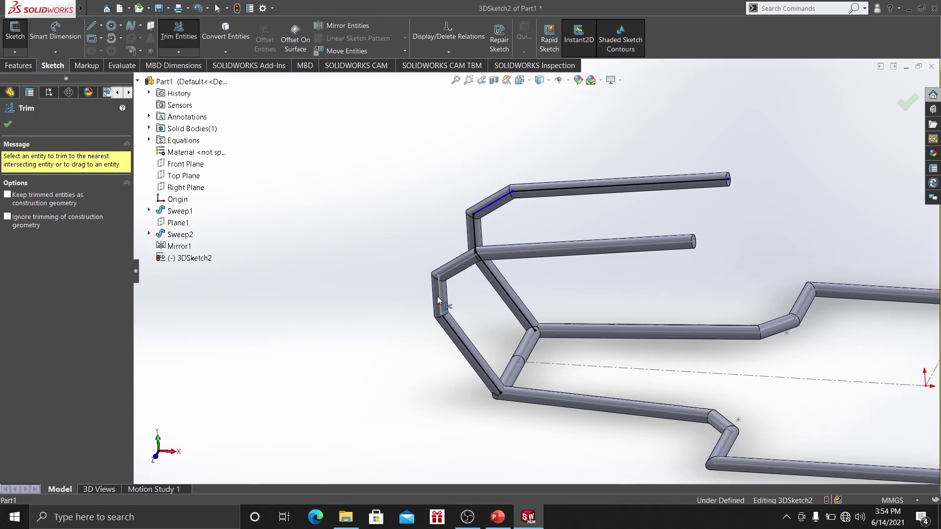
{"action": "left_click", "coordinate": [8, 124]}
{"action": "middle_click_drag", "start_coordinate": [442, 221], "coordinate": [792, 171]}
{"action": "left_click", "coordinate": [895, 101]}
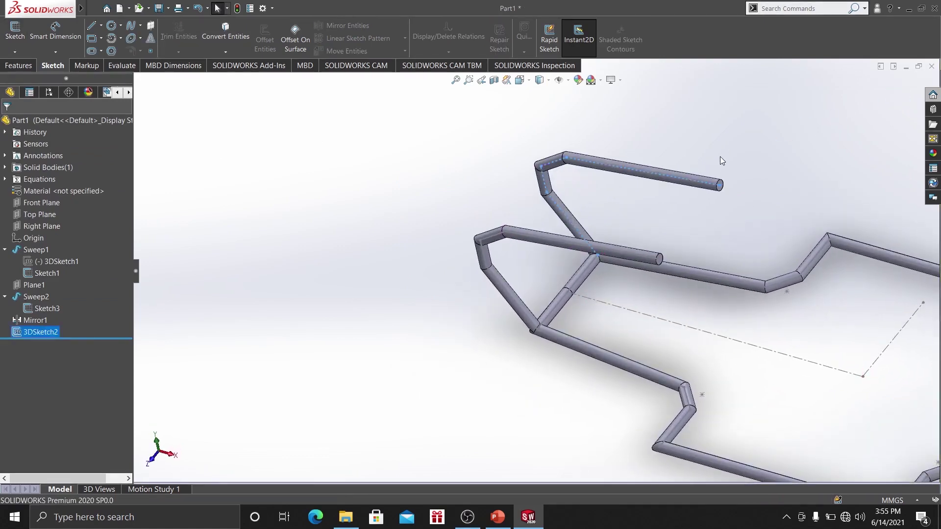
In a new 3D sketch, draw a line joining the matching outer upper bends of the two arms.
{"action": "scroll", "coordinate": [696, 208], "scroll_direction": "down", "scroll_amount": 3}
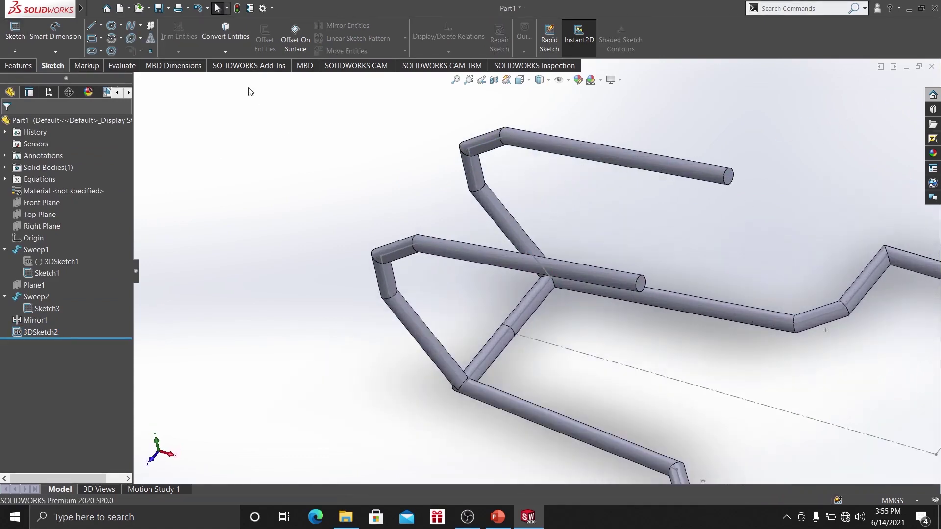
{"action": "left_click", "coordinate": [15, 52]}
{"action": "left_click", "coordinate": [30, 73]}
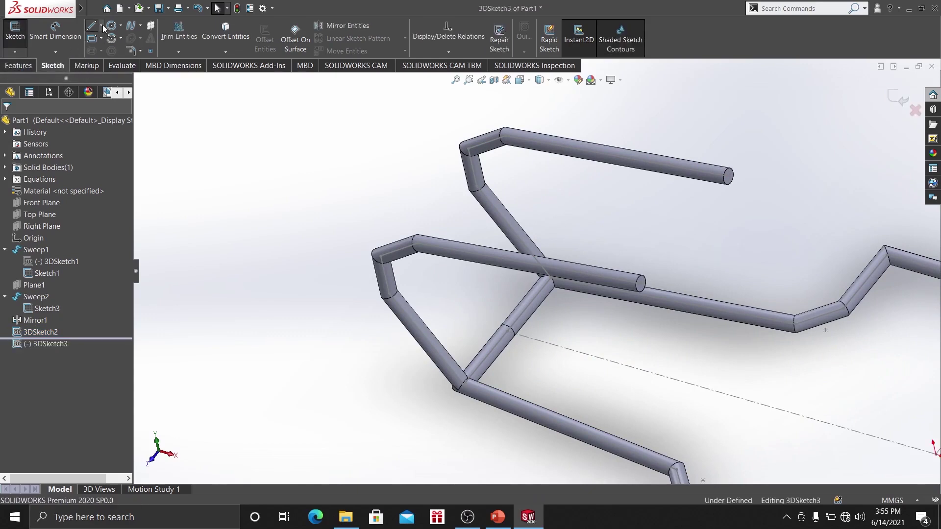
{"action": "left_click", "coordinate": [468, 149]}
{"action": "left_click", "coordinate": [381, 257]}
{"action": "right_click", "coordinate": [365, 193]}
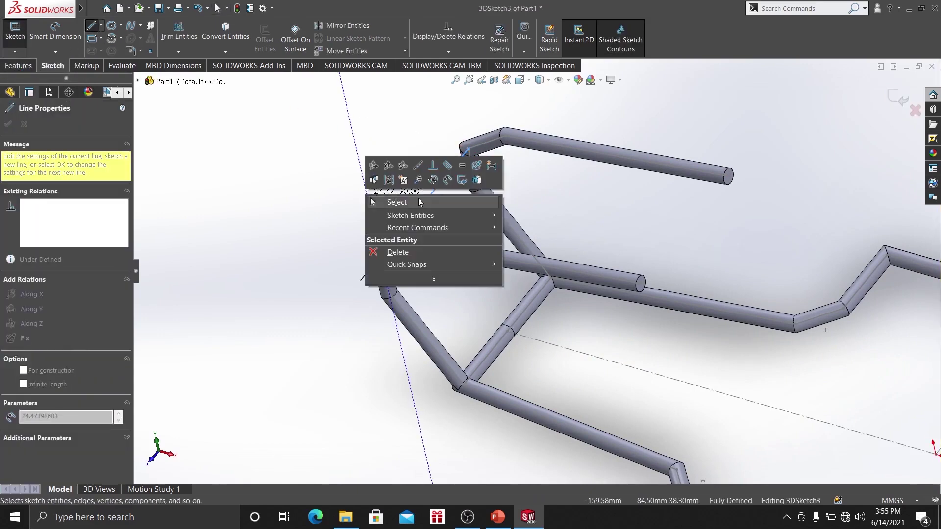
{"action": "left_click", "coordinate": [420, 202]}
Create a swept boss with a 5 mm circular profile along the line joining the outer upper bends.
{"action": "left_click", "coordinate": [18, 65]}
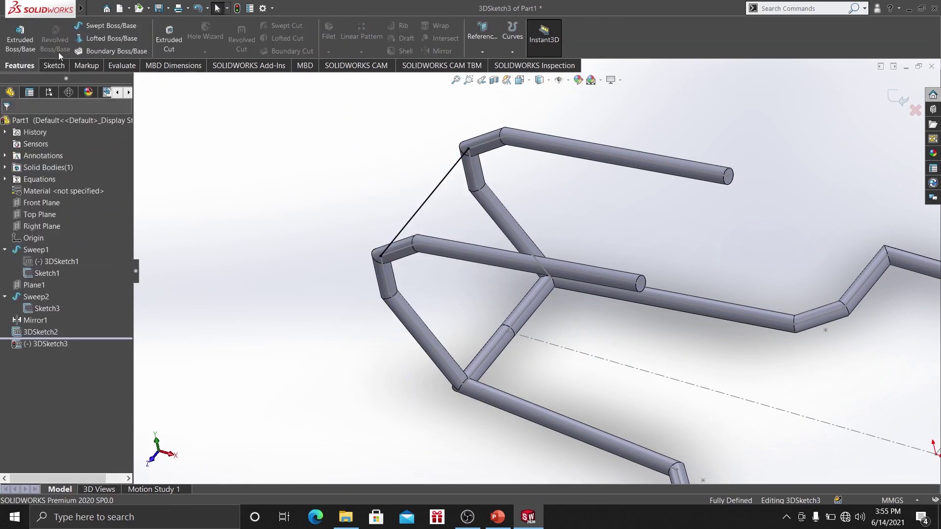
{"action": "left_click", "coordinate": [119, 25]}
{"action": "left_click", "coordinate": [49, 168]}
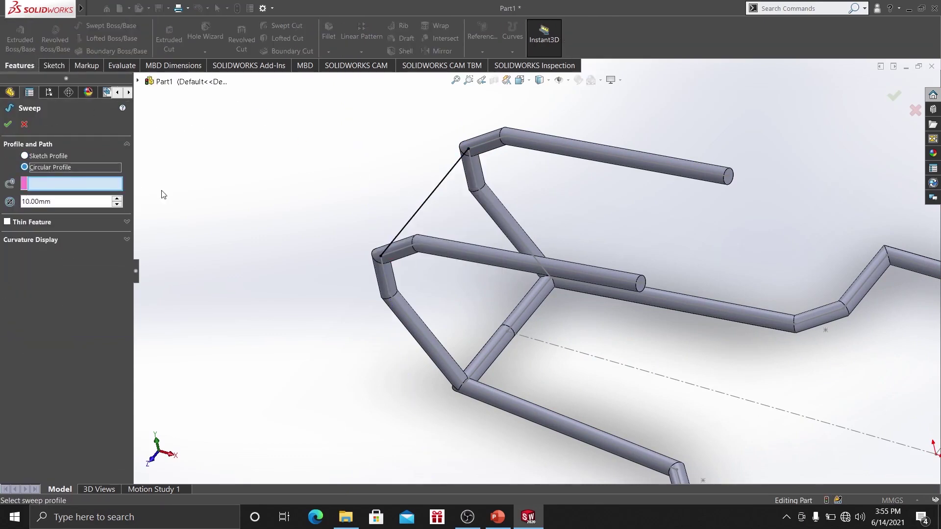
{"action": "left_click", "coordinate": [441, 185]}
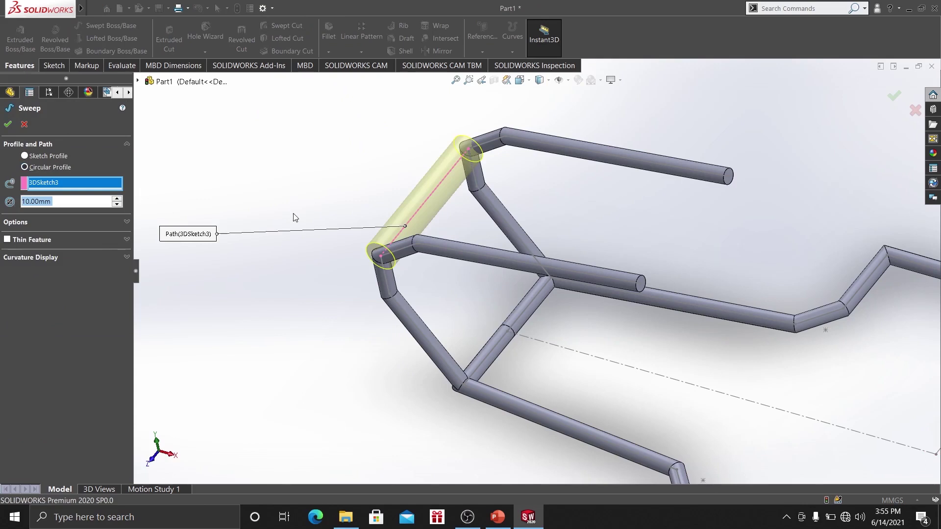
{"action": "type", "text": "5"}
{"action": "key", "text": "Return"}
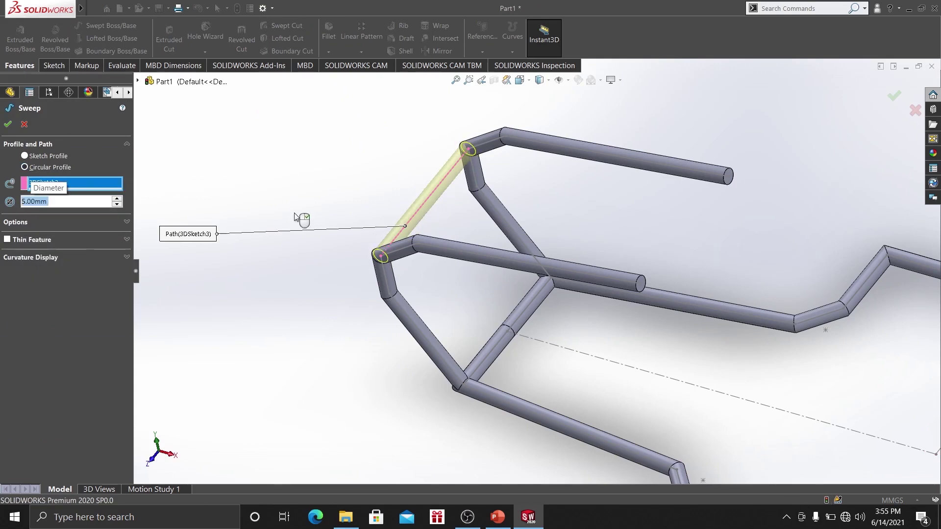
{"action": "left_click", "coordinate": [8, 124]}
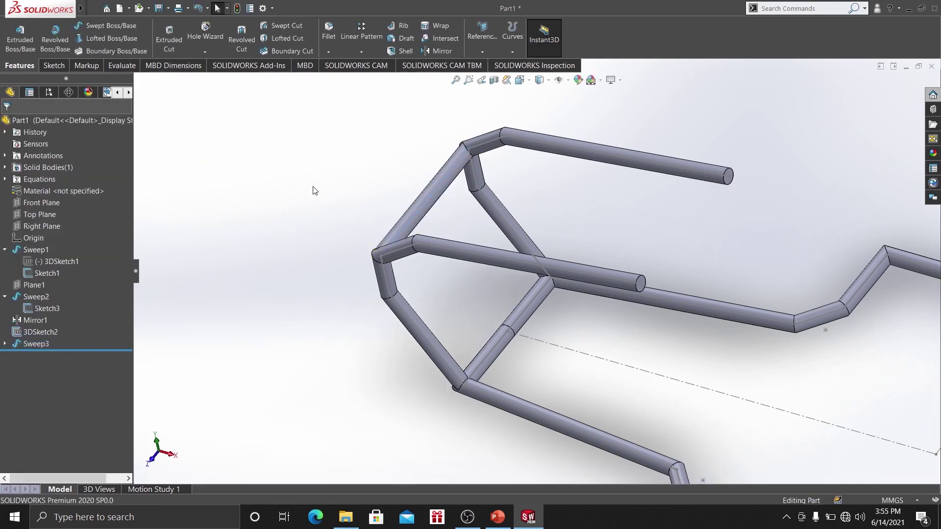
In another 3D sketch, draw a line joining the bends where the two arms' long upper bars begin.
{"action": "left_click", "coordinate": [53, 65]}
{"action": "left_click", "coordinate": [15, 51]}
{"action": "left_click", "coordinate": [22, 74]}
{"action": "left_click", "coordinate": [93, 27]}
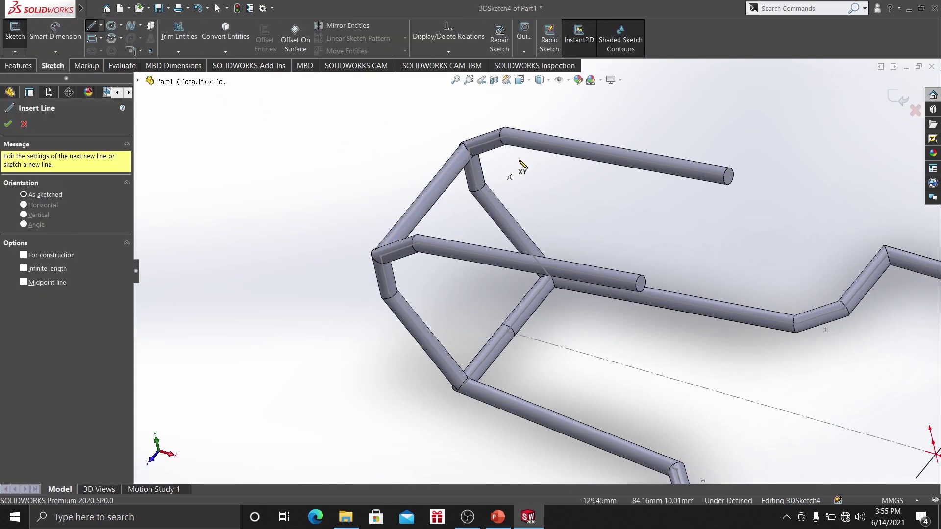
{"action": "left_click", "coordinate": [506, 136]}
{"action": "left_click", "coordinate": [417, 243]}
{"action": "key", "text": "Escape"}
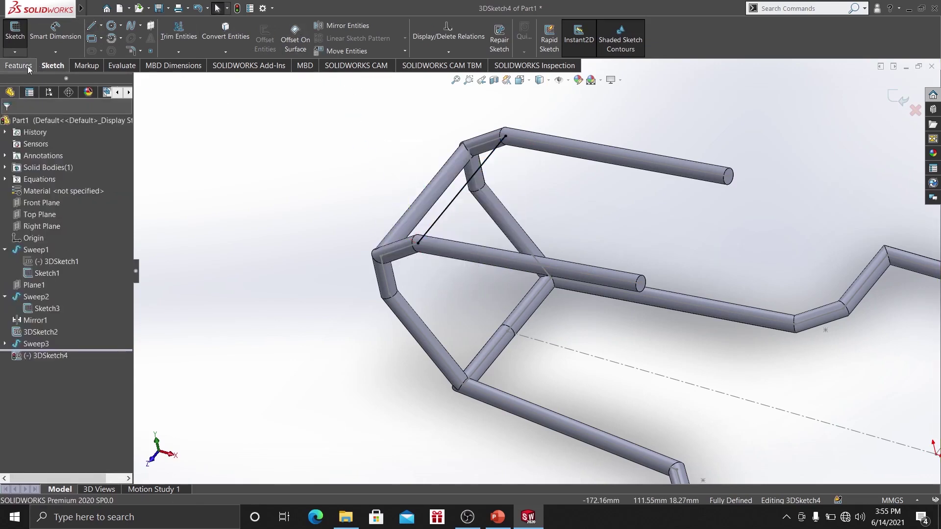
Create a swept boss with a 5 mm circular profile along the line joining the bends where the long upper bars begin.
{"action": "left_click", "coordinate": [19, 65]}
{"action": "left_click", "coordinate": [111, 25]}
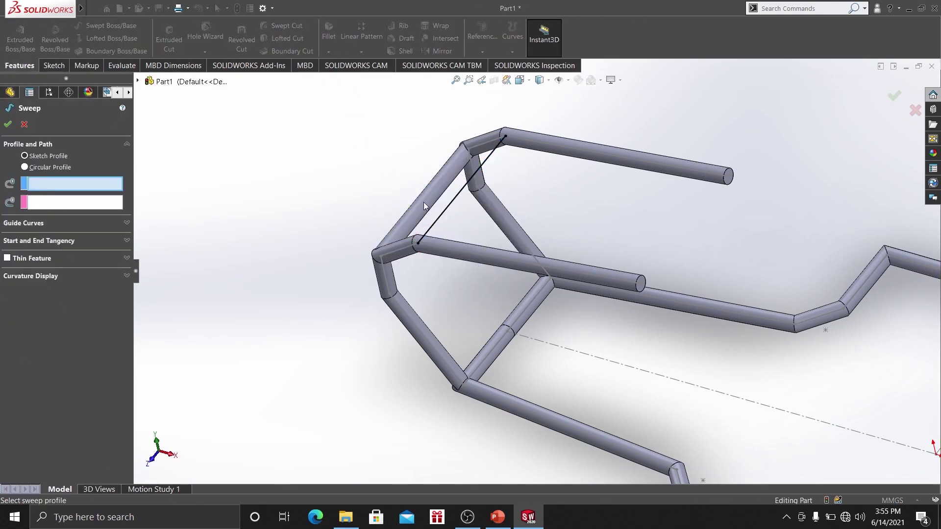
{"action": "left_click", "coordinate": [24, 168]}
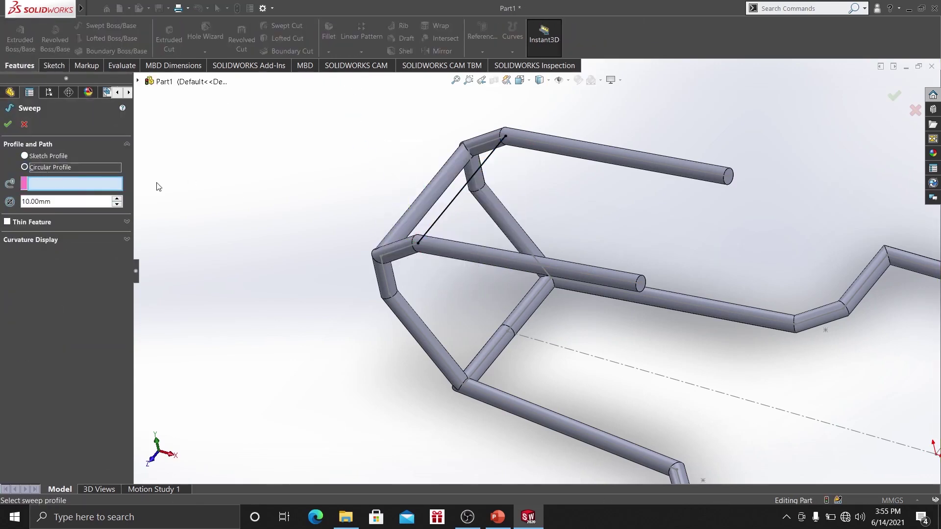
{"action": "left_click", "coordinate": [463, 192]}
{"action": "type", "text": "5"}
{"action": "key", "text": "Return"}
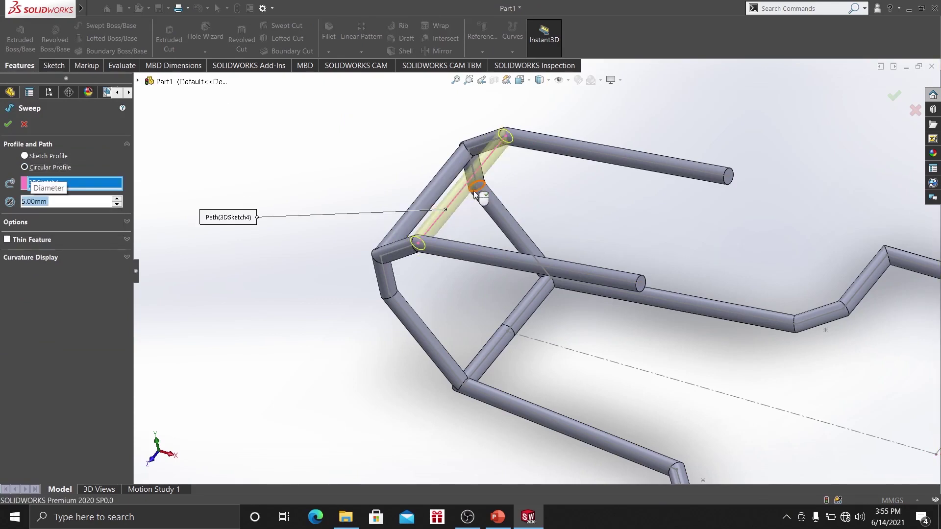
{"action": "left_click", "coordinate": [7, 124]}
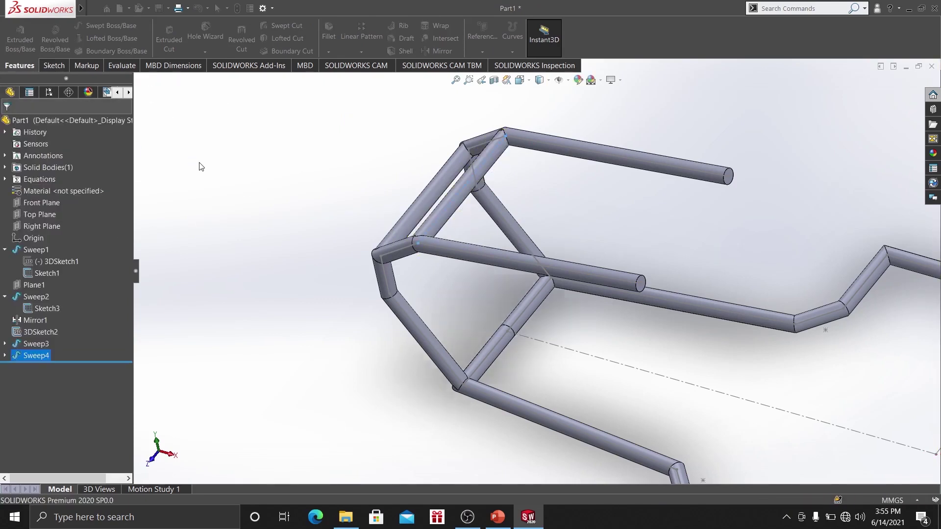
In a new 3D sketch, draw a line joining the lowest bends of the two arms, just above the slanted bars rising from the base.
{"action": "middle_click_drag", "start_coordinate": [301, 214], "coordinate": [321, 216]}
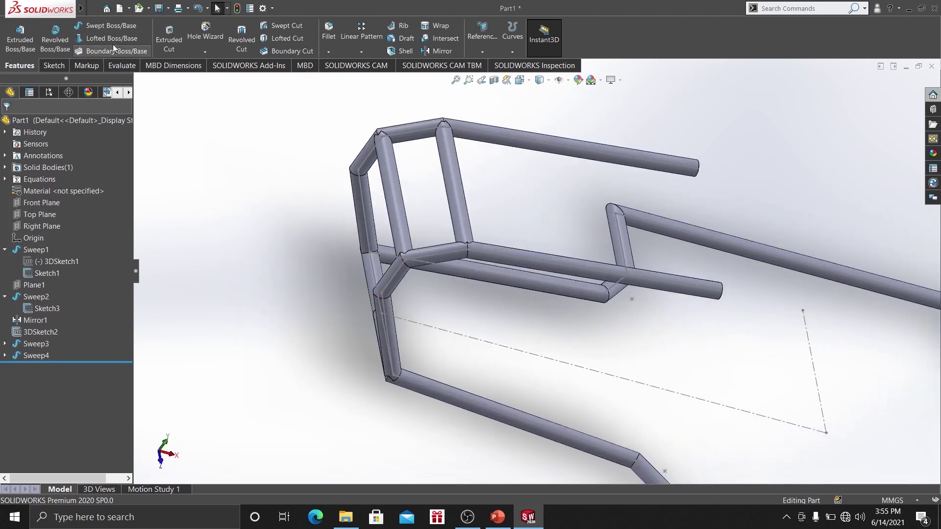
{"action": "left_click", "coordinate": [40, 65]}
{"action": "left_click", "coordinate": [14, 52]}
{"action": "left_click", "coordinate": [27, 75]}
{"action": "left_click", "coordinate": [87, 28]}
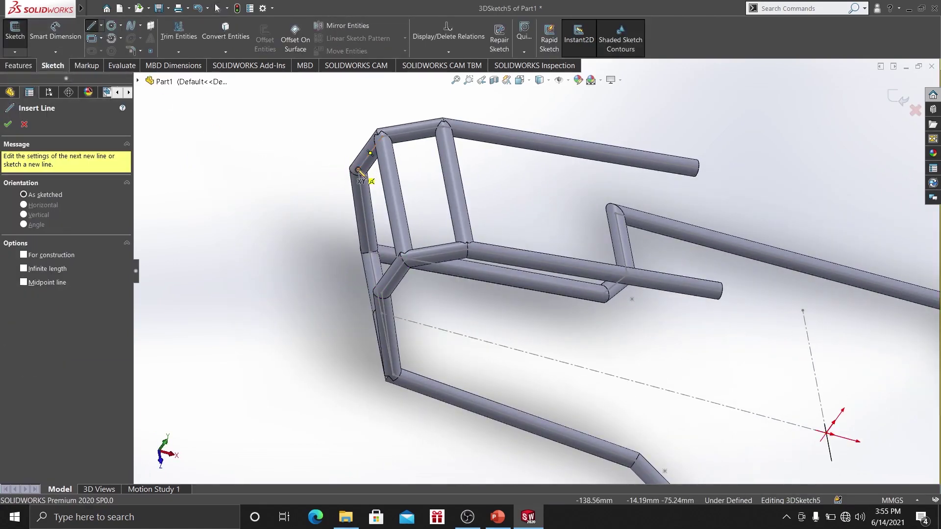
{"action": "left_click", "coordinate": [358, 170]}
{"action": "left_click", "coordinate": [382, 293]}
{"action": "right_click", "coordinate": [243, 209]}
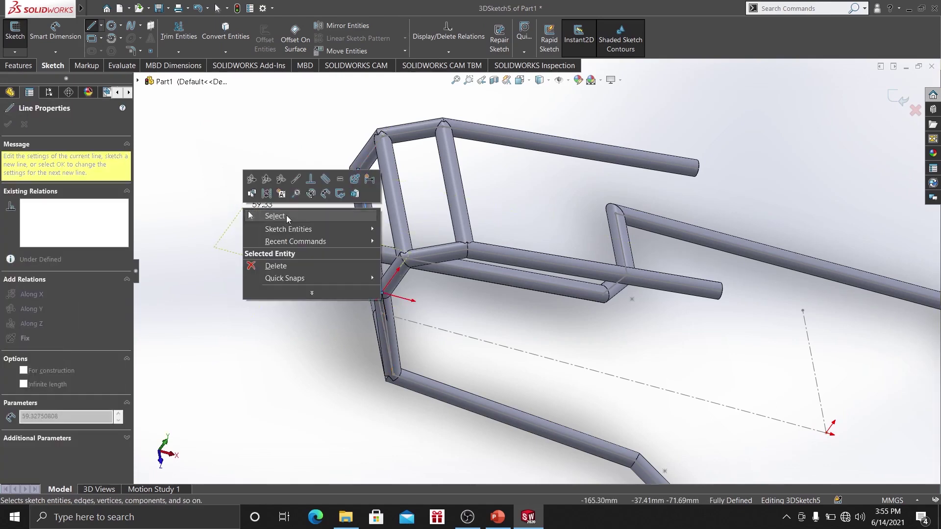
{"action": "left_click", "coordinate": [286, 215]}
Create a swept boss with a 5 mm circular profile along the line joining the arms' lowest bends.
{"action": "left_click", "coordinate": [20, 65]}
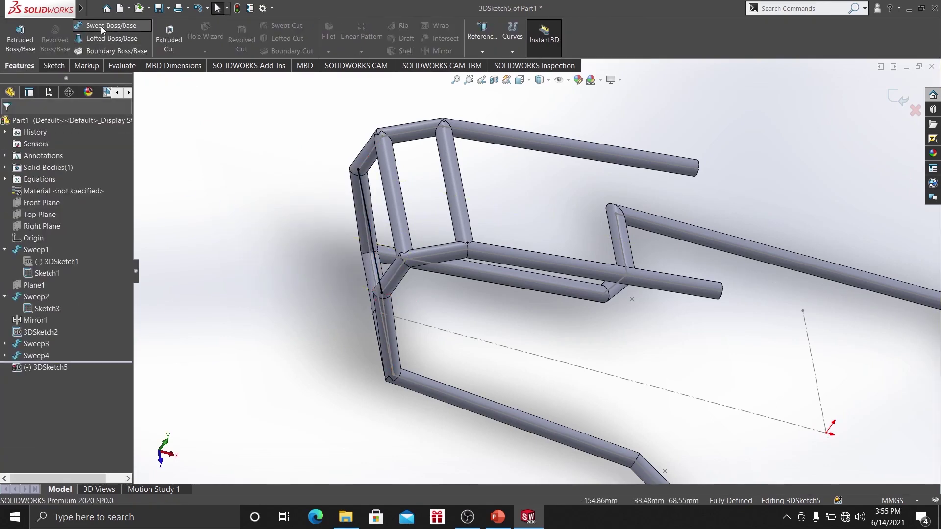
{"action": "left_click", "coordinate": [102, 27]}
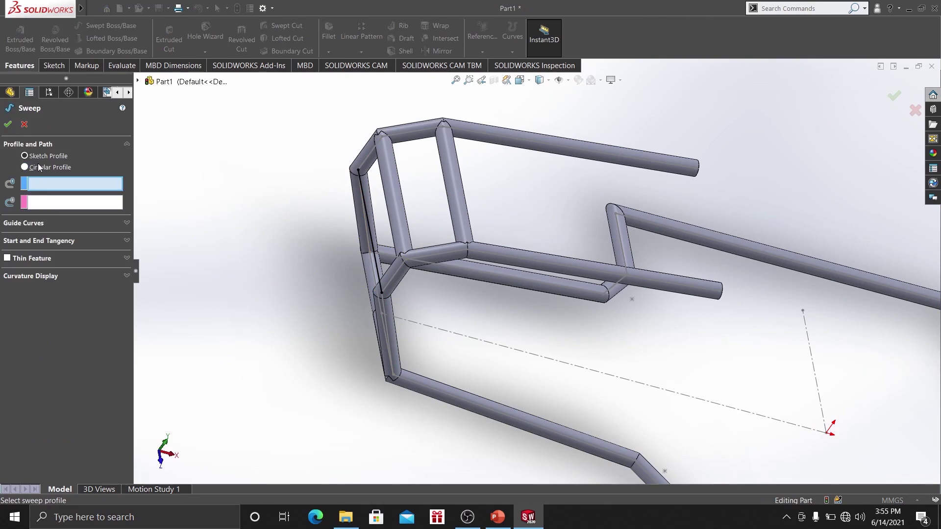
{"action": "left_click", "coordinate": [40, 168]}
{"action": "left_click", "coordinate": [375, 229]}
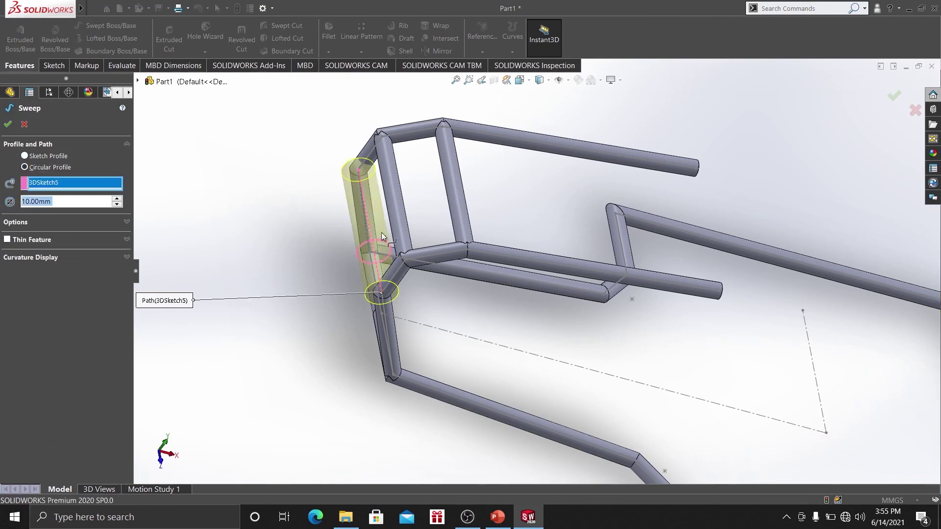
{"action": "type", "text": "5"}
{"action": "key", "text": "Return"}
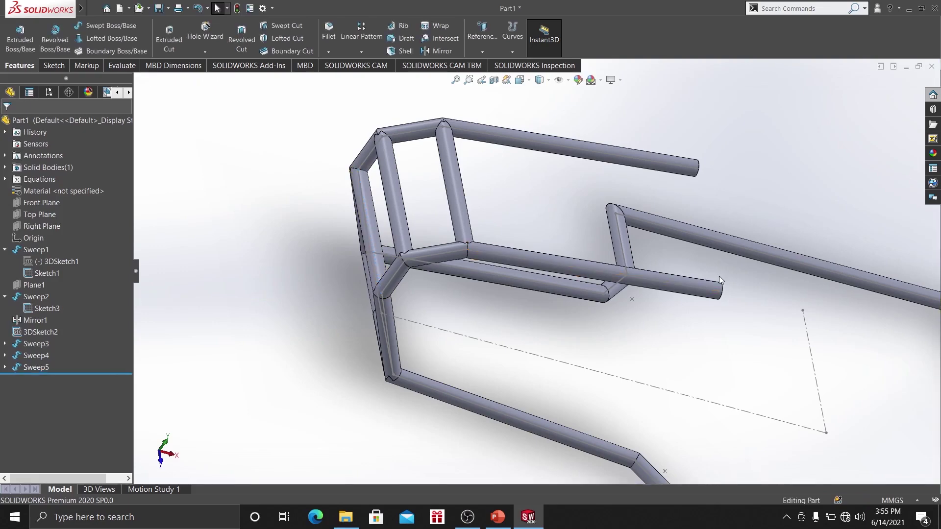
In a new 3D sketch, draw a line joining the free ends of the two arms' long upper bars.
{"action": "middle_click_drag", "start_coordinate": [719, 276], "coordinate": [657, 266]}
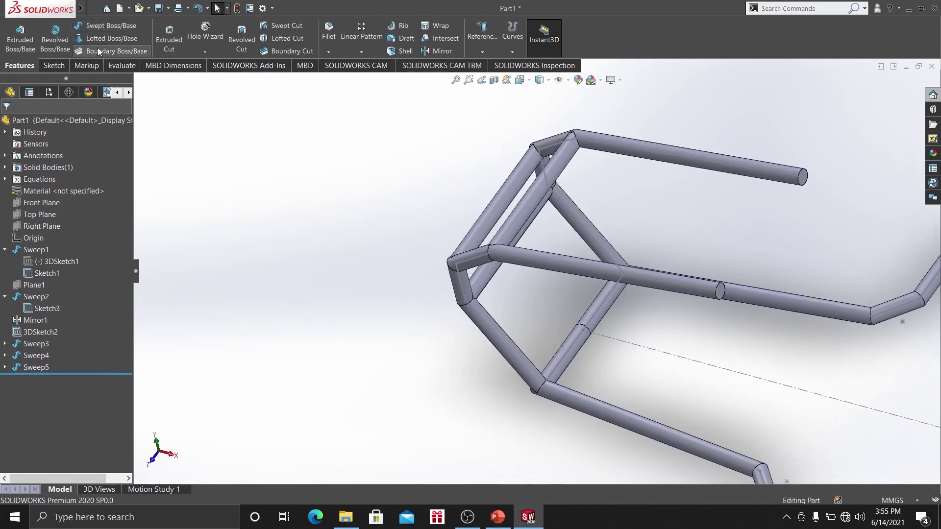
{"action": "left_click", "coordinate": [54, 65]}
{"action": "left_click", "coordinate": [15, 52]}
{"action": "left_click", "coordinate": [35, 76]}
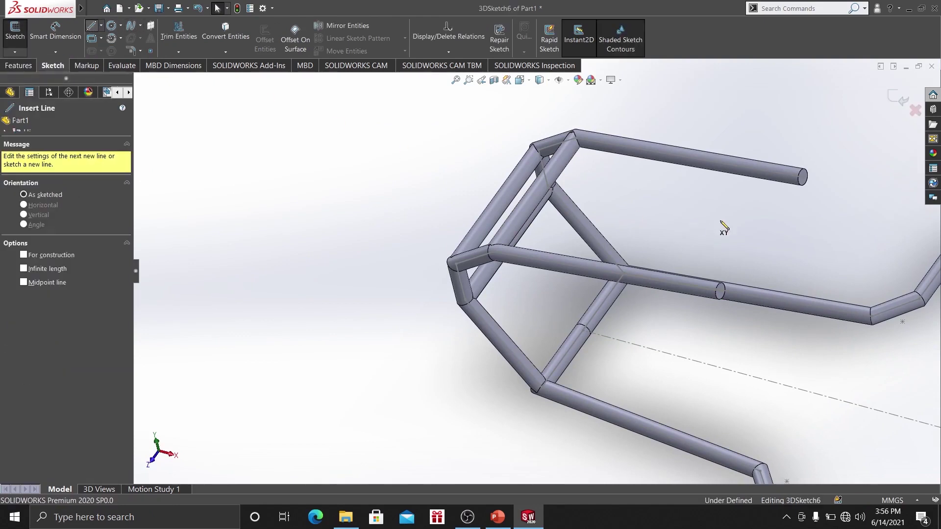
{"action": "left_click", "coordinate": [804, 178]}
{"action": "left_click", "coordinate": [720, 289]}
{"action": "right_click", "coordinate": [689, 220]}
{"action": "left_click", "coordinate": [720, 226]}
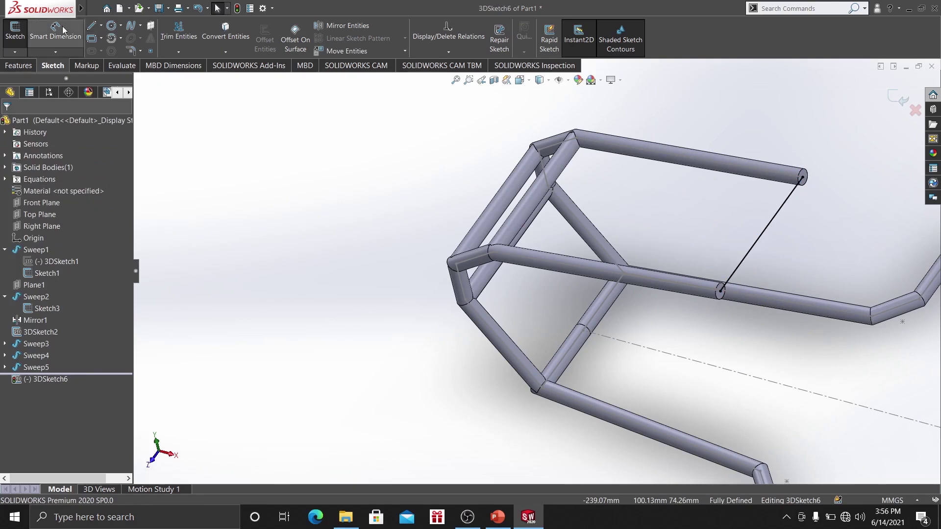
{"action": "left_click", "coordinate": [22, 65]}
{"action": "left_click", "coordinate": [108, 26]}
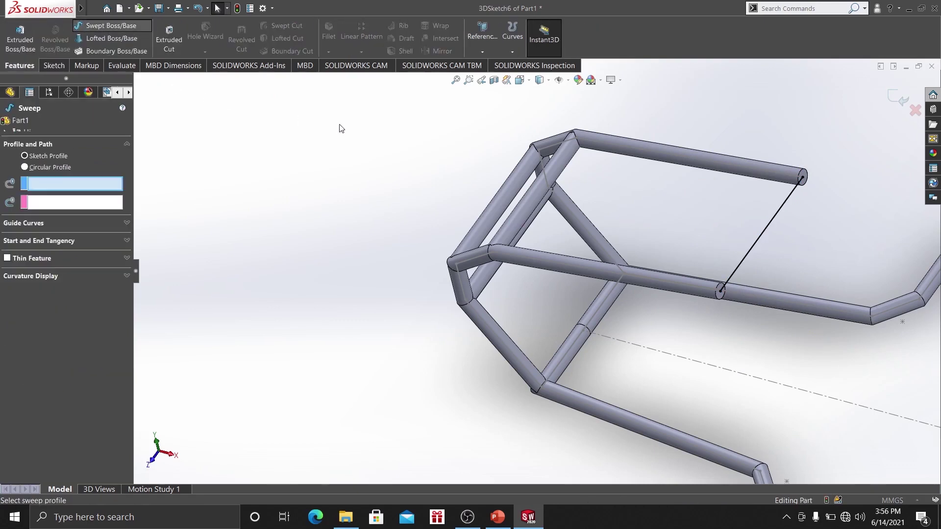
{"action": "left_click", "coordinate": [29, 167]}
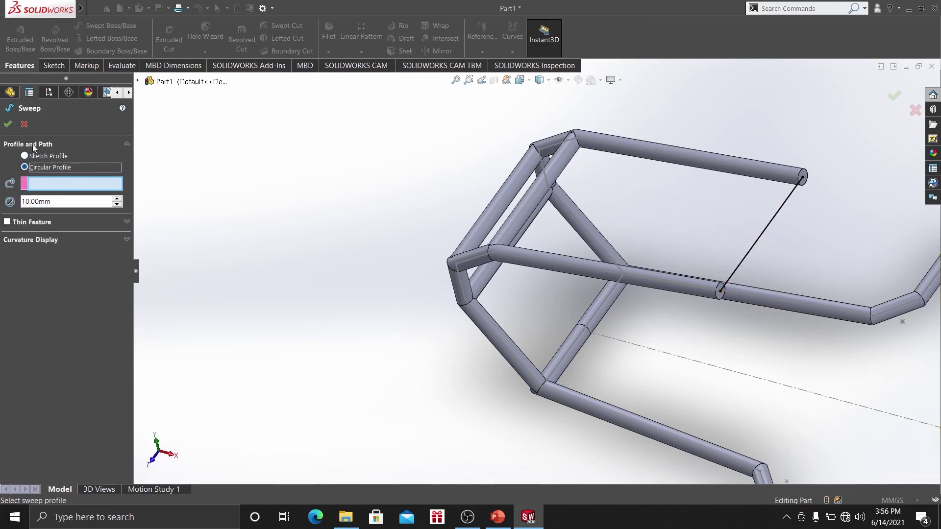
{"action": "left_click", "coordinate": [25, 127]}
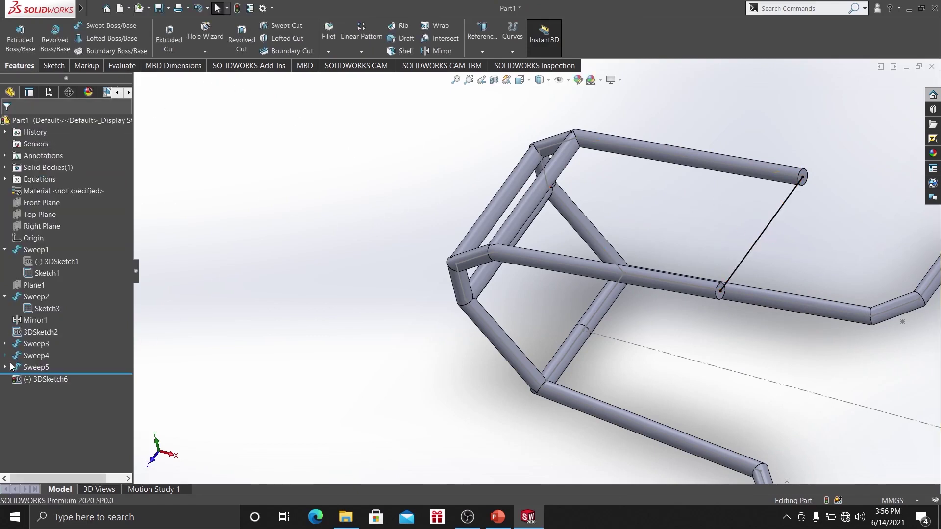
Edit the 3D sketch with the end line and convert the centre lines of both long upper bars into it.
{"action": "left_click", "coordinate": [41, 379]}
{"action": "left_click", "coordinate": [28, 357]}
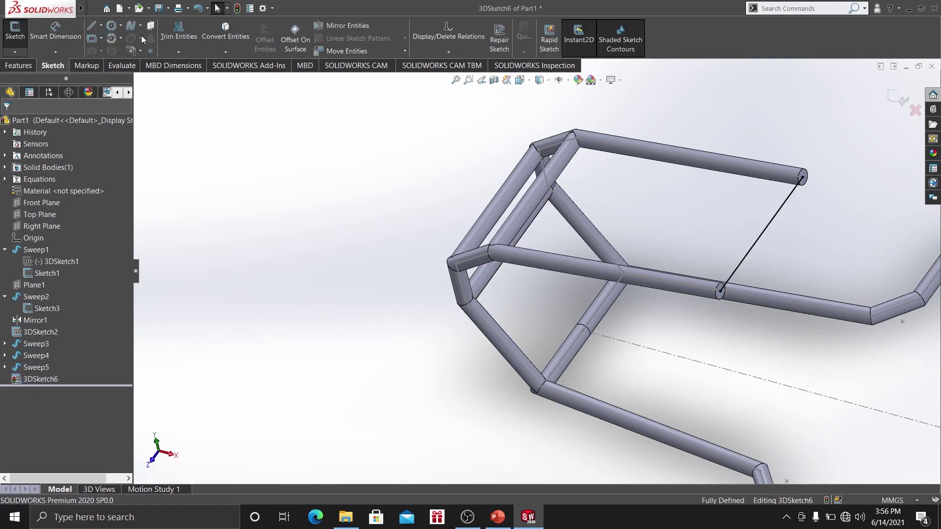
{"action": "left_click", "coordinate": [225, 33]}
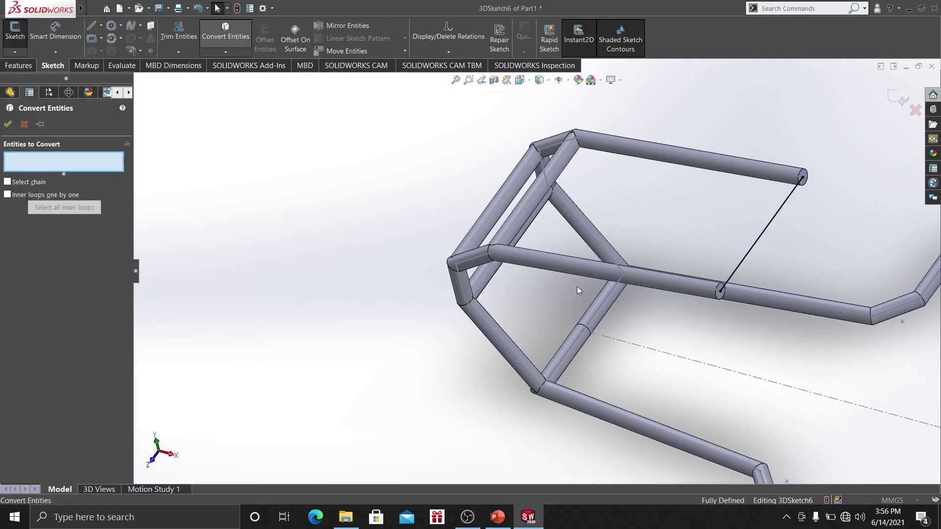
{"action": "left_click", "coordinate": [620, 278]}
{"action": "left_click", "coordinate": [755, 161]}
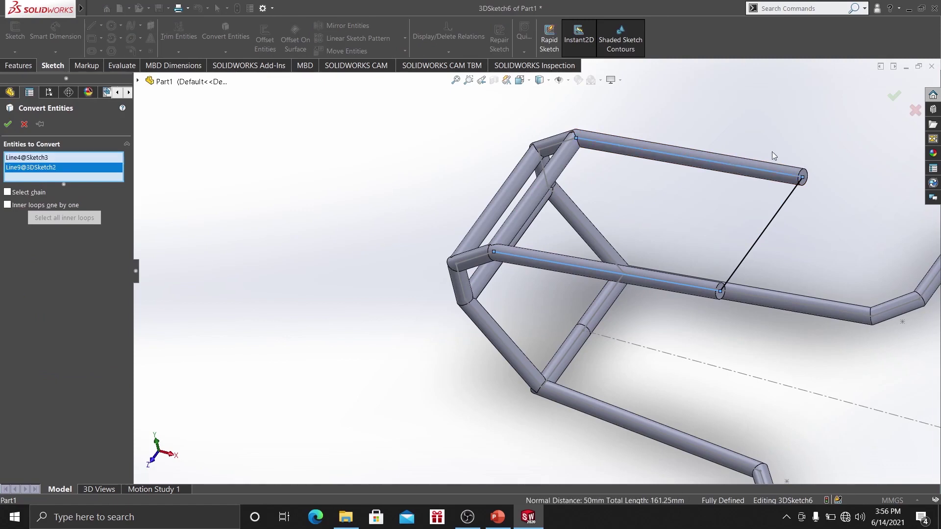
{"action": "left_click", "coordinate": [893, 98]}
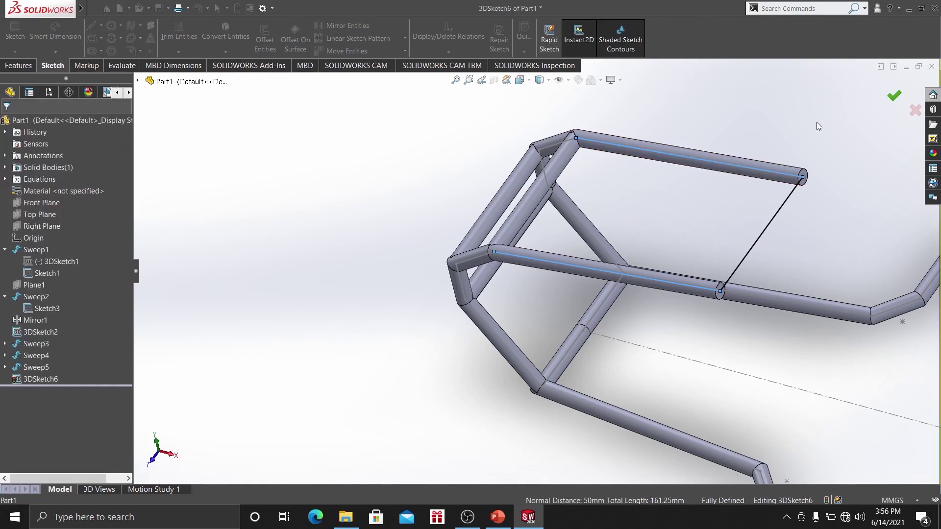
Create a swept boss with a 5 mm circular profile along the three-line path of both upper bars and their end line.
{"action": "left_click", "coordinate": [10, 65]}
{"action": "left_click", "coordinate": [98, 27]}
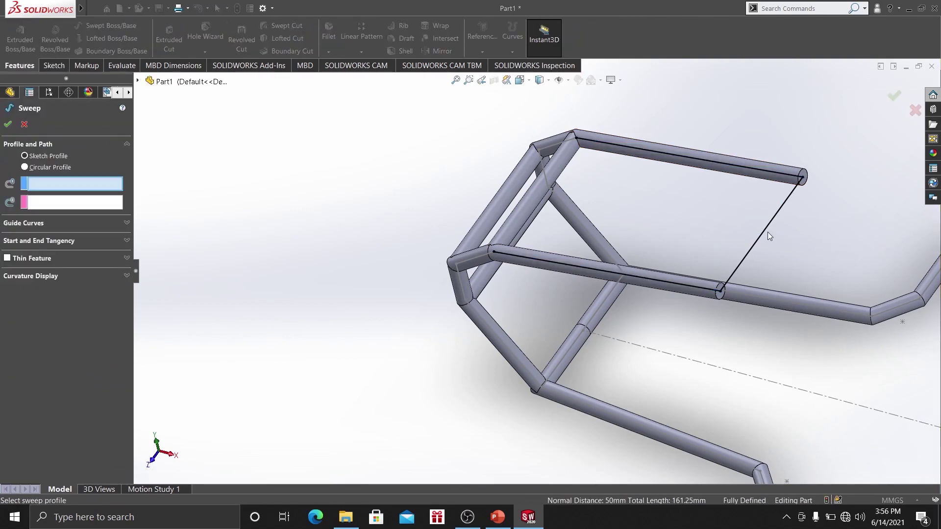
{"action": "left_click", "coordinate": [55, 167]}
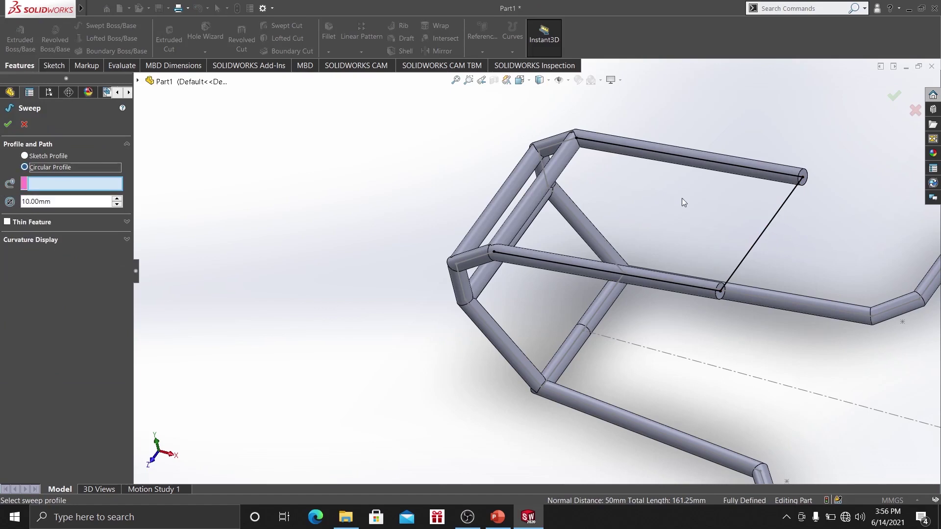
{"action": "left_click", "coordinate": [760, 239]}
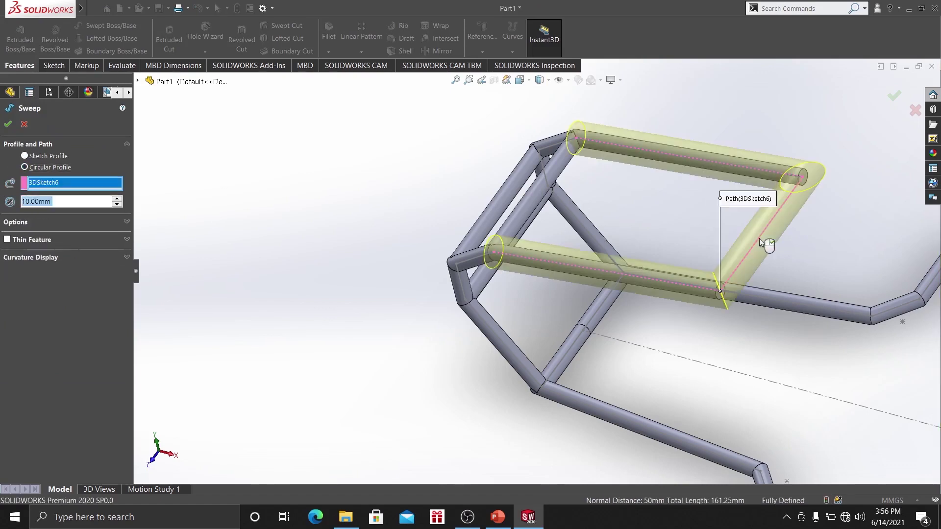
{"action": "type", "text": "5"}
{"action": "key", "text": "Return"}
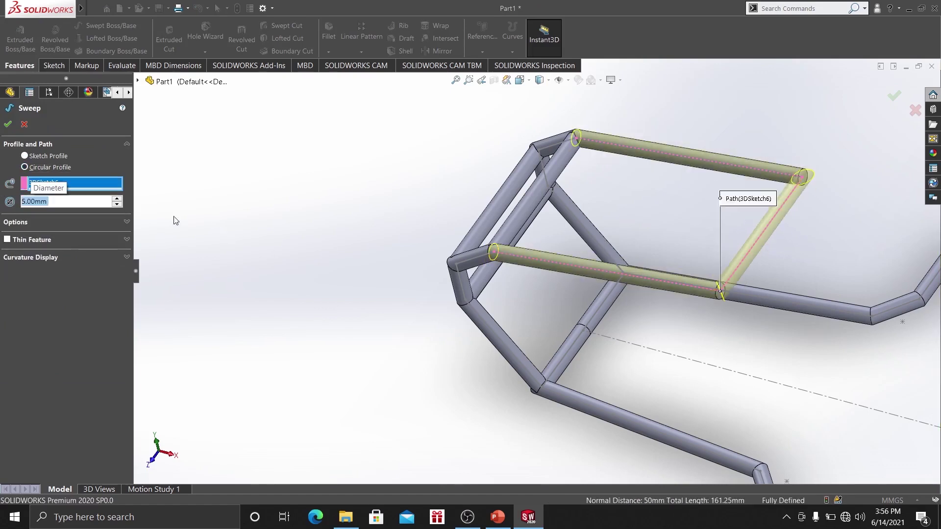
{"action": "left_click", "coordinate": [8, 125]}
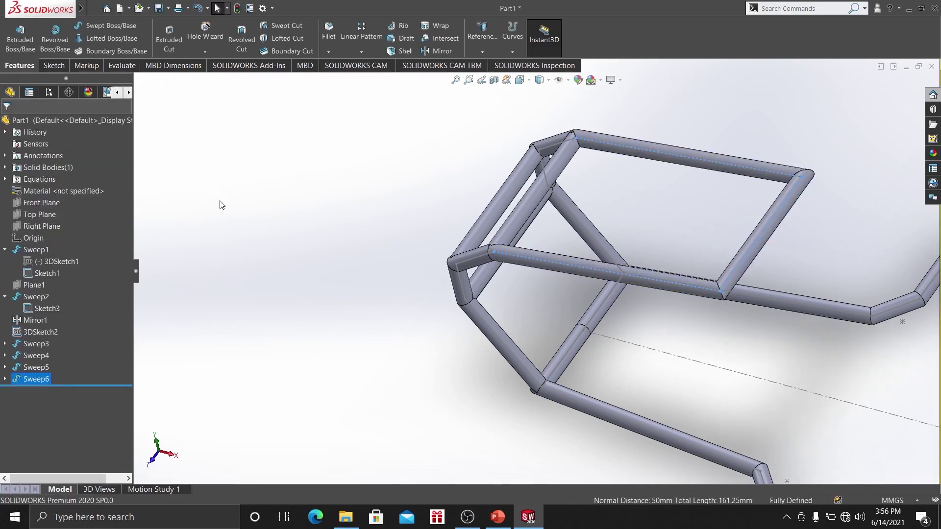
Examine the whole frame from several angles, checking the base outline, the arms and the cross bars.
{"action": "scroll", "coordinate": [488, 349], "scroll_direction": "up", "scroll_amount": 4}
{"action": "middle_click_drag", "start_coordinate": [488, 349], "coordinate": [521, 323]}
{"action": "scroll", "coordinate": [677, 296], "scroll_direction": "down", "scroll_amount": 3}
{"action": "scroll", "coordinate": [535, 297], "scroll_direction": "up", "scroll_amount": 3}
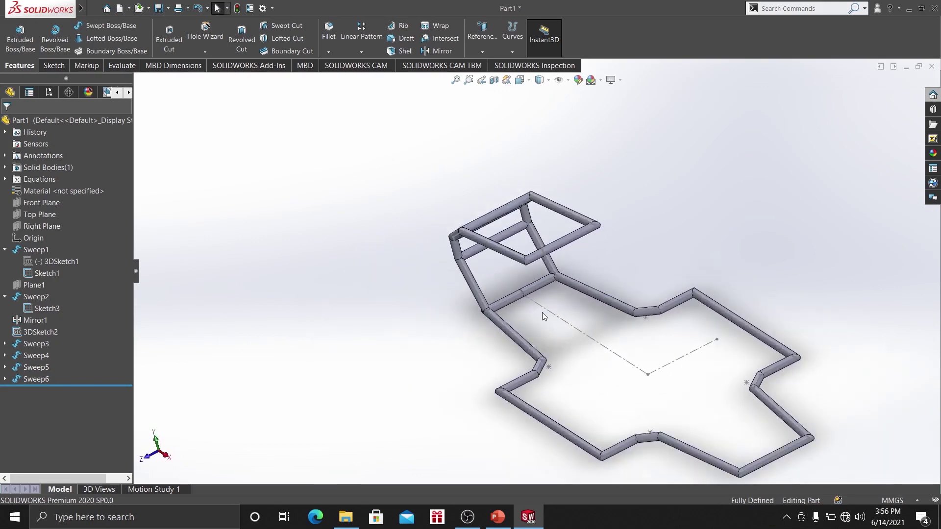
{"action": "scroll", "coordinate": [543, 313], "scroll_direction": "down", "scroll_amount": 5}
{"action": "scroll", "coordinate": [545, 288], "scroll_direction": "up", "scroll_amount": 3}
{"action": "middle_click_drag", "start_coordinate": [573, 308], "coordinate": [621, 299]}
{"action": "scroll", "coordinate": [506, 296], "scroll_direction": "down", "scroll_amount": 5}
{"action": "scroll", "coordinate": [466, 304], "scroll_direction": "up", "scroll_amount": 3}
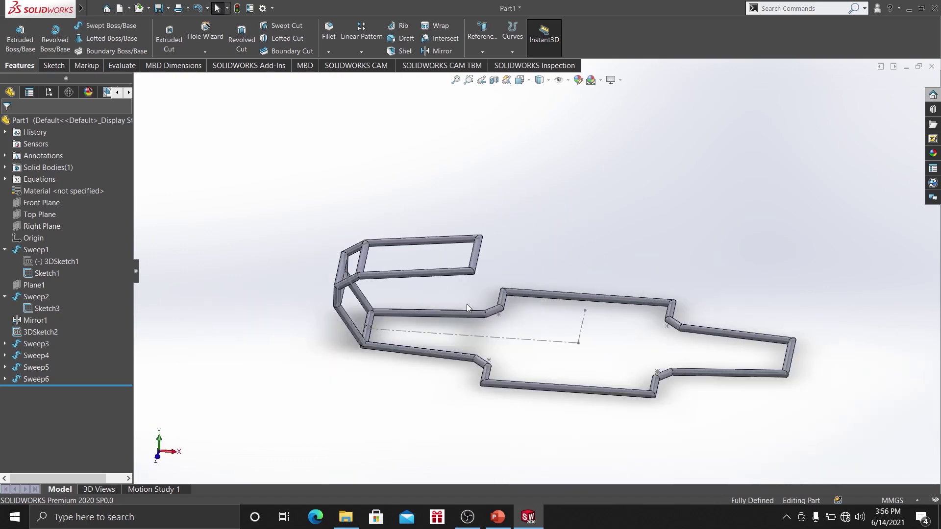
Show the path sketch of the cross bar at the start of the long upper bars.
{"action": "scroll", "coordinate": [373, 249], "scroll_direction": "down", "scroll_amount": 3}
{"action": "scroll", "coordinate": [361, 259], "scroll_direction": "down", "scroll_amount": 2}
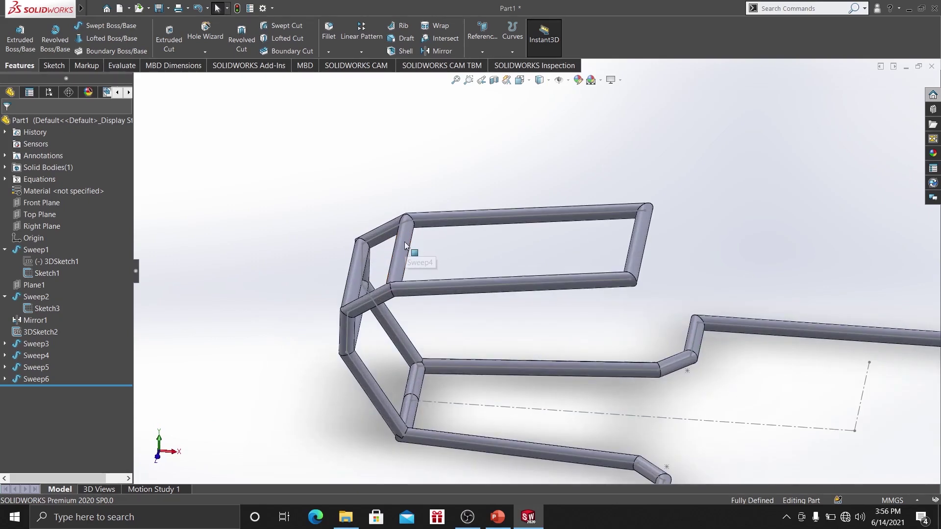
{"action": "left_click", "coordinate": [408, 251]}
{"action": "left_click", "coordinate": [5, 356]}
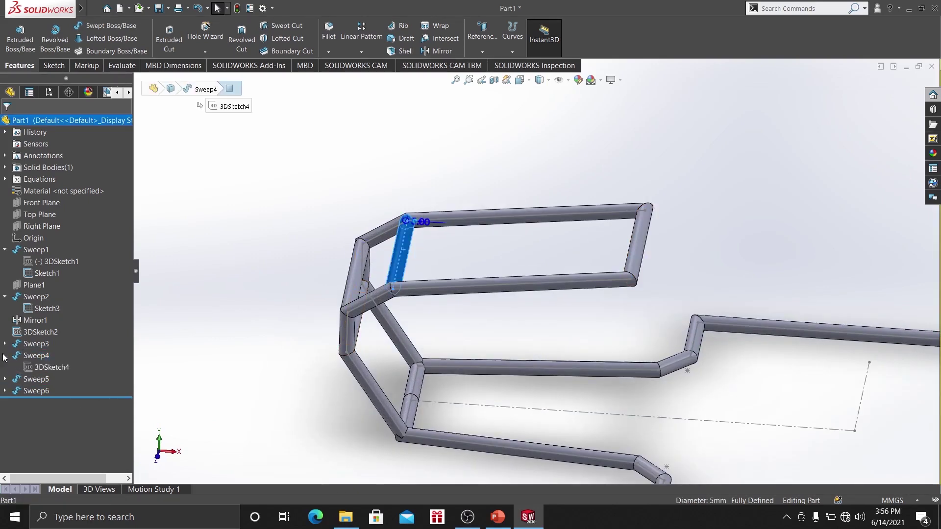
{"action": "left_click", "coordinate": [43, 369]}
{"action": "left_click", "coordinate": [344, 229]}
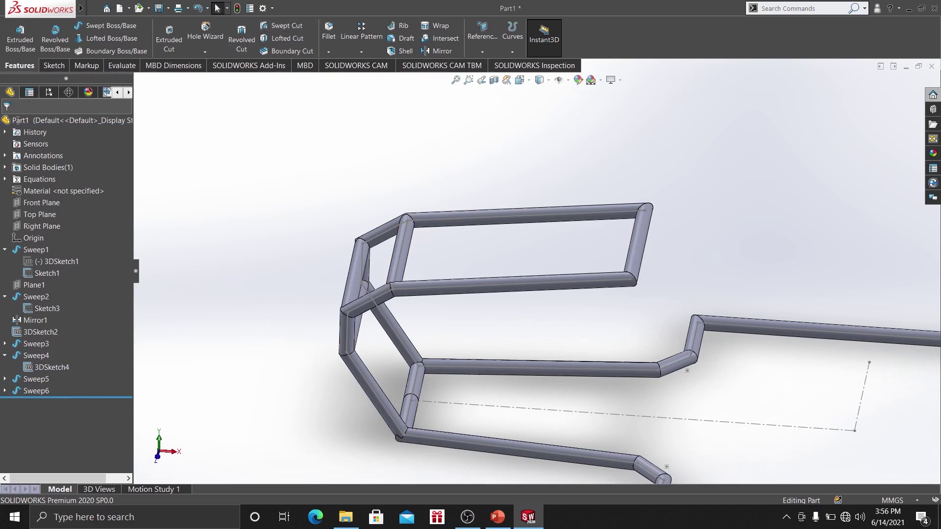
Create a reference plane at 0° to the Top Plane through the path line of the cross bar at the start of the upper bars.
{"action": "left_click", "coordinate": [40, 216]}
{"action": "key", "text": "z"}
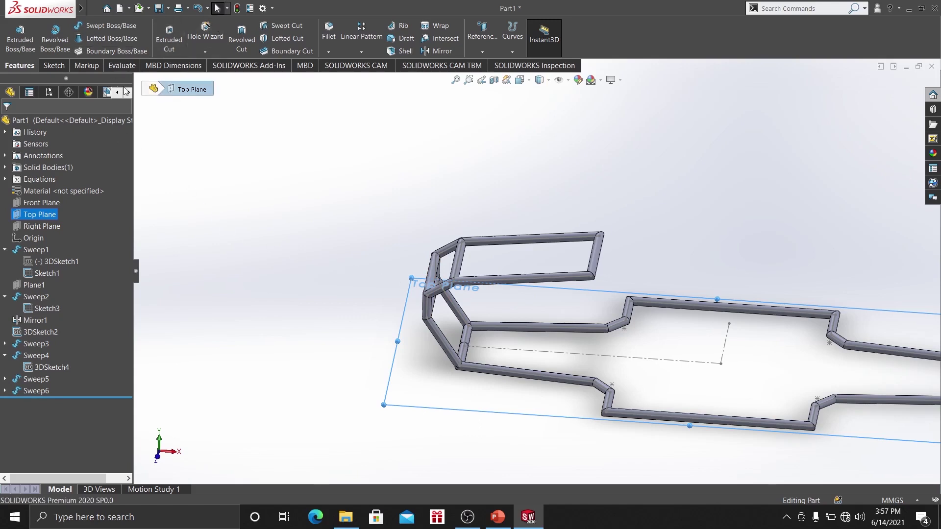
{"action": "left_click", "coordinate": [476, 38]}
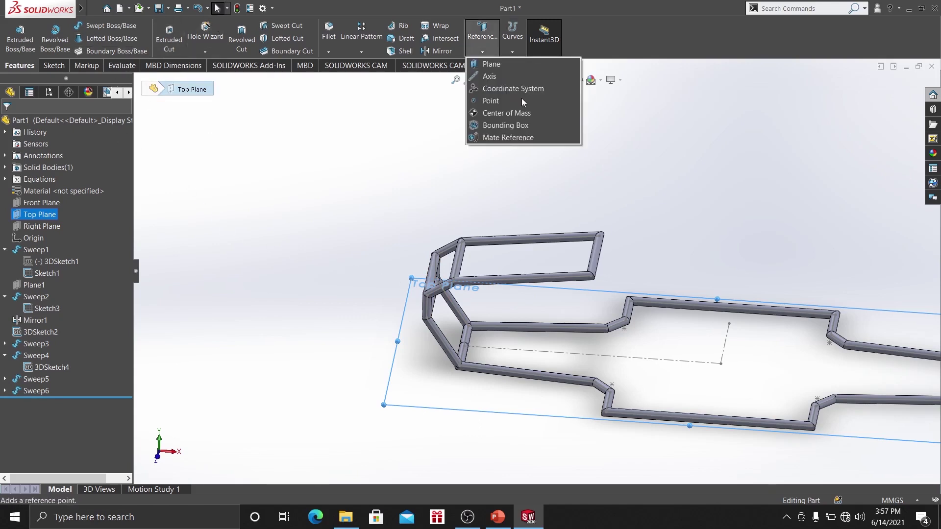
{"action": "left_click", "coordinate": [498, 61]}
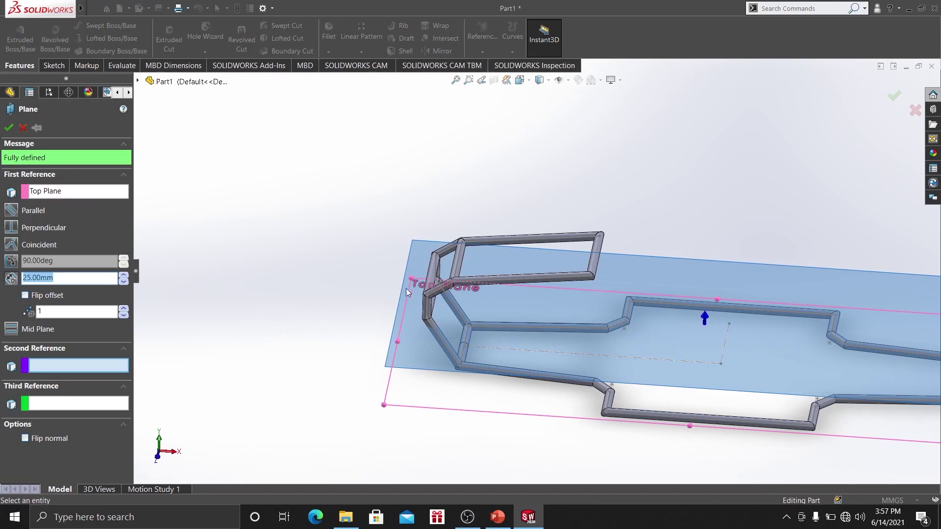
{"action": "left_click", "coordinate": [457, 265]}
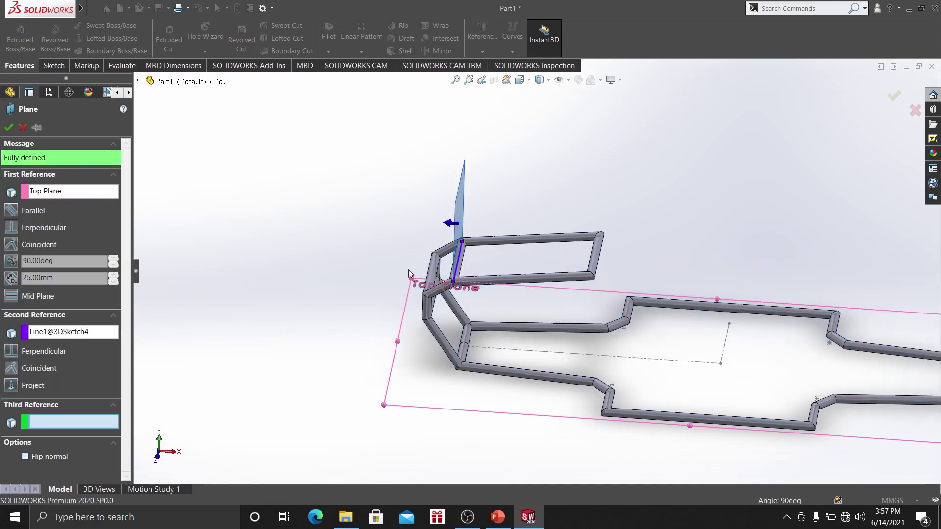
{"action": "left_click", "coordinate": [11, 265]}
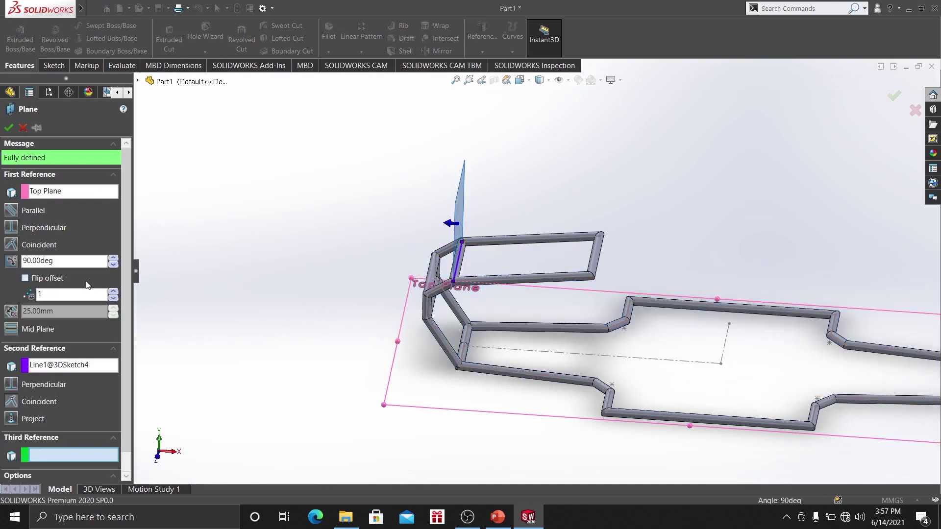
{"action": "double_click", "coordinate": [65, 261]}
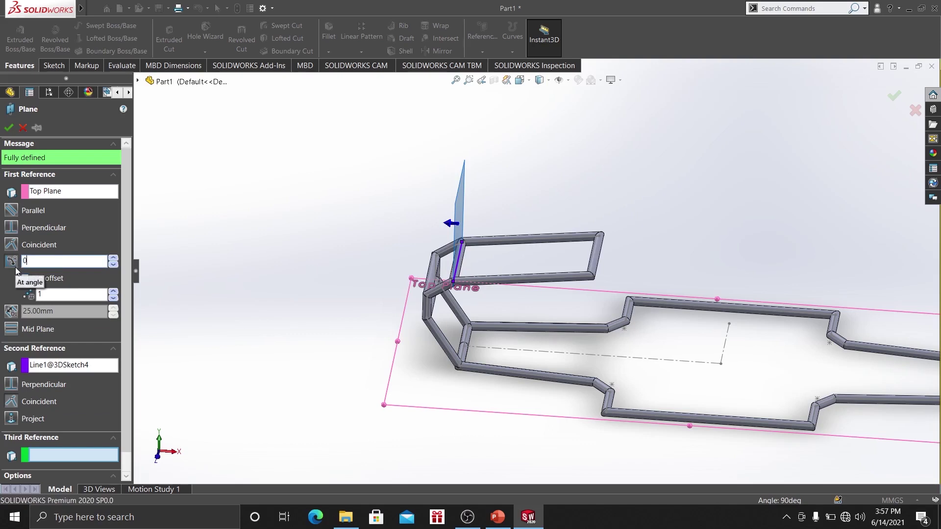
{"action": "key", "text": "Return"}
{"action": "left_click", "coordinate": [8, 128]}
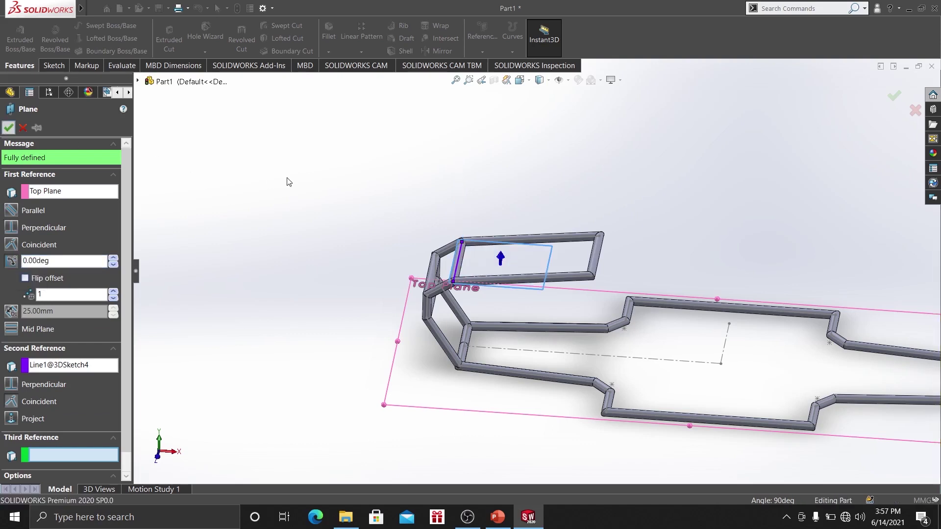
Start a sketch on the new plane and draw a line about 35 mm long slanting outward from the end of the cross bar's path line.
{"action": "right_click", "coordinate": [509, 269]}
{"action": "left_click", "coordinate": [537, 252]}
{"action": "left_click", "coordinate": [445, 238]}
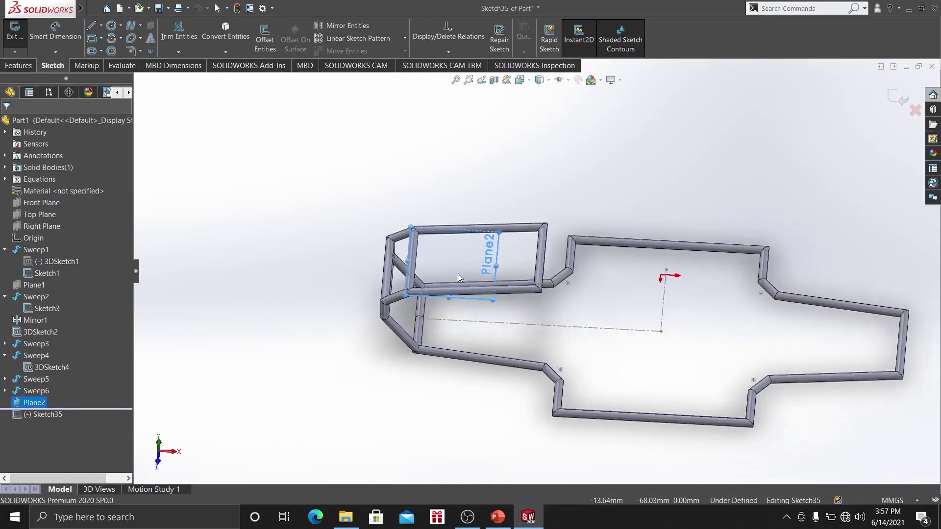
{"action": "scroll", "coordinate": [411, 315], "scroll_direction": "down", "scroll_amount": 3}
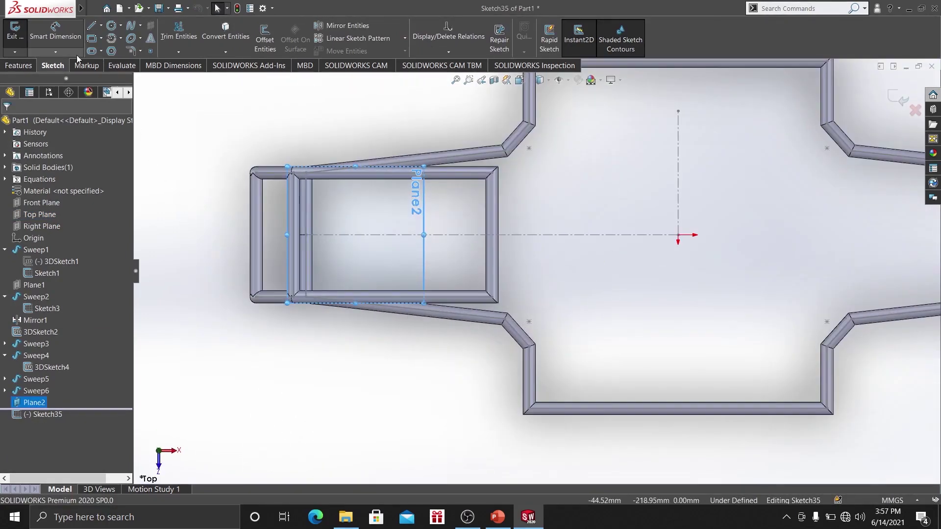
{"action": "left_click", "coordinate": [91, 25]}
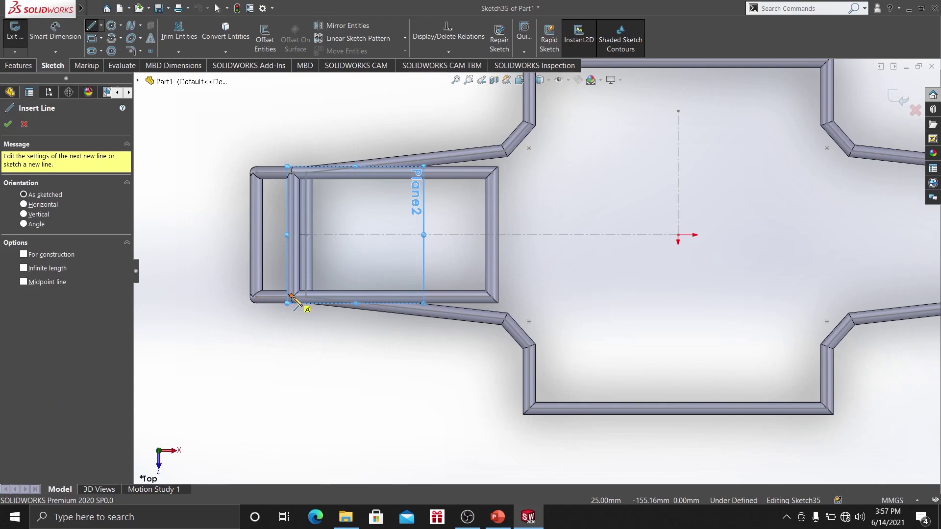
{"action": "scroll", "coordinate": [293, 298], "scroll_direction": "down", "scroll_amount": 5}
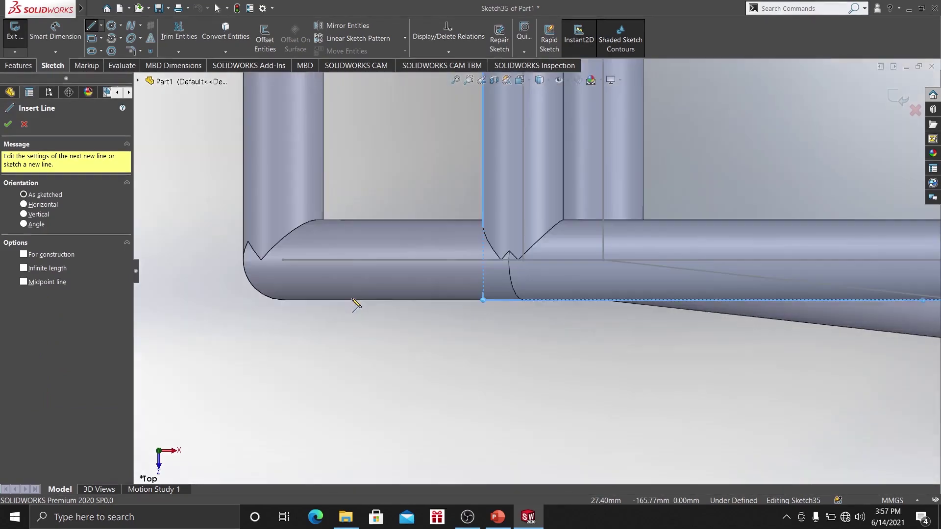
{"action": "left_click", "coordinate": [523, 261]}
{"action": "scroll", "coordinate": [545, 341], "scroll_direction": "up", "scroll_amount": 6}
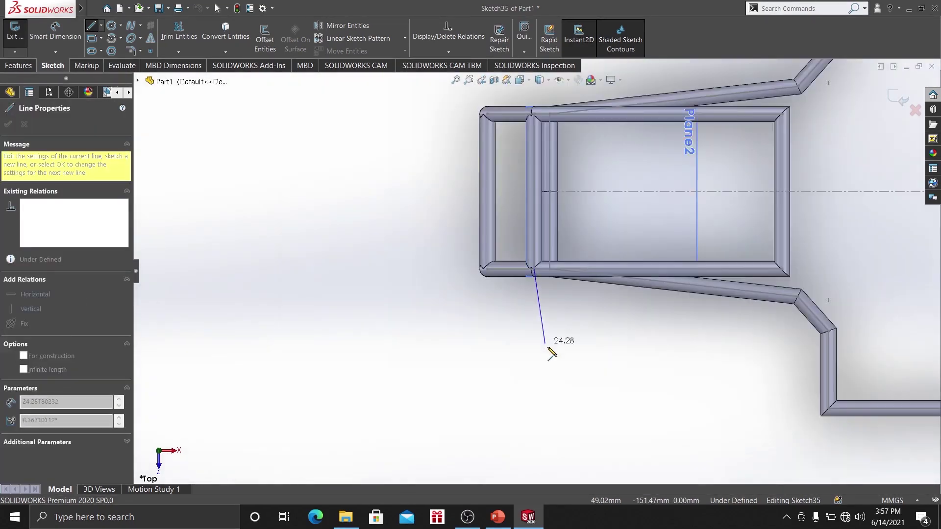
{"action": "scroll", "coordinate": [550, 343], "scroll_direction": "down", "scroll_amount": 3}
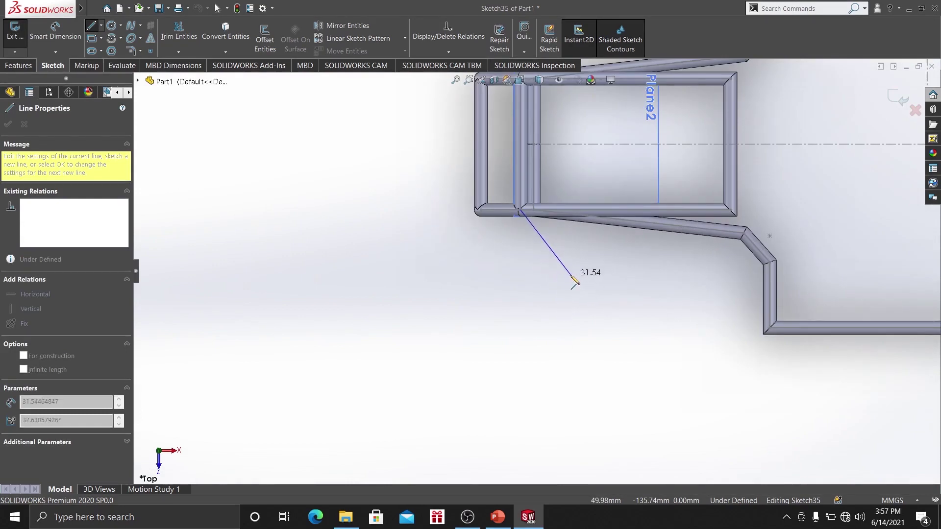
{"action": "left_click", "coordinate": [567, 289]}
{"action": "right_click", "coordinate": [431, 260]}
{"action": "left_click", "coordinate": [456, 263]}
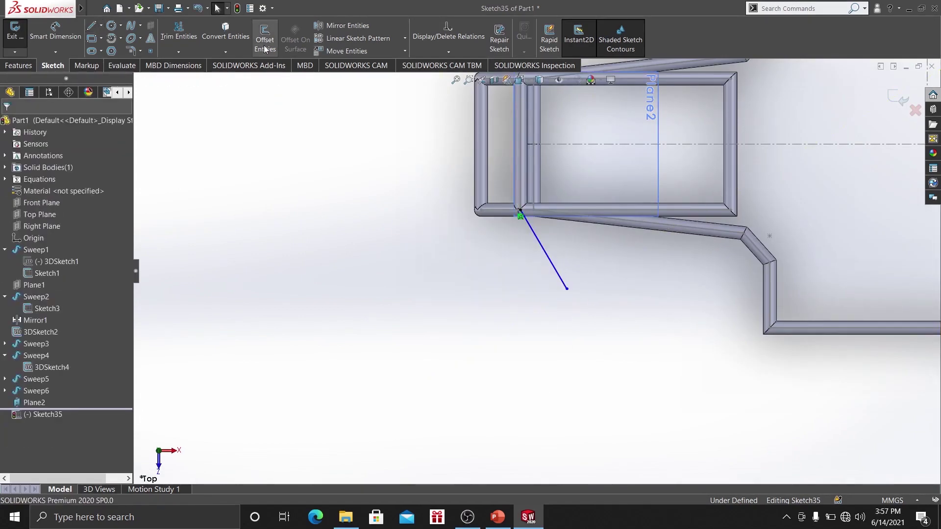
Convert the base outline's outer corner point into the sketch and draw a second line from the slanted line's free end to it.
{"action": "key", "text": "c"}
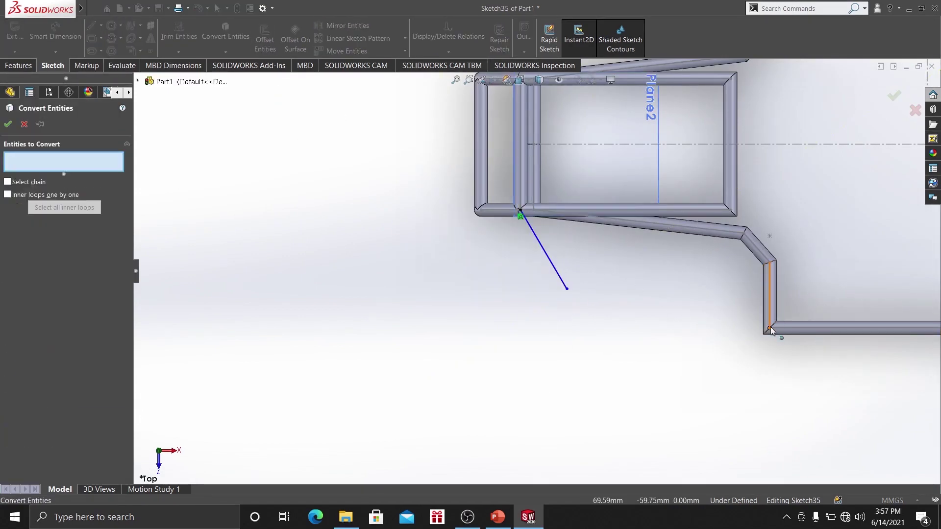
{"action": "left_click", "coordinate": [769, 327]}
{"action": "left_click", "coordinate": [8, 124]}
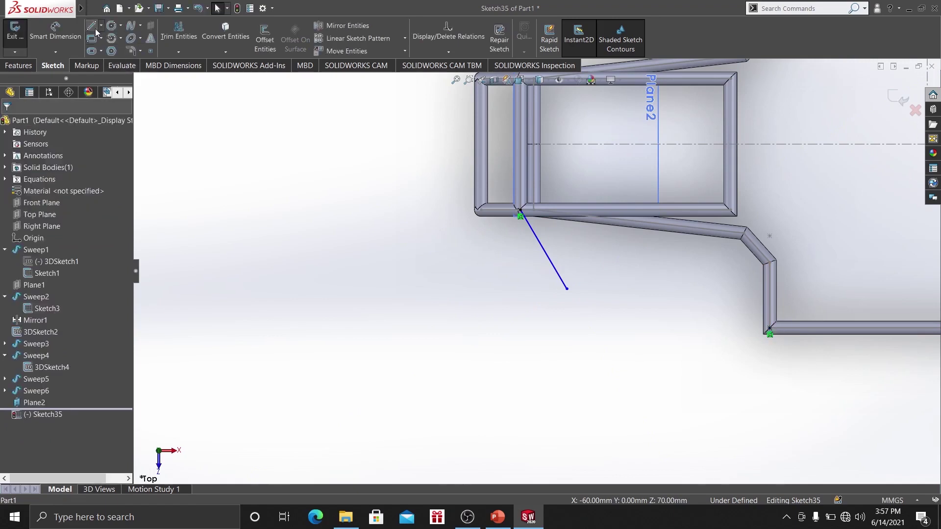
{"action": "left_click", "coordinate": [567, 289]}
{"action": "left_click", "coordinate": [770, 328]}
{"action": "right_click", "coordinate": [632, 268]}
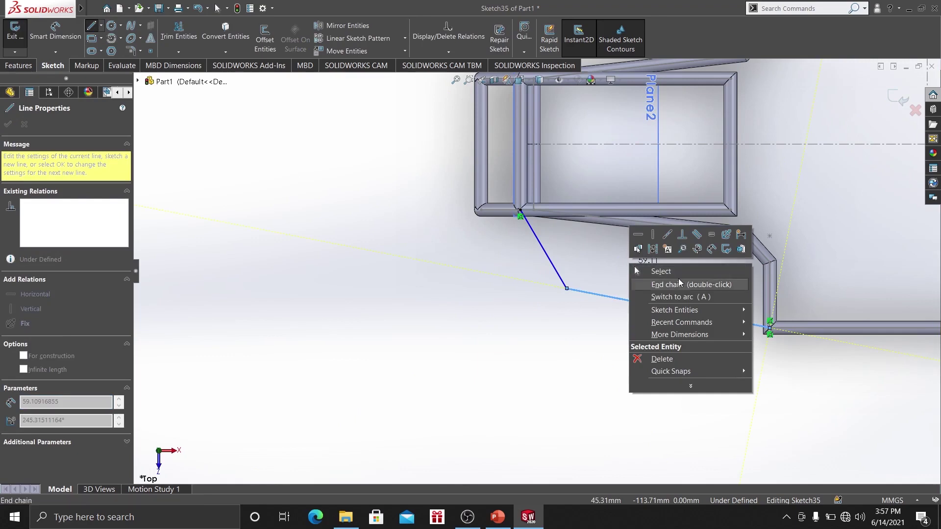
{"action": "left_click", "coordinate": [687, 284]}
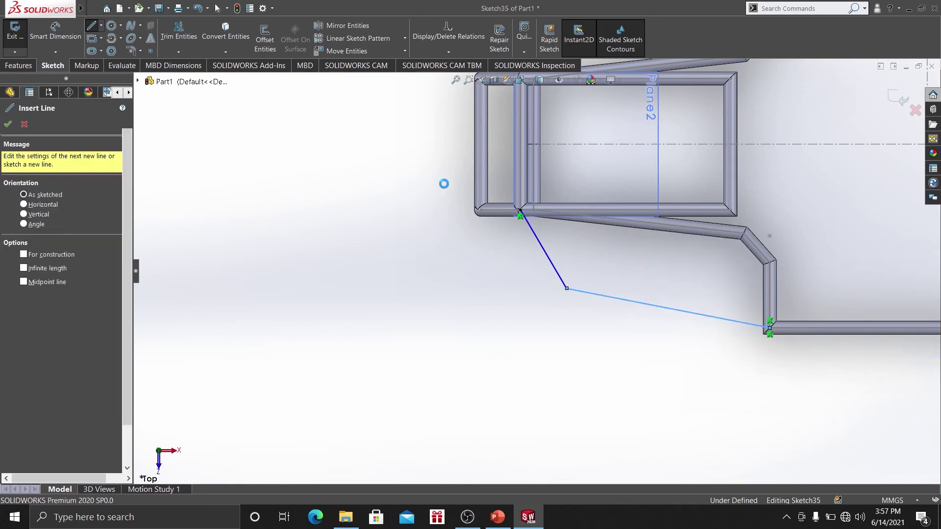
Dimension the slanted line's extent across the frame as 30 mm and the second line's lengthwise extent as 75 mm.
{"action": "left_click", "coordinate": [551, 268]}
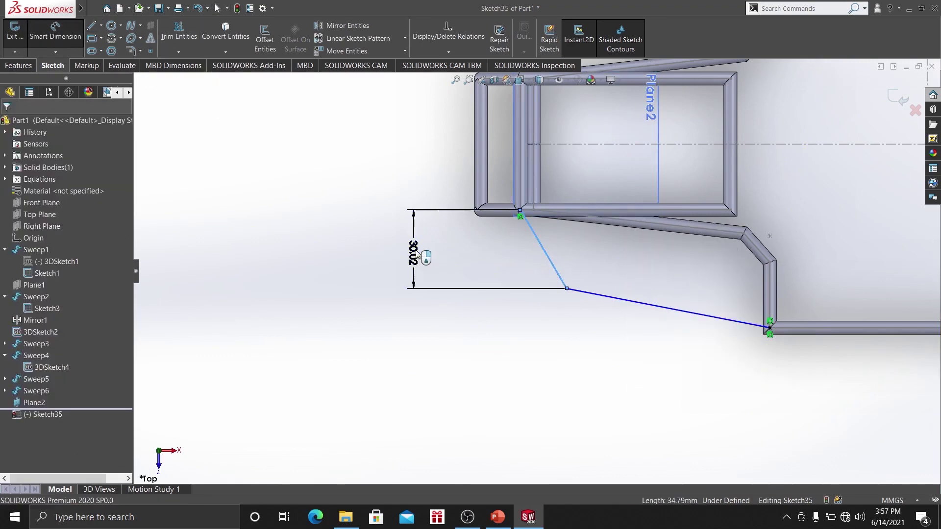
{"action": "left_click", "coordinate": [412, 265]}
{"action": "type", "text": "30"}
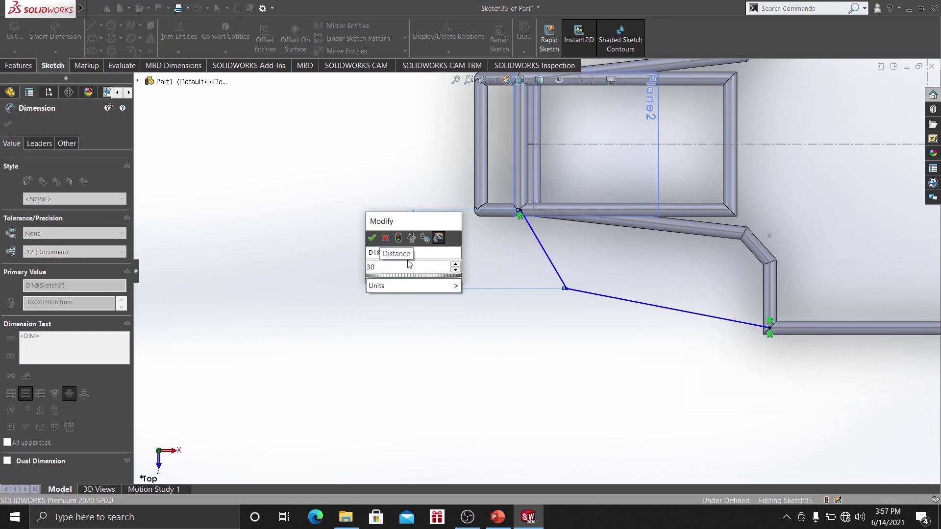
{"action": "key", "text": "Return"}
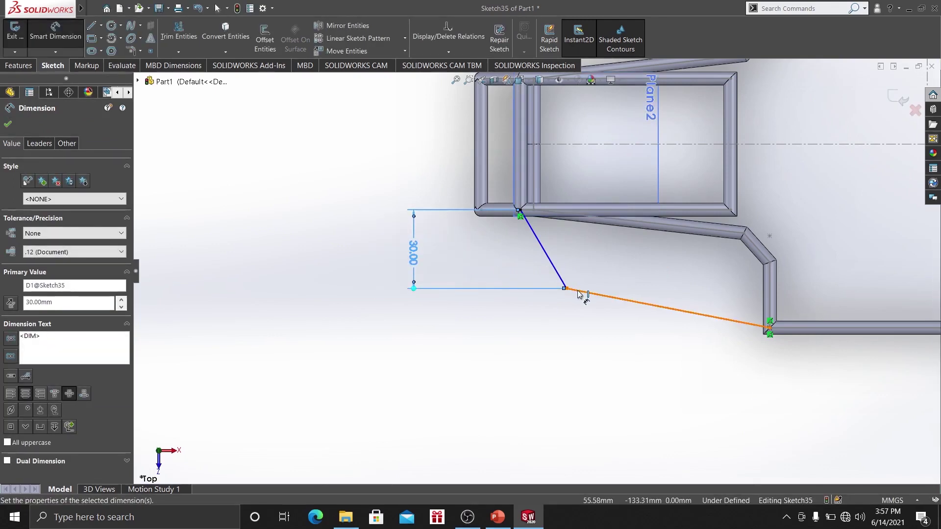
{"action": "left_click", "coordinate": [580, 294]}
{"action": "left_click", "coordinate": [626, 377]}
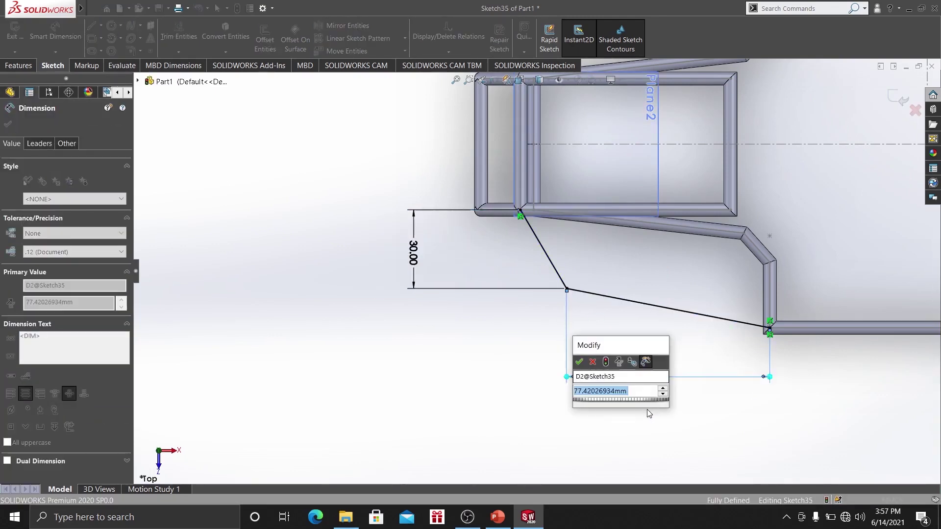
{"action": "type", "text": "7"}
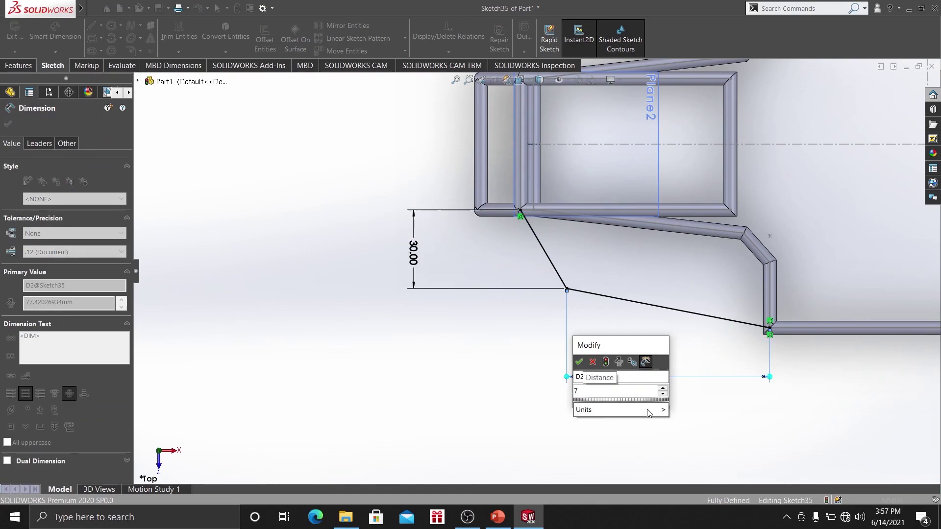
{"action": "type", "text": "5"}
{"action": "key", "text": "Return"}
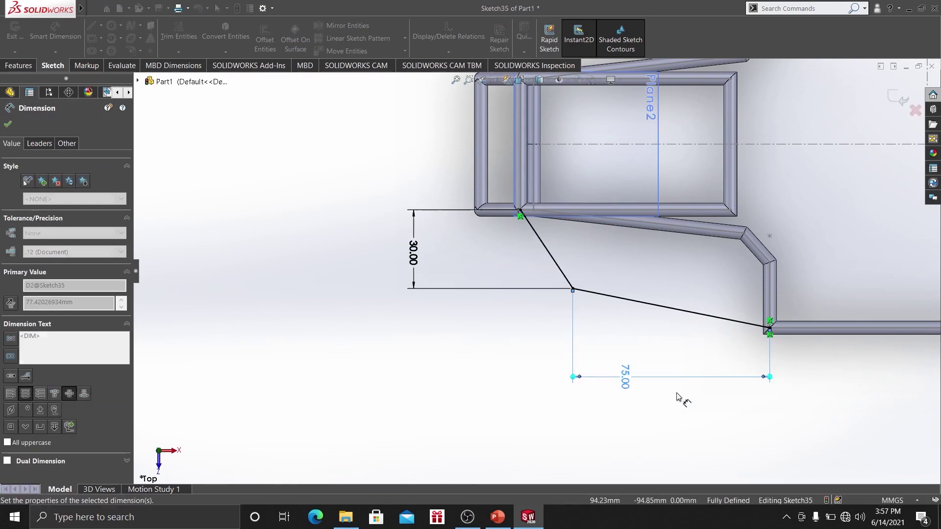
Convert the cross bar's path line into the sketch to join the two new lines.
{"action": "scroll", "coordinate": [646, 352], "scroll_direction": "up", "scroll_amount": 5}
{"action": "scroll", "coordinate": [673, 349], "scroll_direction": "down", "scroll_amount": 4}
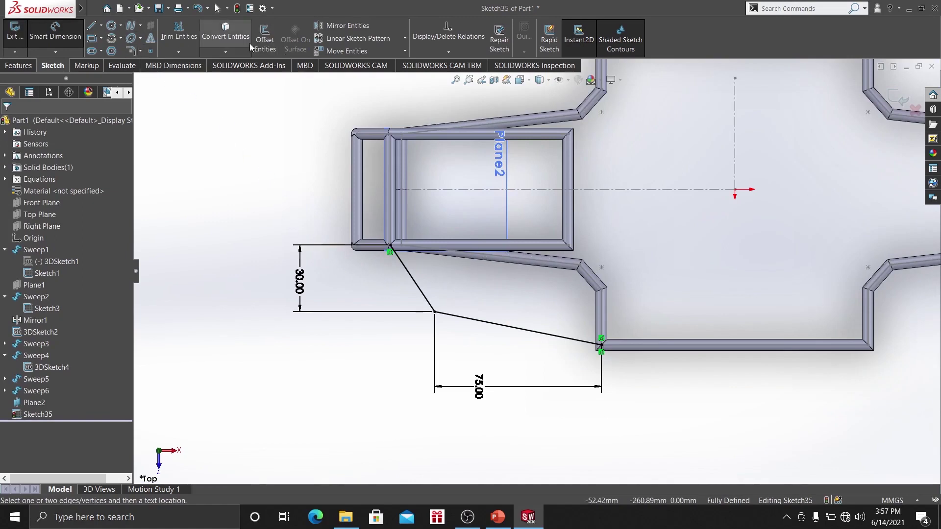
{"action": "left_click", "coordinate": [226, 31]}
{"action": "left_click", "coordinate": [391, 196]}
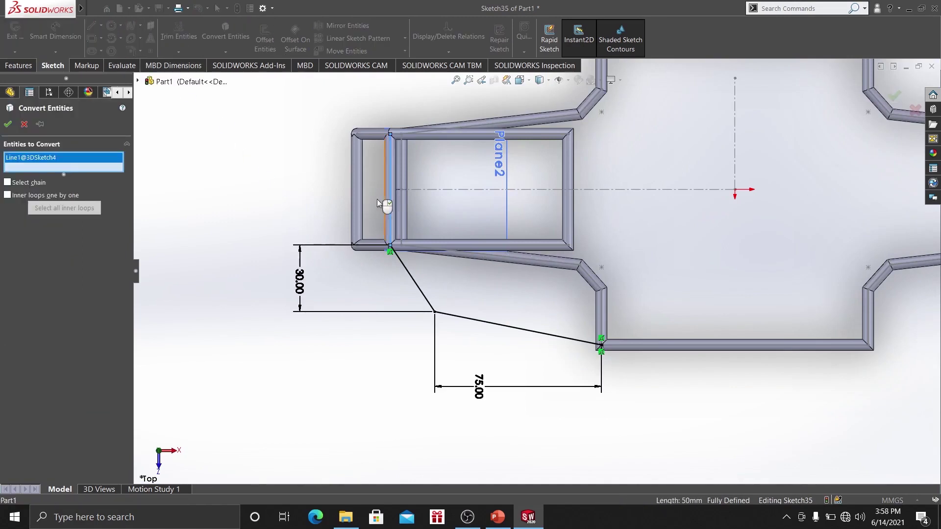
{"action": "left_click", "coordinate": [8, 123]}
Create a swept boss with a 5 mm circular profile along the cross bar line and both new side lines.
{"action": "left_click", "coordinate": [18, 65]}
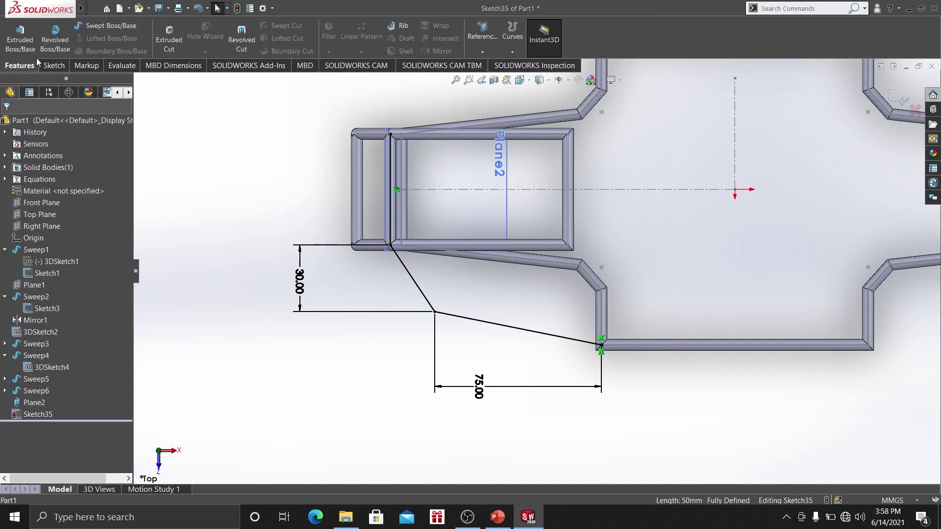
{"action": "left_click", "coordinate": [98, 27]}
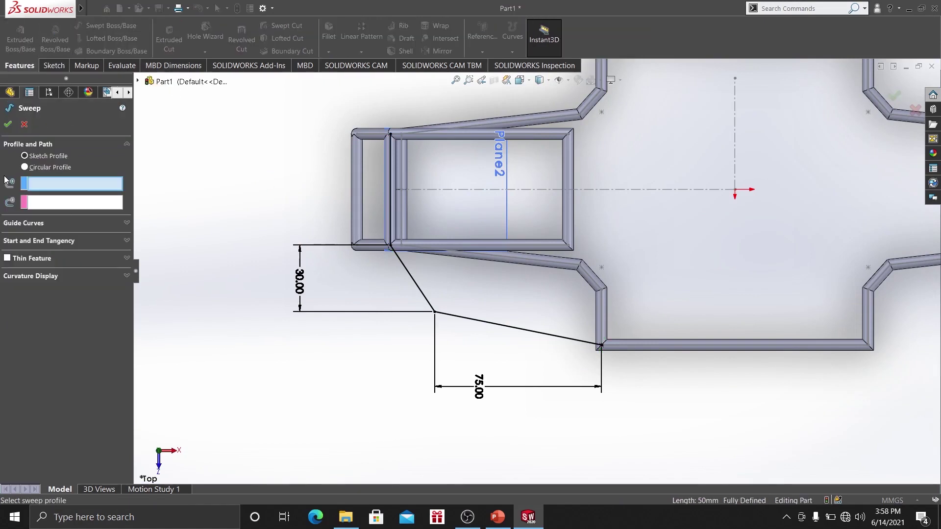
{"action": "left_click", "coordinate": [26, 168]}
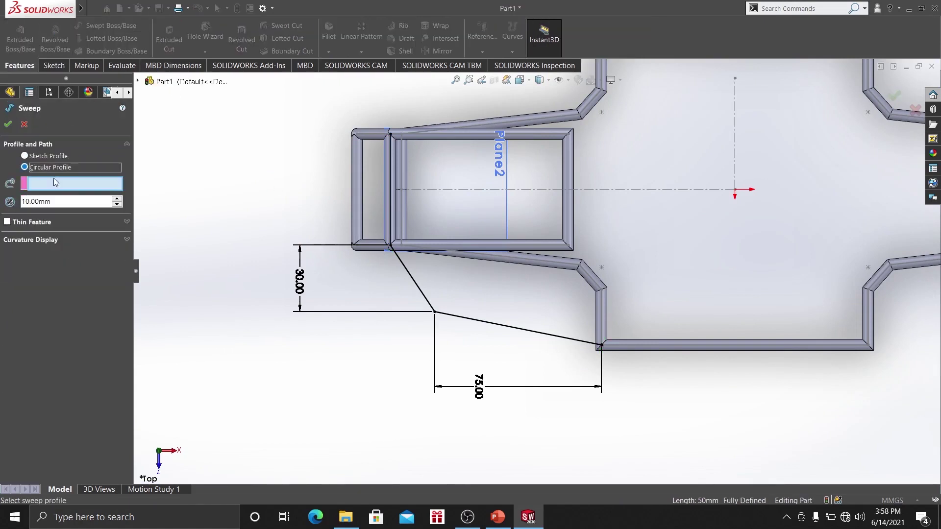
{"action": "left_click", "coordinate": [448, 317]}
{"action": "type", "text": "5"}
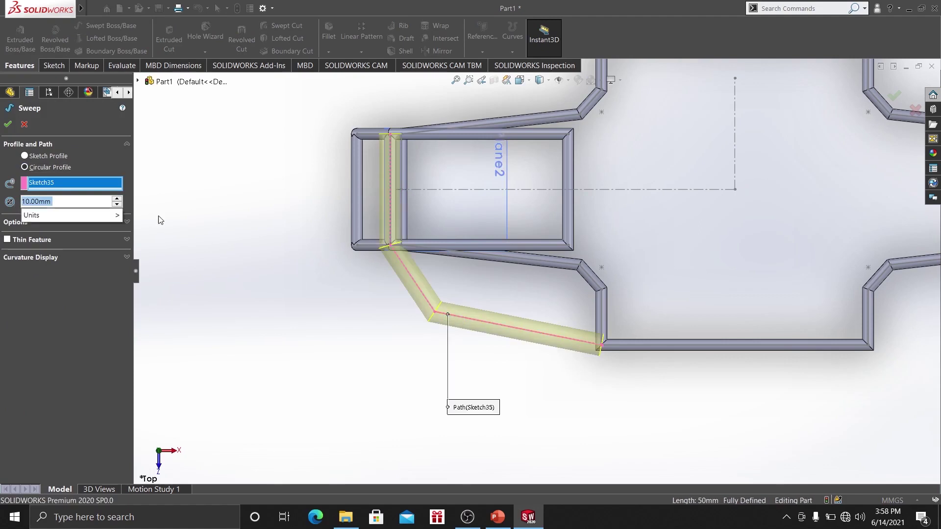
{"action": "key", "text": "Return"}
{"action": "left_click", "coordinate": [8, 127]}
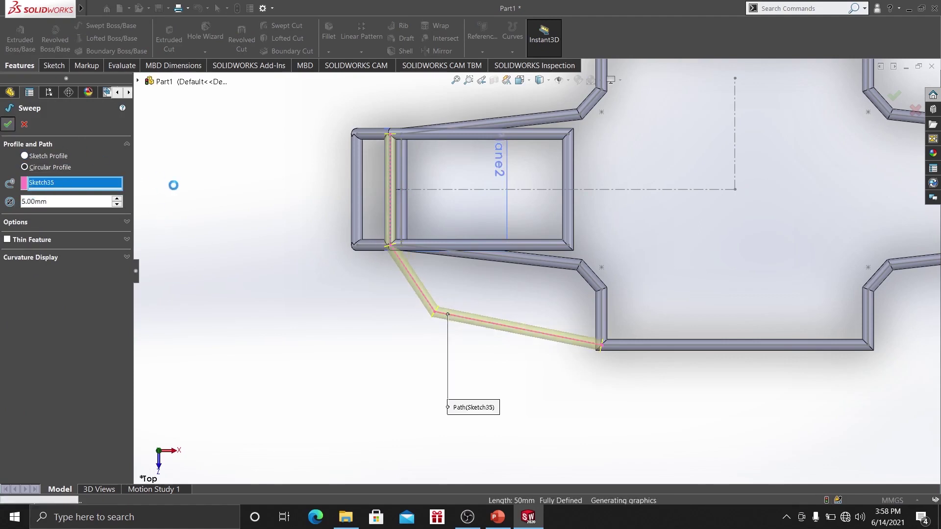
Hide the new reference plane at the upper cross bar.
{"action": "key", "text": "z"}
{"action": "middle_click_drag", "start_coordinate": [474, 321], "coordinate": [484, 237]}
{"action": "right_click", "coordinate": [543, 219]}
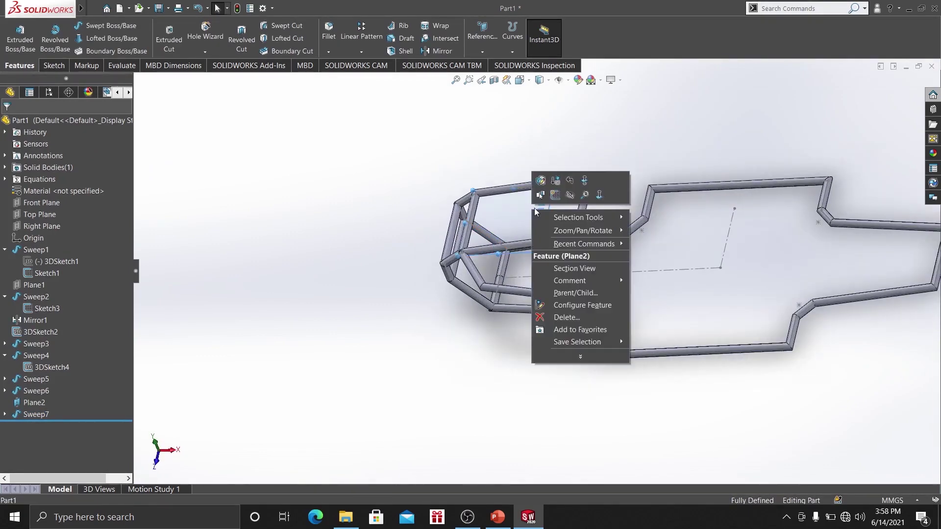
{"action": "left_click", "coordinate": [577, 198]}
Show the path sketch of the new side bar sweep and check where its free end sits above the base outline.
{"action": "scroll", "coordinate": [569, 323], "scroll_direction": "down", "scroll_amount": 2}
{"action": "scroll", "coordinate": [583, 334], "scroll_direction": "up", "scroll_amount": 3}
{"action": "middle_click_drag", "start_coordinate": [583, 334], "coordinate": [561, 305]}
{"action": "scroll", "coordinate": [560, 293], "scroll_direction": "down", "scroll_amount": 3}
{"action": "scroll", "coordinate": [574, 325], "scroll_direction": "up", "scroll_amount": 1}
{"action": "left_click", "coordinate": [487, 249]}
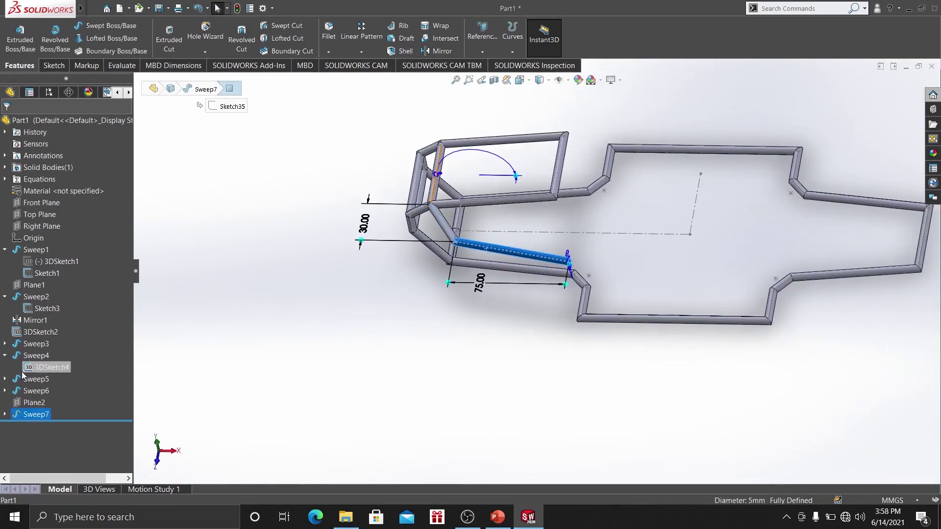
{"action": "left_click", "coordinate": [6, 414]}
{"action": "left_click", "coordinate": [48, 426]}
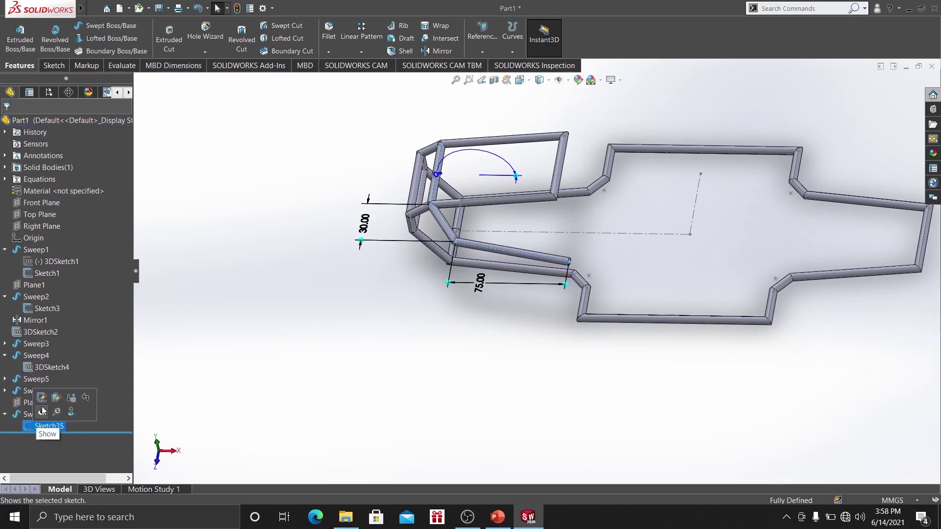
{"action": "left_click", "coordinate": [282, 402]}
{"action": "scroll", "coordinate": [574, 274], "scroll_direction": "down", "scroll_amount": 5}
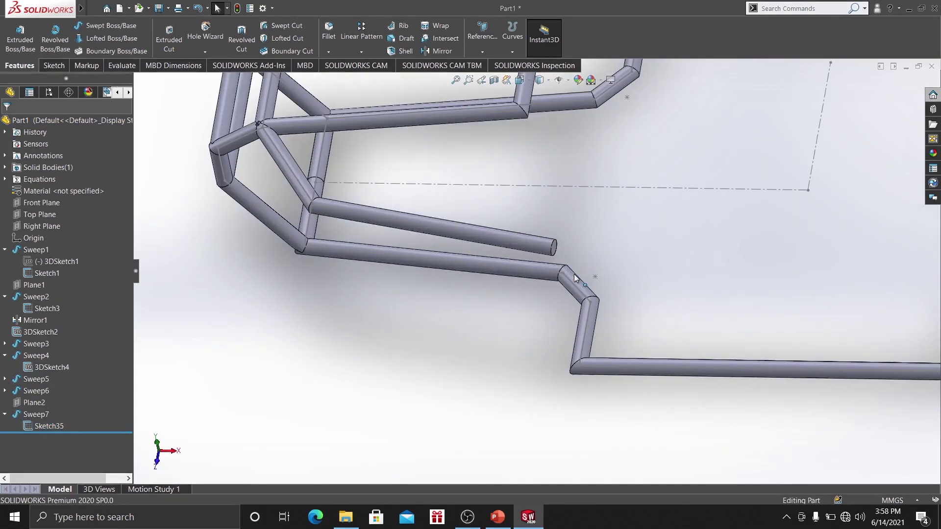
In a new 3D sketch, draw a line from the side bar's free end down to the base outline's outer corner.
{"action": "left_click", "coordinate": [50, 66]}
{"action": "left_click", "coordinate": [15, 52]}
{"action": "left_click", "coordinate": [30, 76]}
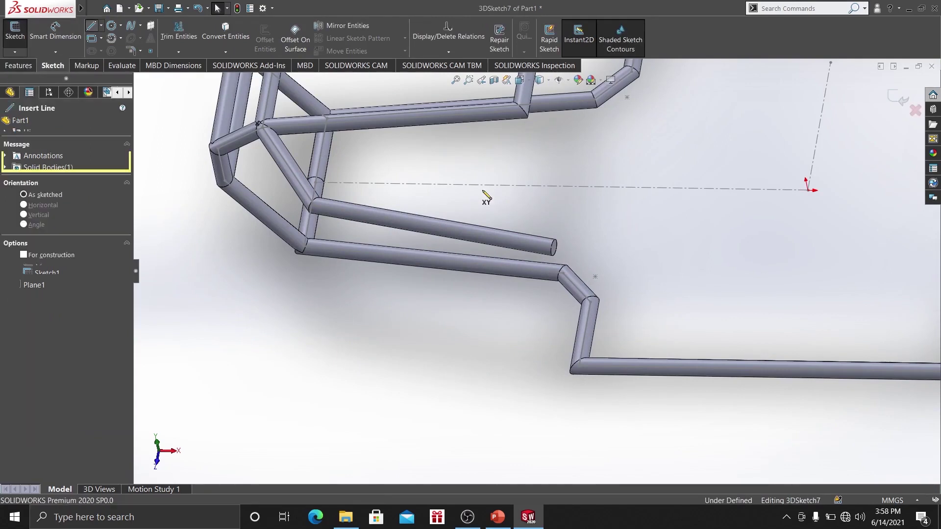
{"action": "left_click", "coordinate": [554, 250]}
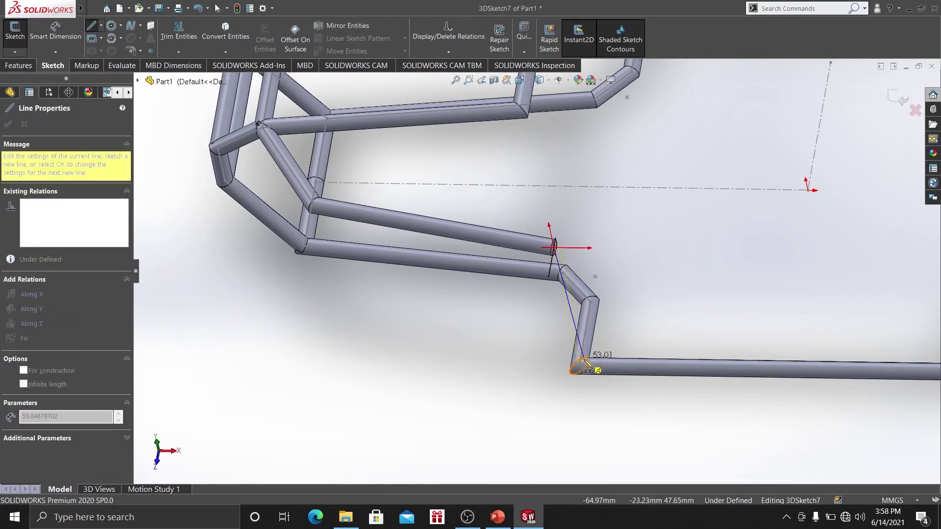
{"action": "left_click", "coordinate": [579, 367]}
{"action": "right_click", "coordinate": [479, 289]}
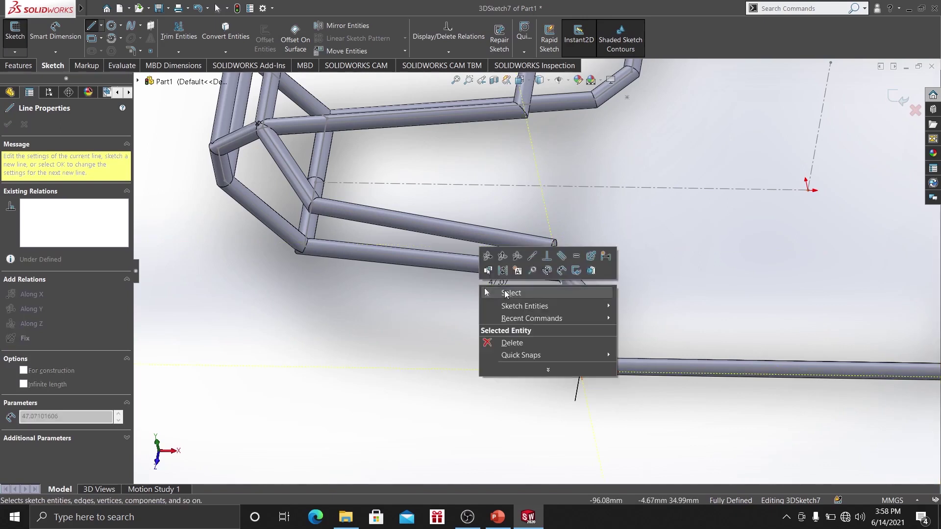
{"action": "left_click", "coordinate": [511, 293]}
Convert the side bar's path line into the 3D sketch so it joins the new line.
{"action": "left_click", "coordinate": [225, 33]}
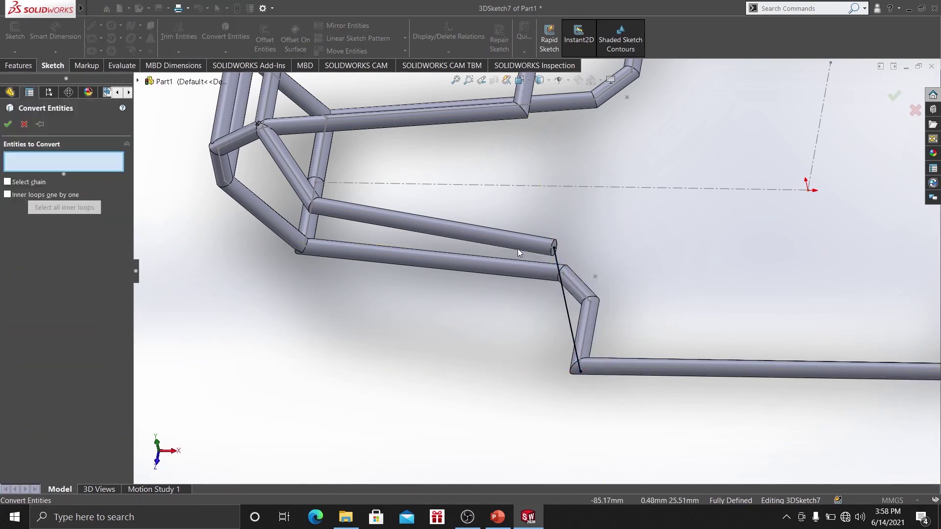
{"action": "left_click", "coordinate": [523, 245]}
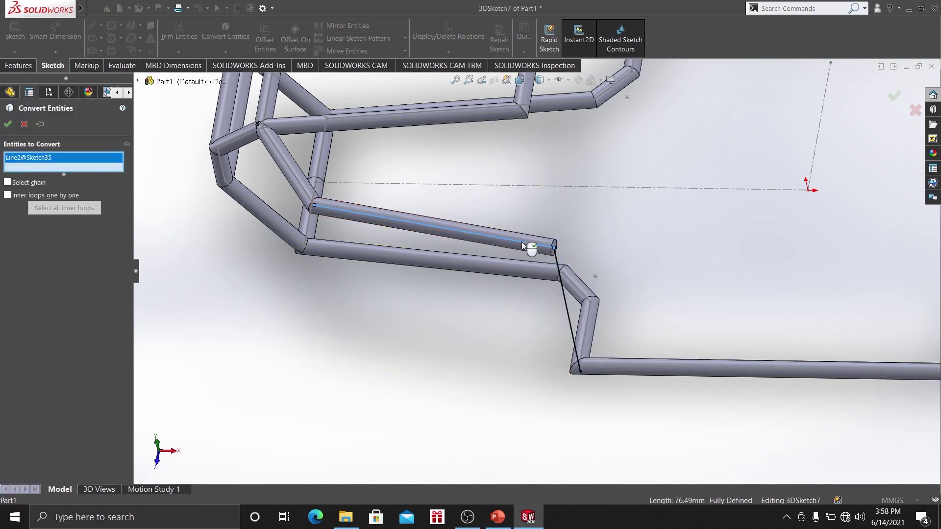
{"action": "left_click", "coordinate": [9, 124]}
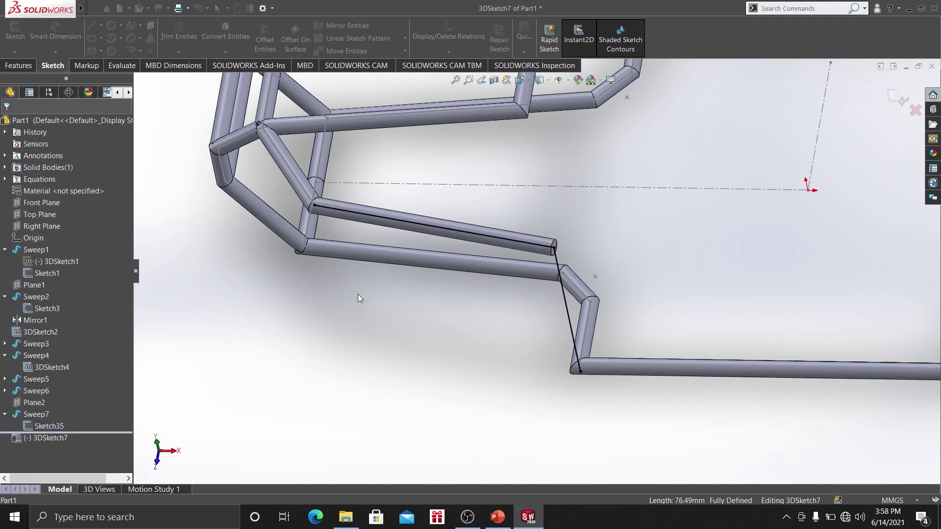
Create a swept boss with a 5 mm circular profile along the side bar line and the line down to the base.
{"action": "left_click", "coordinate": [18, 66]}
{"action": "left_click", "coordinate": [110, 26]}
{"action": "left_click", "coordinate": [59, 168]}
{"action": "left_click", "coordinate": [566, 299]}
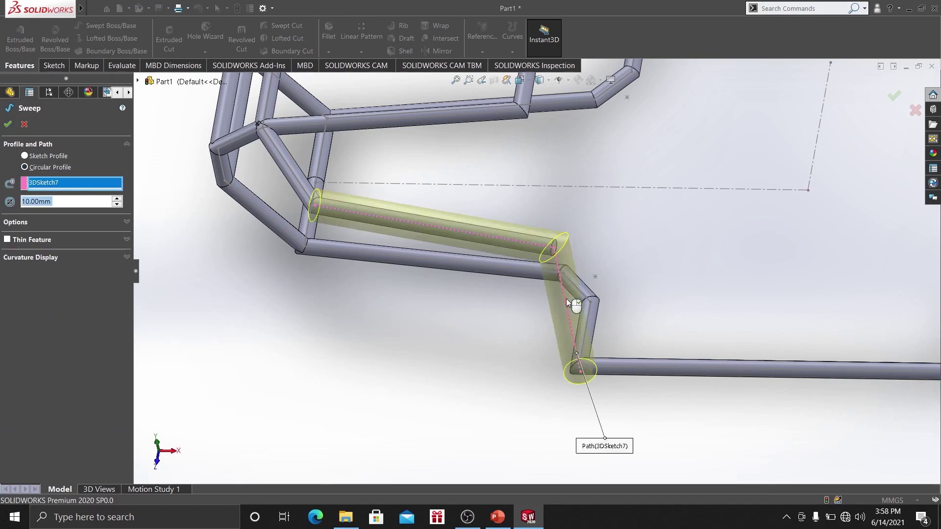
{"action": "type", "text": "5"}
{"action": "key", "text": "Return"}
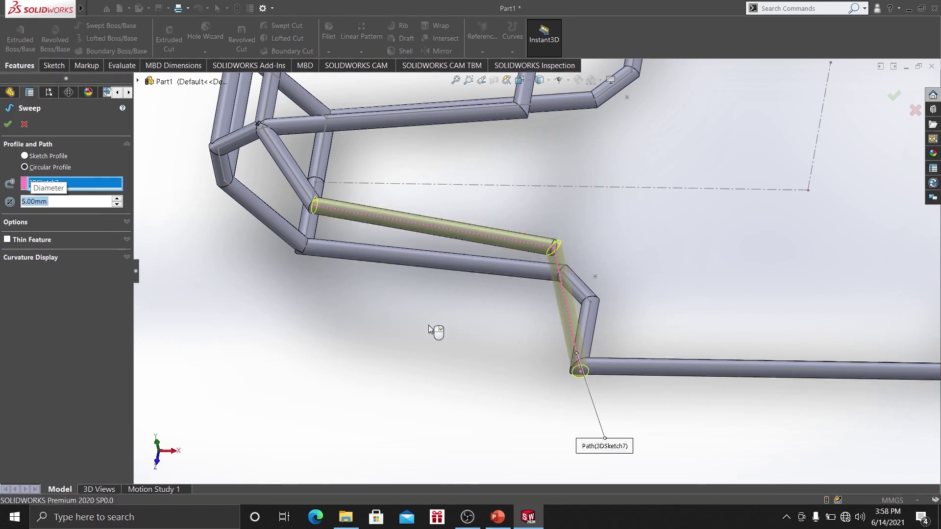
{"action": "left_click", "coordinate": [8, 124]}
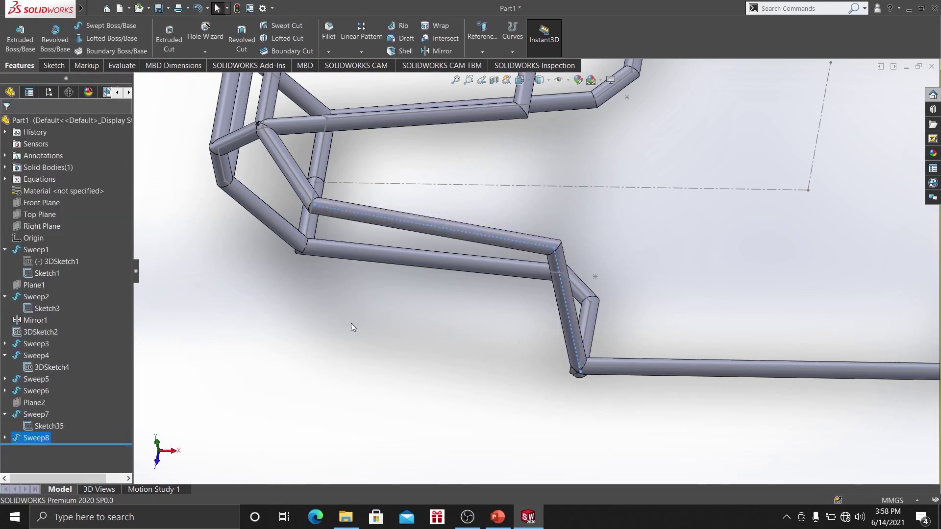
In a new 3D sketch, draw a line from the upper frame's open corner to the bend of the new side bar.
{"action": "scroll", "coordinate": [610, 251], "scroll_direction": "down", "scroll_amount": 3}
{"action": "scroll", "coordinate": [579, 257], "scroll_direction": "up", "scroll_amount": 3}
{"action": "middle_click_drag", "start_coordinate": [578, 257], "coordinate": [571, 288]}
{"action": "scroll", "coordinate": [538, 283], "scroll_direction": "down", "scroll_amount": 2}
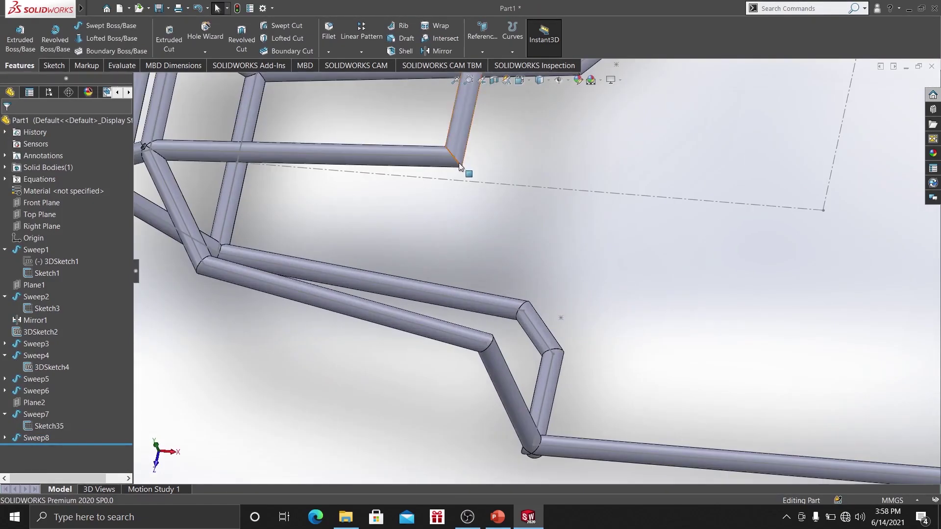
{"action": "left_click", "coordinate": [52, 66]}
{"action": "left_click", "coordinate": [18, 55]}
{"action": "left_click", "coordinate": [37, 78]}
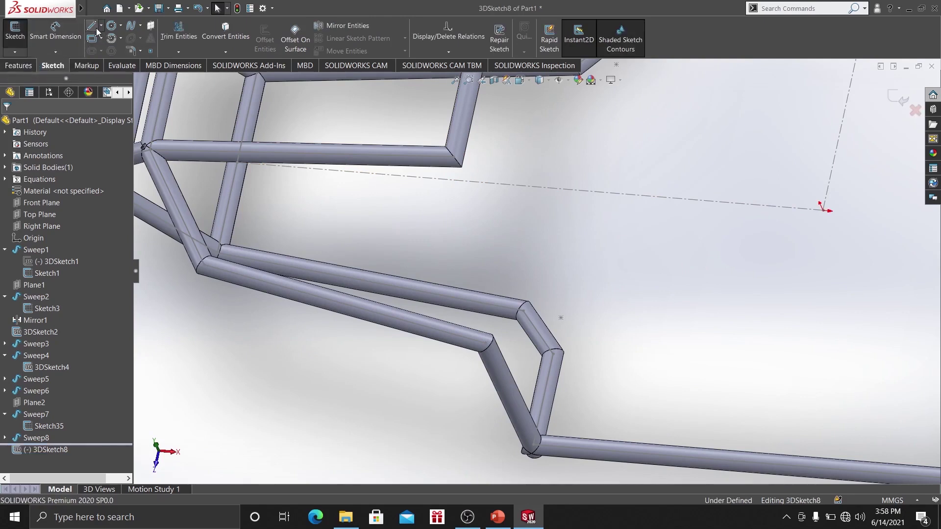
{"action": "left_click", "coordinate": [95, 30]}
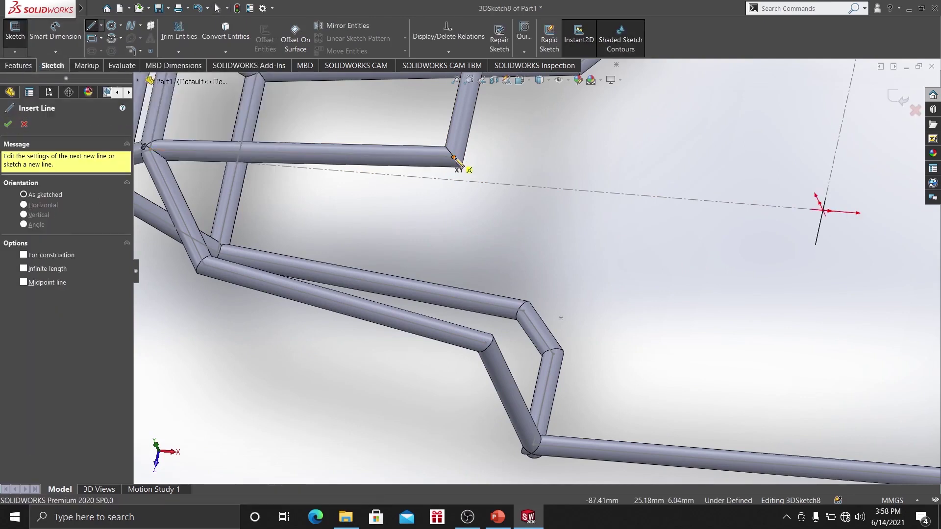
{"action": "left_click", "coordinate": [453, 158]}
{"action": "left_click", "coordinate": [485, 342]}
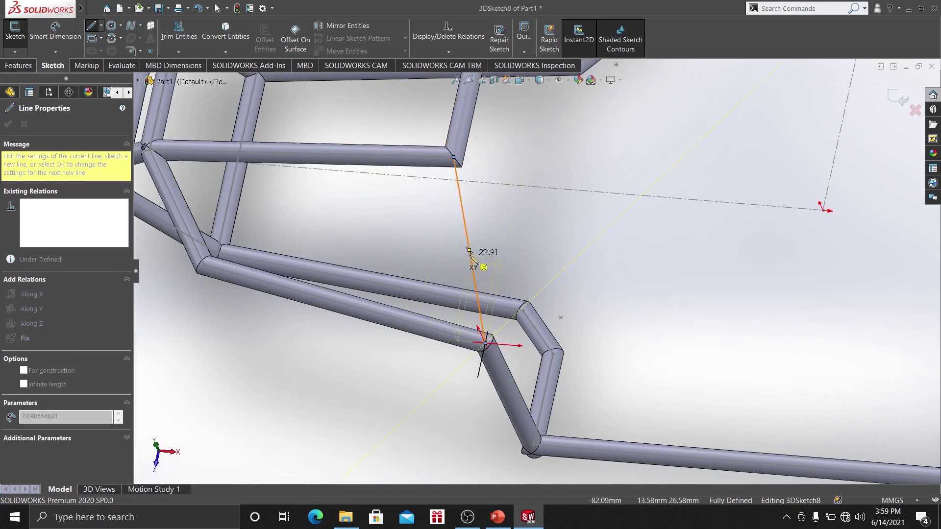
{"action": "right_click", "coordinate": [508, 254]}
{"action": "left_click", "coordinate": [522, 257]}
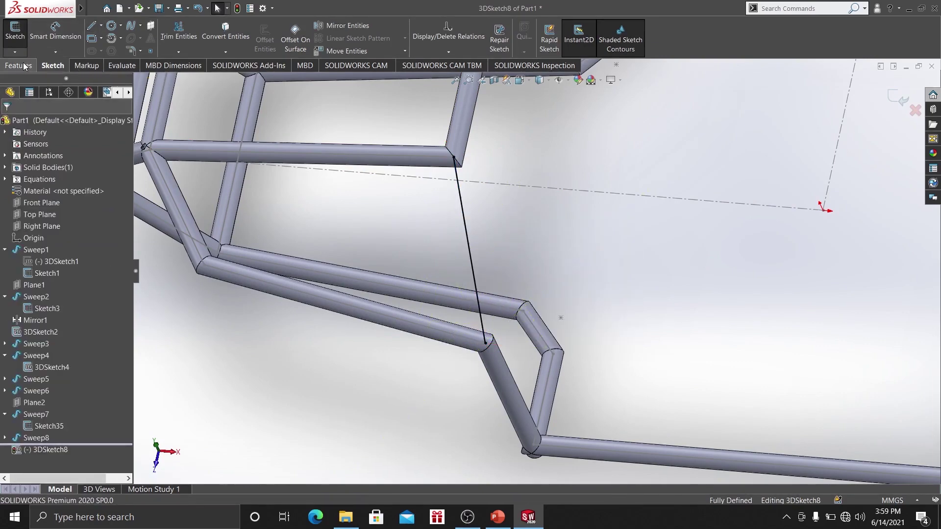
Create a swept boss with a 5 mm circular profile along the line between the upper frame and the side bar.
{"action": "left_click", "coordinate": [19, 66]}
{"action": "left_click", "coordinate": [79, 27]}
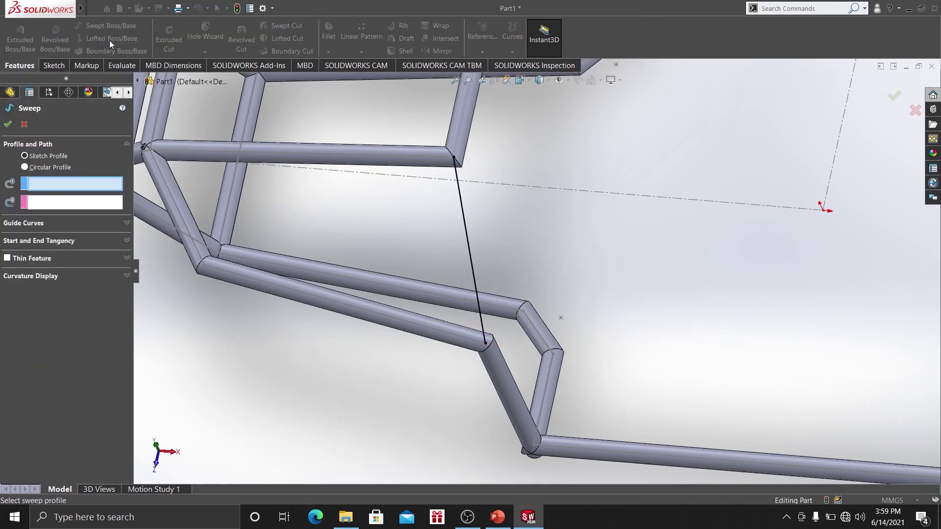
{"action": "left_click", "coordinate": [24, 167]}
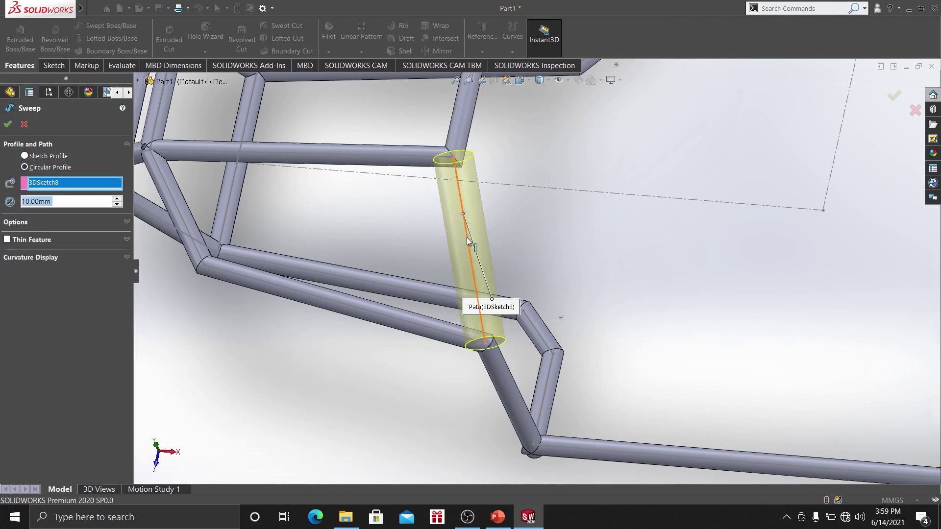
{"action": "type", "text": "5"}
{"action": "key", "text": "Return"}
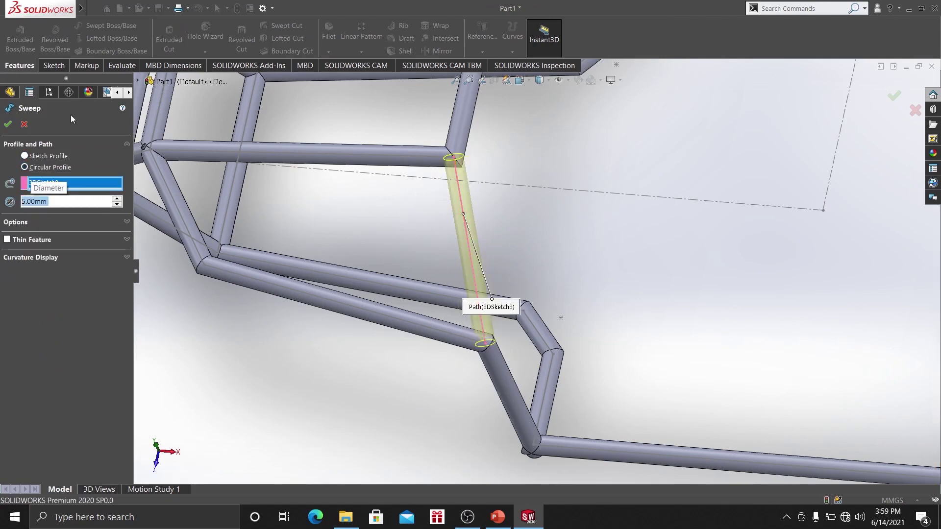
{"action": "left_click", "coordinate": [8, 124]}
Mirror the side bar, the sloping connecting bar and the leg down to the base about the Front Plane.
{"action": "mouse_move", "coordinate": [531, 240]}
{"action": "middle_mouse_down"}
{"action": "mouse_move", "coordinate": [499, 235]}
{"action": "mouse_move", "coordinate": [494, 264]}
{"action": "mouse_move", "coordinate": [466, 202]}
{"action": "mouse_move", "coordinate": [495, 196]}
{"action": "mouse_move", "coordinate": [486, 225]}
{"action": "mouse_move", "coordinate": [526, 246]}
{"action": "mouse_move", "coordinate": [545, 221]}
{"action": "mouse_move", "coordinate": [542, 243]}
{"action": "middle_mouse_up"}
{"action": "scroll", "coordinate": [486, 225], "scroll_direction": "up", "scroll_amount": 3}
{"action": "scroll", "coordinate": [542, 243], "scroll_direction": "down", "scroll_amount": 2}
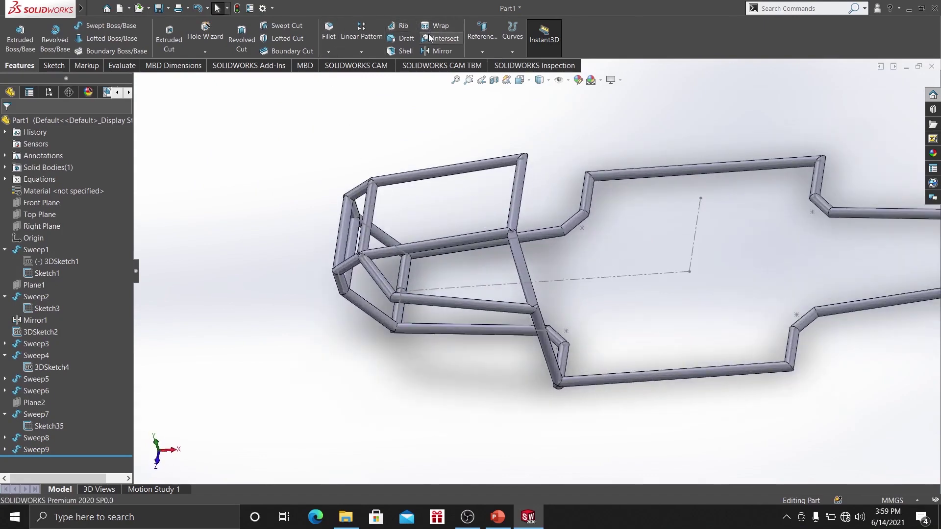
{"action": "left_click", "coordinate": [439, 51]}
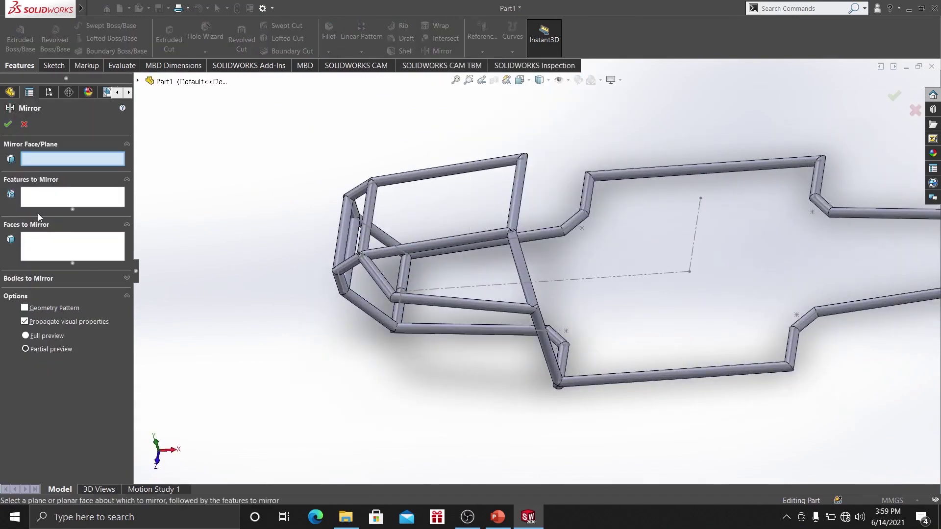
{"action": "left_click", "coordinate": [138, 81]}
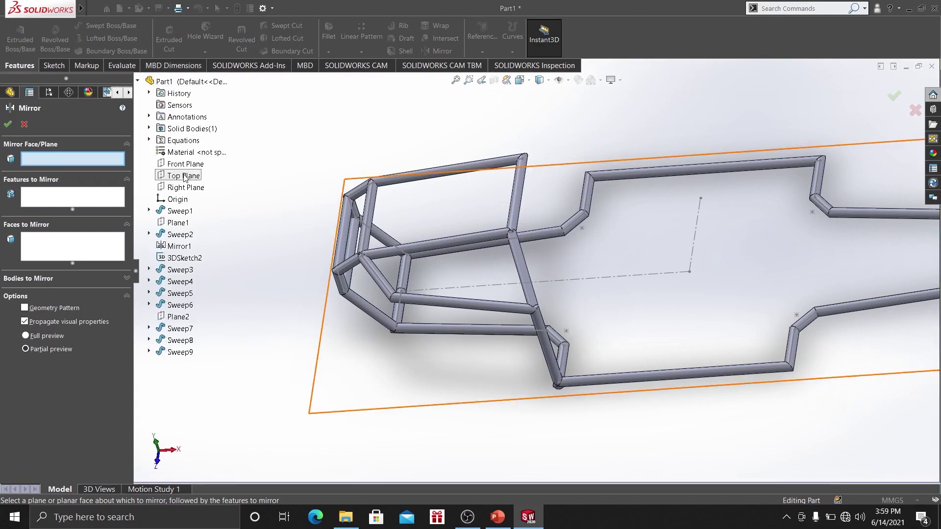
{"action": "left_click", "coordinate": [186, 164]}
{"action": "scroll", "coordinate": [426, 288], "scroll_direction": "down", "scroll_amount": 2}
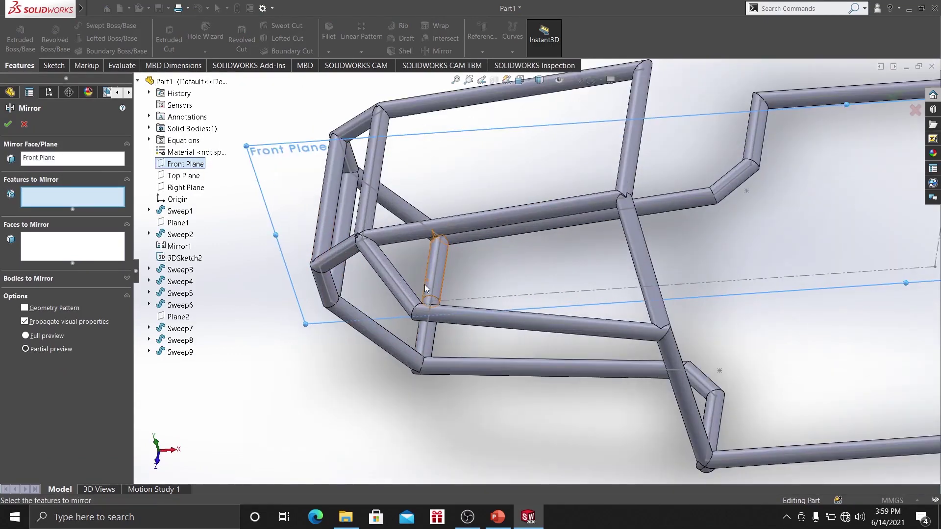
{"action": "left_click", "coordinate": [546, 329]}
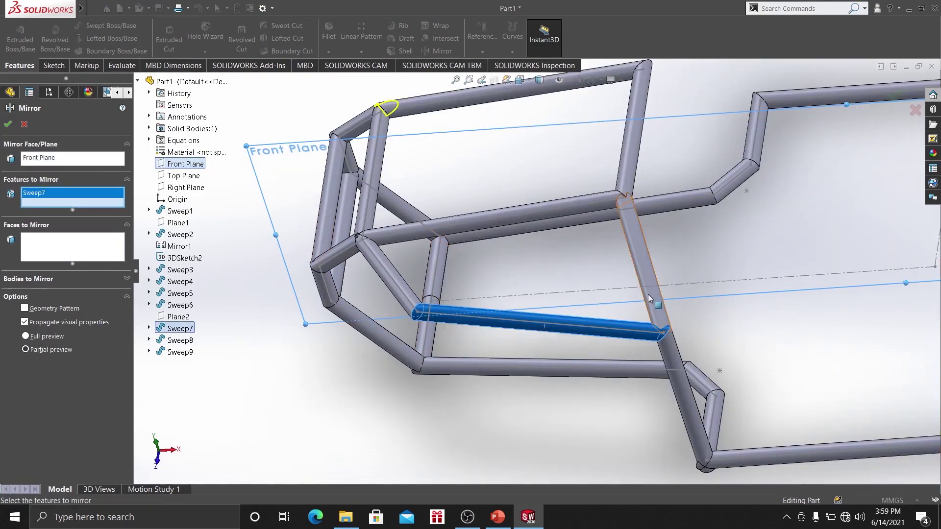
{"action": "left_click", "coordinate": [650, 298]}
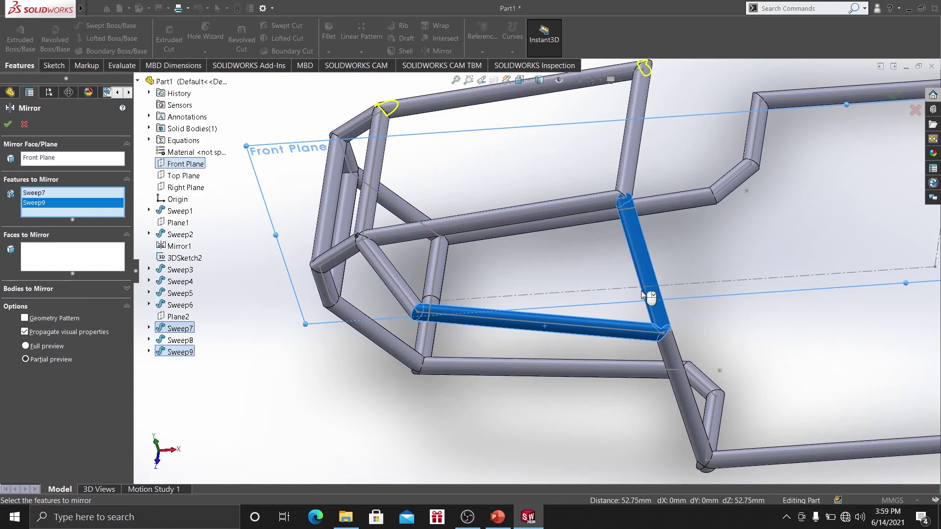
{"action": "left_click", "coordinate": [681, 395]}
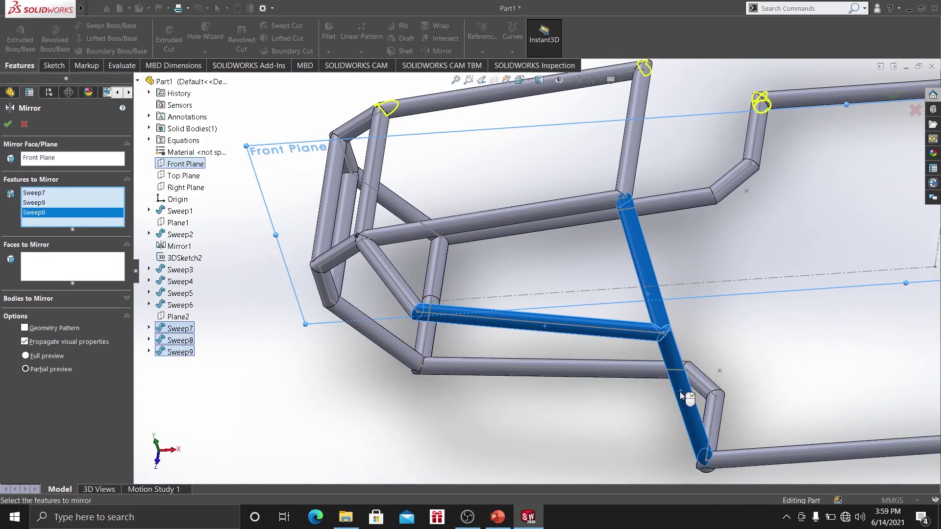
{"action": "scroll", "coordinate": [537, 275], "scroll_direction": "up", "scroll_amount": 3}
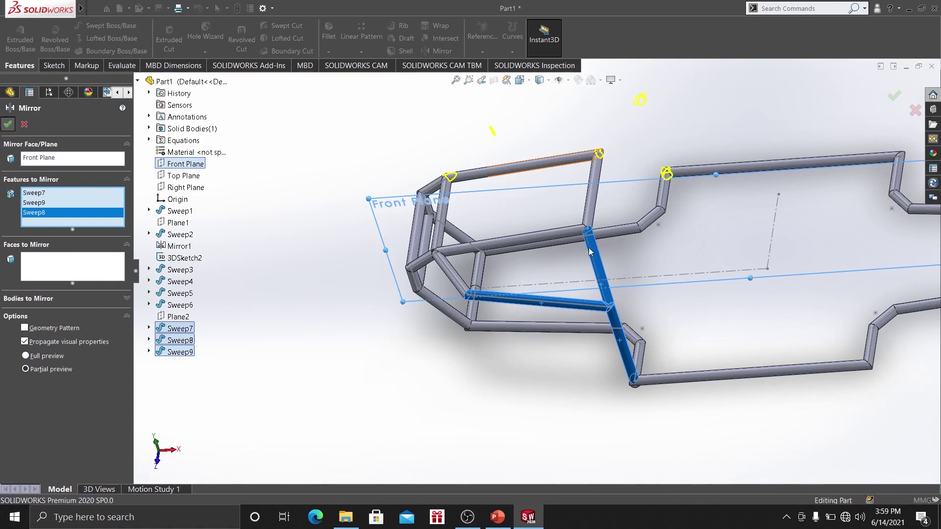
{"action": "key", "text": "Return"}
Create a reference plane through the base outline's long side line at 0 degrees to the Front Plane.
{"action": "scroll", "coordinate": [650, 261], "scroll_direction": "up", "scroll_amount": 2}
{"action": "middle_click_drag", "start_coordinate": [650, 260], "coordinate": [595, 276]}
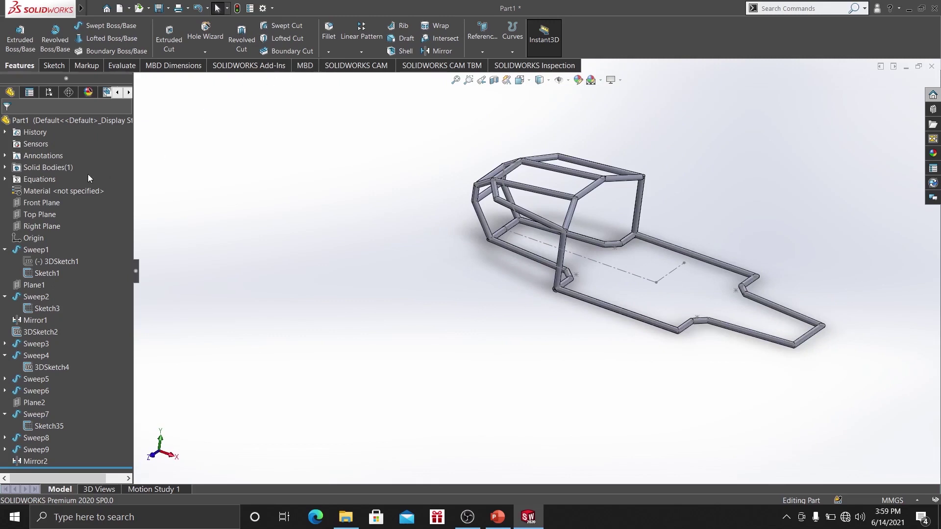
{"action": "left_click", "coordinate": [47, 202]}
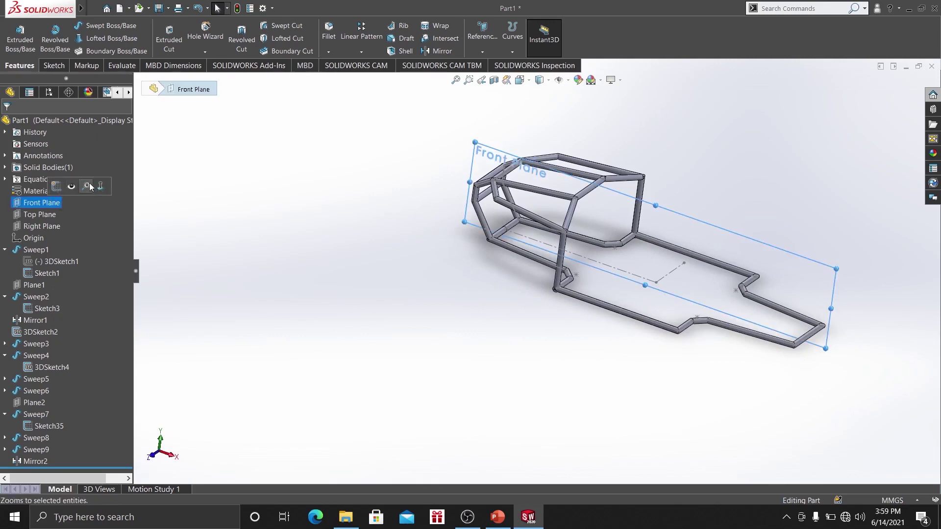
{"action": "left_click", "coordinate": [469, 37]}
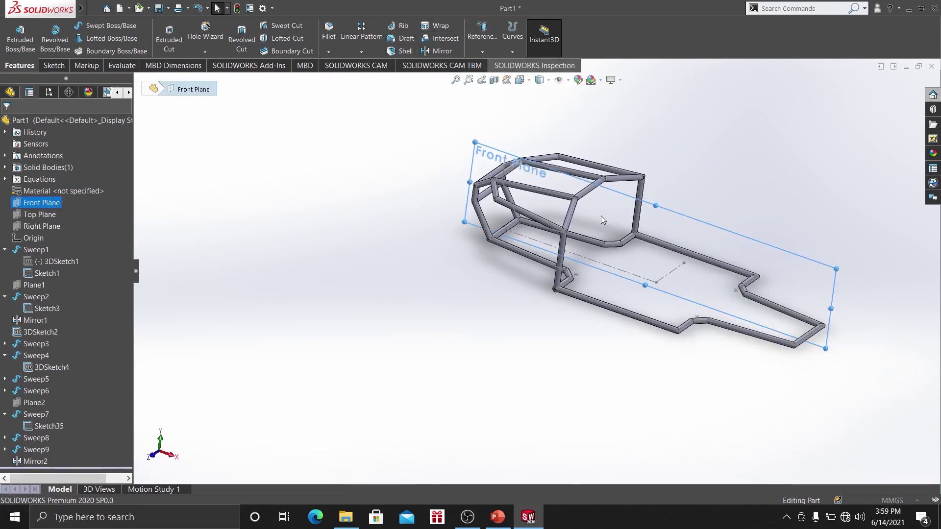
{"action": "left_click", "coordinate": [627, 316]}
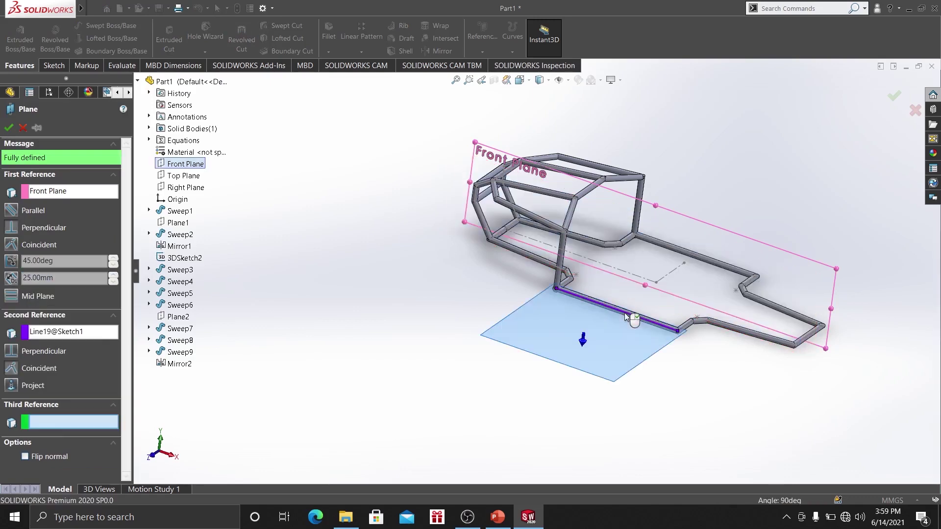
{"action": "left_click", "coordinate": [11, 262]}
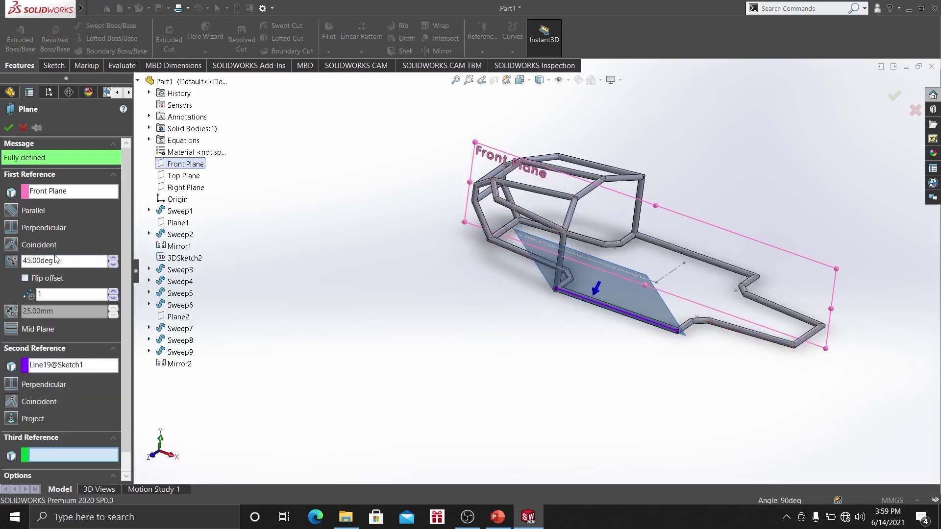
{"action": "type", "text": "90"}
{"action": "key", "text": "Return"}
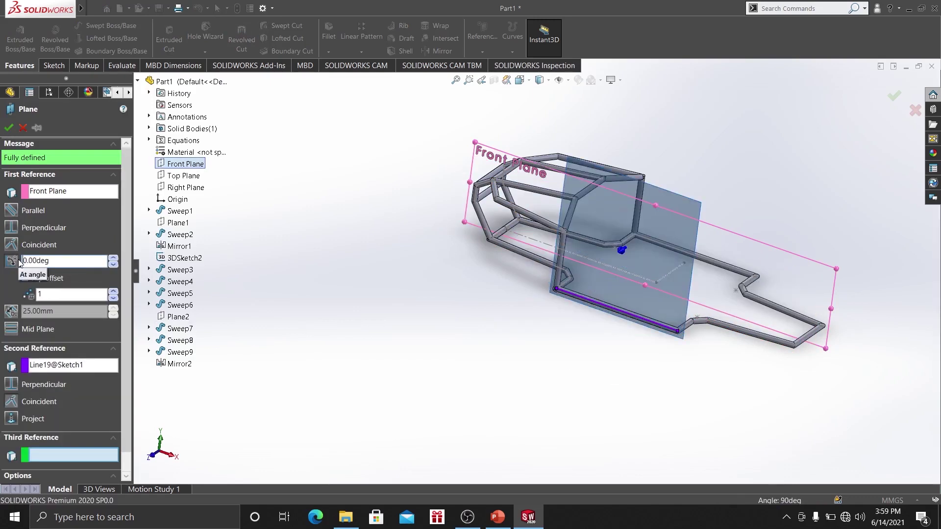
{"action": "left_click", "coordinate": [9, 128]}
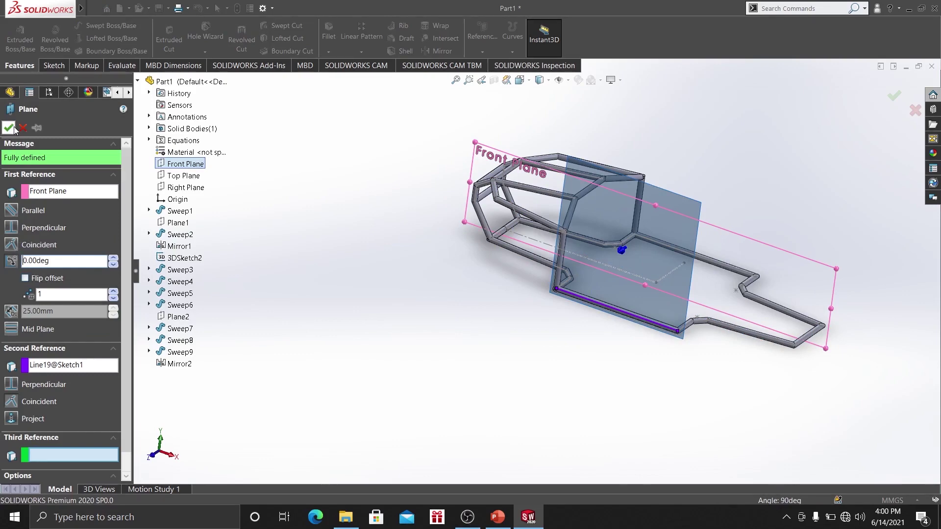
Open a new sketch on the newly created side plane and face it in the front view.
{"action": "right_click", "coordinate": [674, 219]}
{"action": "left_click", "coordinate": [698, 204]}
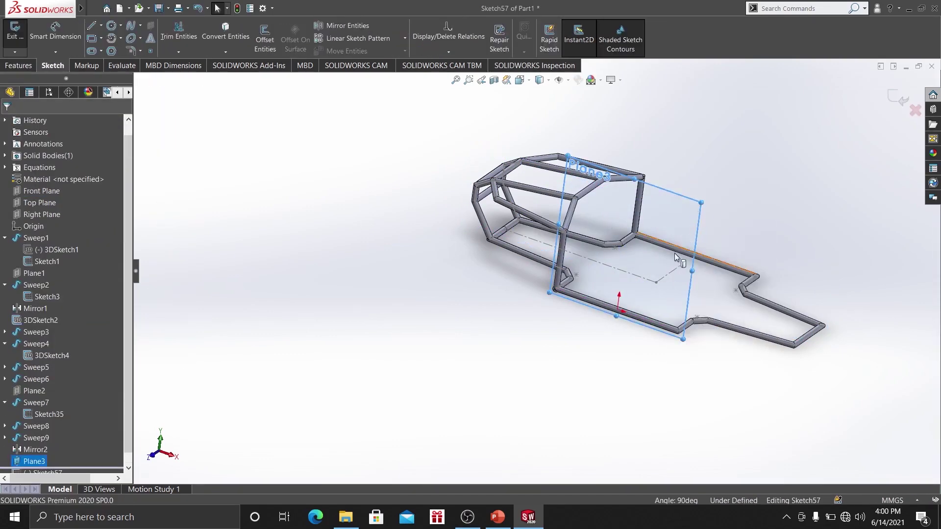
{"action": "key", "text": "space"}
{"action": "left_click", "coordinate": [370, 376]}
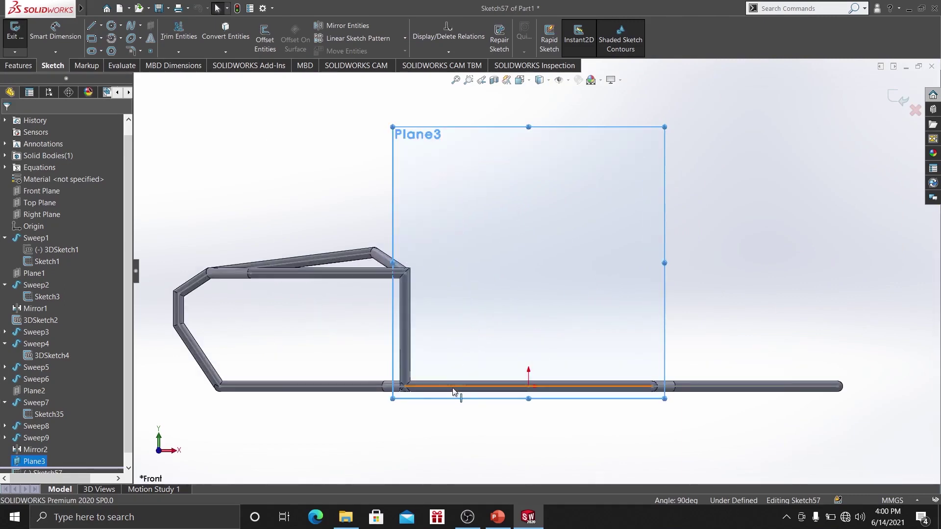
{"action": "left_click", "coordinate": [225, 32]}
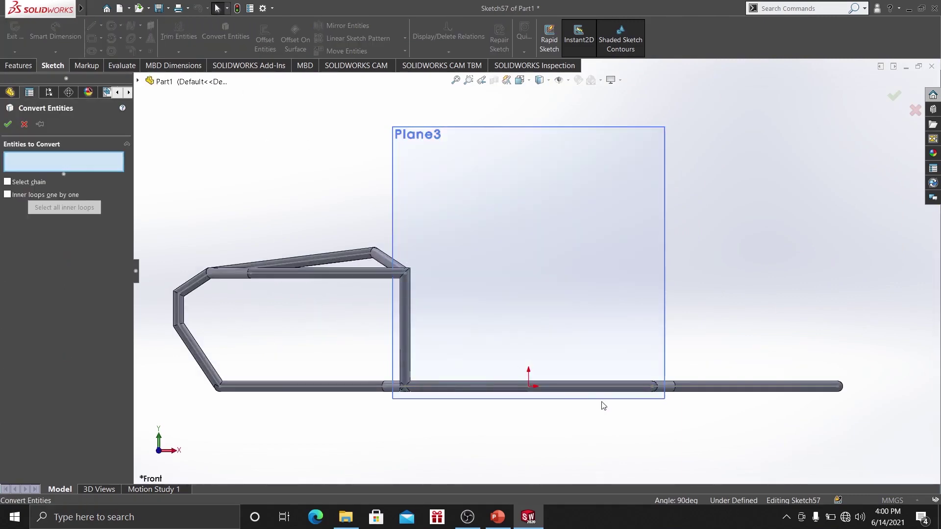
{"action": "left_click", "coordinate": [616, 388]}
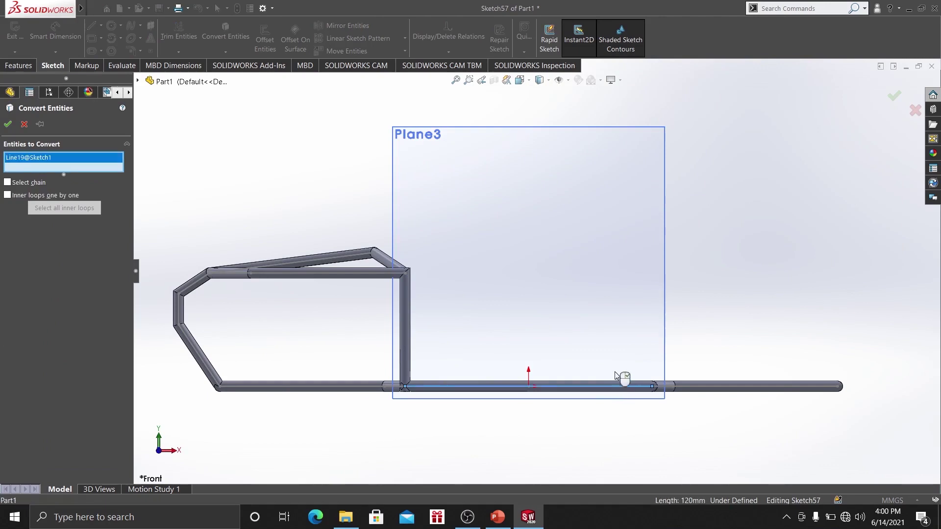
{"action": "left_click", "coordinate": [7, 123]}
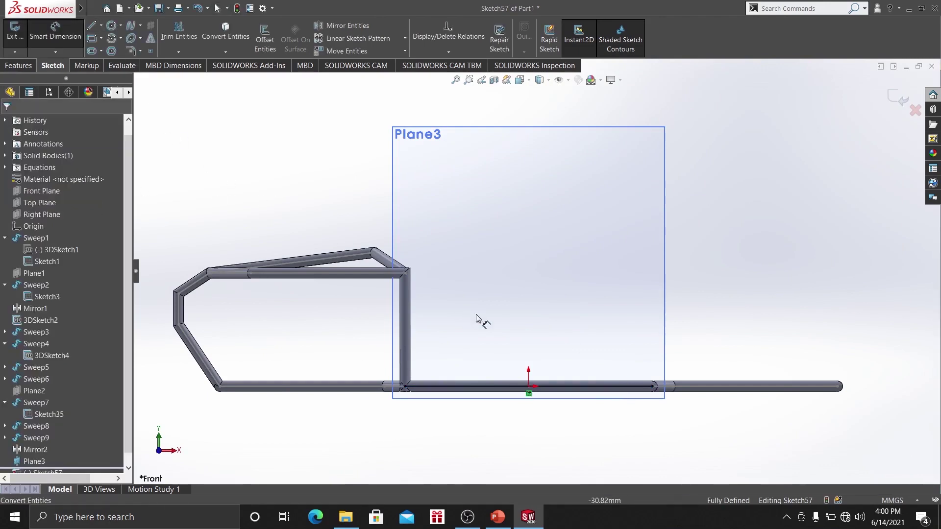
{"action": "left_click", "coordinate": [488, 387]}
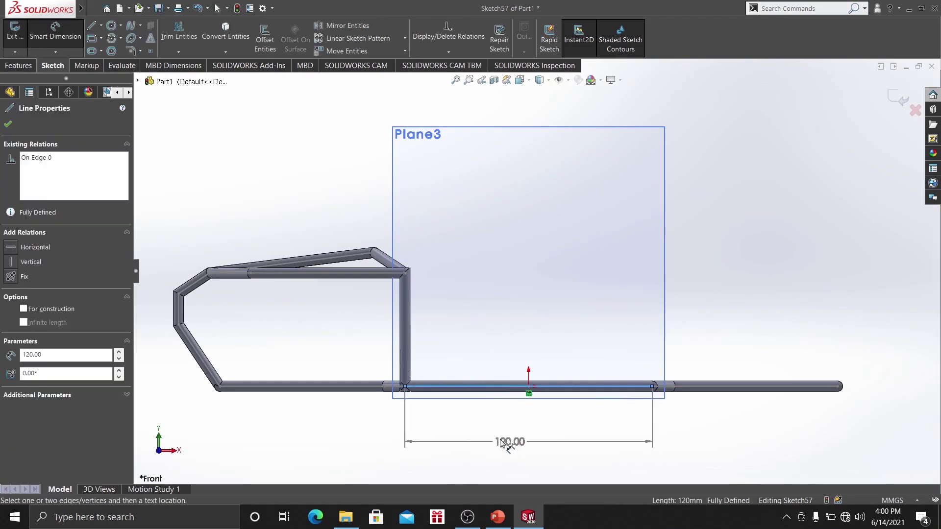
{"action": "left_click", "coordinate": [178, 36]}
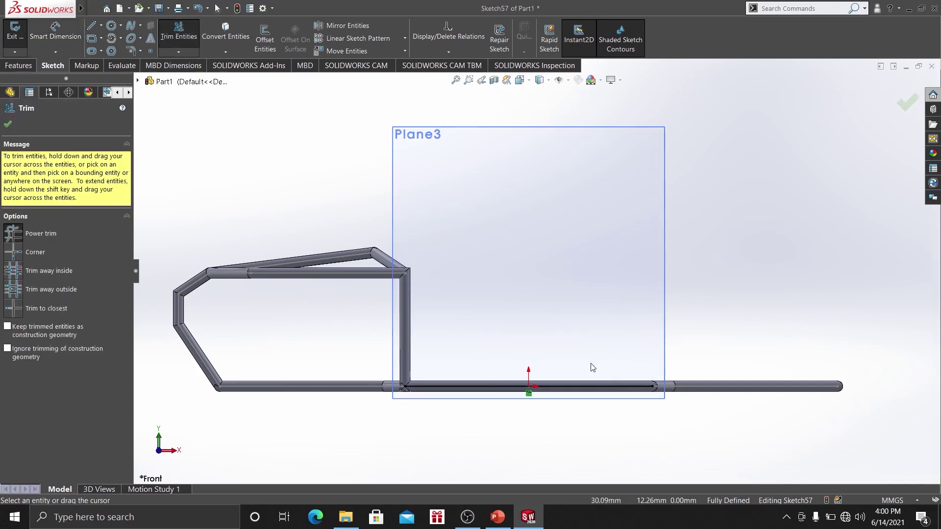
{"action": "left_click", "coordinate": [3, 125]}
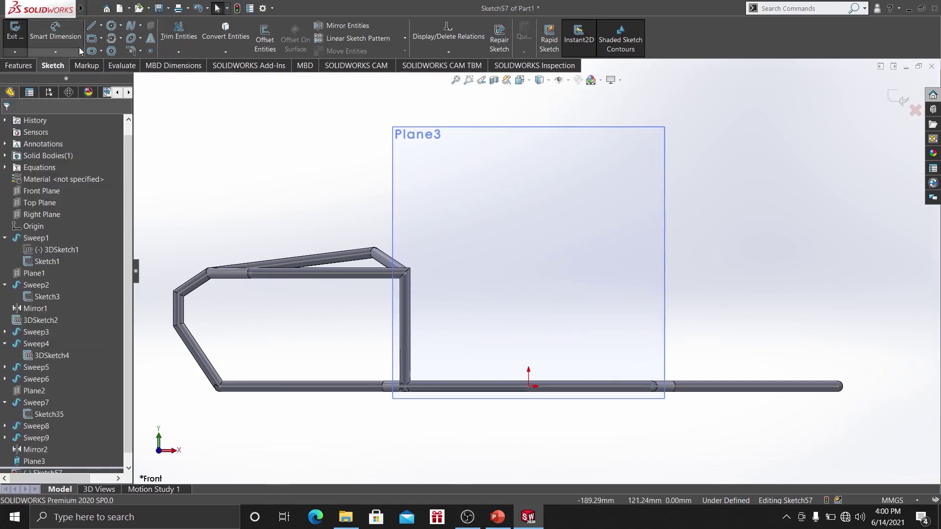
Sketch a horizontal line from the top end of the leg towards the rear and set its length to 120 mm.
{"action": "left_click", "coordinate": [92, 27]}
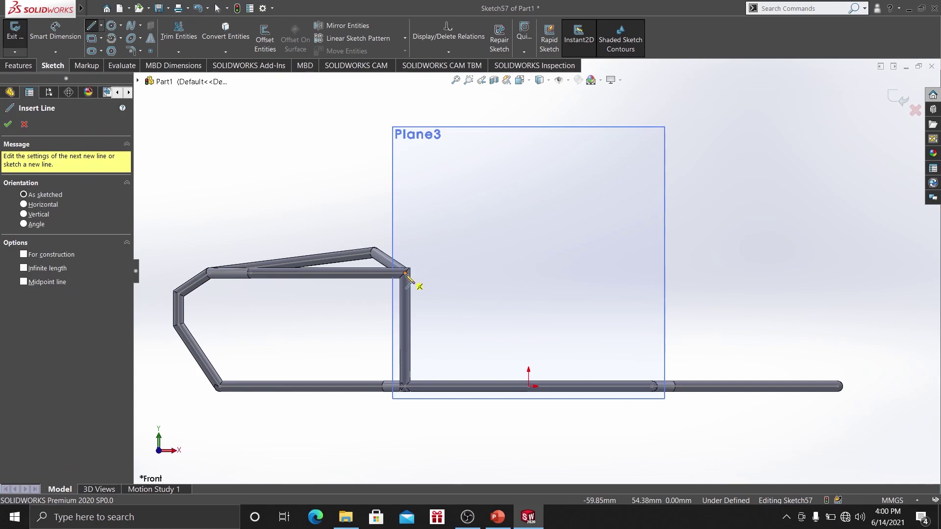
{"action": "left_click", "coordinate": [406, 274]}
{"action": "left_click", "coordinate": [655, 273]}
{"action": "right_click", "coordinate": [590, 214]}
{"action": "left_click", "coordinate": [616, 223]}
{"action": "left_click", "coordinate": [489, 274]}
{"action": "left_click", "coordinate": [494, 229]}
{"action": "type", "text": "120"}
{"action": "key", "text": "Return"}
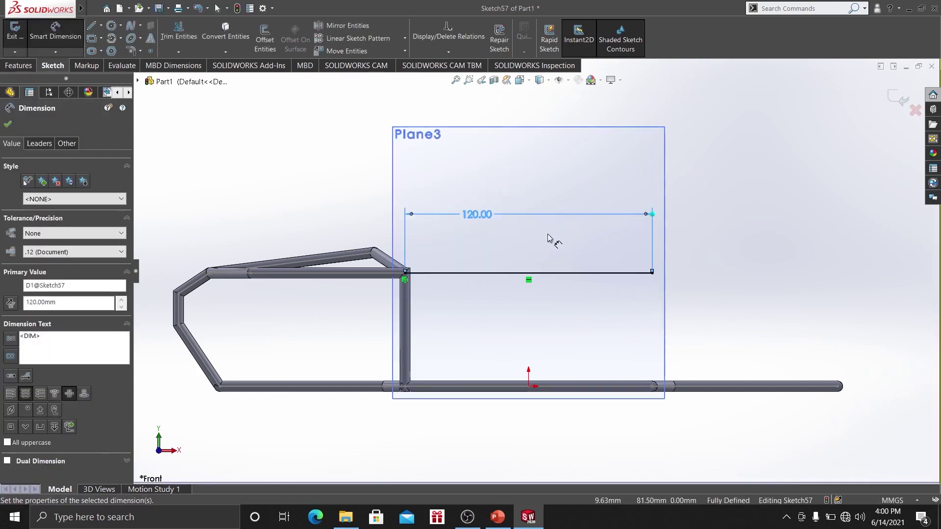
{"action": "key", "text": "z"}
{"action": "left_click", "coordinate": [765, 156]}
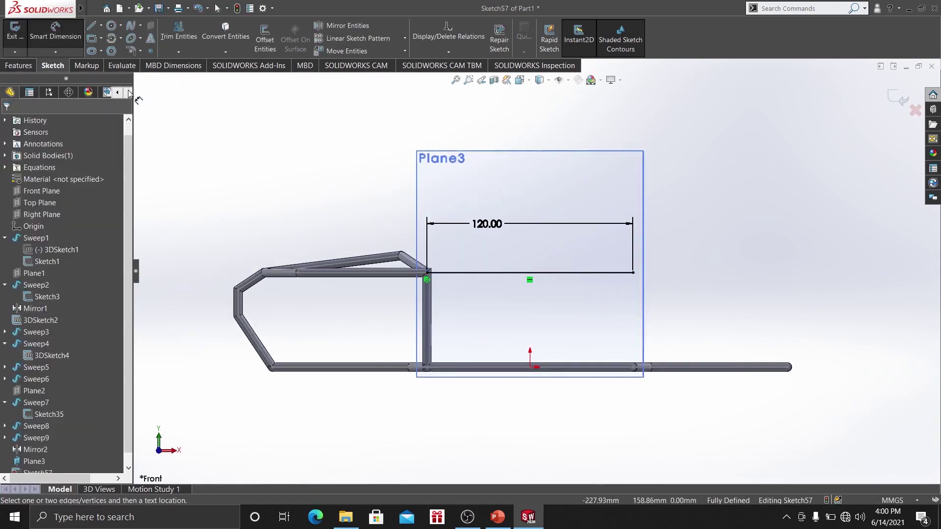
Create a swept boss with a 5 mm circular profile along the 120 mm line.
{"action": "left_click", "coordinate": [18, 66]}
{"action": "left_click", "coordinate": [107, 27]}
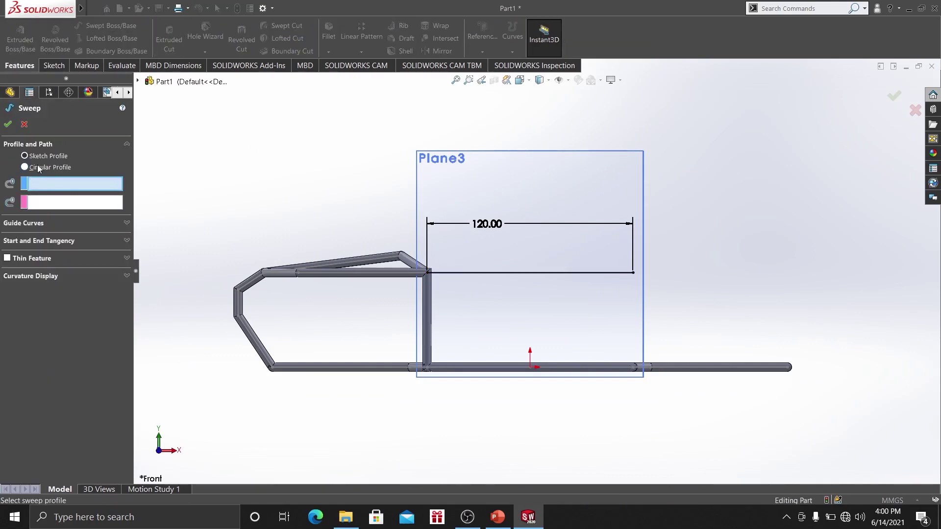
{"action": "left_click", "coordinate": [39, 168]}
{"action": "left_click", "coordinate": [442, 271]}
{"action": "type", "text": "5"}
{"action": "key", "text": "Return"}
{"action": "left_click", "coordinate": [8, 125]}
Hide the side plane used for the new horizontal bar.
{"action": "middle_click_drag", "start_coordinate": [728, 258], "coordinate": [637, 289]}
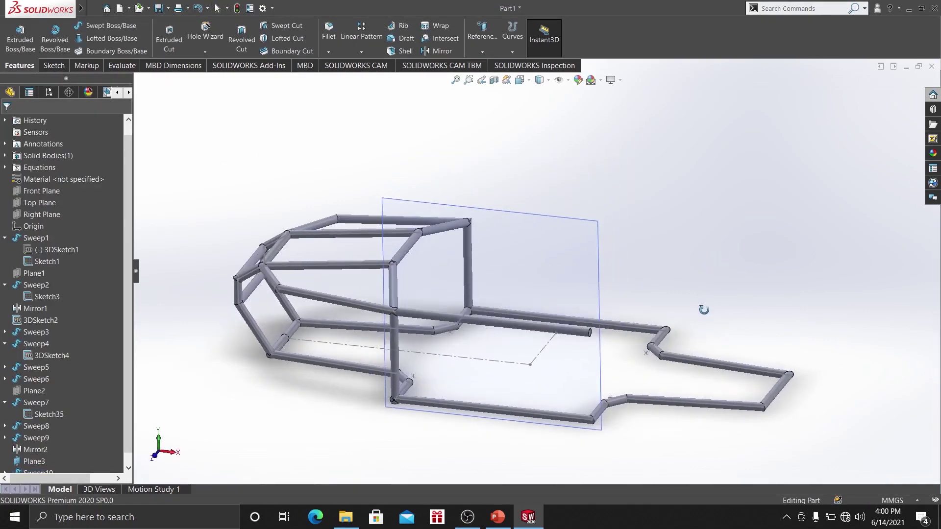
{"action": "scroll", "coordinate": [556, 316], "scroll_direction": "down", "scroll_amount": 6}
{"action": "scroll", "coordinate": [441, 333], "scroll_direction": "up", "scroll_amount": 5}
{"action": "middle_click_drag", "start_coordinate": [424, 332], "coordinate": [401, 326]}
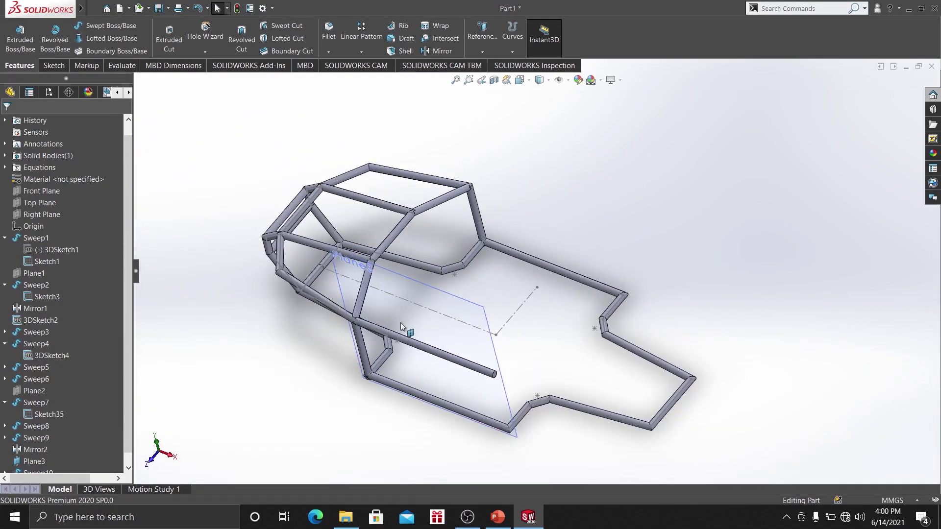
{"action": "right_click", "coordinate": [418, 298]}
{"action": "left_click", "coordinate": [455, 281]}
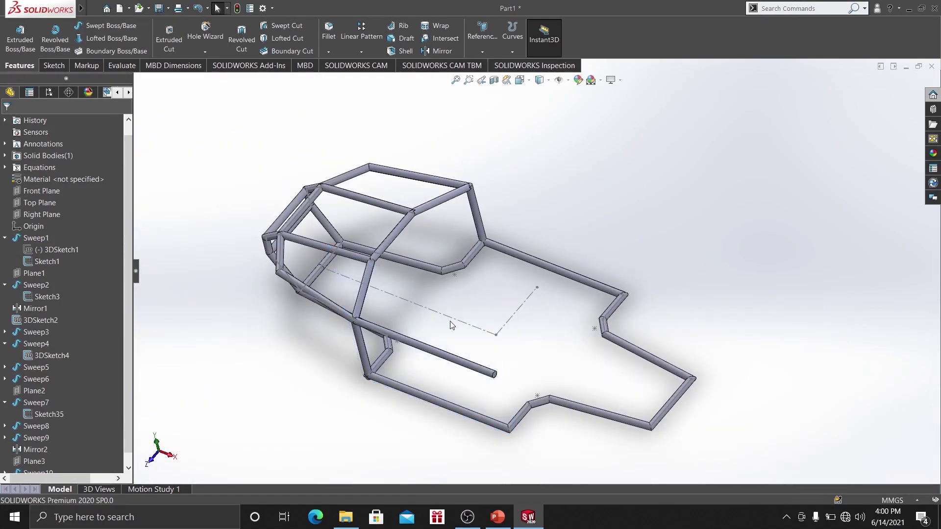
Show the path sketch of the new horizontal side bar.
{"action": "scroll", "coordinate": [452, 322], "scroll_direction": "up", "scroll_amount": 2}
{"action": "middle_click_drag", "start_coordinate": [456, 325], "coordinate": [433, 326]}
{"action": "scroll", "coordinate": [433, 327], "scroll_direction": "down", "scroll_amount": 1}
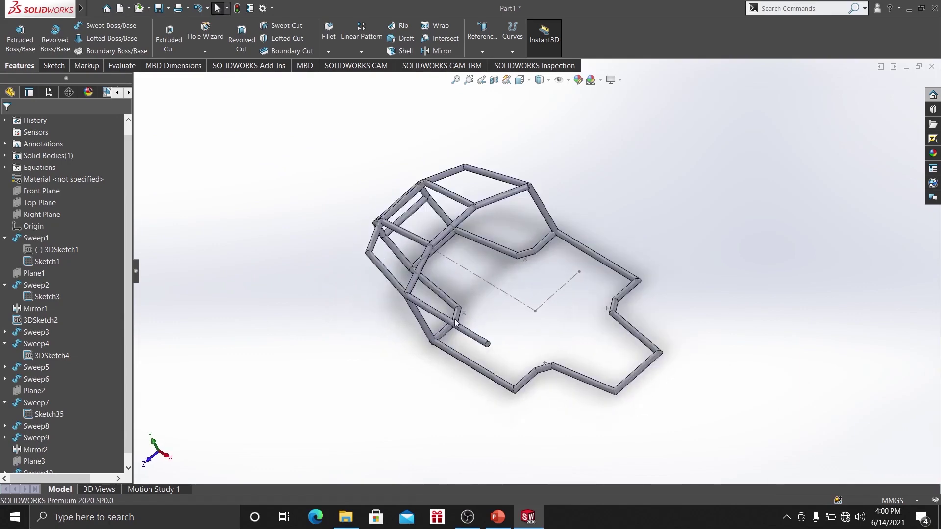
{"action": "scroll", "coordinate": [451, 322], "scroll_direction": "down", "scroll_amount": 1}
{"action": "middle_click_drag", "start_coordinate": [500, 332], "coordinate": [529, 310]}
{"action": "left_click", "coordinate": [480, 285]}
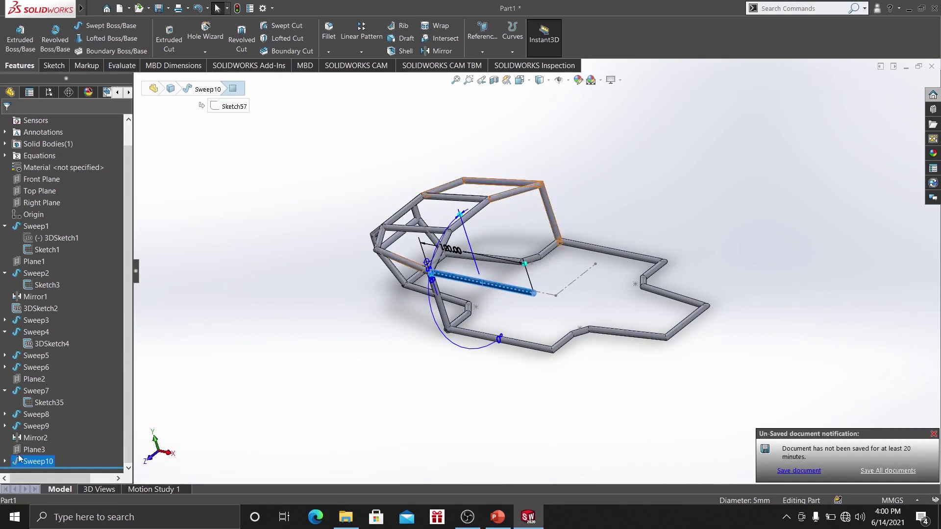
{"action": "left_click", "coordinate": [5, 461]}
{"action": "left_click", "coordinate": [38, 463]}
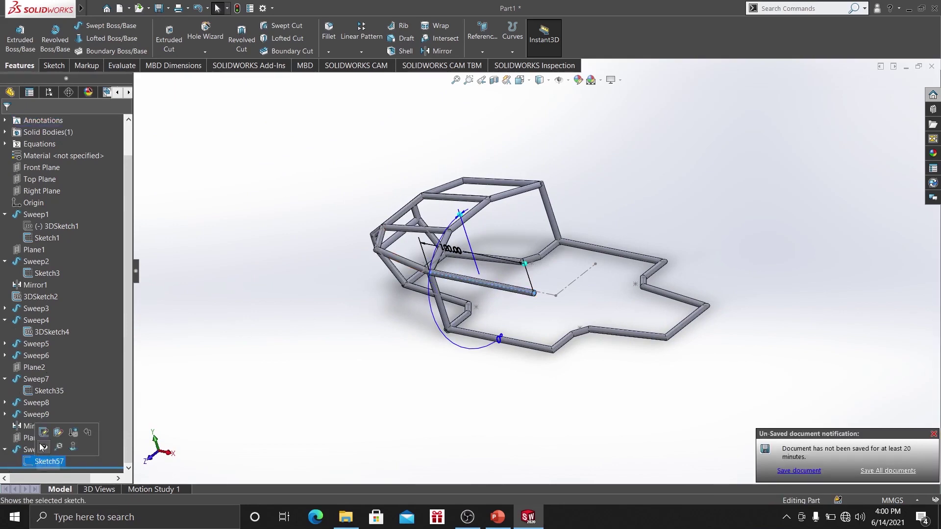
{"action": "left_click", "coordinate": [43, 448]}
{"action": "left_click", "coordinate": [320, 402]}
{"action": "scroll", "coordinate": [505, 322], "scroll_direction": "down", "scroll_amount": 2}
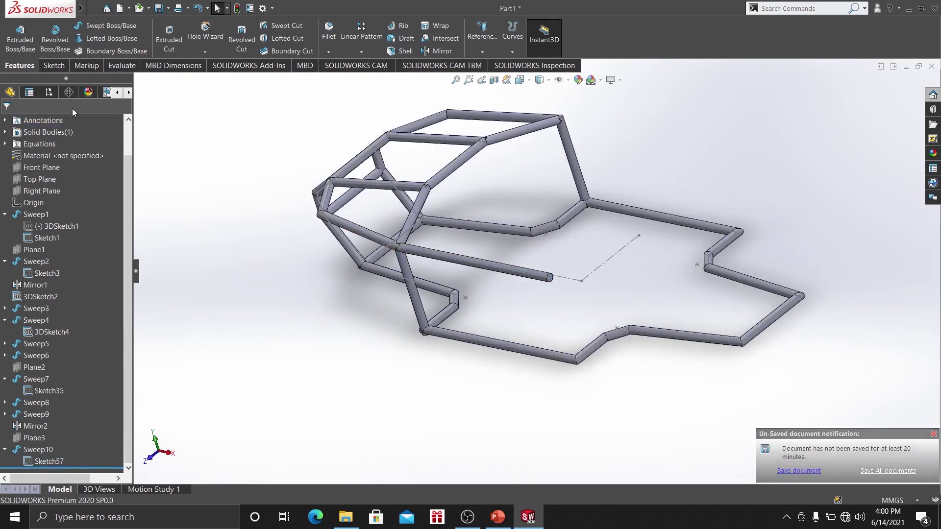
In a new 3D sketch, draw a line from the side bar's free end to the base outline's corner and convert the bar's path line.
{"action": "left_click", "coordinate": [54, 65]}
{"action": "left_click", "coordinate": [15, 52]}
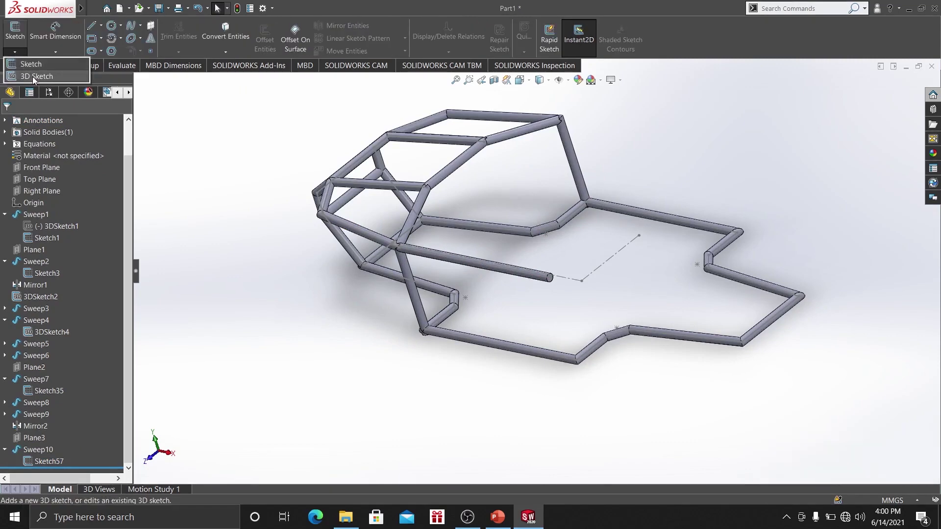
{"action": "left_click", "coordinate": [33, 77]}
{"action": "scroll", "coordinate": [544, 277], "scroll_direction": "down", "scroll_amount": 3}
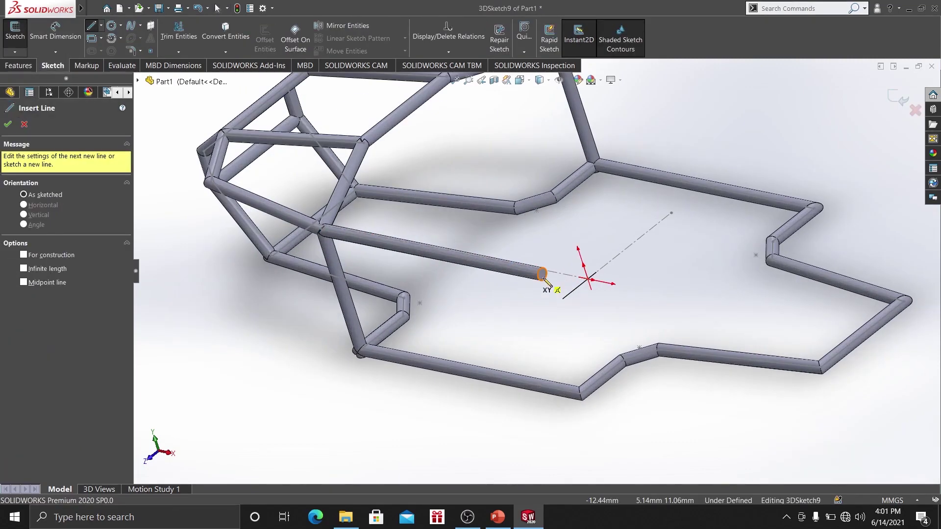
{"action": "left_click", "coordinate": [543, 275]}
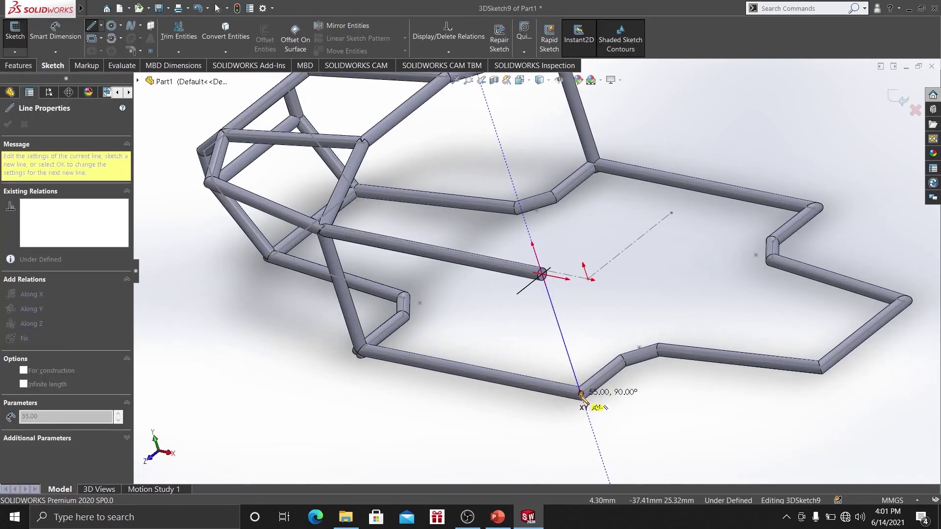
{"action": "left_click", "coordinate": [581, 394]}
{"action": "right_click", "coordinate": [581, 394]}
{"action": "left_click", "coordinate": [549, 363]}
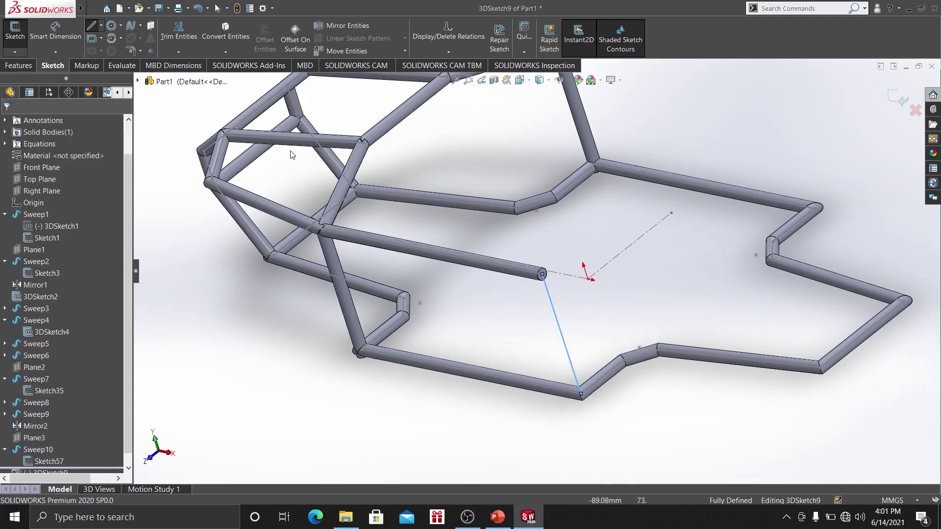
{"action": "left_click", "coordinate": [411, 252]}
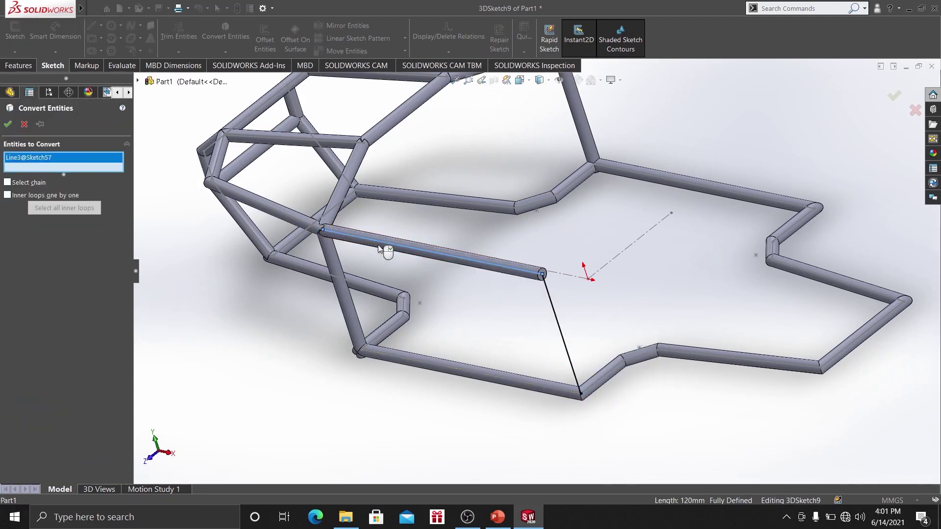
{"action": "left_click", "coordinate": [7, 124]}
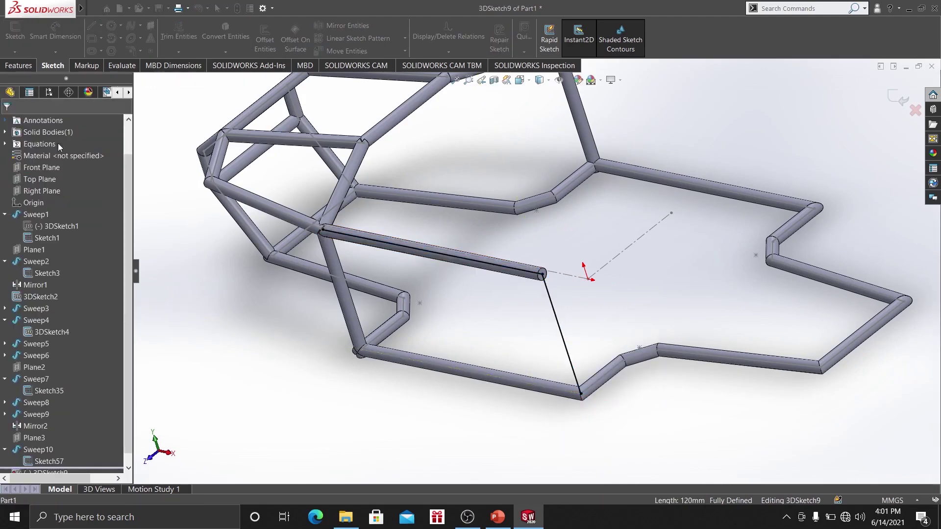
Create a swept boss with a 5 mm circular profile along the 3D sketch of the side bar and rear leg.
{"action": "left_click", "coordinate": [18, 66]}
{"action": "left_click", "coordinate": [91, 28]}
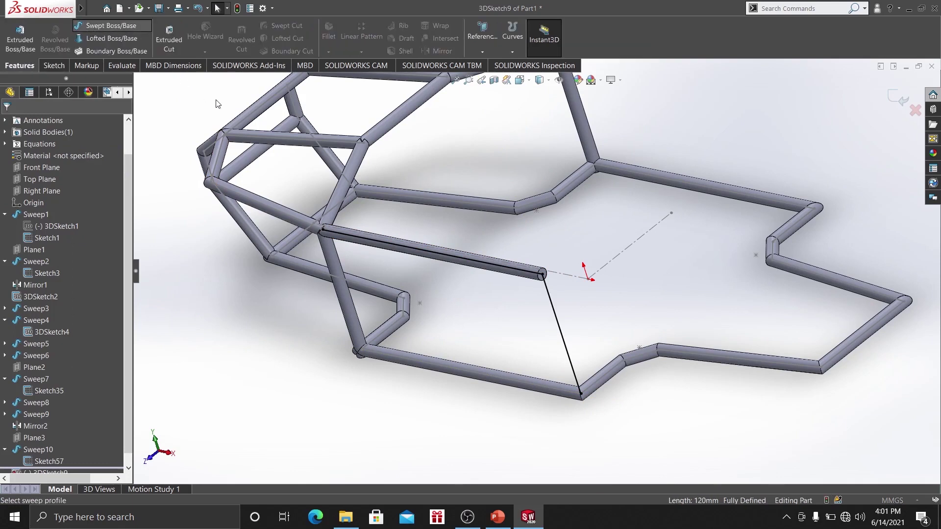
{"action": "left_click", "coordinate": [45, 167]}
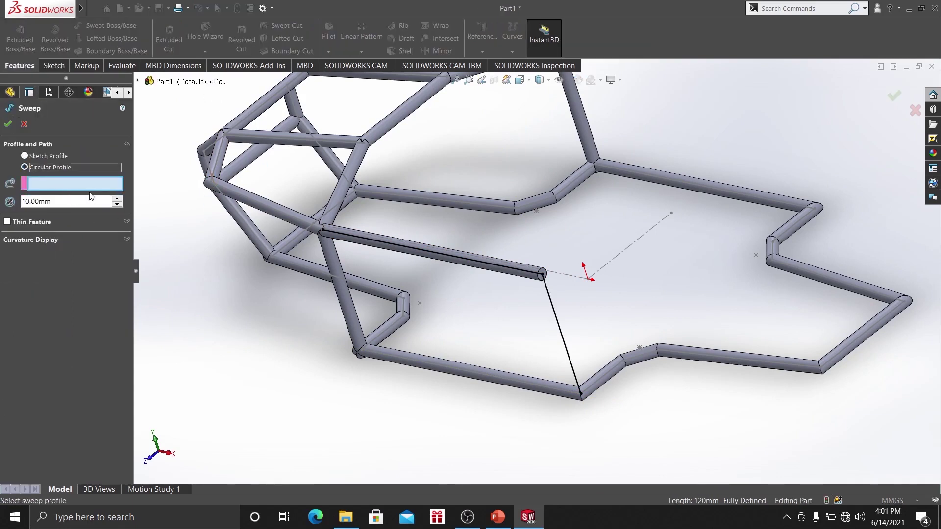
{"action": "left_click", "coordinate": [551, 306]}
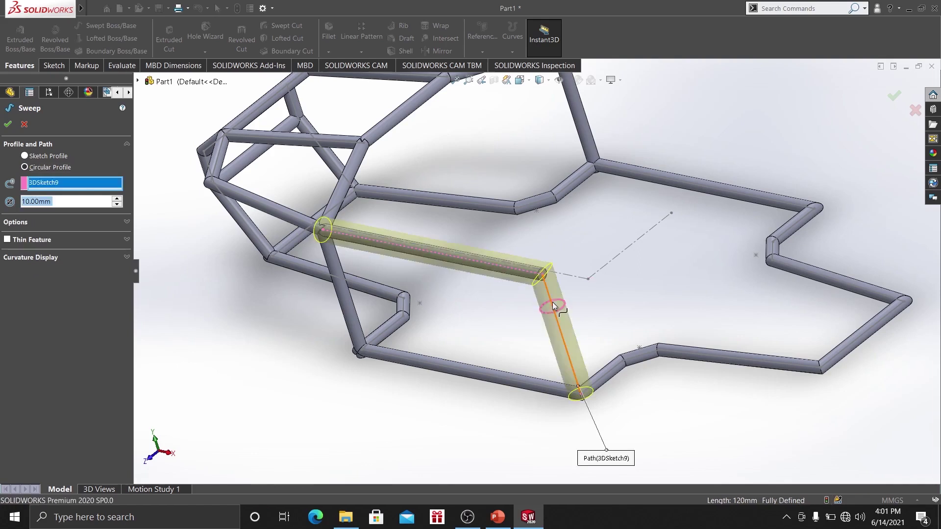
{"action": "type", "text": "5"}
{"action": "key", "text": "Return"}
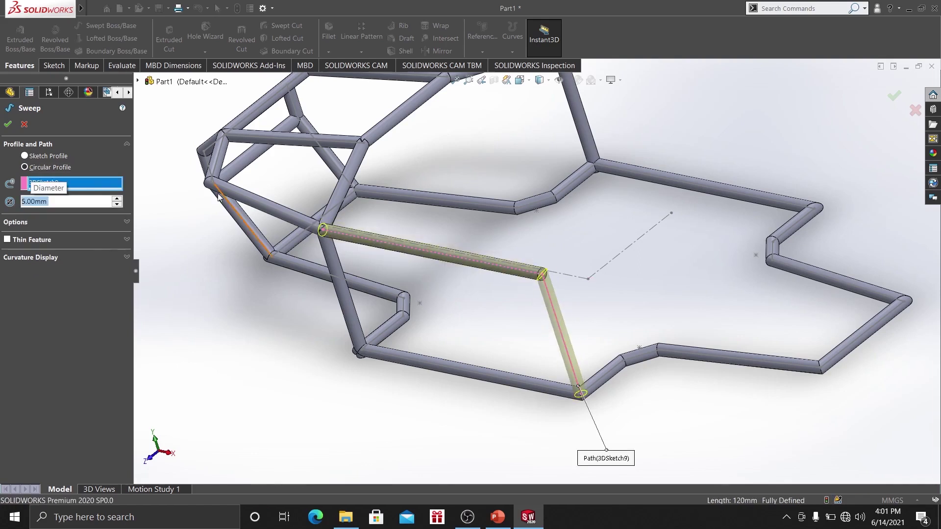
{"action": "left_click", "coordinate": [7, 126]}
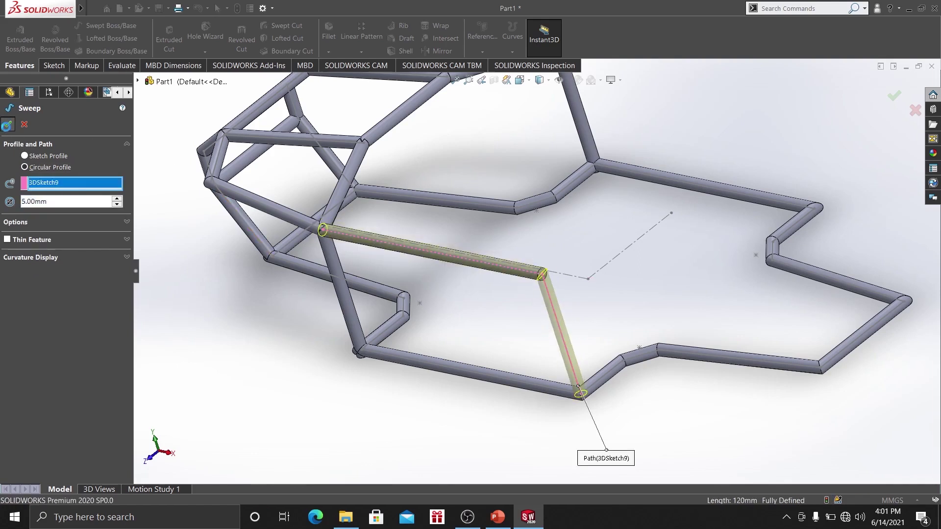
Inspect the frame with its new rear side bar and leg from several angles.
{"action": "scroll", "coordinate": [351, 261], "scroll_direction": "up", "scroll_amount": 2}
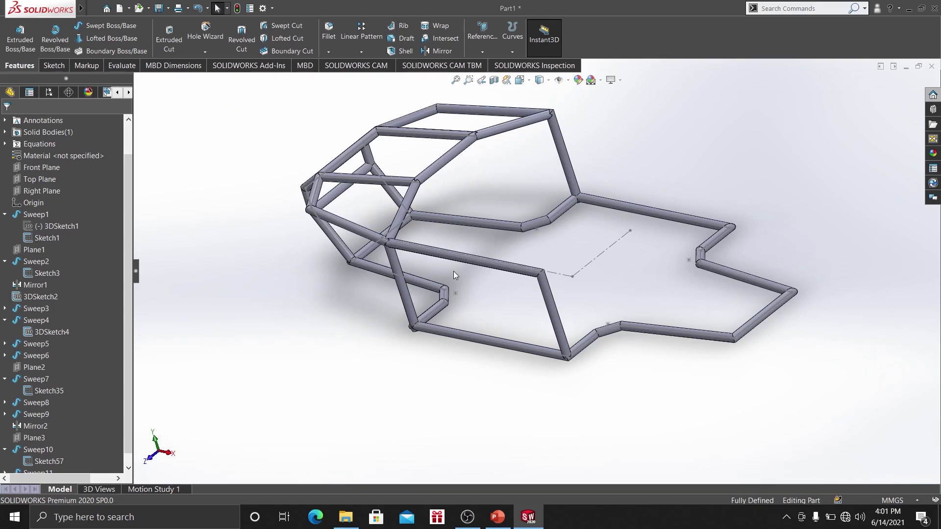
{"action": "middle_click_drag", "start_coordinate": [455, 271], "coordinate": [482, 267]}
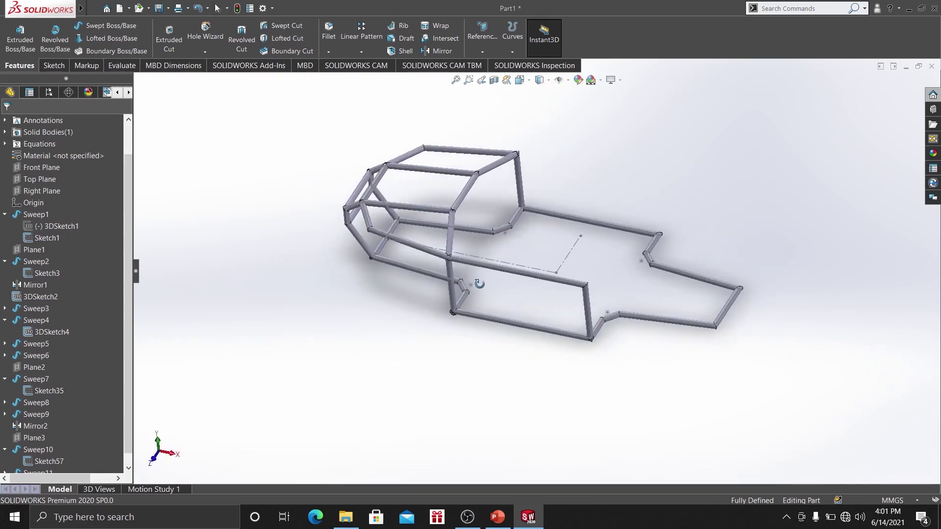
{"action": "scroll", "coordinate": [481, 269], "scroll_direction": "down", "scroll_amount": 4}
{"action": "scroll", "coordinate": [530, 305], "scroll_direction": "up", "scroll_amount": 2}
{"action": "mouse_move", "coordinate": [549, 302]}
{"action": "middle_mouse_down"}
{"action": "mouse_move", "coordinate": [539, 338]}
{"action": "mouse_move", "coordinate": [548, 283]}
{"action": "middle_mouse_up"}
{"action": "scroll", "coordinate": [547, 283], "scroll_direction": "down", "scroll_amount": 2}
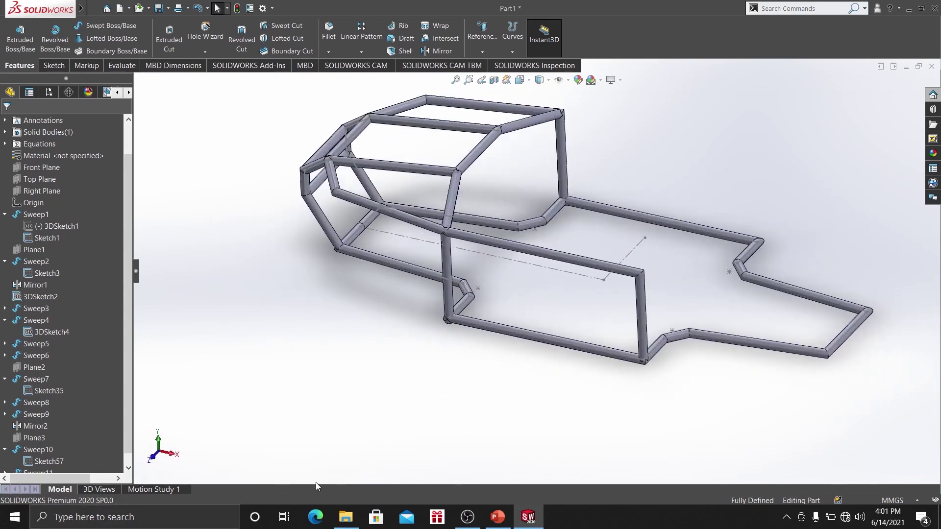
{"action": "scroll", "coordinate": [612, 258], "scroll_direction": "down", "scroll_amount": 2}
Delete the sweep that forms the rear leg and runs along the rear side bar, keeping its 3D sketch.
{"action": "scroll", "coordinate": [59, 441], "scroll_direction": "down", "scroll_amount": 1}
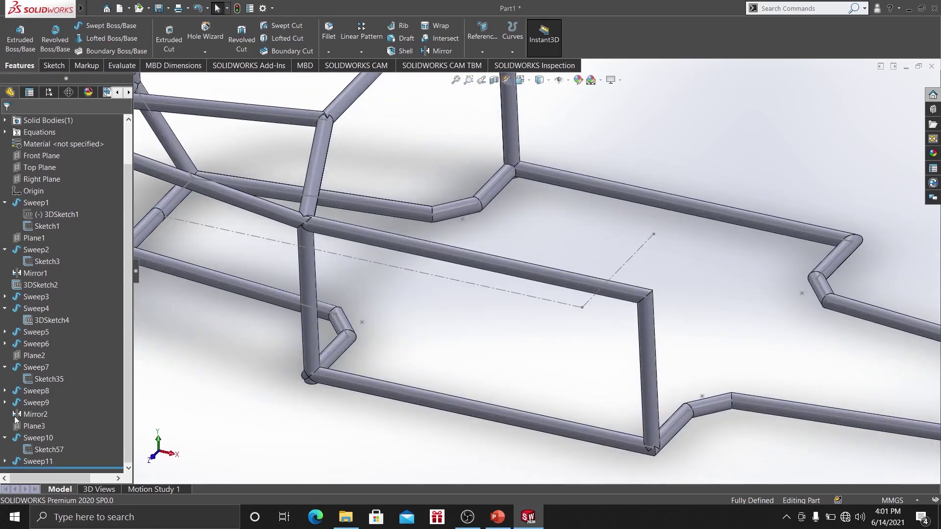
{"action": "left_click", "coordinate": [39, 465]}
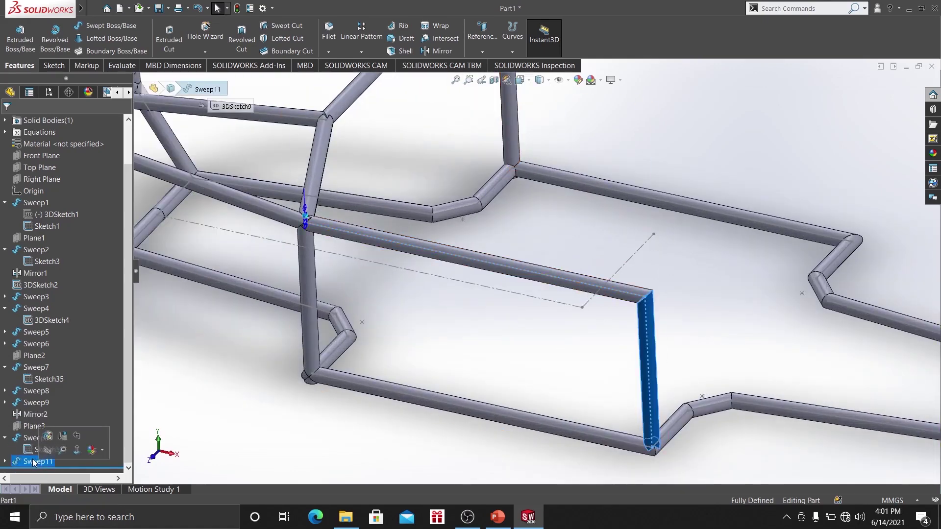
{"action": "right_click", "coordinate": [33, 464]}
{"action": "left_click", "coordinate": [70, 363]}
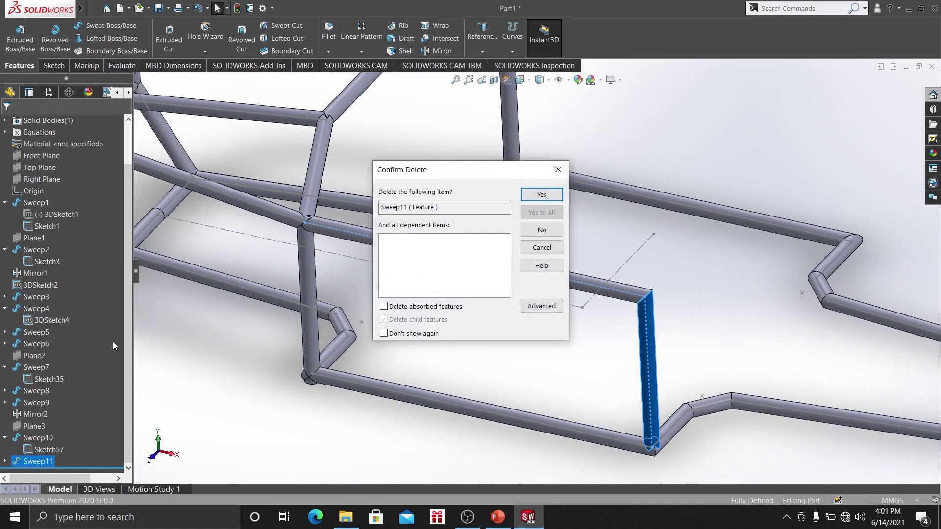
{"action": "left_click", "coordinate": [542, 194]}
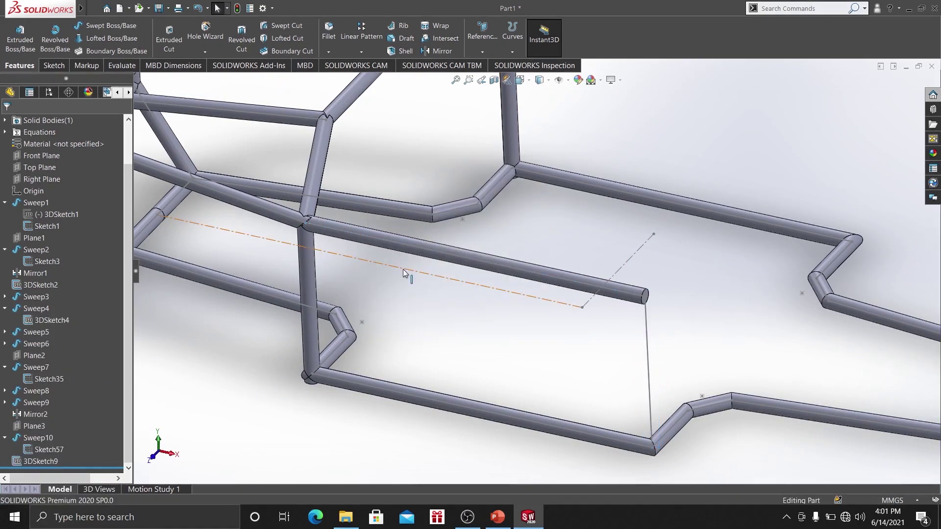
Delete the swept horizontal rear side bar while keeping its path sketch.
{"action": "left_click", "coordinate": [513, 262]}
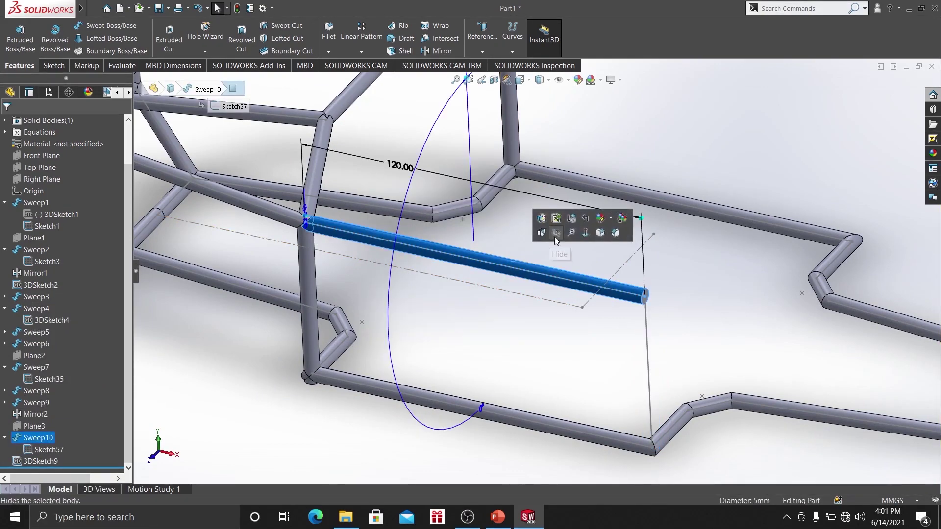
{"action": "right_click", "coordinate": [36, 441]}
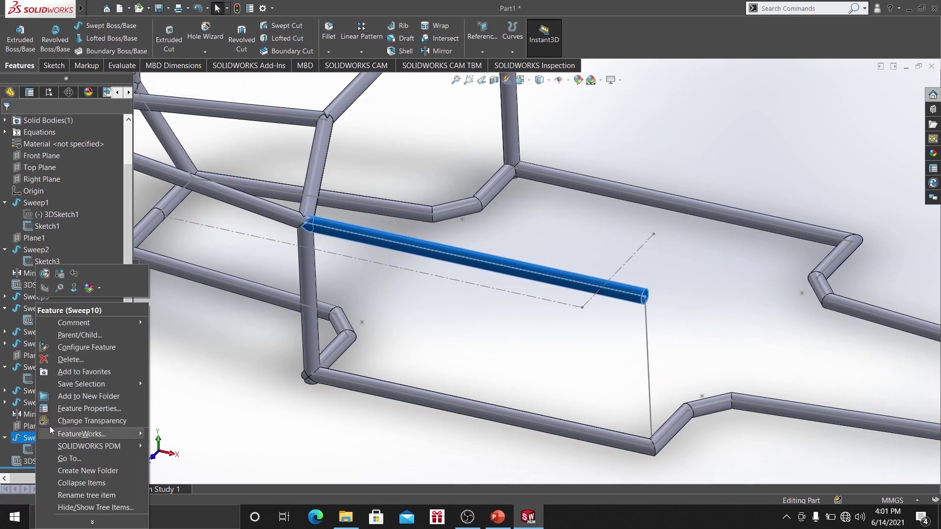
{"action": "left_click", "coordinate": [70, 357]}
{"action": "left_click", "coordinate": [558, 193]}
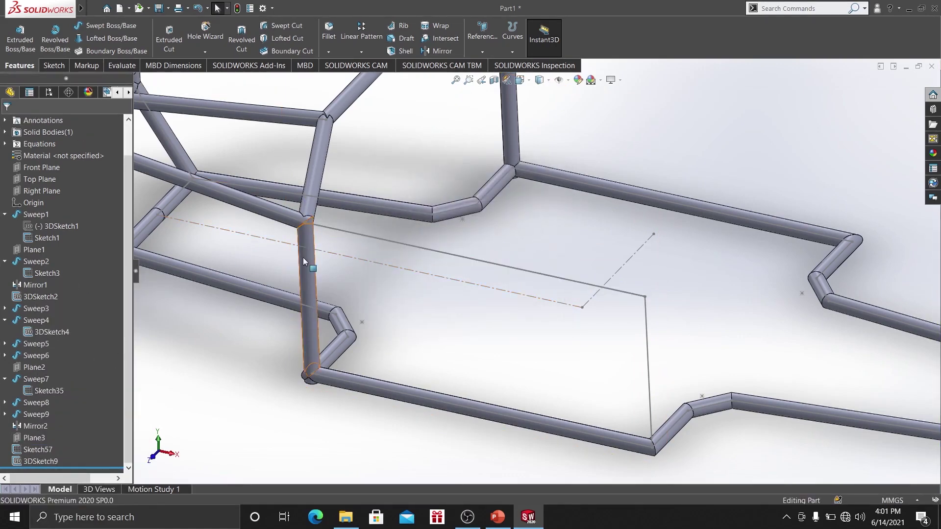
Open the front side bar's path sketch, examine its lines and dimensions, and exit the sketch.
{"action": "left_click", "coordinate": [272, 204]}
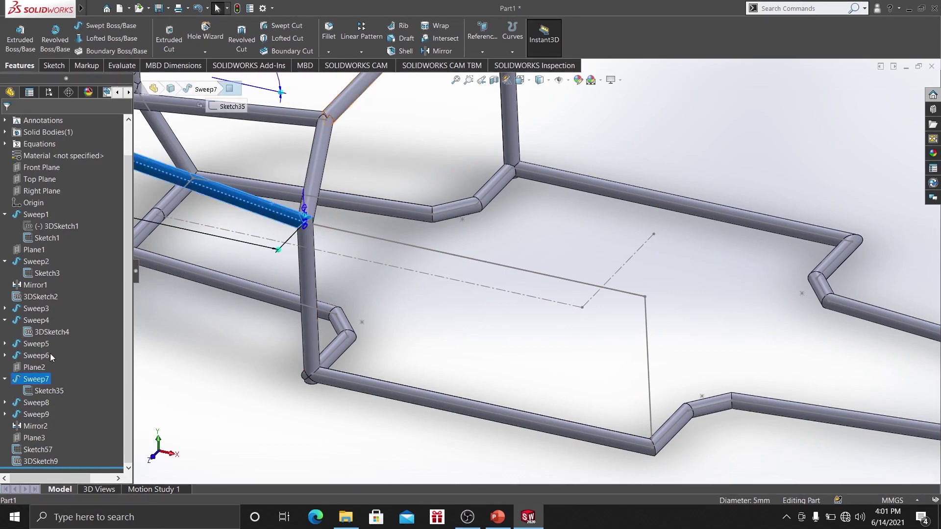
{"action": "left_click", "coordinate": [48, 391]}
{"action": "left_click", "coordinate": [37, 364]}
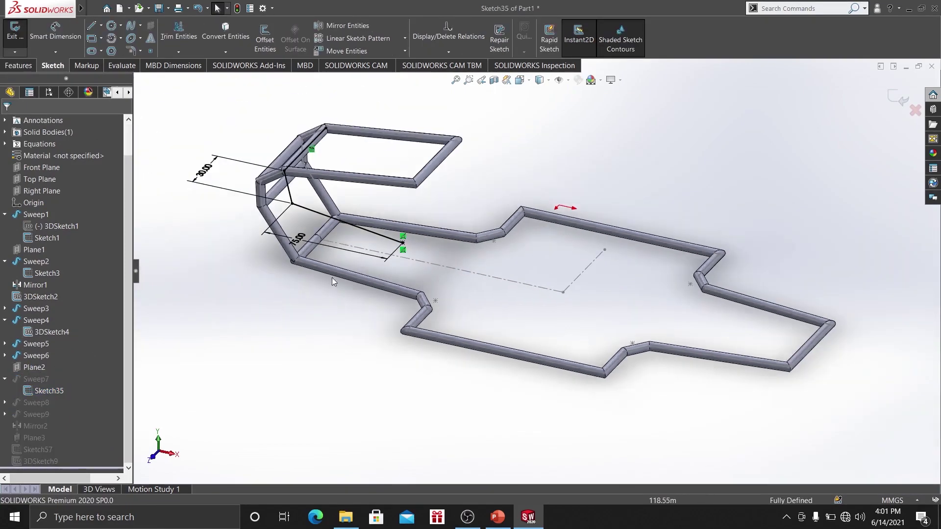
{"action": "middle_click_drag", "start_coordinate": [354, 276], "coordinate": [345, 330]}
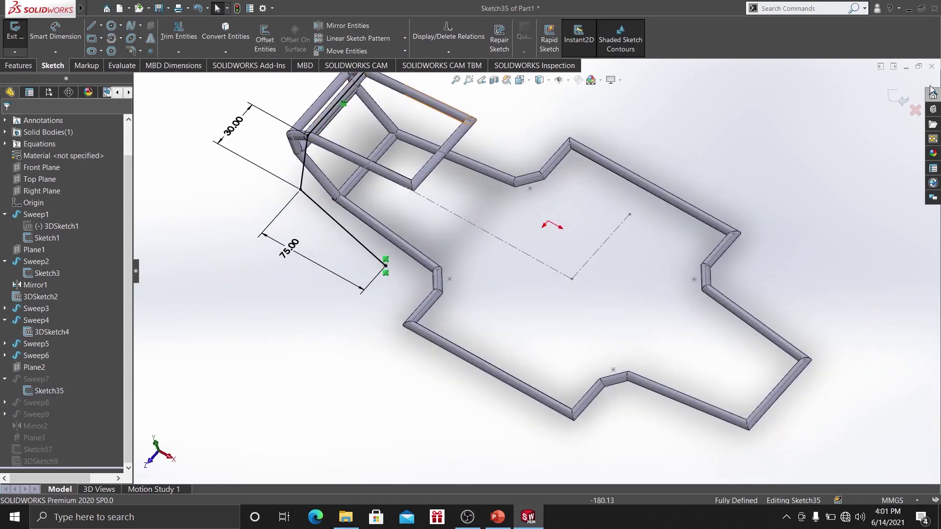
{"action": "left_click", "coordinate": [900, 96]}
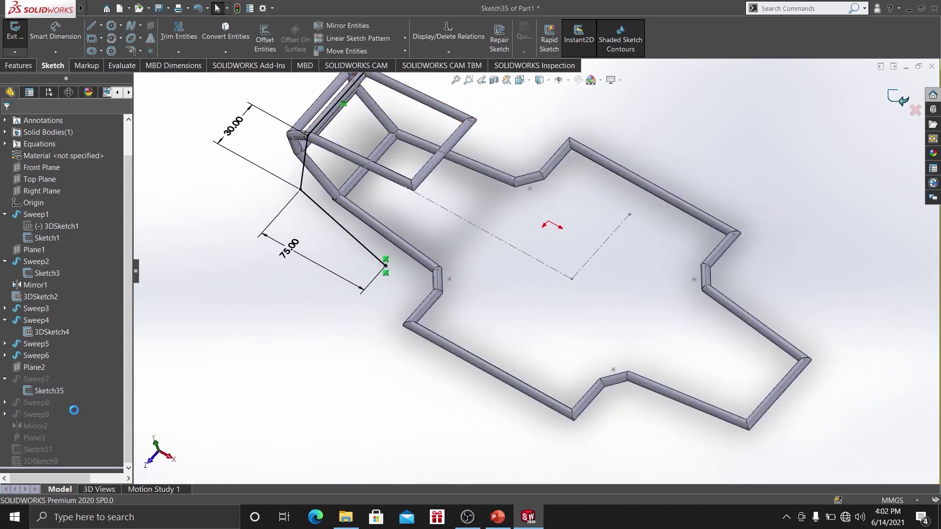
Delete the bent front side bar's sweep together with its dependent mirror feature, keeping the path sketch.
{"action": "right_click", "coordinate": [32, 402]}
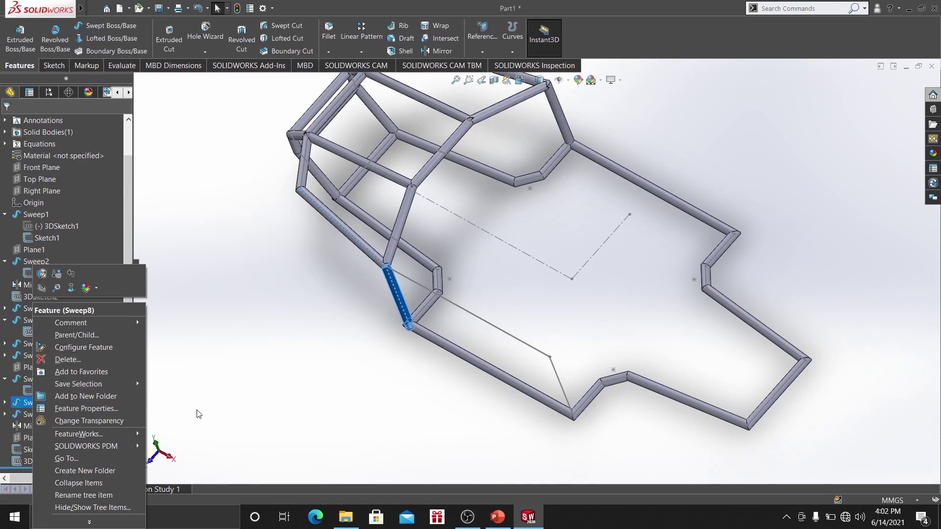
{"action": "key", "text": "Escape"}
{"action": "left_click", "coordinate": [38, 380]}
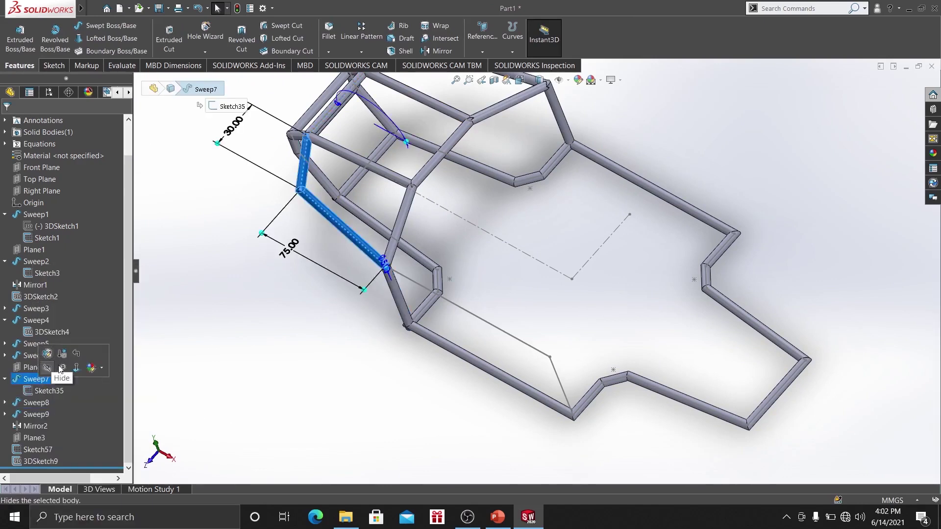
{"action": "right_click", "coordinate": [39, 378]}
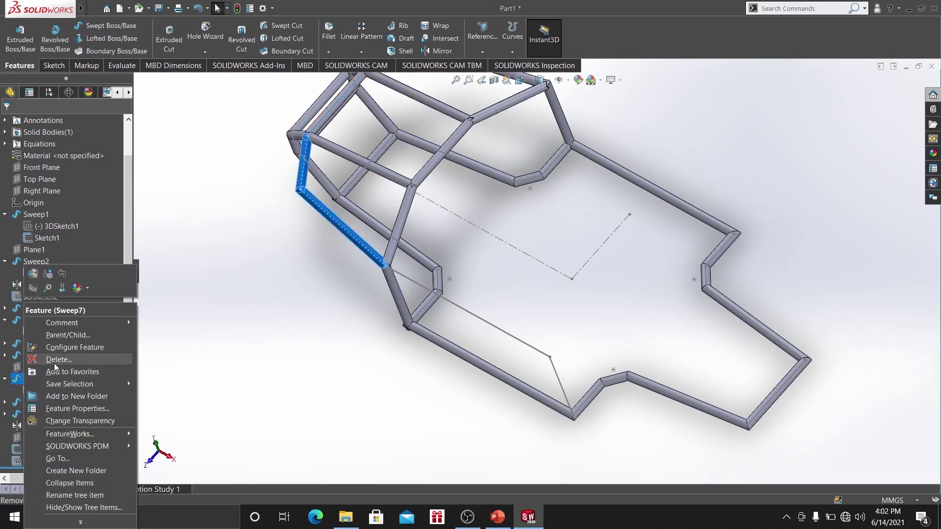
{"action": "left_click", "coordinate": [55, 362]}
{"action": "left_click", "coordinate": [542, 195]}
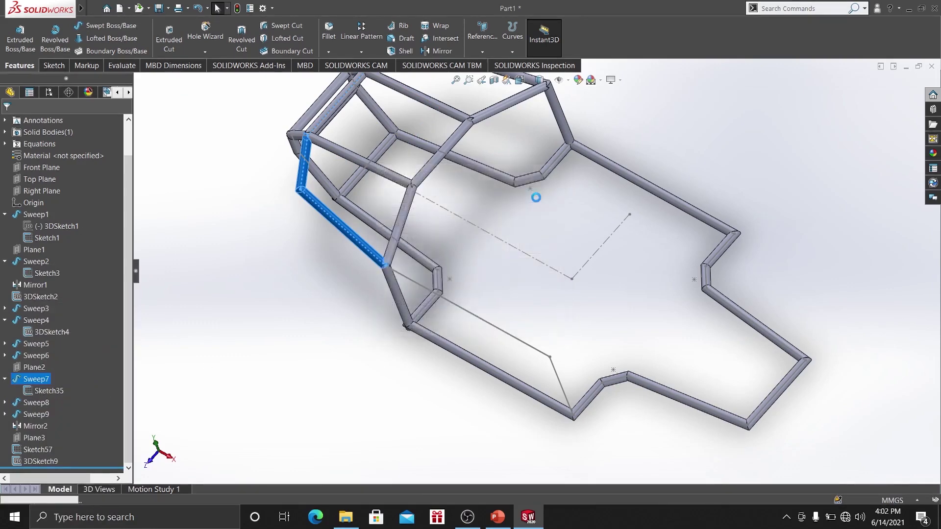
Delete the remaining sweep of the front side bar and its leg, keeping the 3D path sketch.
{"action": "middle_click_drag", "start_coordinate": [343, 338], "coordinate": [362, 247]}
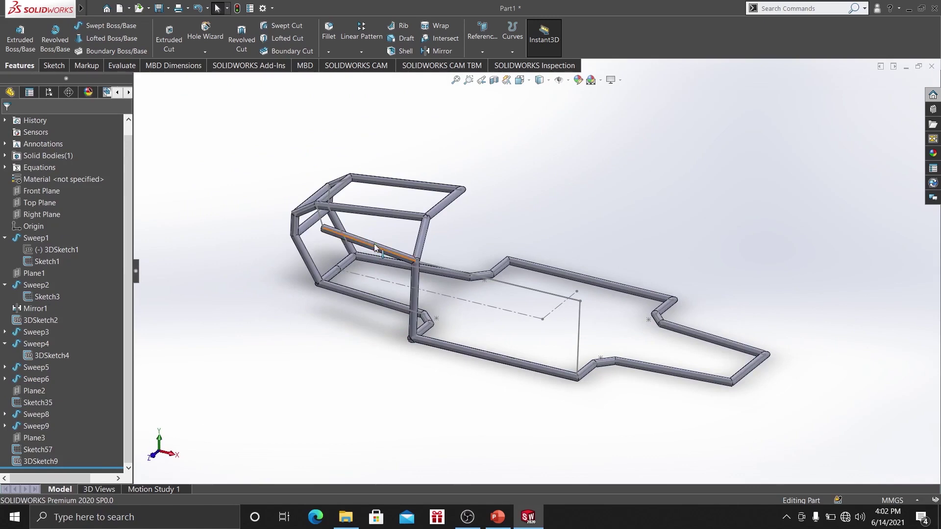
{"action": "left_click", "coordinate": [375, 247]}
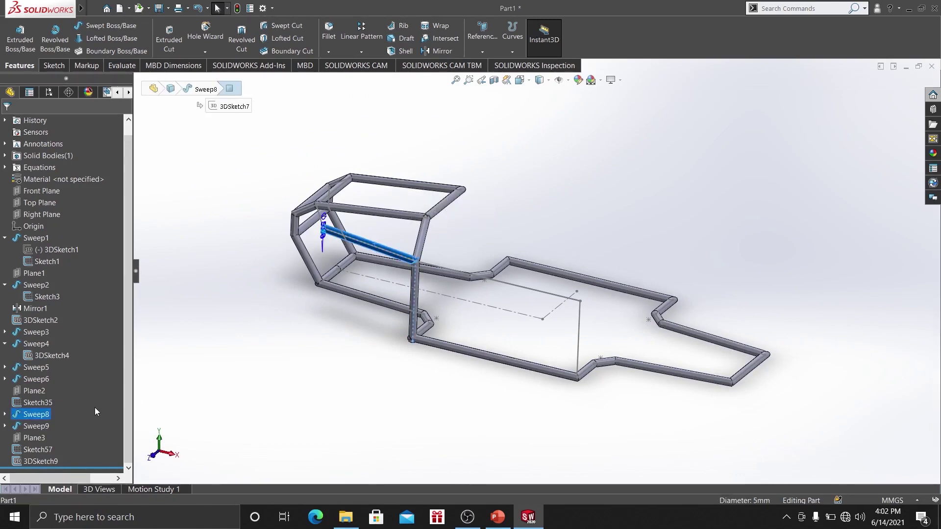
{"action": "right_click", "coordinate": [37, 416]}
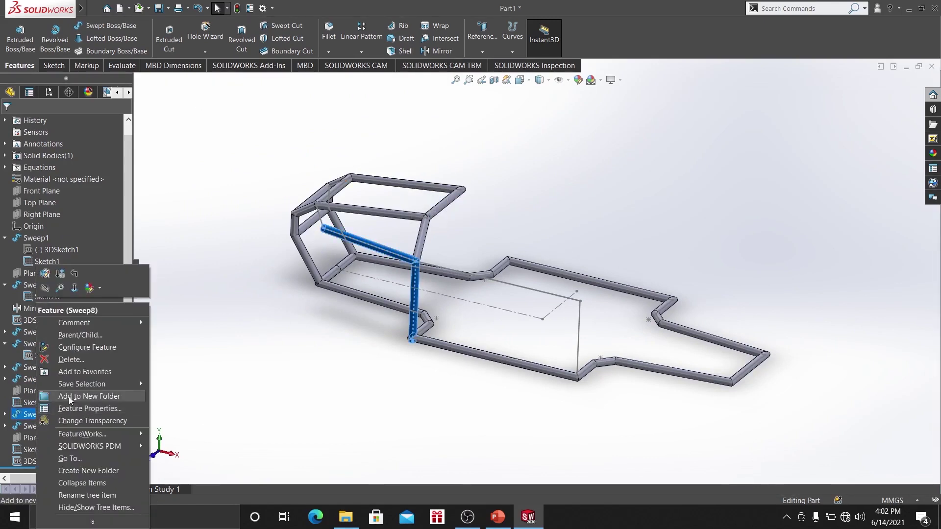
{"action": "left_click", "coordinate": [81, 360]}
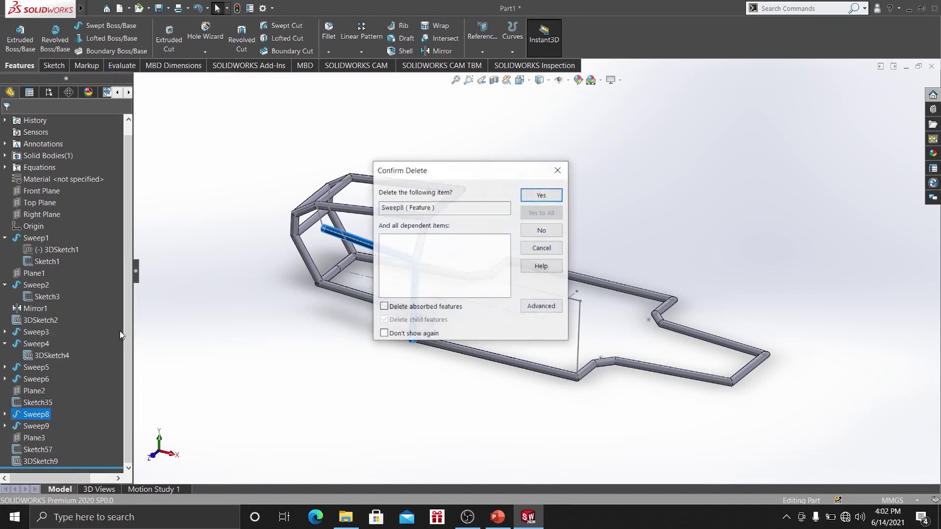
{"action": "left_click", "coordinate": [547, 193]}
Open the front side bar's path sketch for editing and start a new line.
{"action": "middle_click_drag", "start_coordinate": [567, 206], "coordinate": [492, 294]}
{"action": "scroll", "coordinate": [491, 294], "scroll_direction": "down", "scroll_amount": 2}
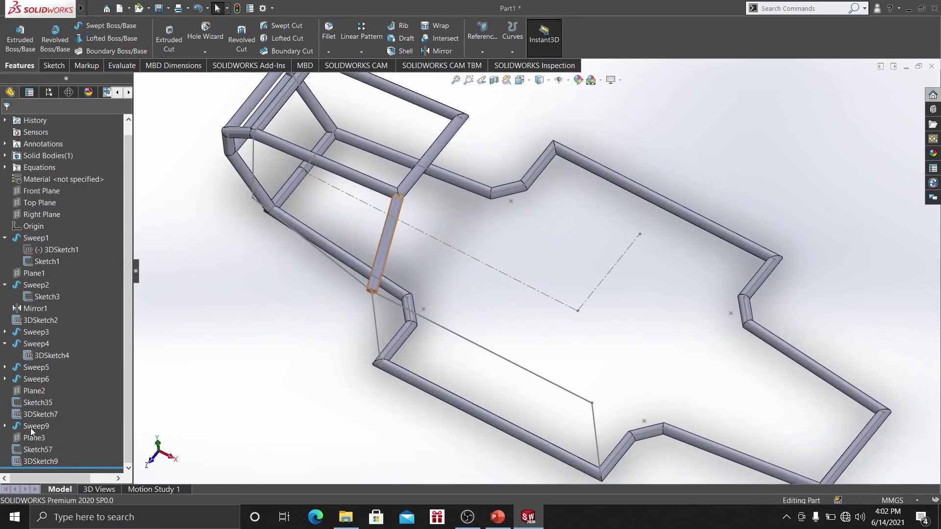
{"action": "left_click", "coordinate": [32, 404]}
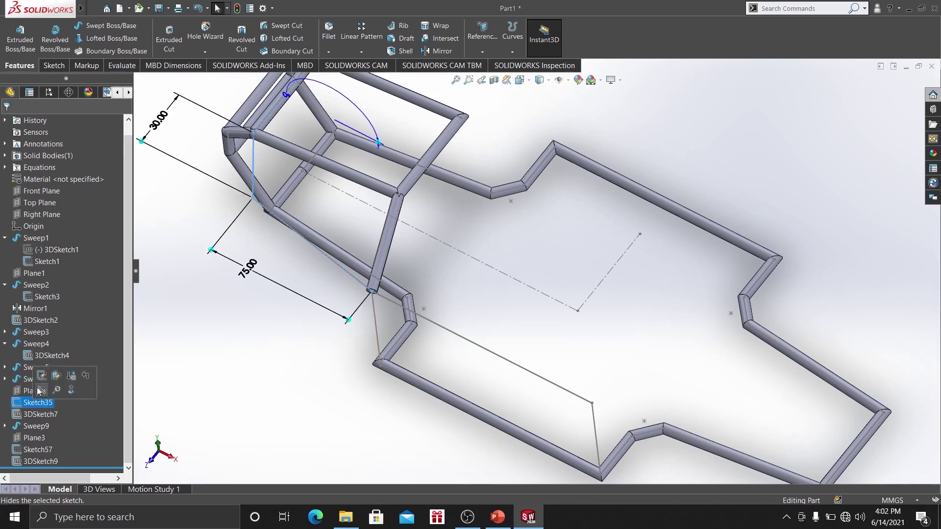
{"action": "left_click", "coordinate": [41, 378]}
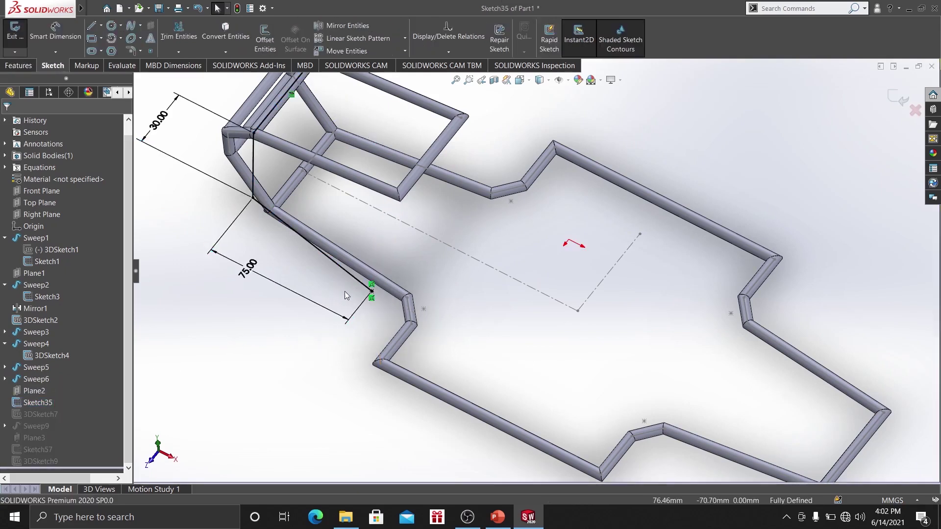
{"action": "key", "text": "l"}
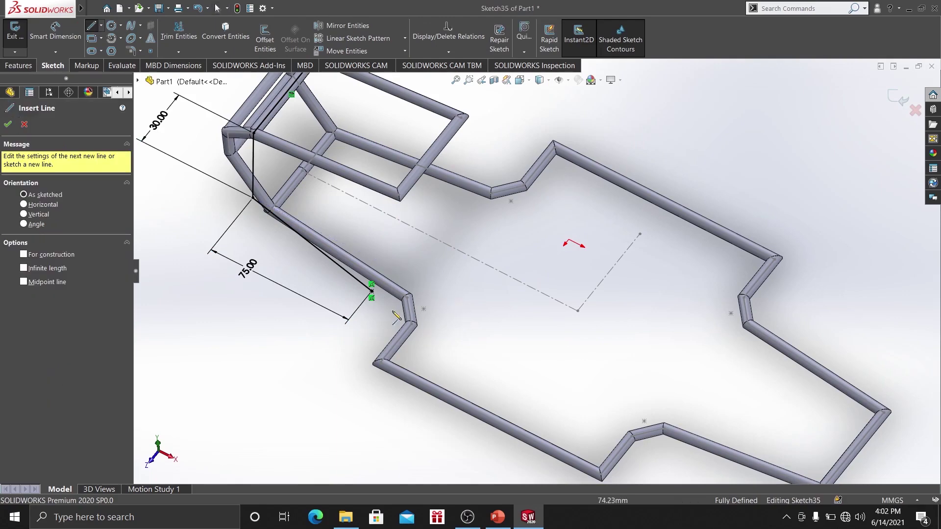
Extend the sketch with a straight line from the 75 mm segment's free end, parallel to the side rail, reaching the rail's far corner.
{"action": "key", "text": "space"}
{"action": "left_click", "coordinate": [399, 256]}
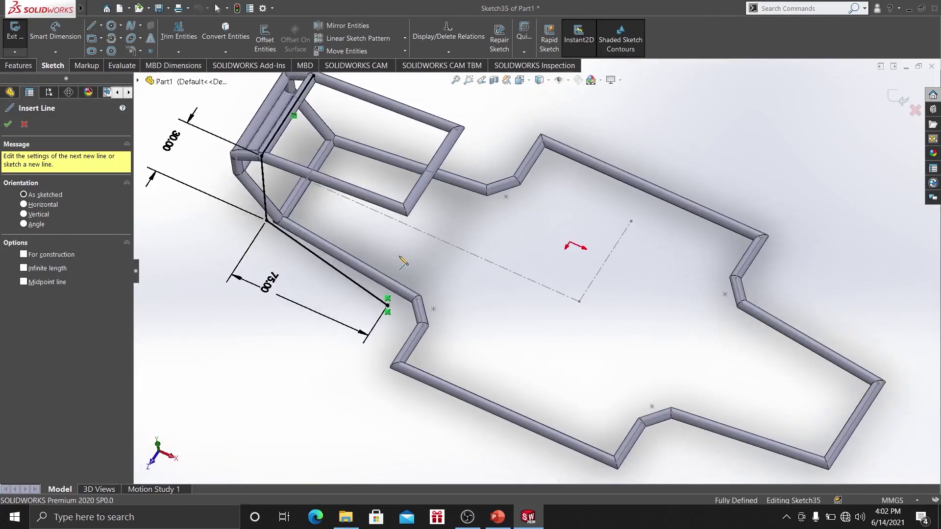
{"action": "scroll", "coordinate": [489, 345], "scroll_direction": "down", "scroll_amount": 5}
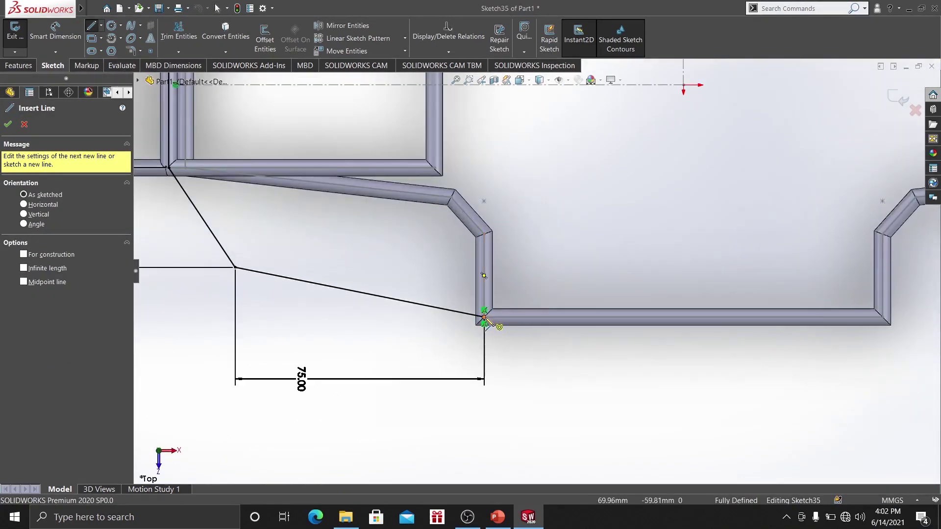
{"action": "left_click", "coordinate": [485, 317]}
{"action": "left_click", "coordinate": [883, 318]}
{"action": "right_click", "coordinate": [743, 235]}
{"action": "left_click", "coordinate": [760, 247]}
{"action": "scroll", "coordinate": [685, 275], "scroll_direction": "up", "scroll_amount": 3}
{"action": "mouse_move", "coordinate": [686, 275]}
{"action": "middle_mouse_down"}
{"action": "mouse_move", "coordinate": [643, 205]}
{"action": "mouse_move", "coordinate": [637, 211]}
{"action": "middle_mouse_up"}
Sweep a 5 mm circular profile along the open chain of connected sketch lines to form the upper side tube.
{"action": "left_click", "coordinate": [20, 65]}
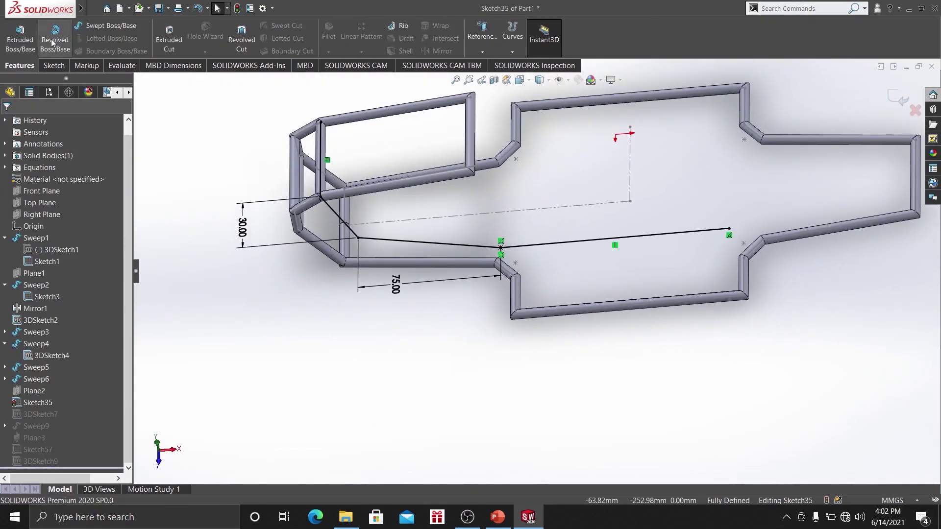
{"action": "left_click", "coordinate": [82, 31]}
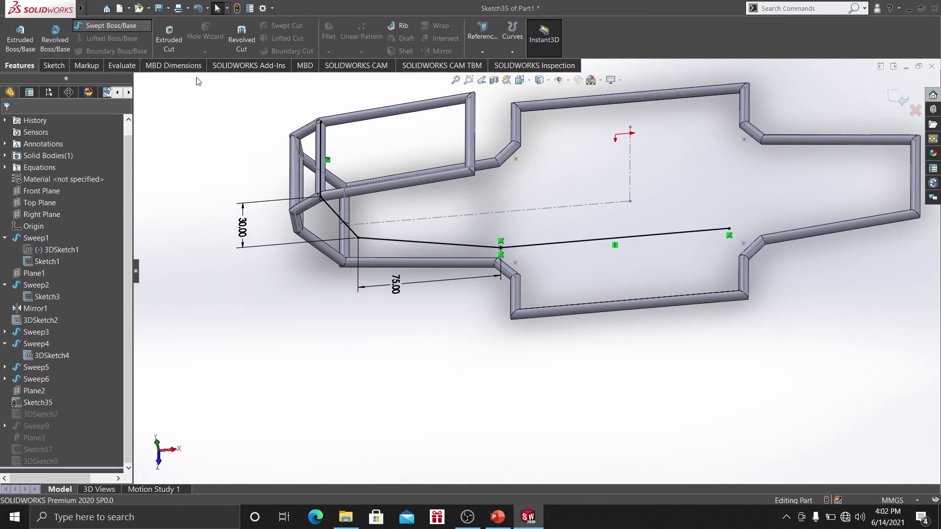
{"action": "left_click", "coordinate": [549, 245]}
{"action": "left_click", "coordinate": [55, 168]}
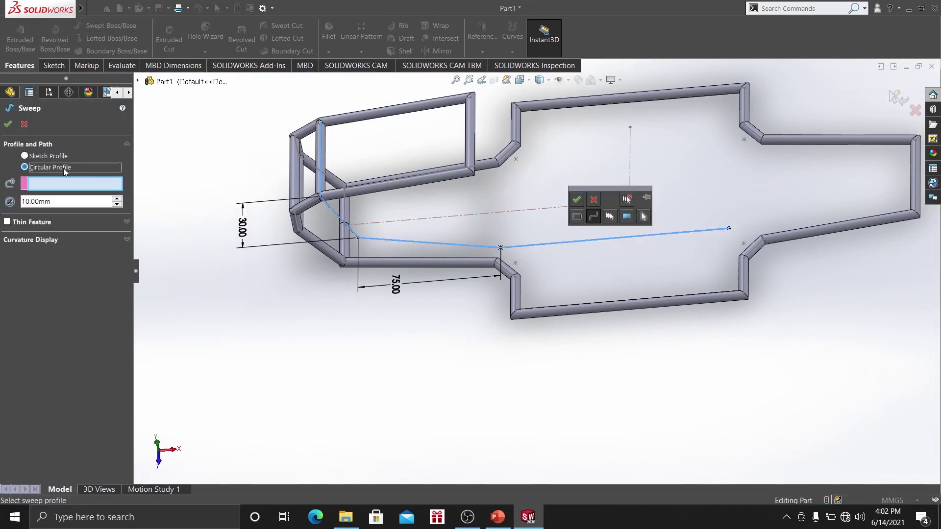
{"action": "left_click", "coordinate": [577, 201]}
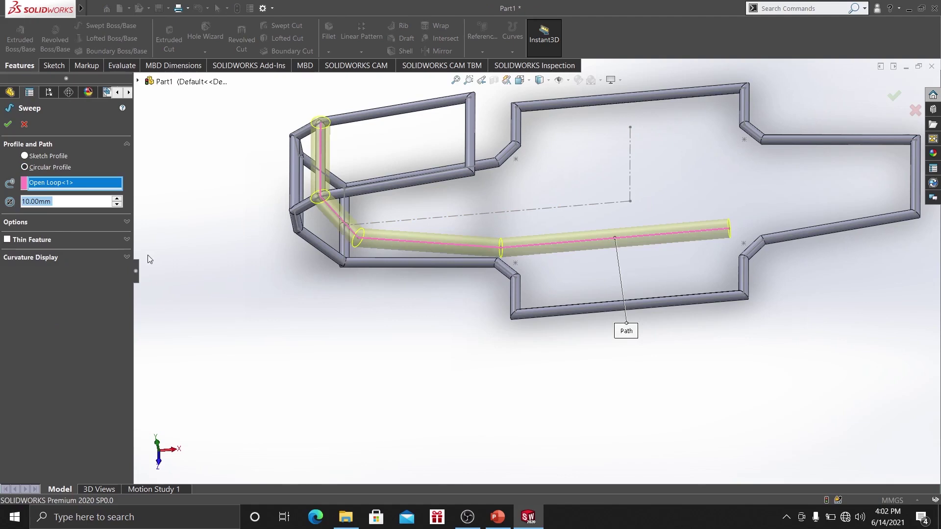
{"action": "scroll", "coordinate": [149, 259], "scroll_direction": "down", "scroll_amount": 5}
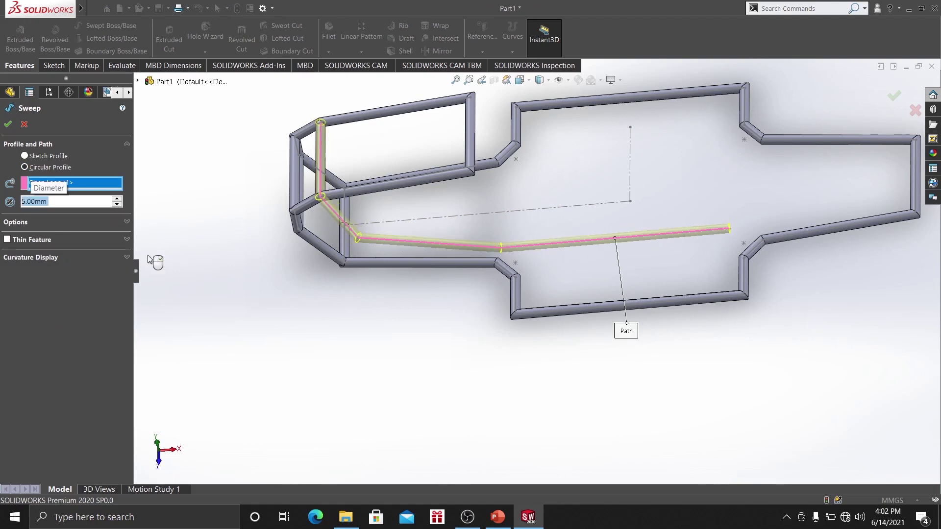
{"action": "left_click", "coordinate": [8, 123]}
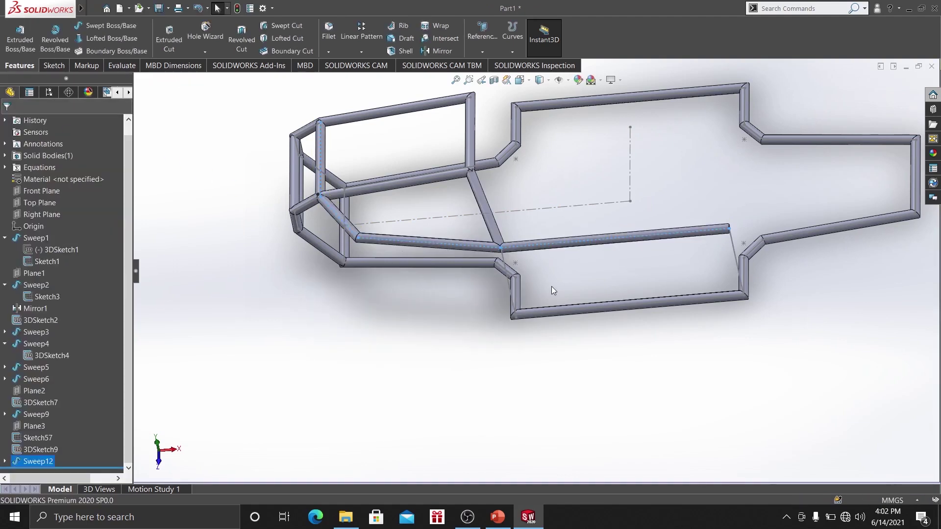
Sweep a 5 mm circular profile along 3DSketch7 to form the front brace down to the side rail's corner.
{"action": "left_click", "coordinate": [666, 266]}
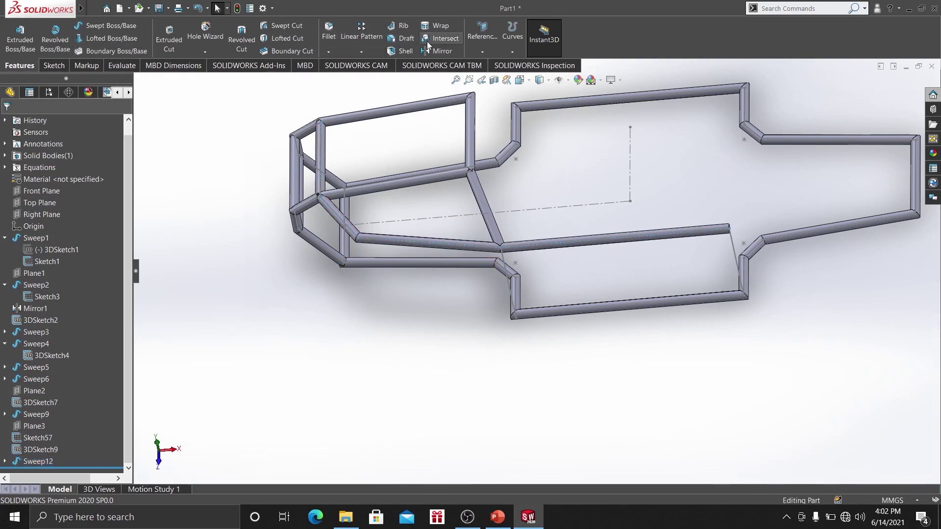
{"action": "left_click", "coordinate": [100, 27]}
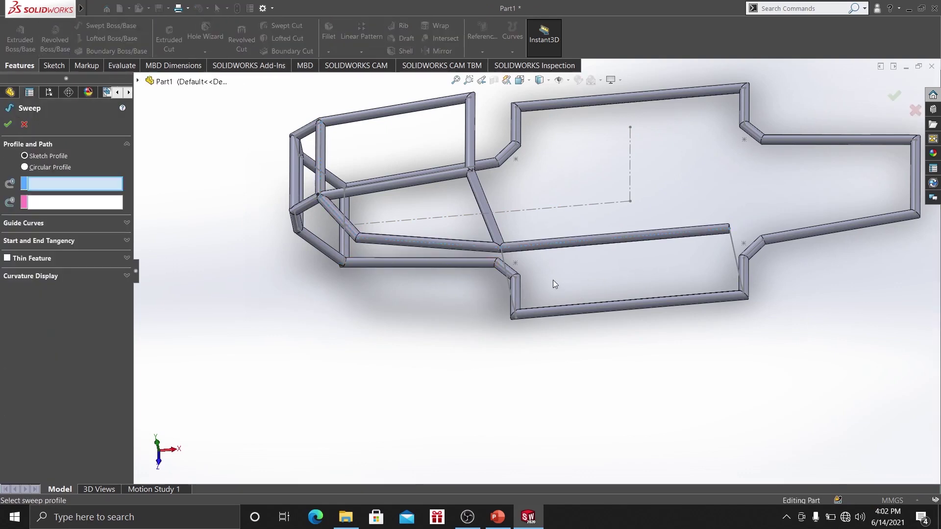
{"action": "middle_click_drag", "start_coordinate": [506, 269], "coordinate": [520, 253]}
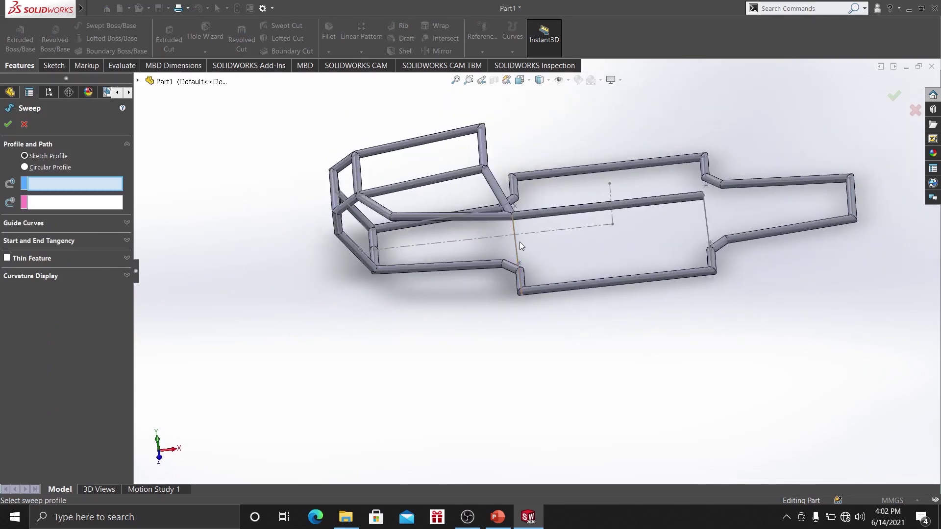
{"action": "left_click", "coordinate": [51, 168]}
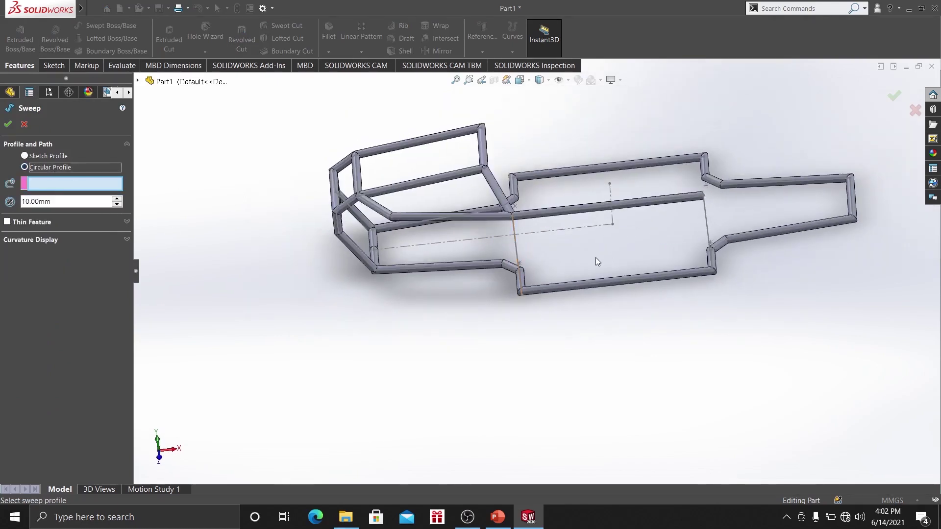
{"action": "left_click", "coordinate": [514, 237]}
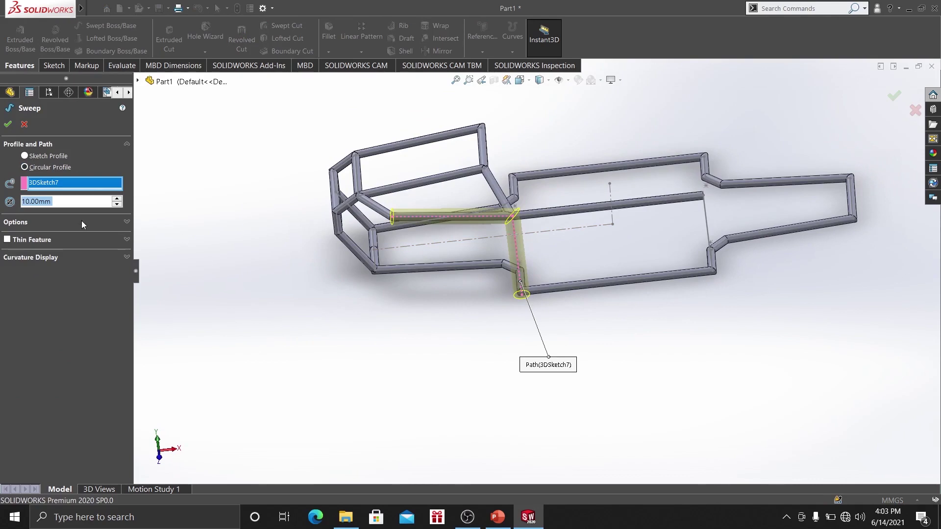
{"action": "type", "text": "5"}
{"action": "key", "text": "Return"}
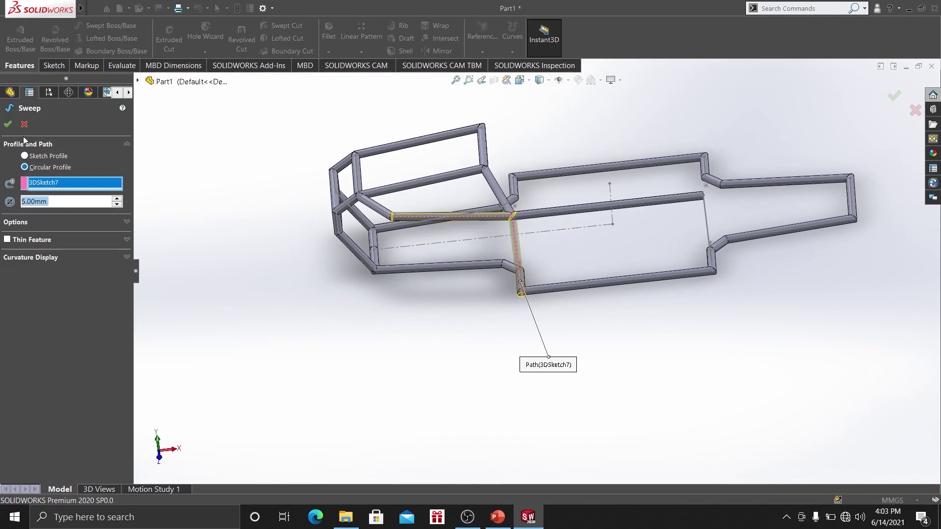
{"action": "middle_click_drag", "start_coordinate": [551, 243], "coordinate": [505, 247]}
{"action": "scroll", "coordinate": [490, 238], "scroll_direction": "down", "scroll_amount": 4}
{"action": "scroll", "coordinate": [534, 257], "scroll_direction": "up", "scroll_amount": 2}
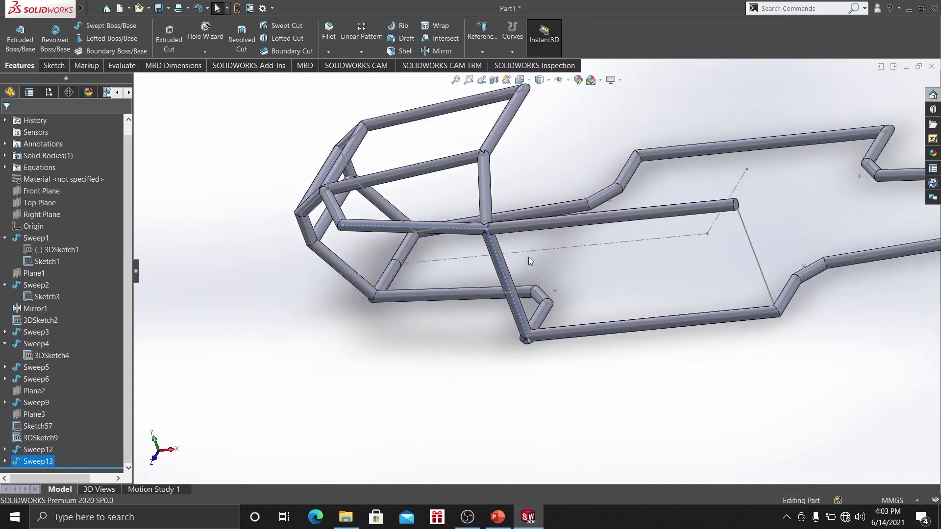
Sweep a 5 mm circular profile along the open path joining the upper side line to the side rail's rear corner.
{"action": "scroll", "coordinate": [575, 287], "scroll_direction": "up", "scroll_amount": 1}
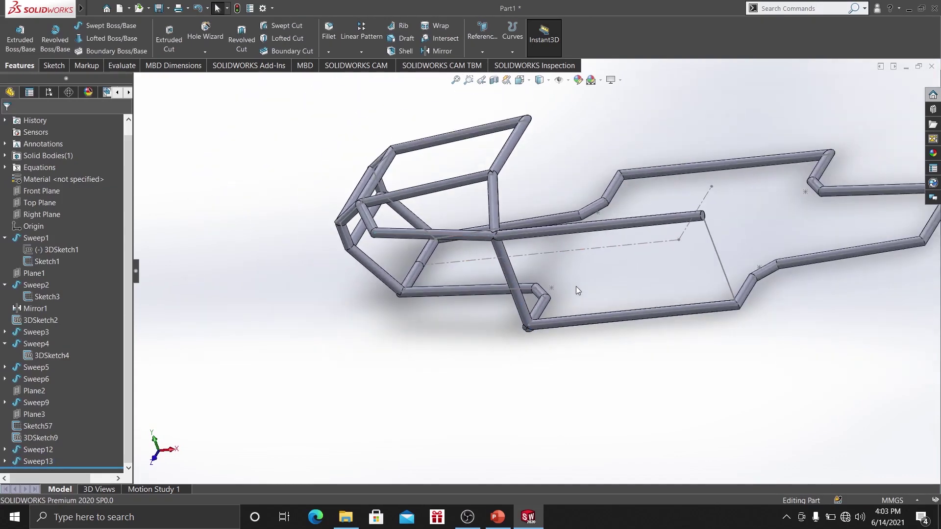
{"action": "middle_click_drag", "start_coordinate": [572, 279], "coordinate": [564, 283]}
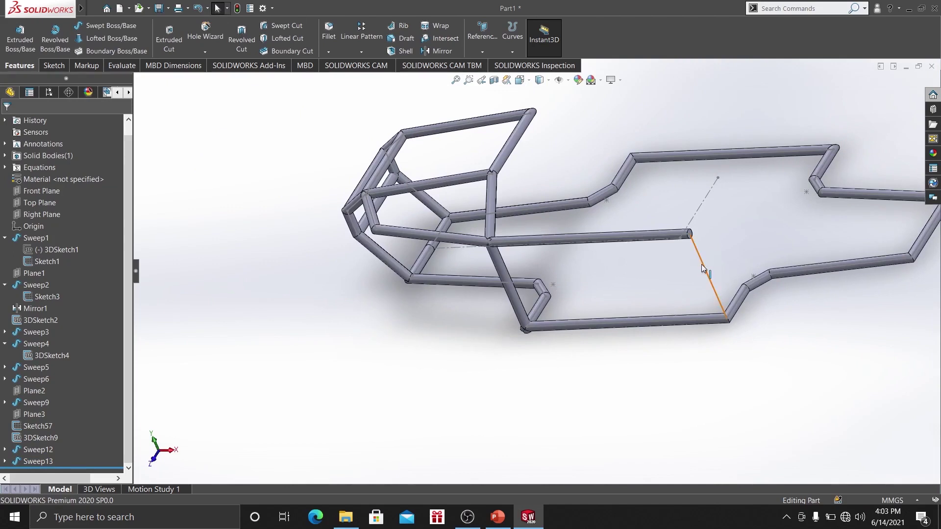
{"action": "left_click", "coordinate": [95, 27]}
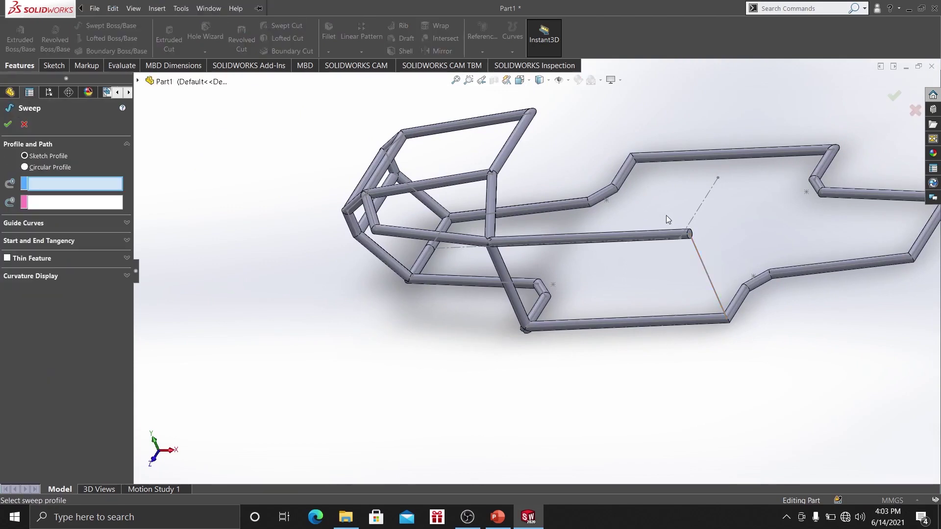
{"action": "left_click", "coordinate": [701, 256]}
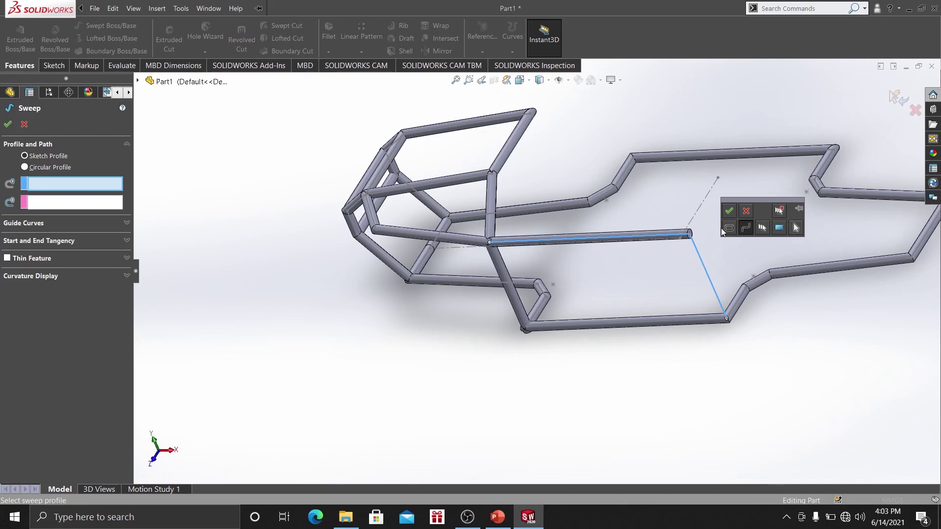
{"action": "left_click", "coordinate": [25, 167]}
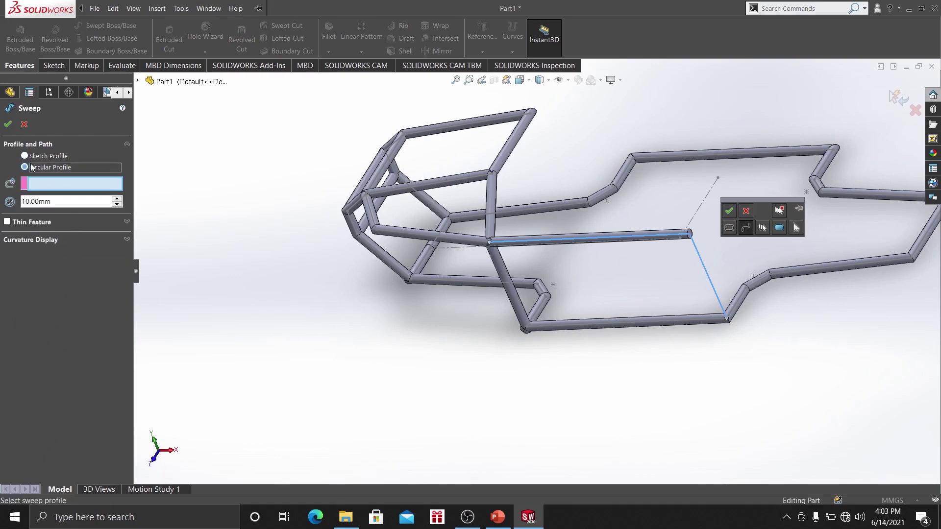
{"action": "left_click", "coordinate": [728, 212]}
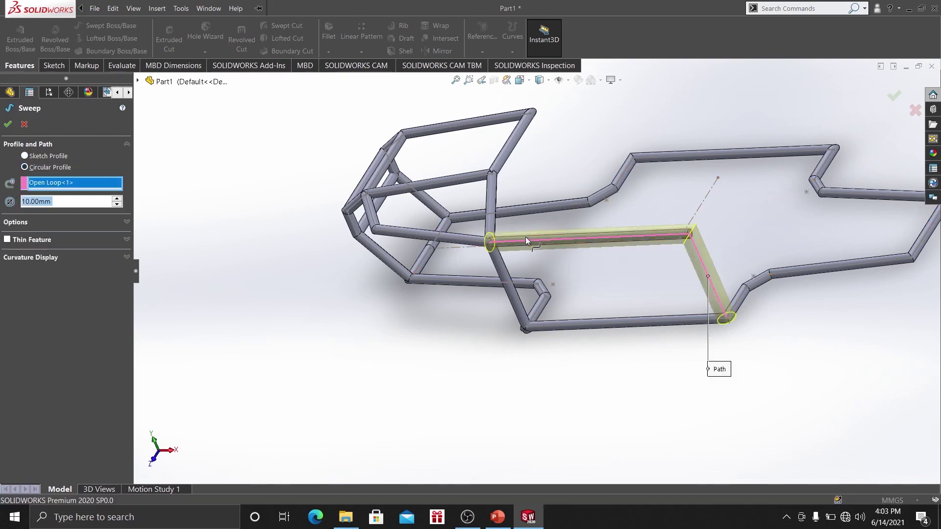
{"action": "type", "text": "5"}
{"action": "key", "text": "Return"}
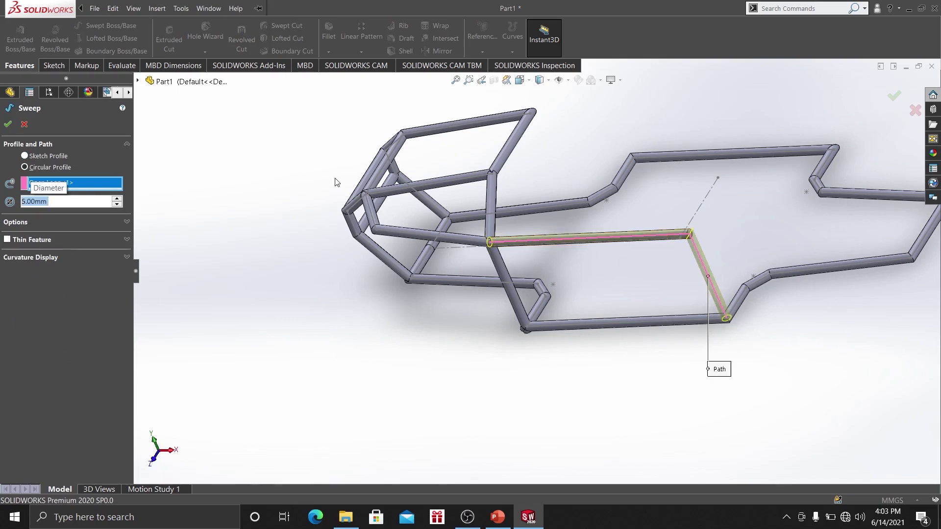
{"action": "left_click", "coordinate": [8, 124]}
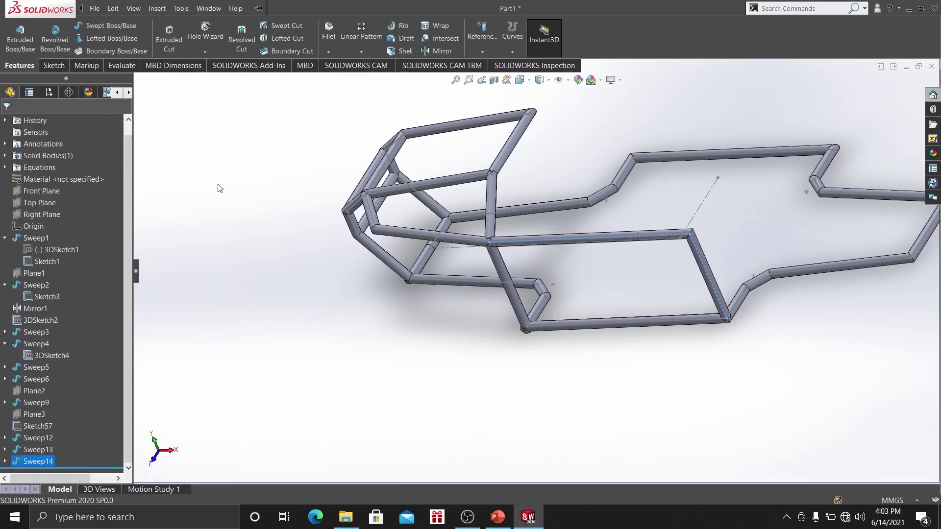
Mirror the side-tube sweeps Sweep12, Sweep9, Sweep13 and Sweep14 about the Front Plane.
{"action": "scroll", "coordinate": [563, 238], "scroll_direction": "up", "scroll_amount": 3}
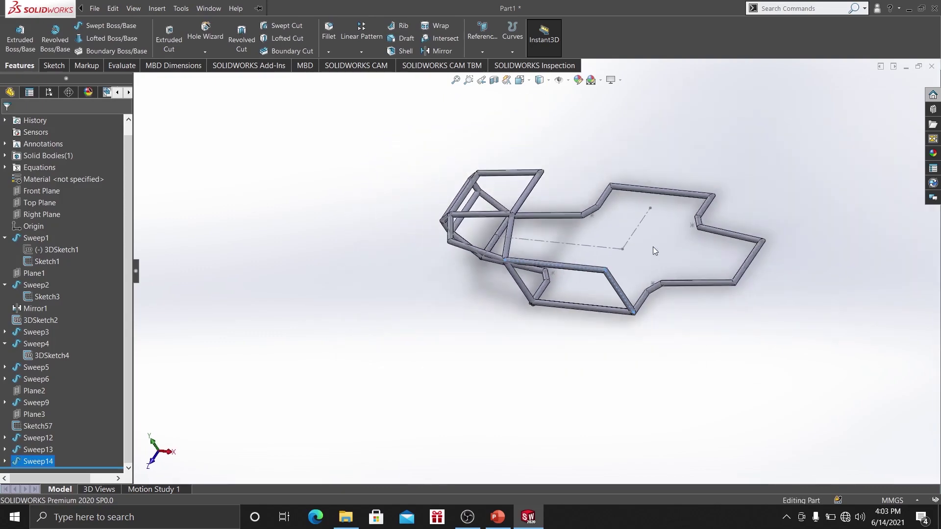
{"action": "middle_click_drag", "start_coordinate": [622, 240], "coordinate": [629, 277]}
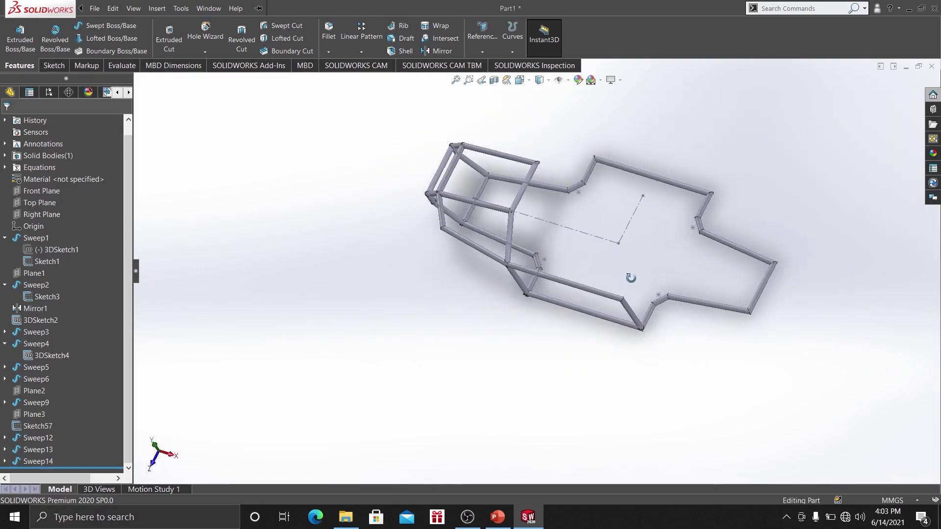
{"action": "left_click", "coordinate": [439, 51]}
{"action": "scroll", "coordinate": [568, 292], "scroll_direction": "down", "scroll_amount": 2}
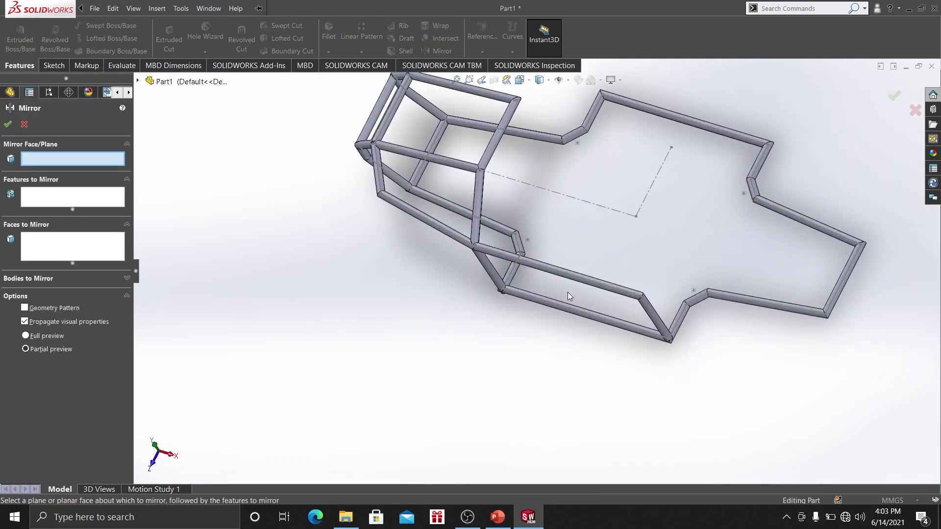
{"action": "left_click", "coordinate": [162, 82]}
{"action": "left_click", "coordinate": [183, 167]}
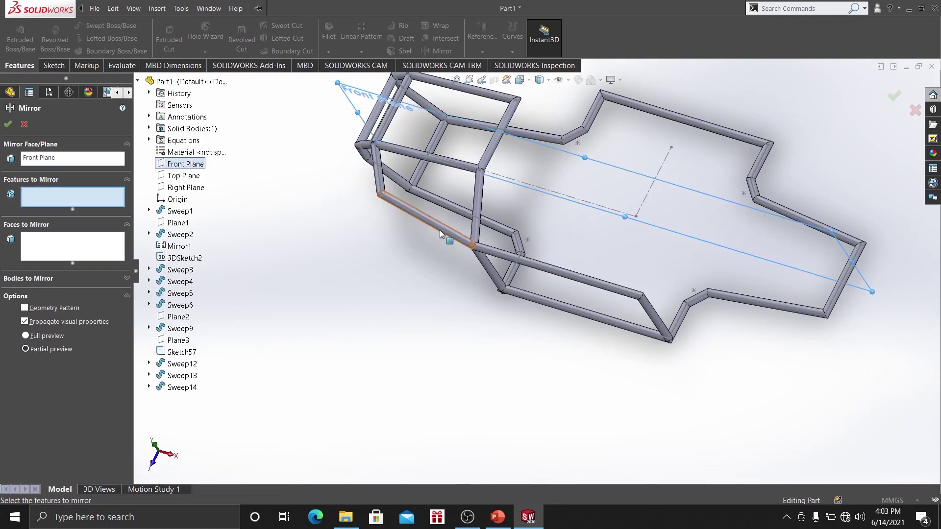
{"action": "left_click", "coordinate": [432, 227]}
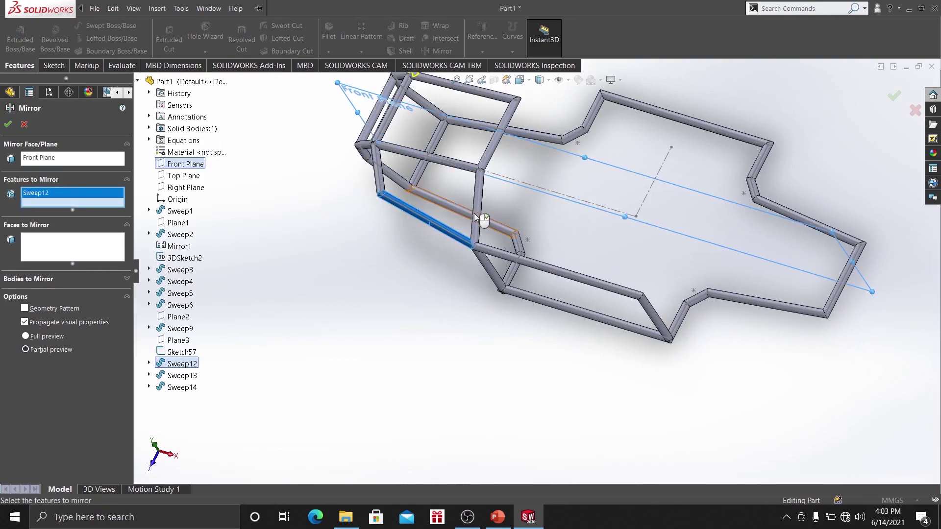
{"action": "left_click", "coordinate": [479, 214]}
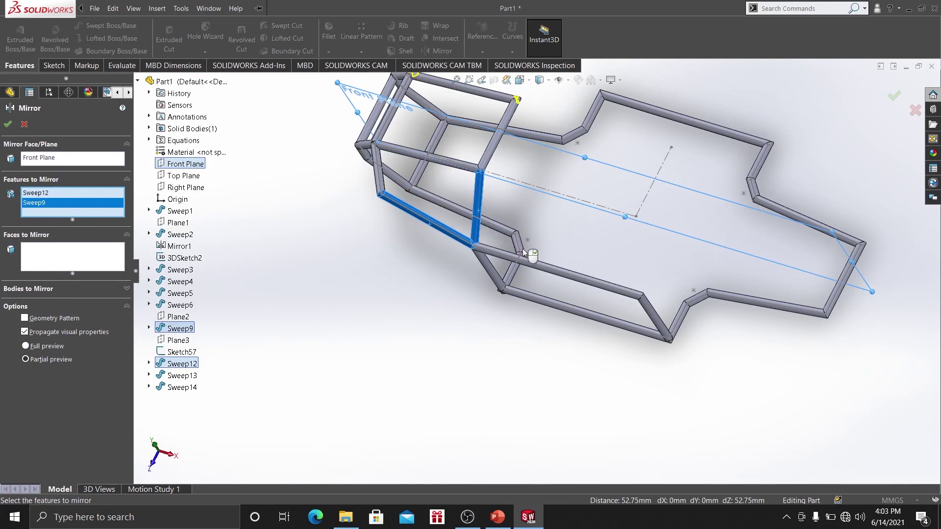
{"action": "left_click", "coordinate": [492, 273]}
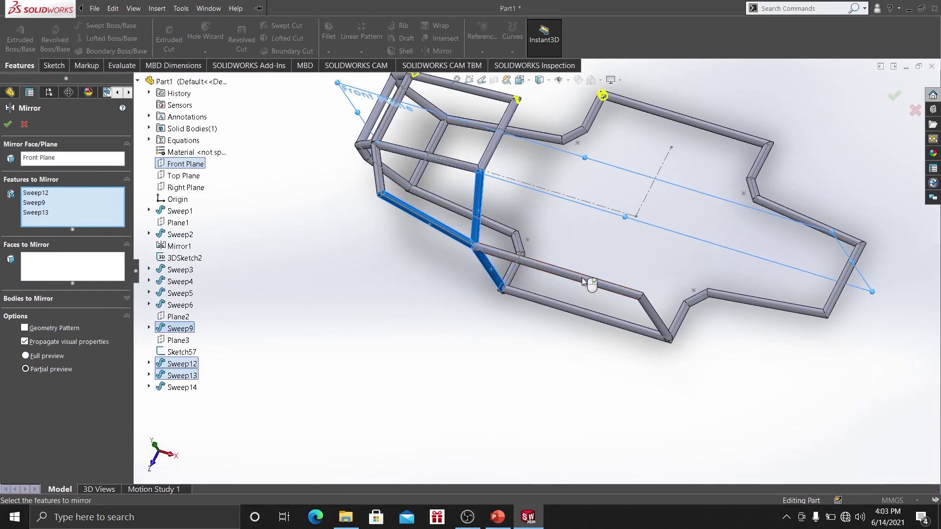
{"action": "left_click", "coordinate": [654, 314]}
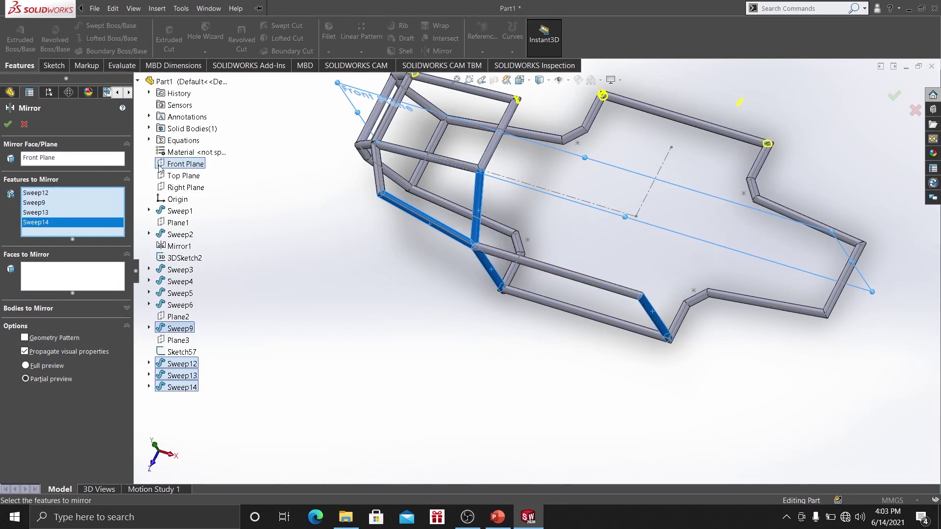
{"action": "left_click", "coordinate": [7, 124]}
{"action": "key", "text": "f"}
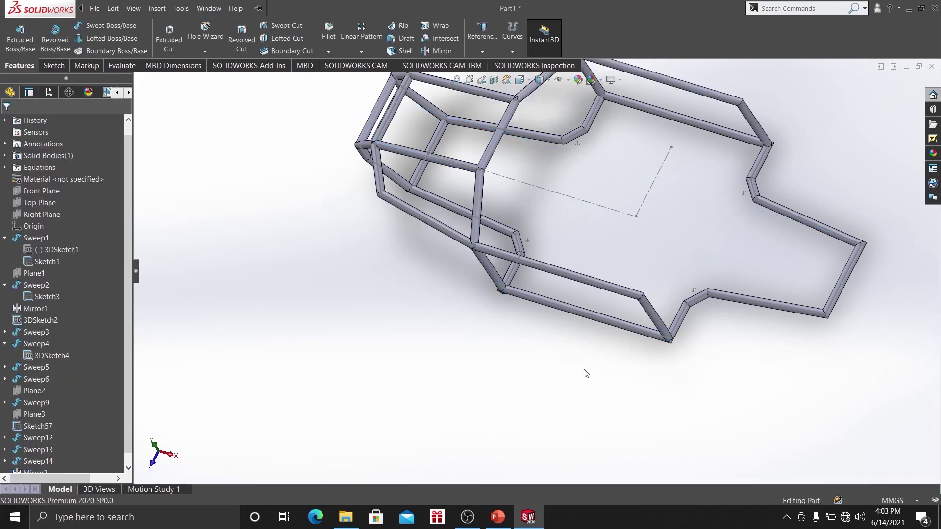
Sketch a slanted line about 58 mm long on Plane1, rising outward from the free end of the lower frame rail.
{"action": "middle_click_drag", "start_coordinate": [596, 374], "coordinate": [624, 259]}
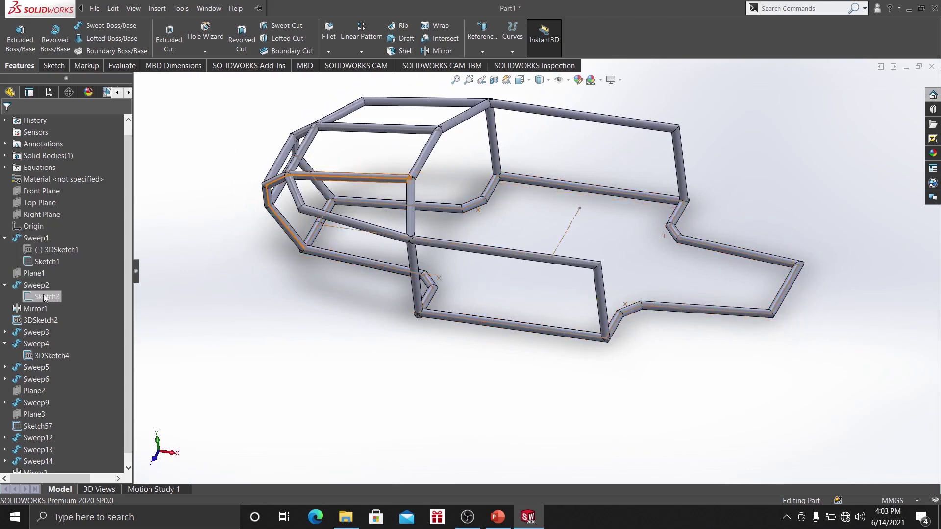
{"action": "left_click", "coordinate": [28, 274]}
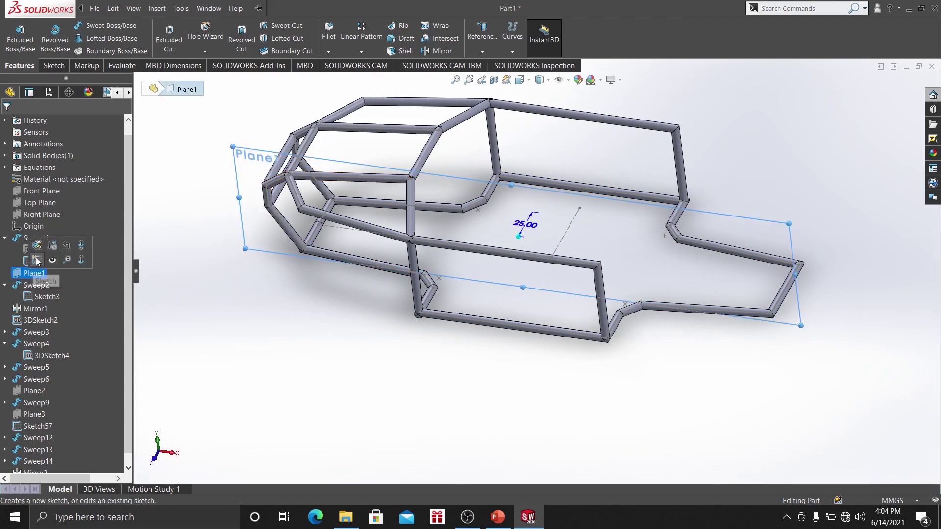
{"action": "left_click", "coordinate": [40, 263]}
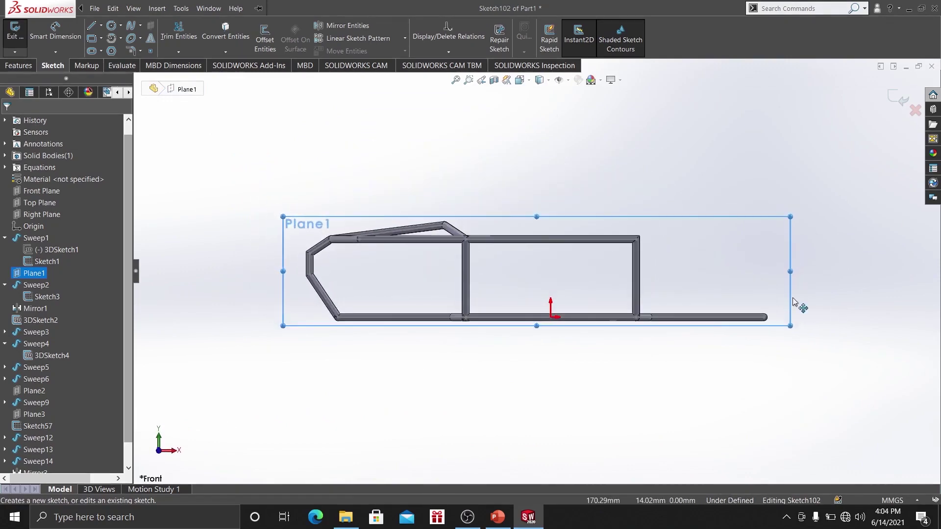
{"action": "left_click", "coordinate": [90, 26]}
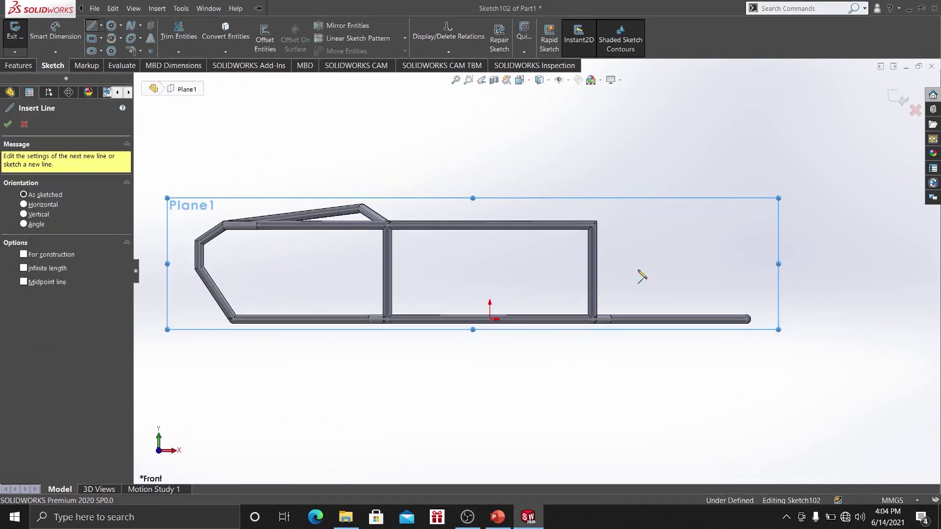
{"action": "scroll", "coordinate": [719, 307], "scroll_direction": "down", "scroll_amount": 3}
{"action": "left_click", "coordinate": [749, 333]}
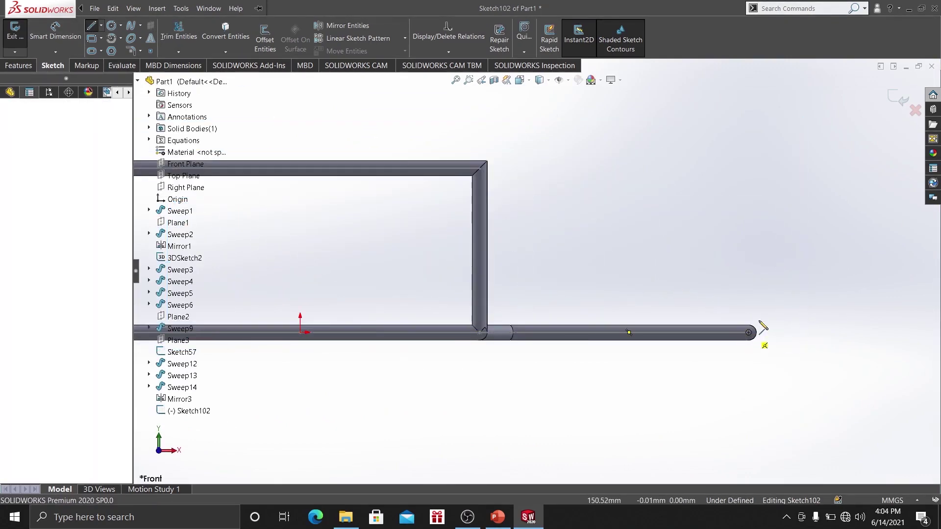
{"action": "scroll", "coordinate": [804, 193], "scroll_direction": "up", "scroll_amount": 2}
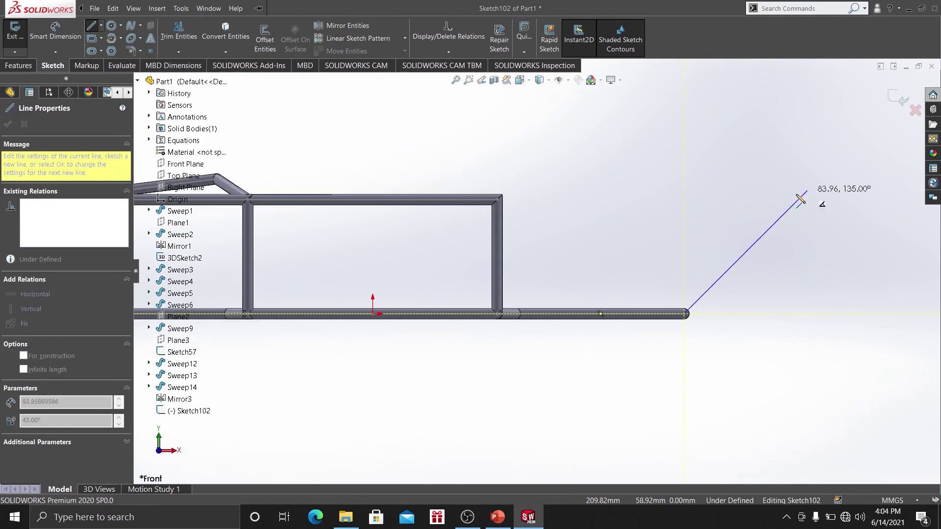
{"action": "left_click", "coordinate": [741, 205]}
{"action": "right_click", "coordinate": [677, 181]}
{"action": "left_click", "coordinate": [713, 187]}
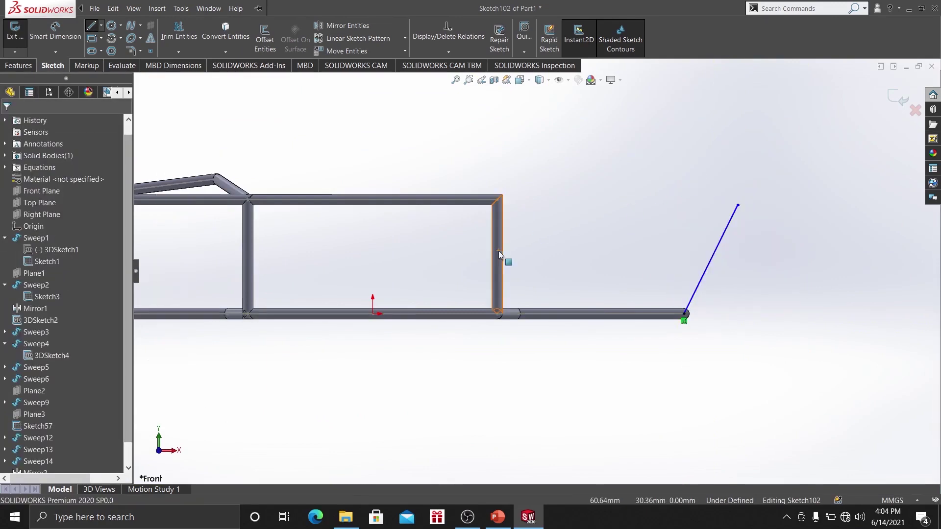
Dimension the slanted line with a 50 mm vertical height and a 25 mm horizontal offset.
{"action": "scroll", "coordinate": [519, 264], "scroll_direction": "up", "scroll_amount": 3}
{"action": "left_click", "coordinate": [55, 33]}
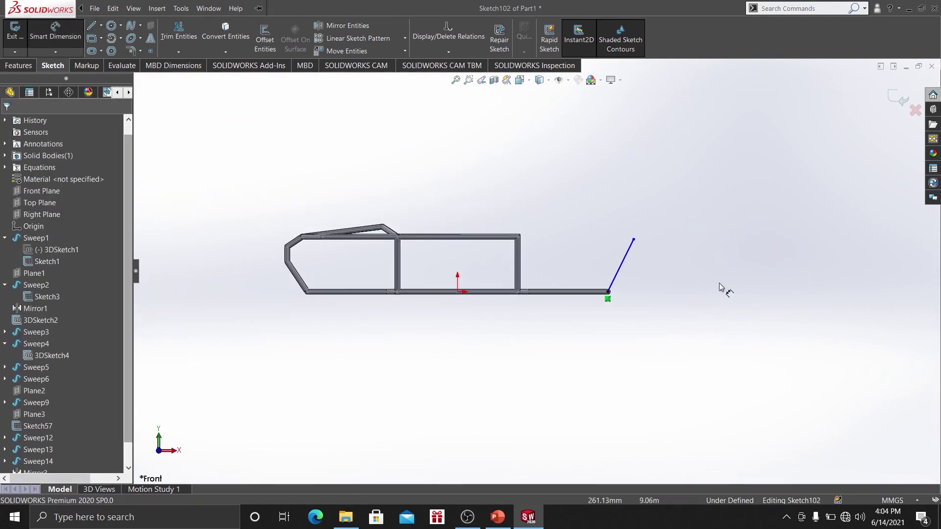
{"action": "left_click", "coordinate": [629, 258]}
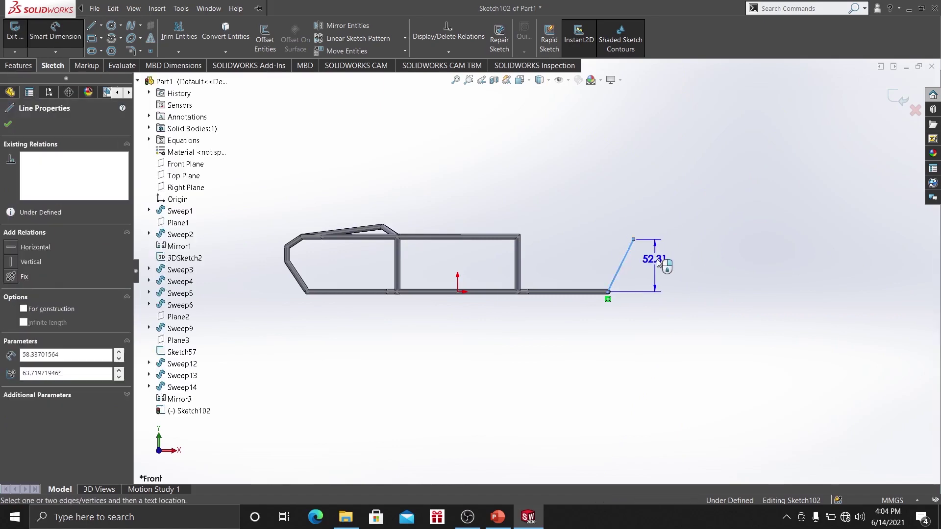
{"action": "left_click", "coordinate": [660, 260]}
{"action": "type", "text": "50"}
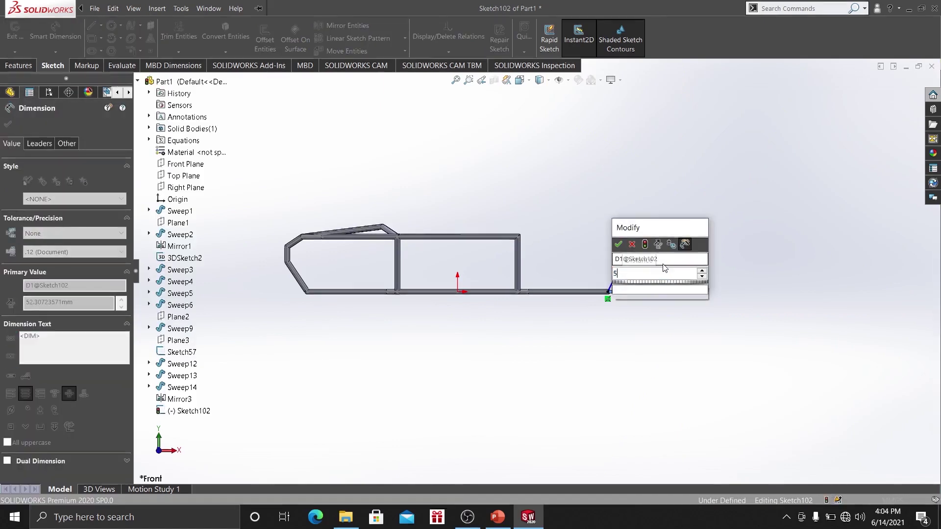
{"action": "key", "text": "Return"}
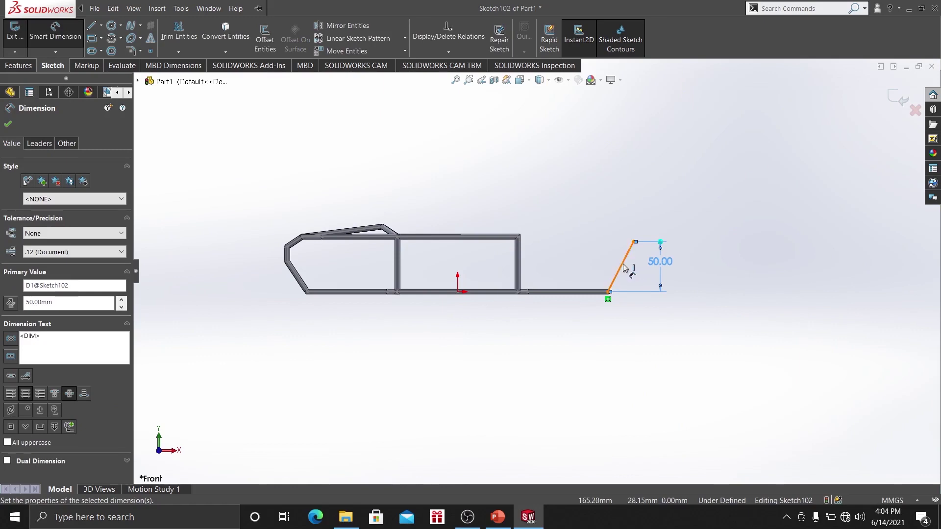
{"action": "left_click", "coordinate": [623, 265]}
{"action": "left_click", "coordinate": [653, 388]}
{"action": "type", "text": "25"}
{"action": "key", "text": "Return"}
Draw a horizontal construction line about 120 mm long from the upper side tube's end corner past the slanted line's top.
{"action": "scroll", "coordinate": [468, 225], "scroll_direction": "down", "scroll_amount": 5}
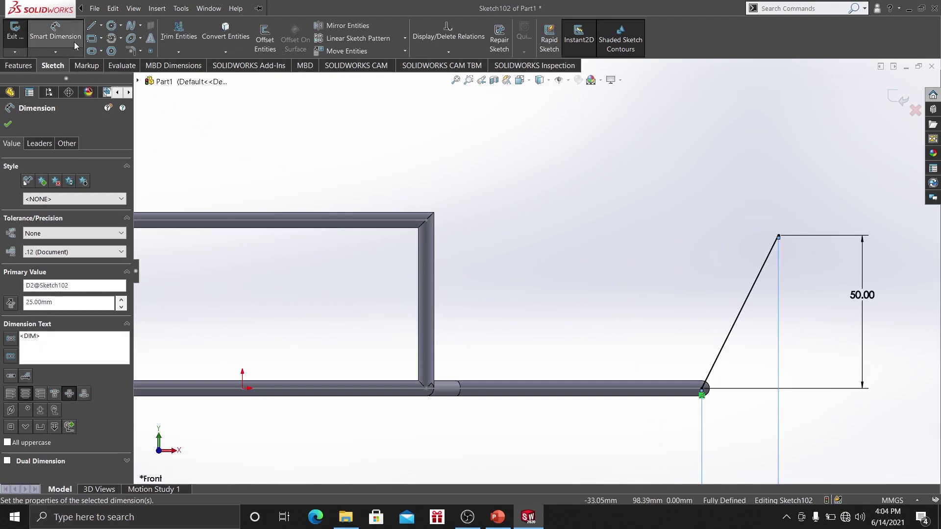
{"action": "left_click", "coordinate": [101, 25]}
{"action": "left_click", "coordinate": [110, 45]}
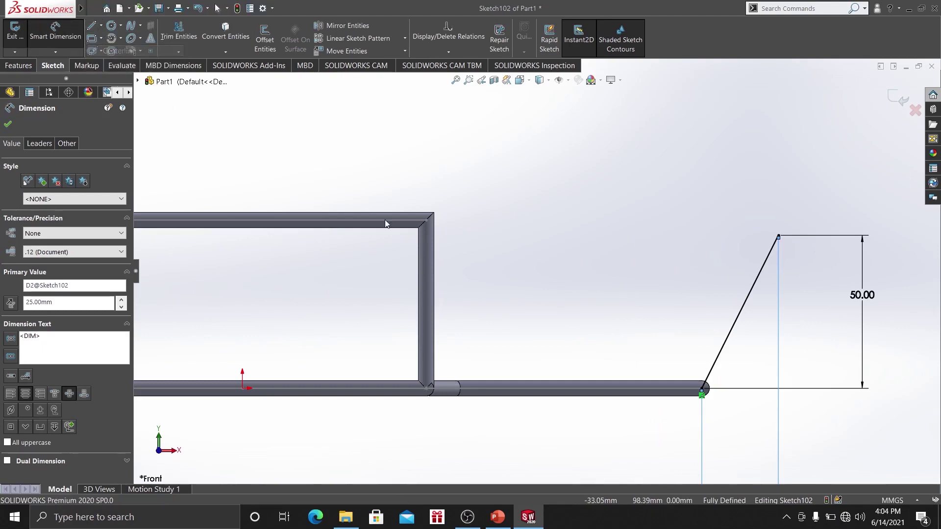
{"action": "left_click", "coordinate": [426, 221]}
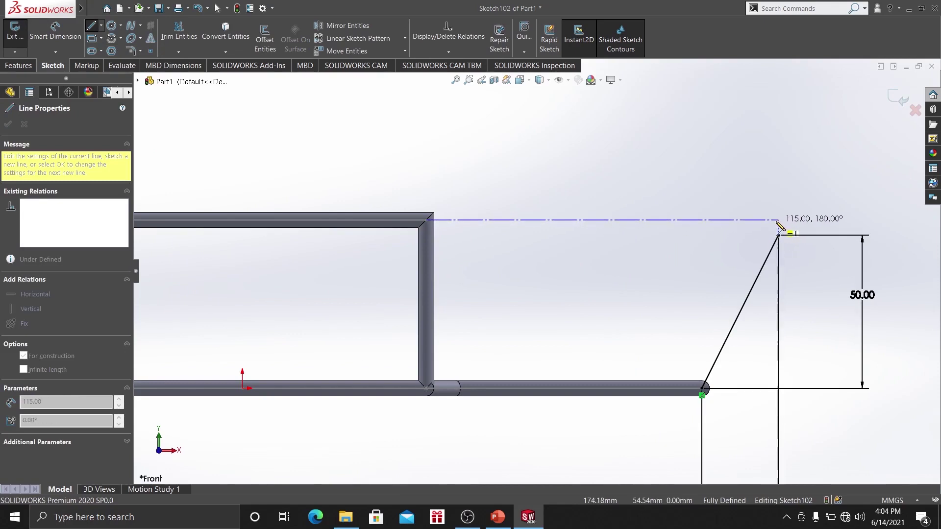
{"action": "left_click", "coordinate": [796, 221]}
{"action": "right_click", "coordinate": [708, 185]}
{"action": "left_click", "coordinate": [744, 193]}
Measure the vertical distance between the construction line and the slanted line's lower endpoint using Smart Dimension, without keeping the dimension.
{"action": "left_click", "coordinate": [73, 33]}
{"action": "left_click", "coordinate": [638, 221]}
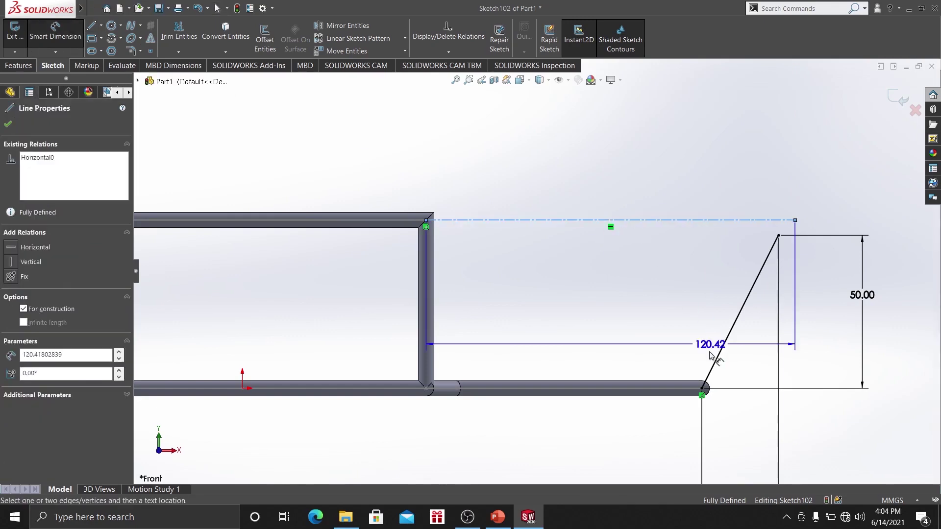
{"action": "left_click", "coordinate": [702, 389]}
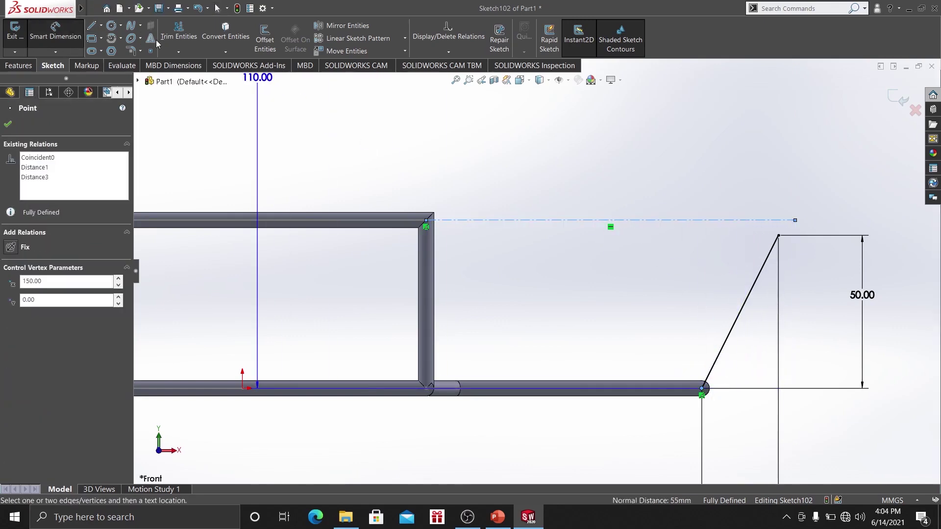
{"action": "left_click", "coordinate": [54, 33]}
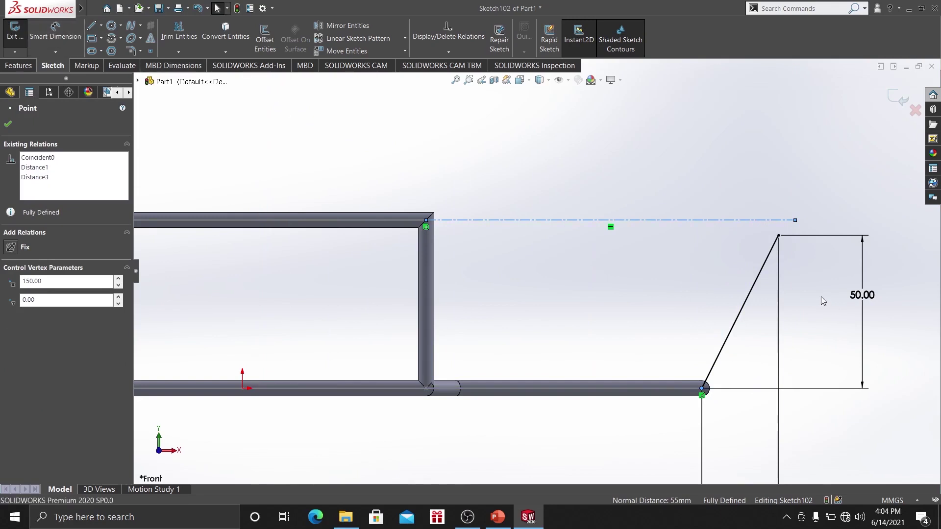
Set the slanted line's vertical height to 55 mm and delete the horizontal construction line.
{"action": "left_click", "coordinate": [857, 294]}
{"action": "double_click", "coordinate": [857, 295]}
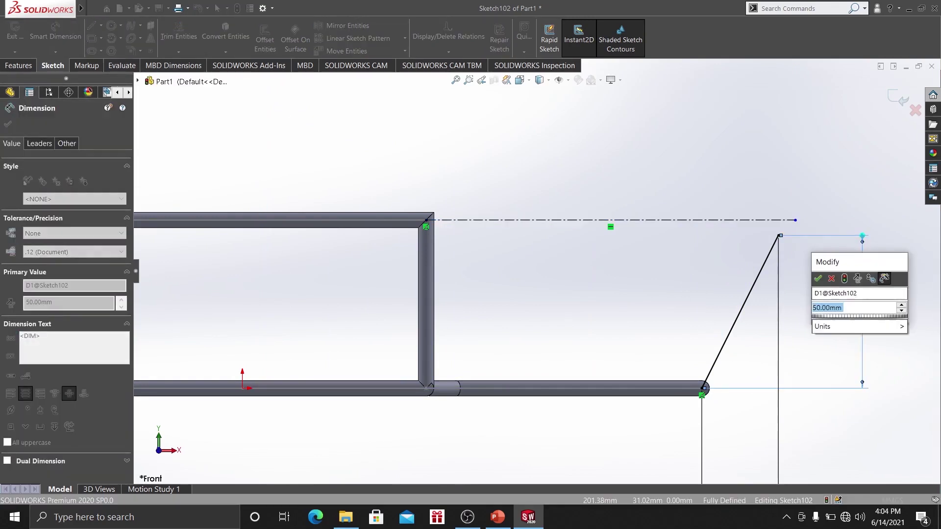
{"action": "key", "text": "Return"}
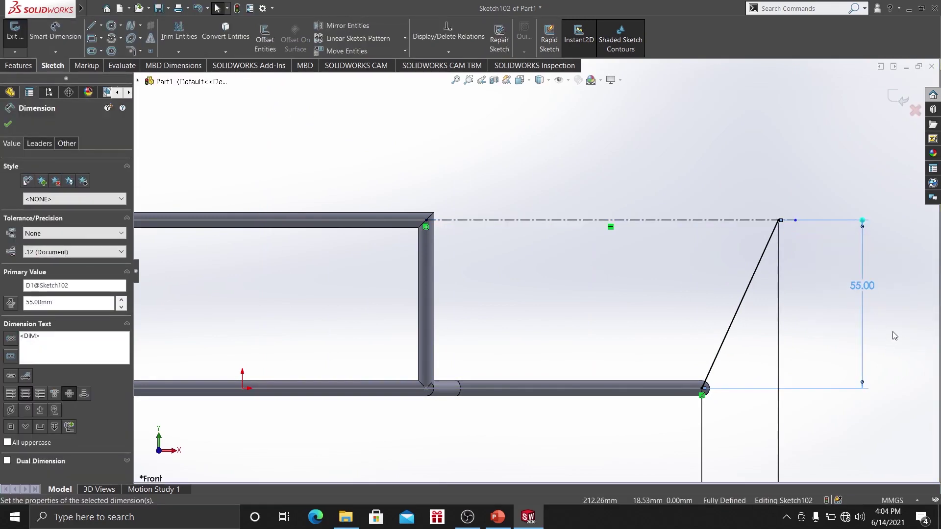
{"action": "left_click", "coordinate": [895, 335]}
{"action": "scroll", "coordinate": [757, 320], "scroll_direction": "up", "scroll_amount": 4}
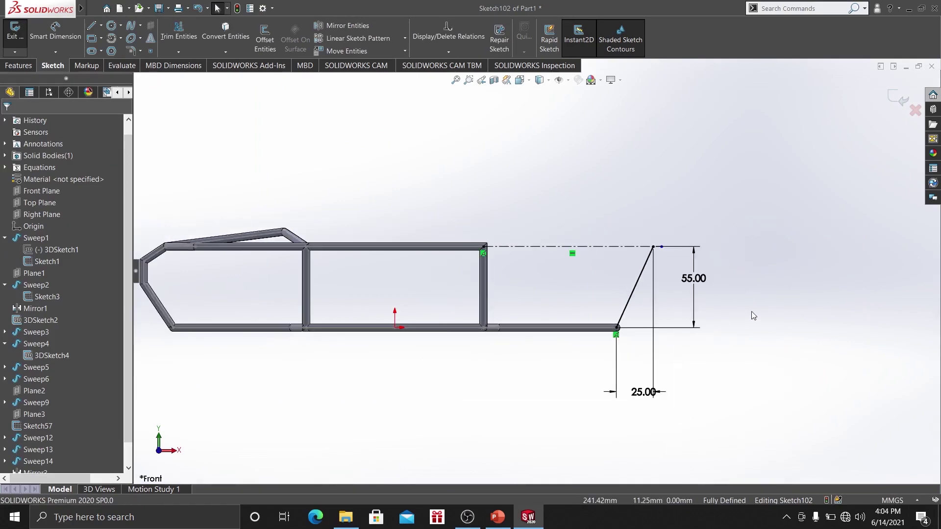
{"action": "left_click", "coordinate": [549, 245]}
{"action": "key", "text": "Delete"}
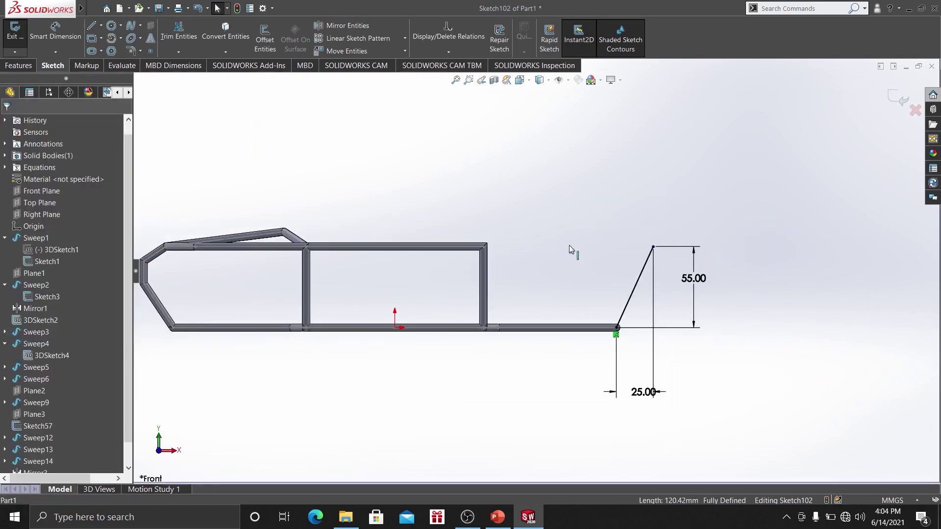
Sweep a 5 mm circular profile along the slanted line of Sketch102.
{"action": "scroll", "coordinate": [550, 251], "scroll_direction": "down", "scroll_amount": 1}
{"action": "left_click", "coordinate": [18, 66]}
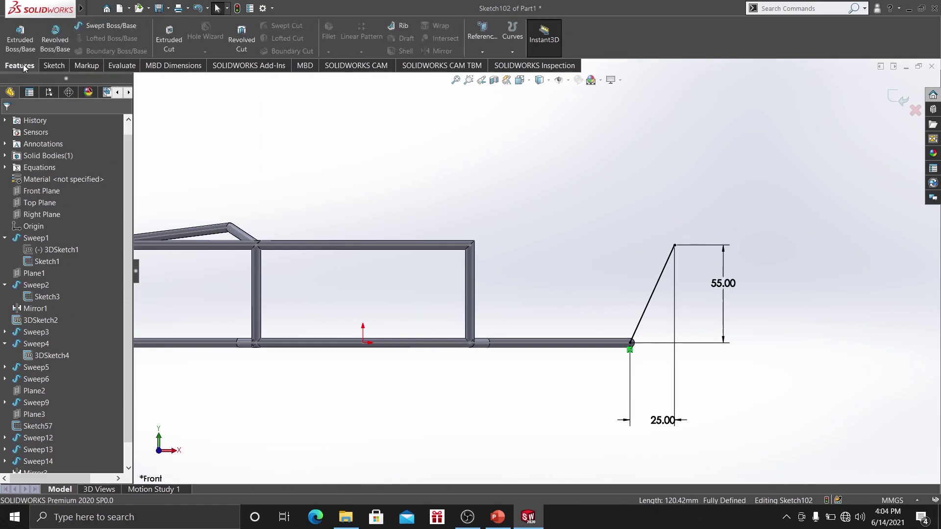
{"action": "left_click", "coordinate": [117, 26]}
{"action": "scroll", "coordinate": [646, 274], "scroll_direction": "down", "scroll_amount": 2}
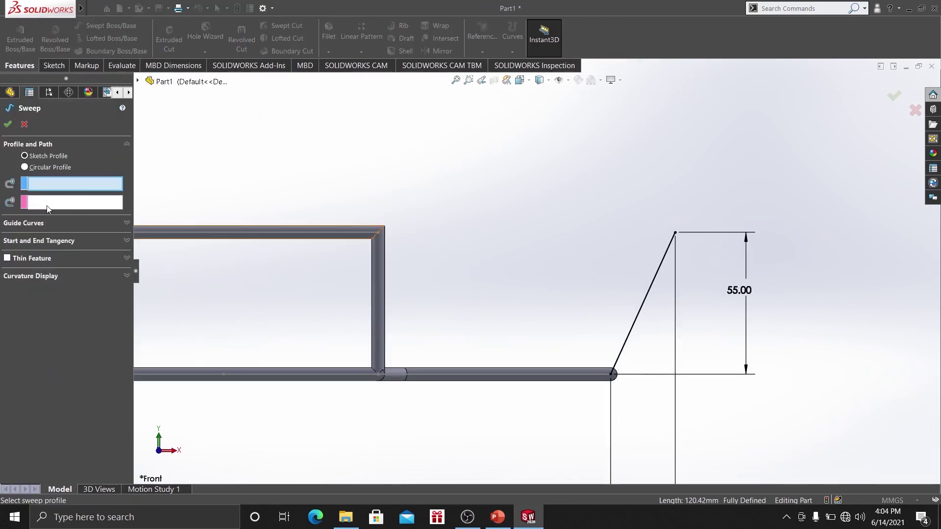
{"action": "left_click", "coordinate": [24, 167]}
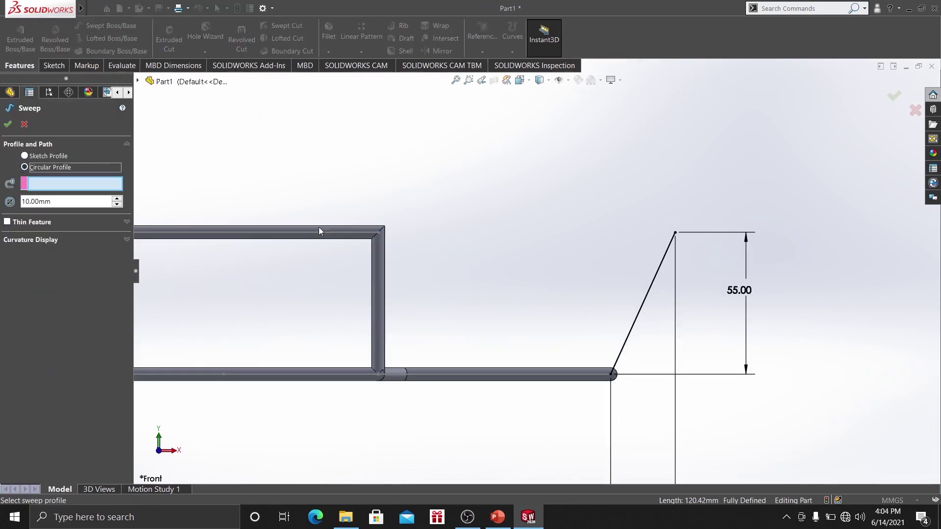
{"action": "left_click", "coordinate": [652, 290]}
{"action": "type", "text": "5"}
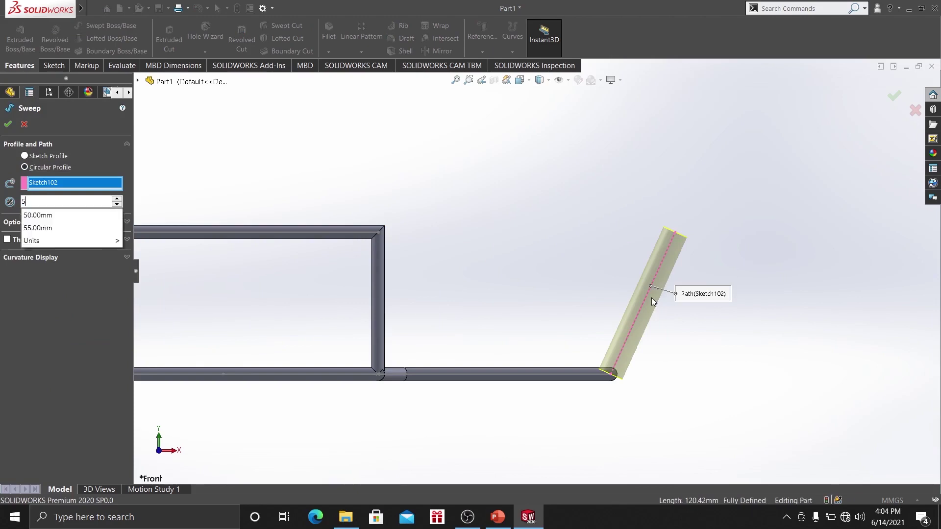
{"action": "key", "text": "Return"}
{"action": "left_click", "coordinate": [7, 125]}
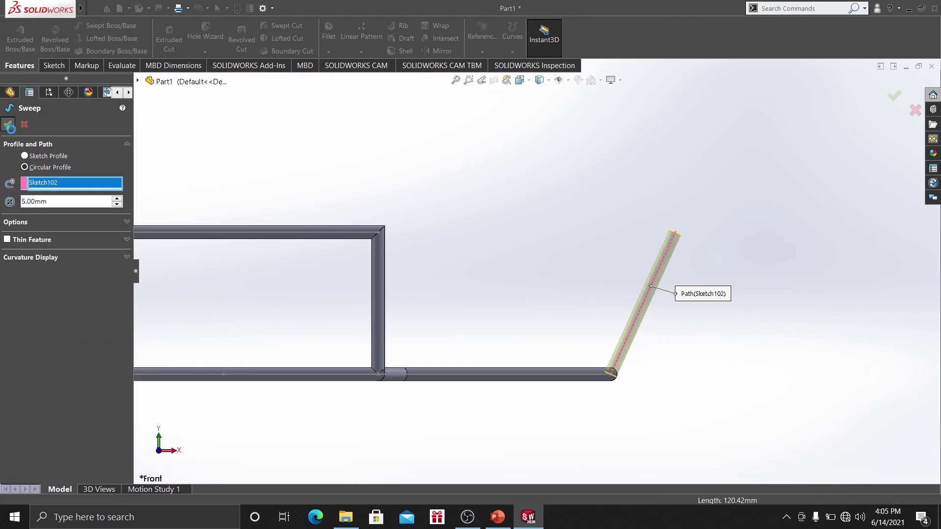
Examine the front side tubes, their sketches and Plane3 to find a suitable plane for sketching.
{"action": "scroll", "coordinate": [531, 247], "scroll_direction": "up", "scroll_amount": 1}
{"action": "middle_click_drag", "start_coordinate": [544, 246], "coordinate": [540, 322]}
{"action": "scroll", "coordinate": [454, 285], "scroll_direction": "up", "scroll_amount": 4}
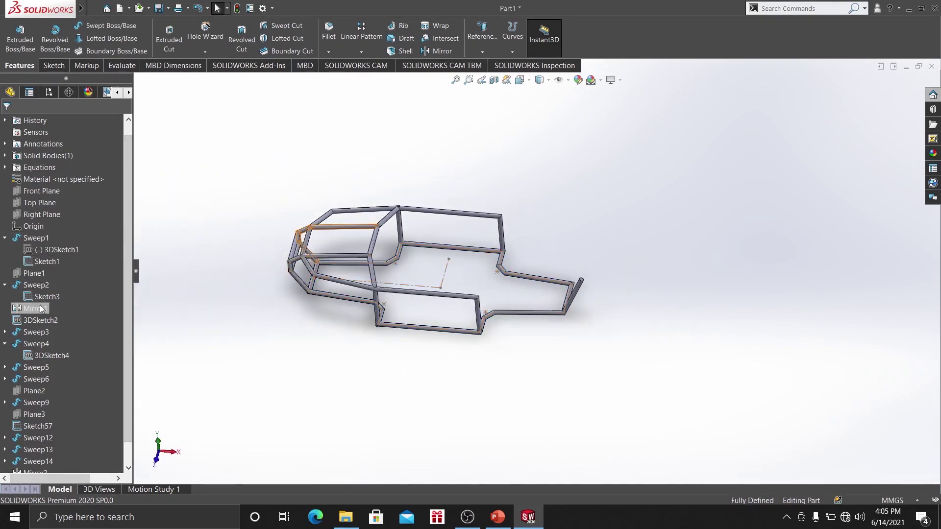
{"action": "left_click", "coordinate": [333, 281]}
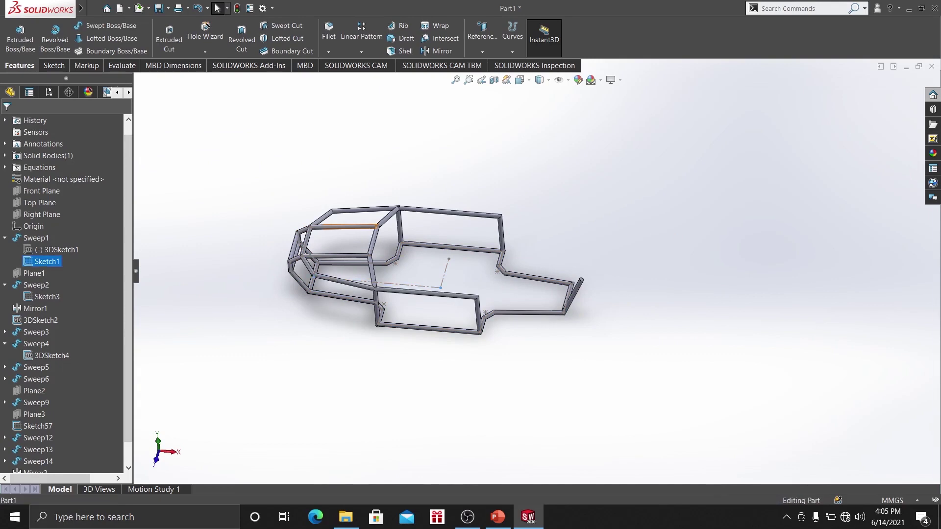
{"action": "left_click", "coordinate": [368, 292]}
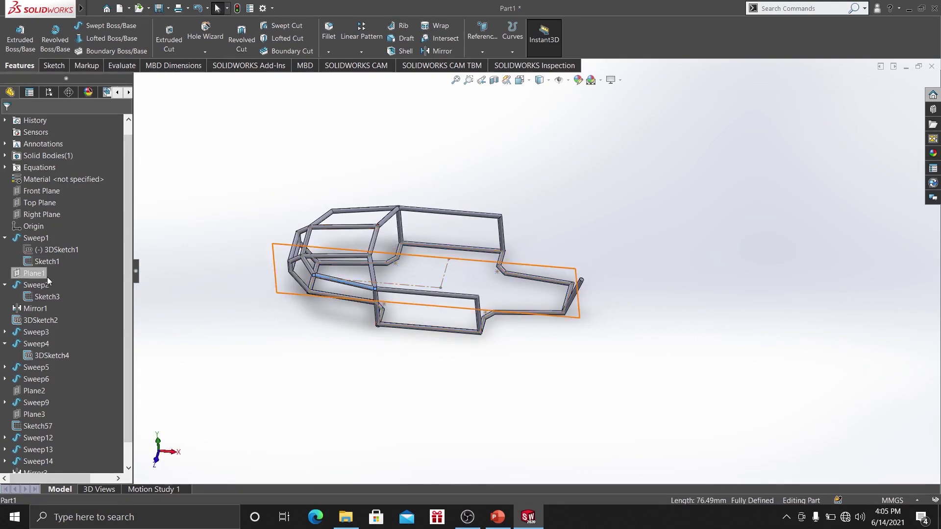
{"action": "left_click", "coordinate": [389, 346]}
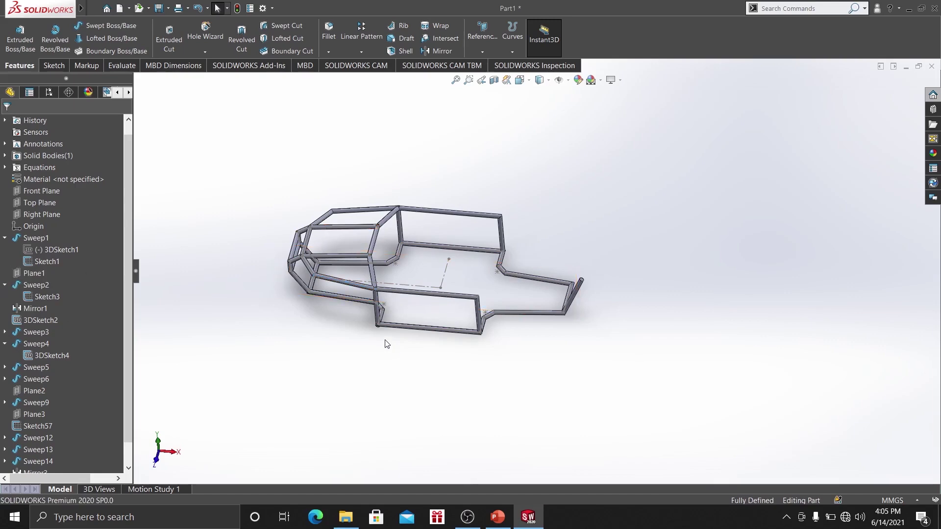
{"action": "scroll", "coordinate": [388, 255], "scroll_direction": "down", "scroll_amount": 6}
{"action": "left_click", "coordinate": [412, 251]}
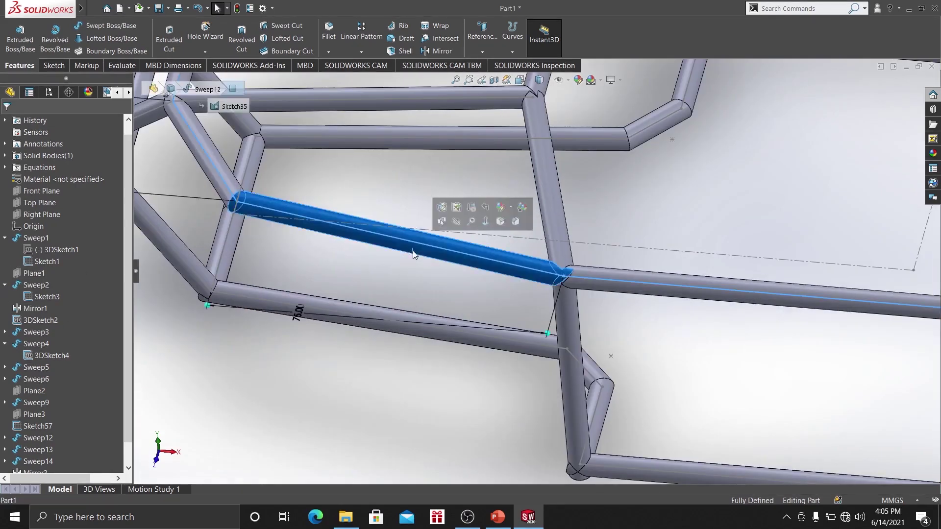
{"action": "left_click", "coordinate": [35, 414]}
{"action": "scroll", "coordinate": [389, 419], "scroll_direction": "up", "scroll_amount": 5}
{"action": "scroll", "coordinate": [425, 408], "scroll_direction": "up", "scroll_amount": 2}
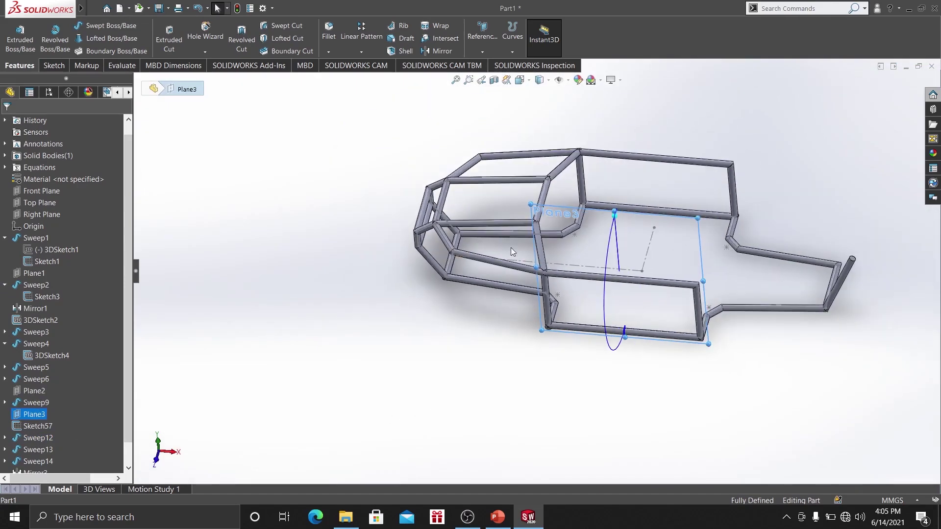
{"action": "left_click", "coordinate": [35, 391]}
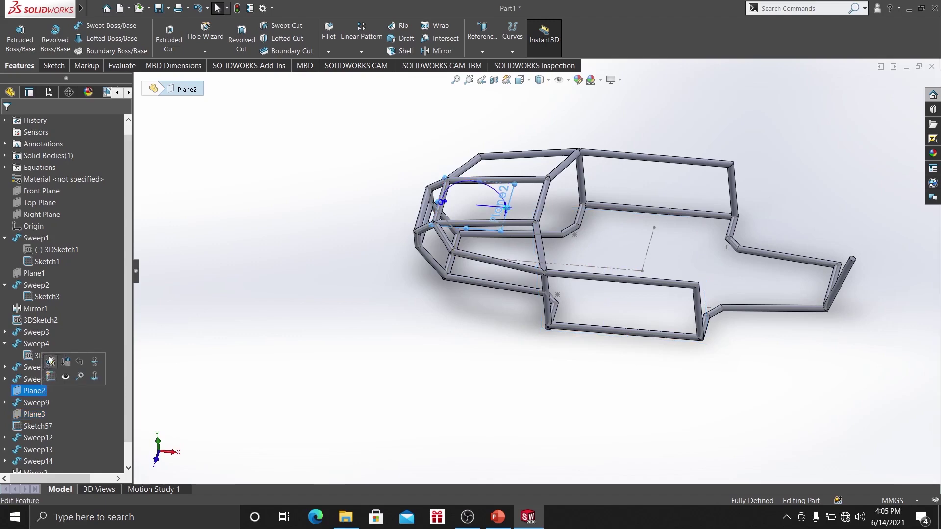
{"action": "left_click", "coordinate": [50, 362]}
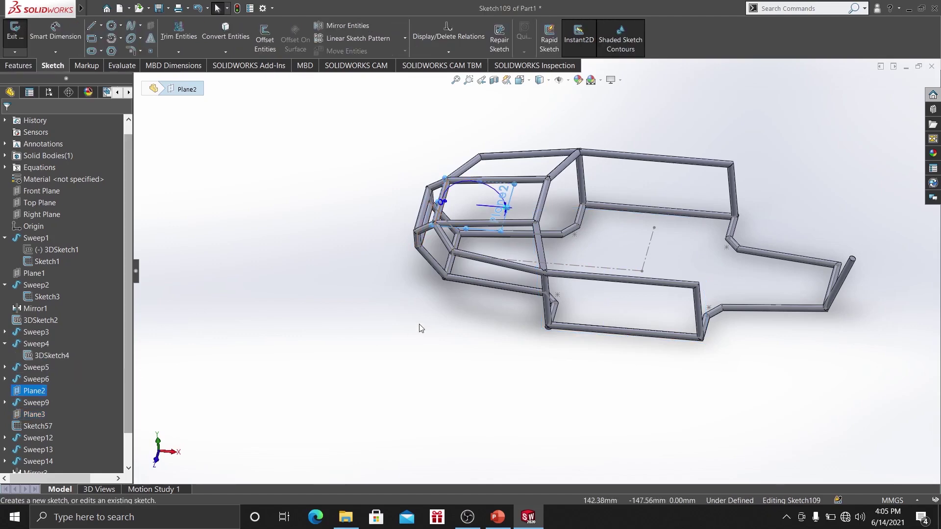
{"action": "key", "text": "space"}
{"action": "left_click", "coordinate": [411, 277]}
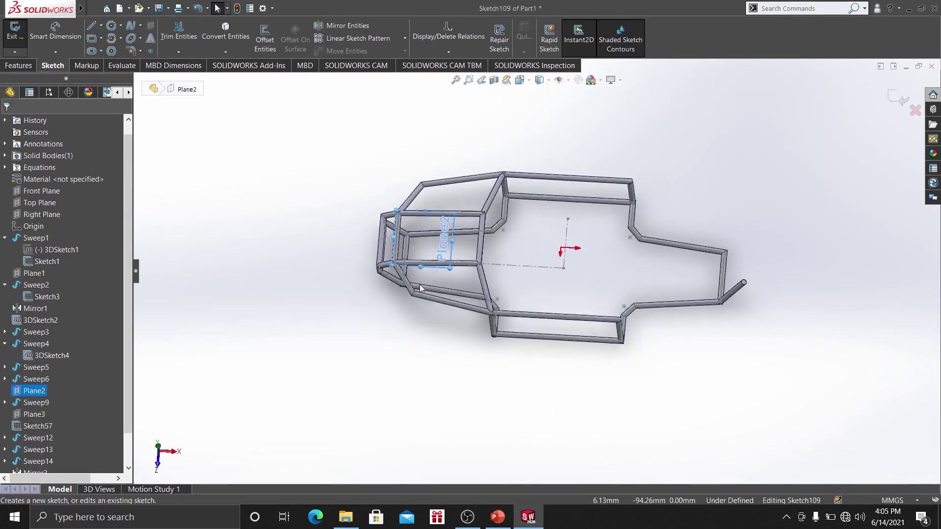
{"action": "scroll", "coordinate": [691, 279], "scroll_direction": "down", "scroll_amount": 3}
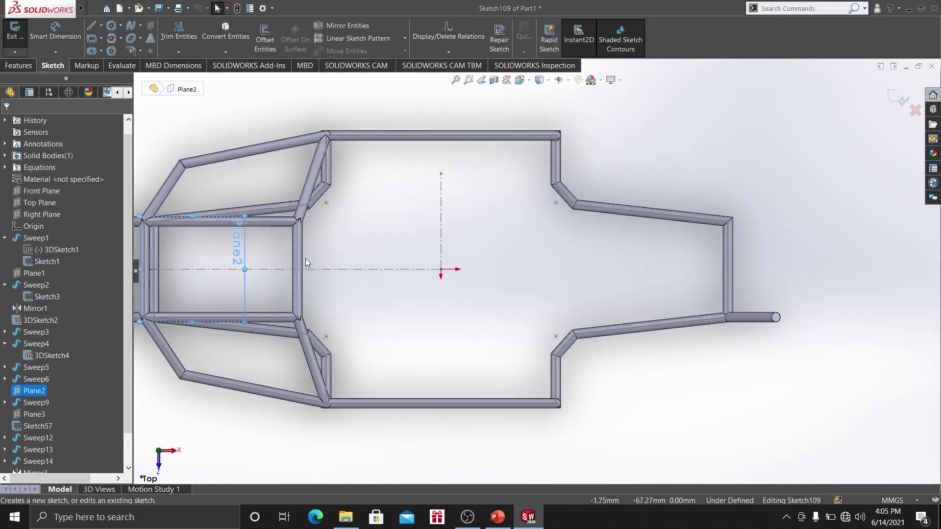
{"action": "key", "text": "l"}
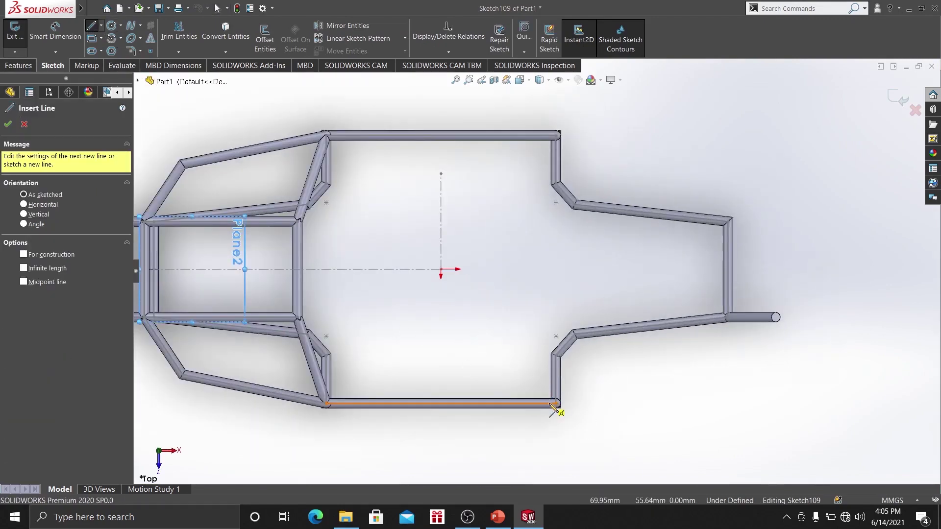
{"action": "left_click", "coordinate": [557, 404]}
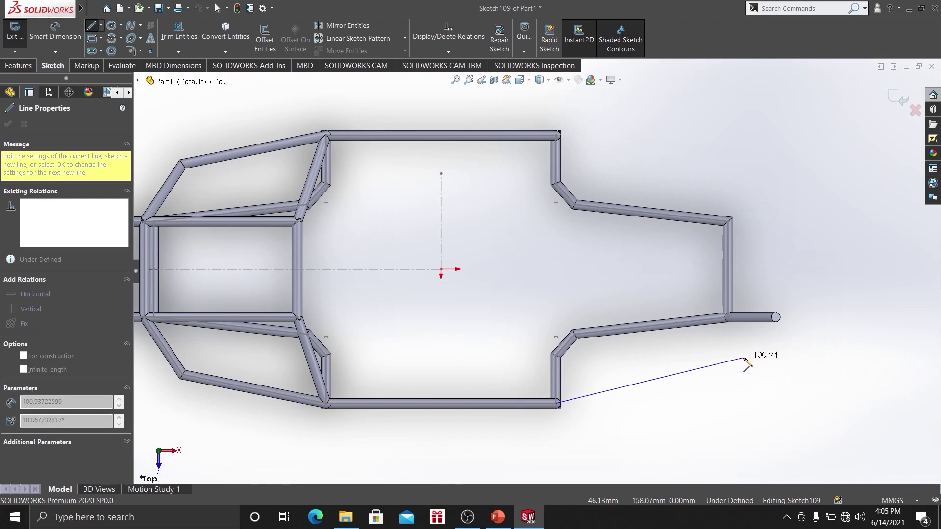
{"action": "left_click", "coordinate": [746, 359]}
{"action": "scroll", "coordinate": [774, 316], "scroll_direction": "down", "scroll_amount": 4}
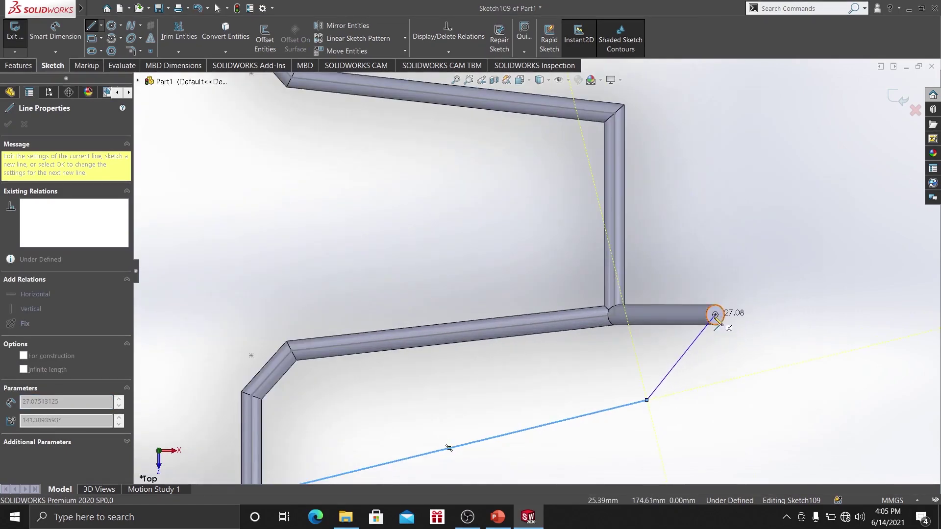
{"action": "key", "text": "Escape"}
{"action": "scroll", "coordinate": [653, 243], "scroll_direction": "up", "scroll_amount": 3}
{"action": "left_click", "coordinate": [914, 111]}
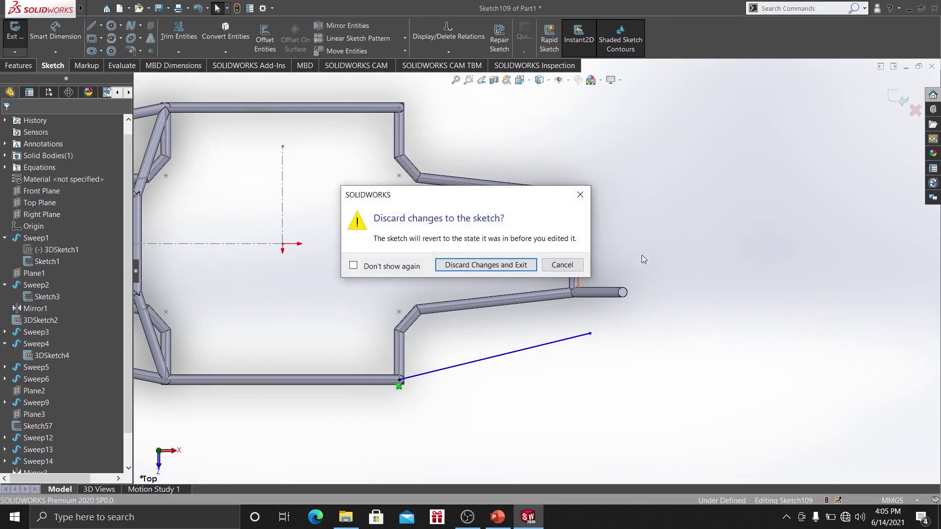
{"action": "left_click", "coordinate": [492, 271]}
Mirror the slanted rear tube, Sweep15, about the Front Plane.
{"action": "mouse_move", "coordinate": [487, 363]}
{"action": "middle_mouse_down"}
{"action": "mouse_move", "coordinate": [458, 256]}
{"action": "mouse_move", "coordinate": [418, 275]}
{"action": "mouse_move", "coordinate": [468, 262]}
{"action": "middle_mouse_up"}
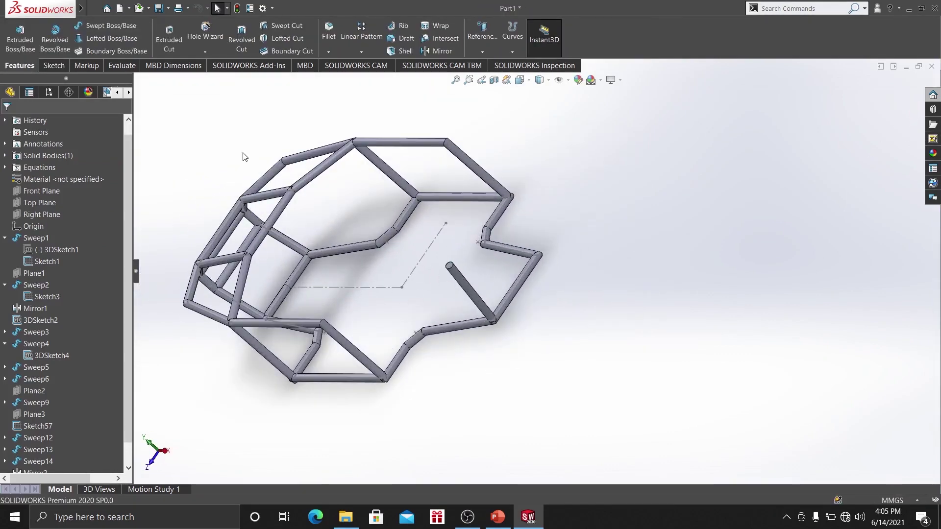
{"action": "left_click", "coordinate": [439, 51]}
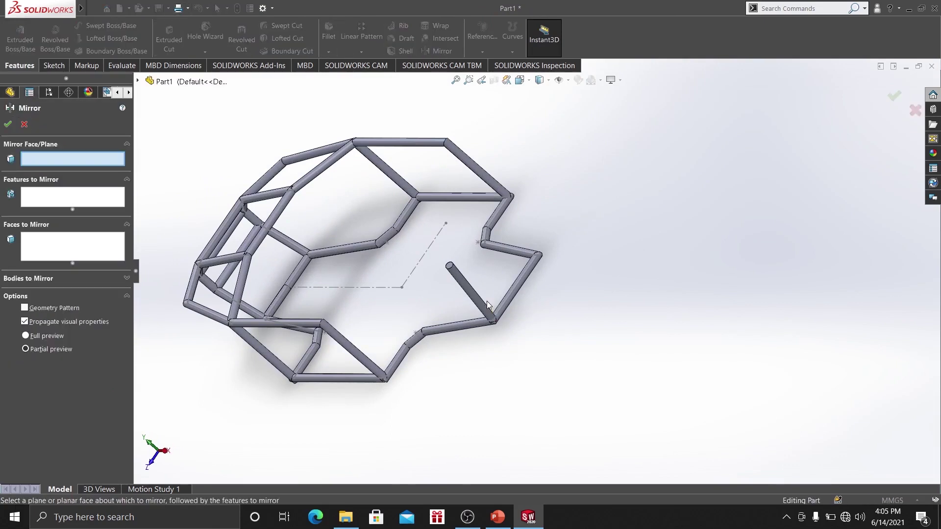
{"action": "left_click", "coordinate": [164, 81]}
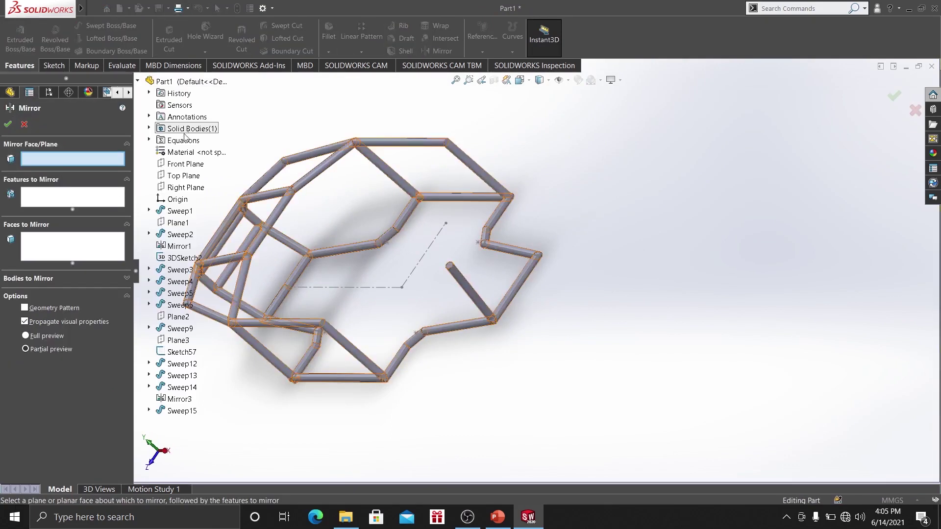
{"action": "left_click", "coordinate": [185, 164]}
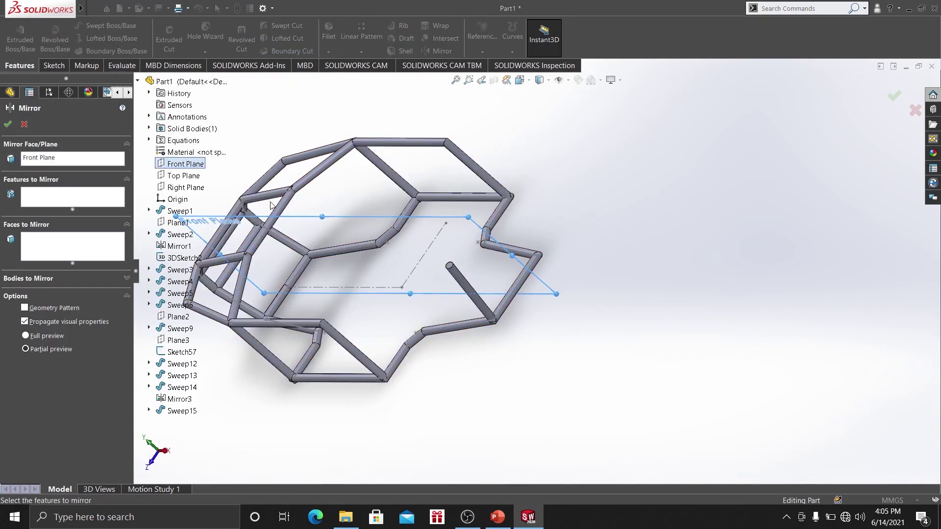
{"action": "left_click", "coordinate": [481, 303]}
{"action": "left_click", "coordinate": [8, 125]}
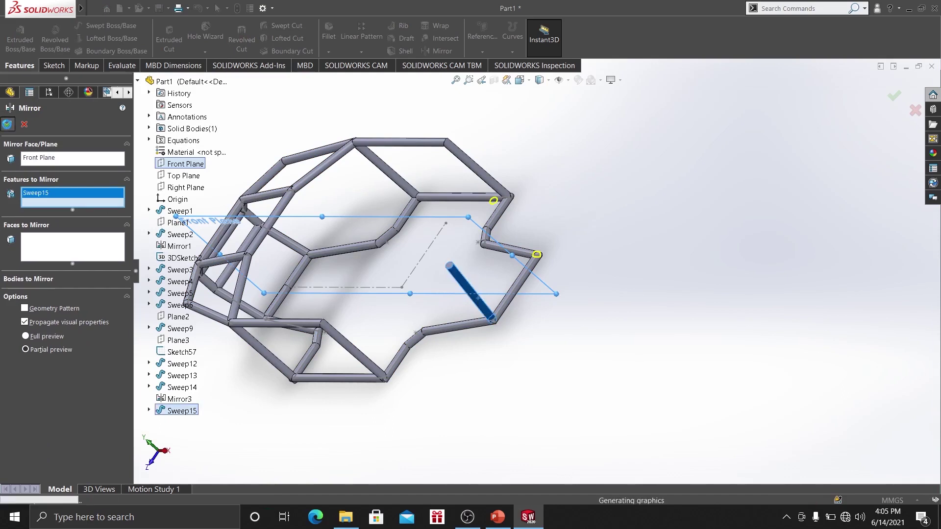
Show Sketch102, the path sketch of the slanted rear tube.
{"action": "left_click", "coordinate": [483, 308]}
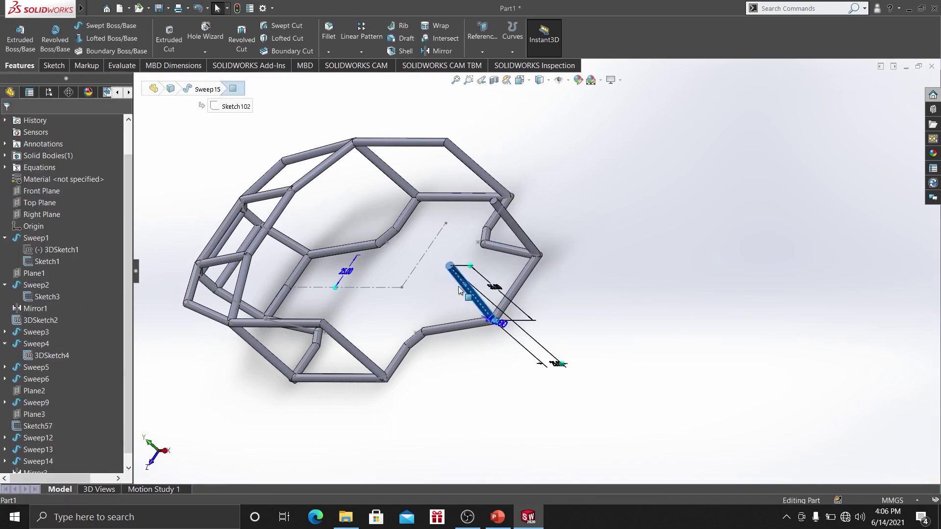
{"action": "left_click", "coordinate": [5, 449]}
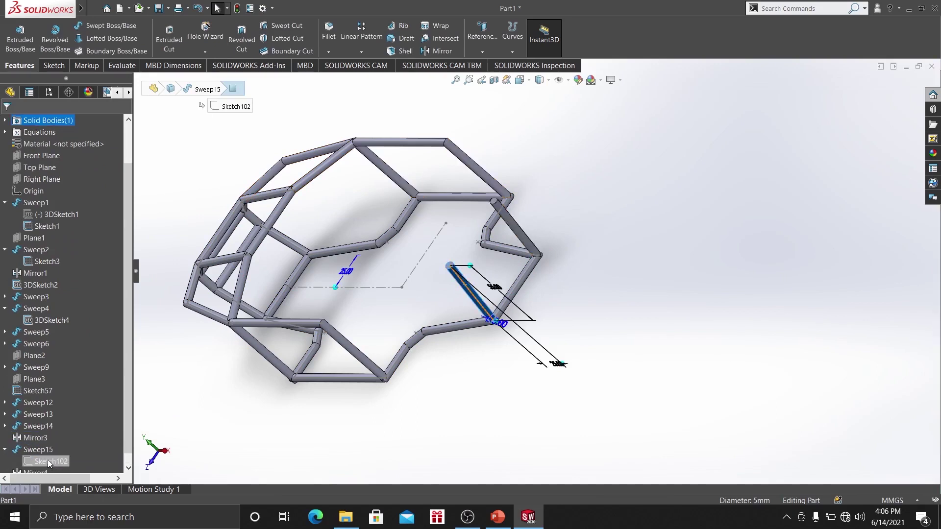
{"action": "left_click", "coordinate": [49, 461]}
{"action": "left_click", "coordinate": [56, 445]}
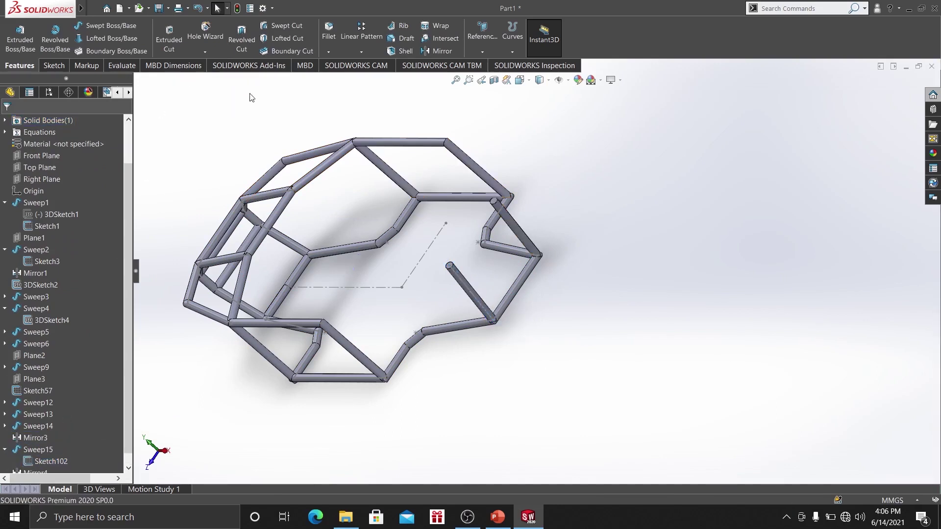
{"action": "scroll", "coordinate": [495, 227], "scroll_direction": "down", "scroll_amount": 2}
{"action": "left_click", "coordinate": [520, 216]}
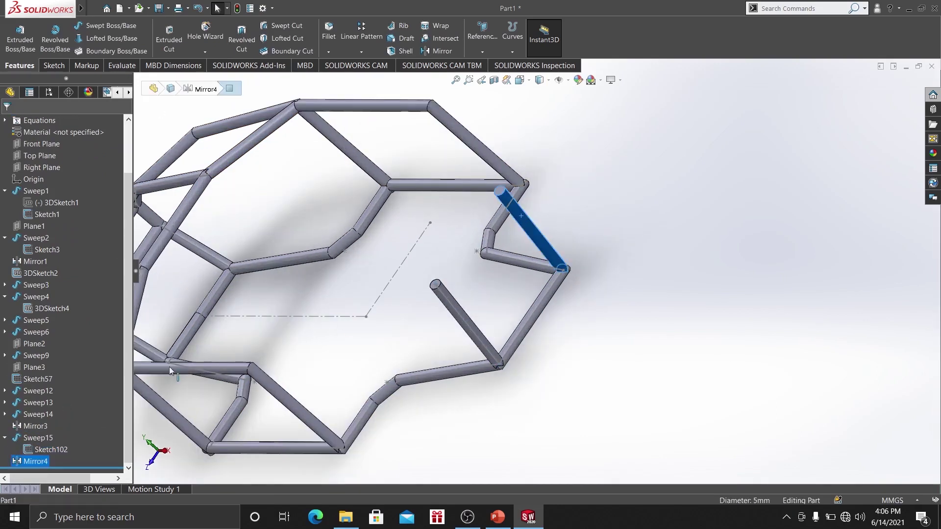
{"action": "left_click", "coordinate": [497, 106]}
{"action": "left_click", "coordinate": [439, 51]}
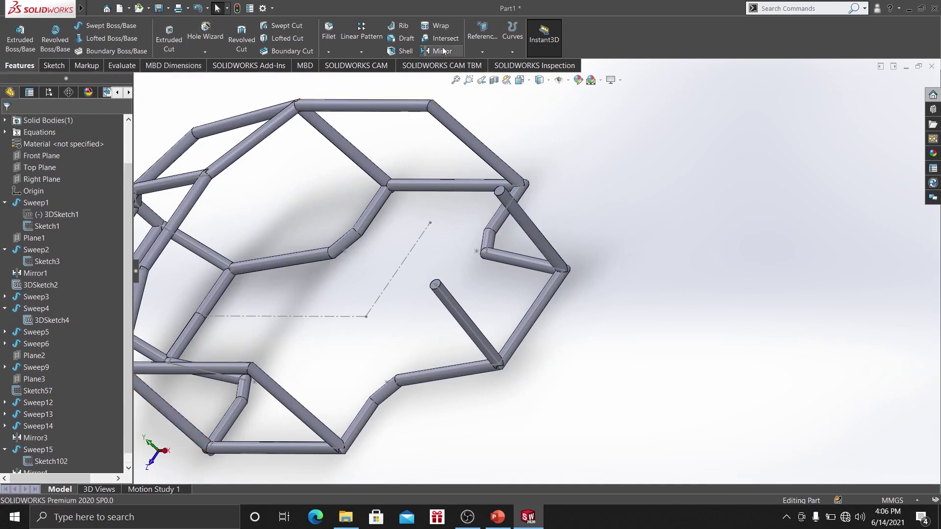
{"action": "left_click", "coordinate": [24, 125]}
Start a 3D sketch and convert the slanted line of Sketch102 into it.
{"action": "left_click", "coordinate": [62, 67]}
{"action": "left_click", "coordinate": [15, 52]}
{"action": "left_click", "coordinate": [20, 78]}
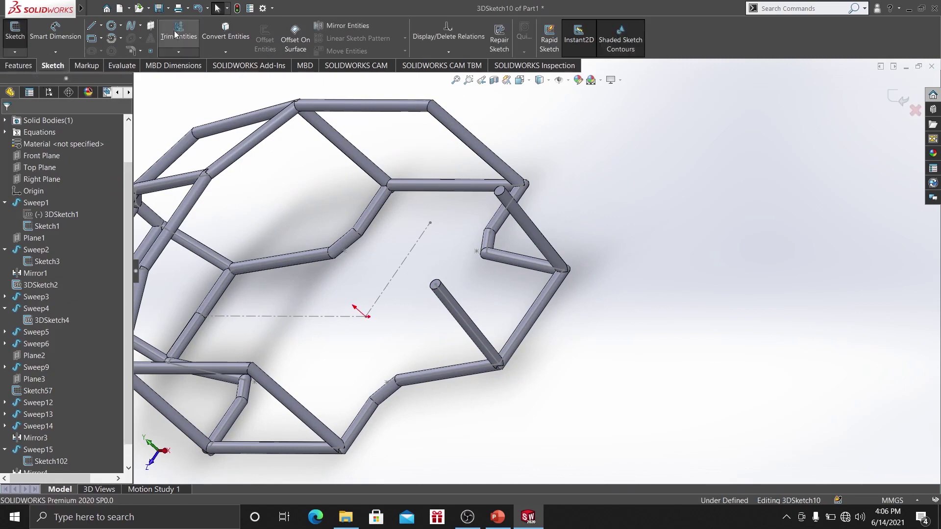
{"action": "left_click", "coordinate": [217, 36]}
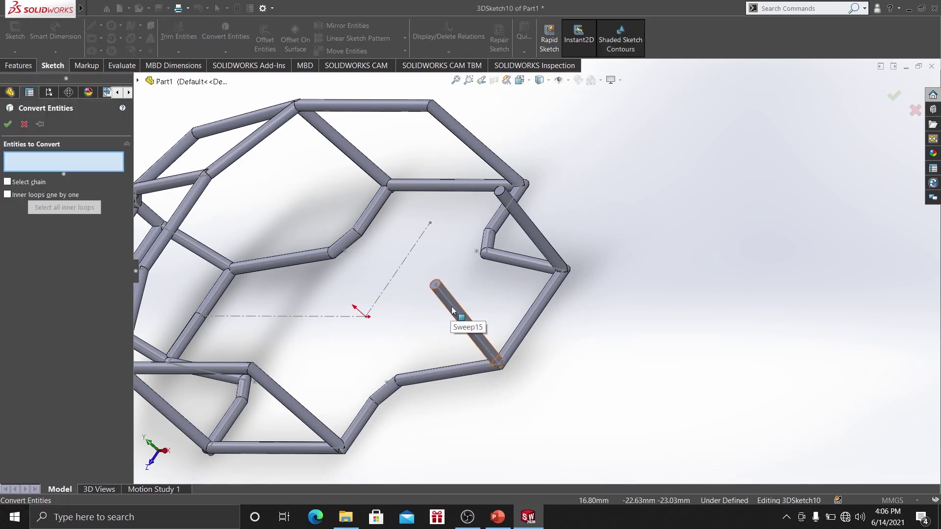
{"action": "left_click", "coordinate": [452, 309]}
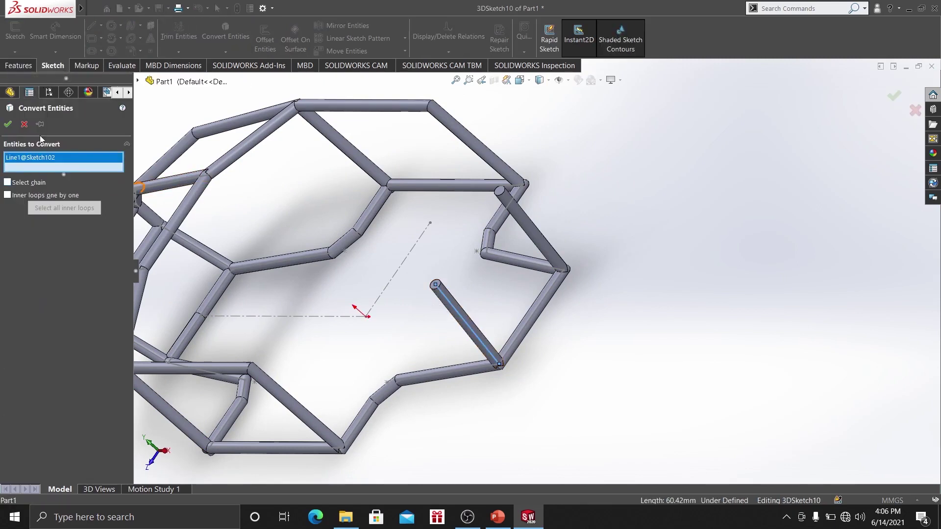
{"action": "left_click", "coordinate": [7, 125]}
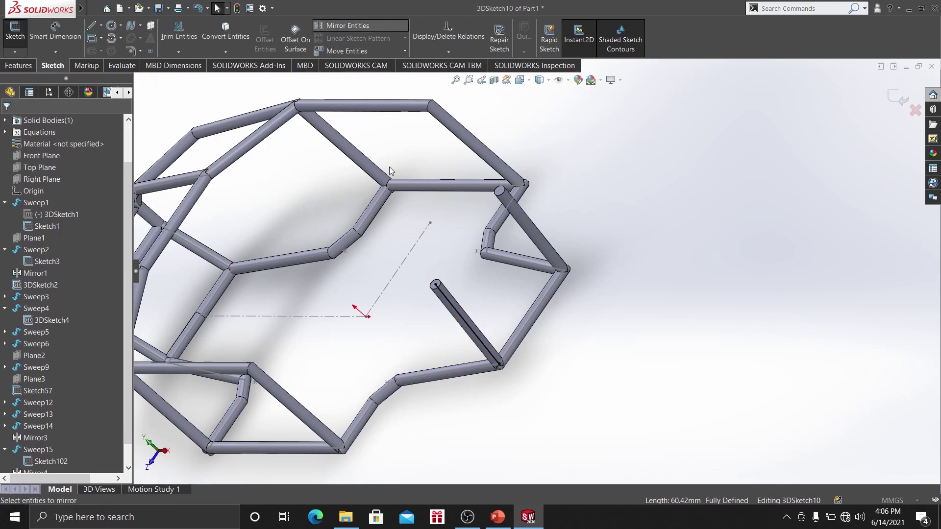
Mirror the converted slanted line about the Front Plane within the 3D sketch, keeping the original.
{"action": "left_click_drag", "start_coordinate": [359, 275], "coordinate": [536, 393]}
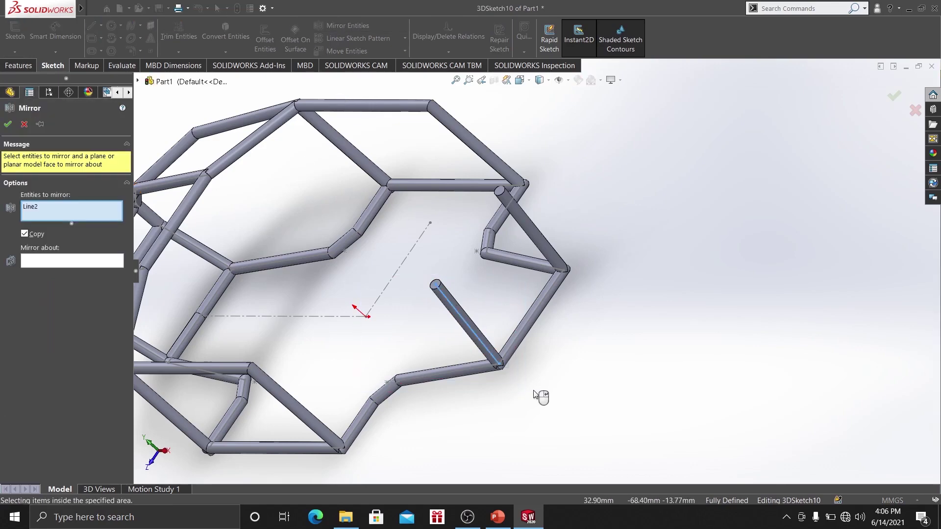
{"action": "left_click", "coordinate": [68, 260]}
{"action": "left_click", "coordinate": [164, 82]}
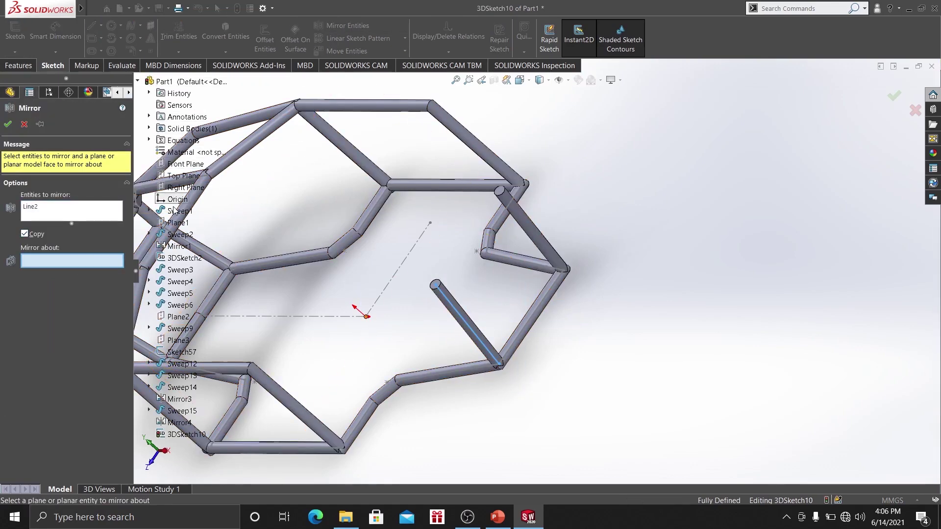
{"action": "left_click", "coordinate": [185, 164]}
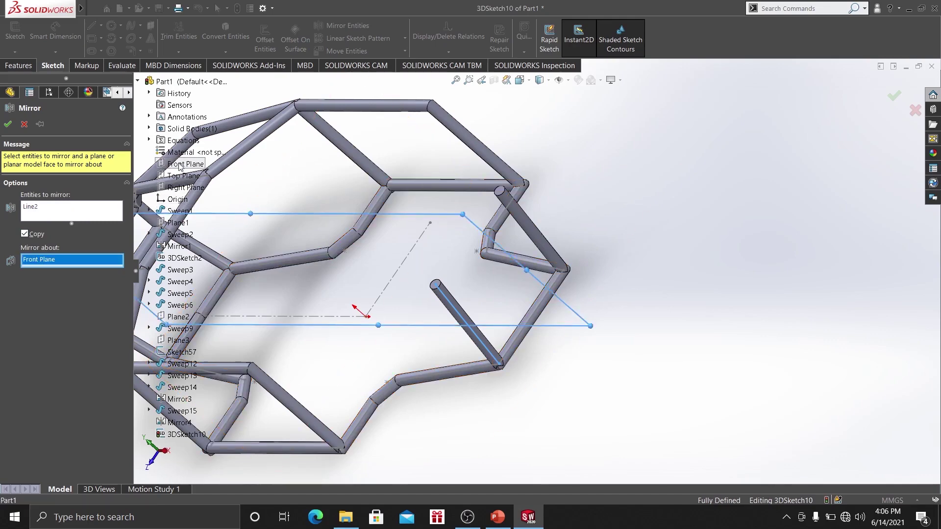
{"action": "left_click", "coordinate": [8, 125]}
Draw a 3D sketch line joining the upper ends of the two slanted rear lines.
{"action": "left_click", "coordinate": [91, 26]}
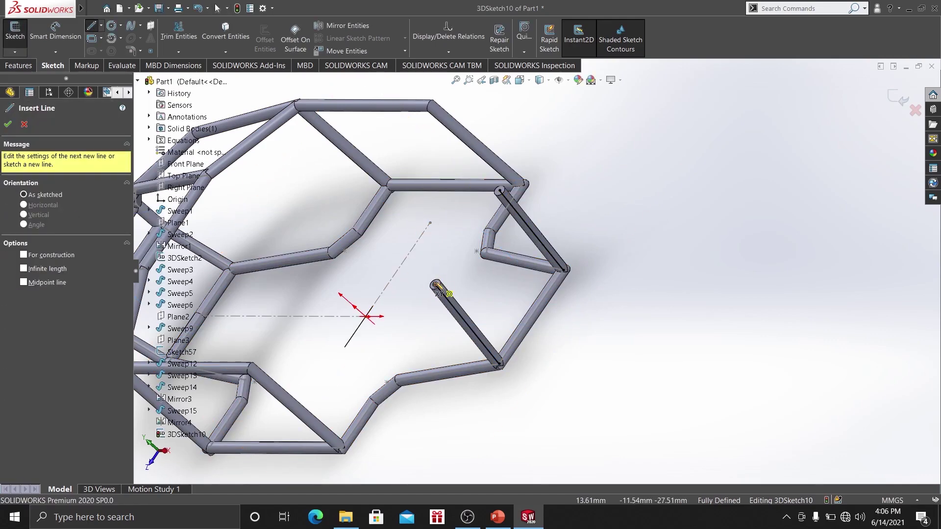
{"action": "left_click", "coordinate": [436, 285]}
{"action": "left_click", "coordinate": [500, 190]}
{"action": "right_click", "coordinate": [461, 189]}
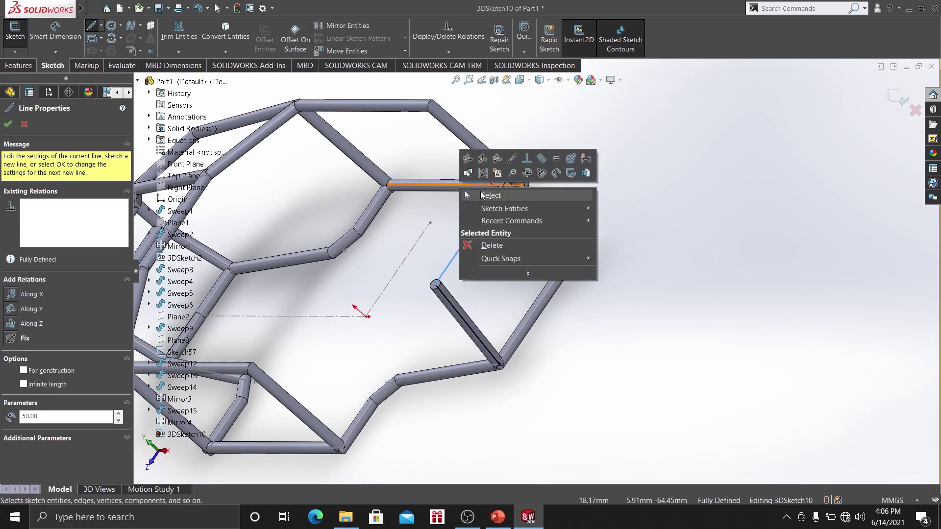
{"action": "left_click", "coordinate": [483, 195]}
{"action": "scroll", "coordinate": [466, 224], "scroll_direction": "up", "scroll_amount": 1}
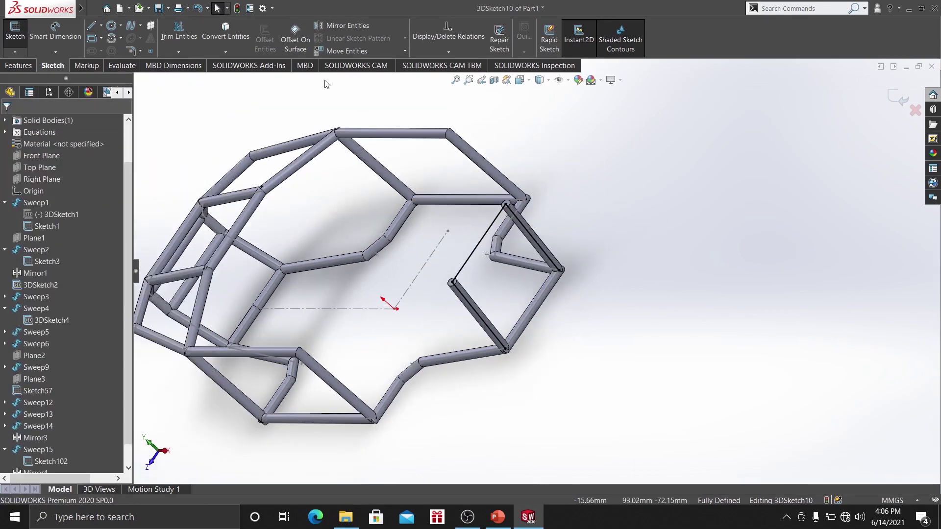
Sweep a 5 mm circular profile along the three connected lines of the rear 3D sketch.
{"action": "left_click", "coordinate": [27, 68]}
{"action": "left_click", "coordinate": [122, 28]}
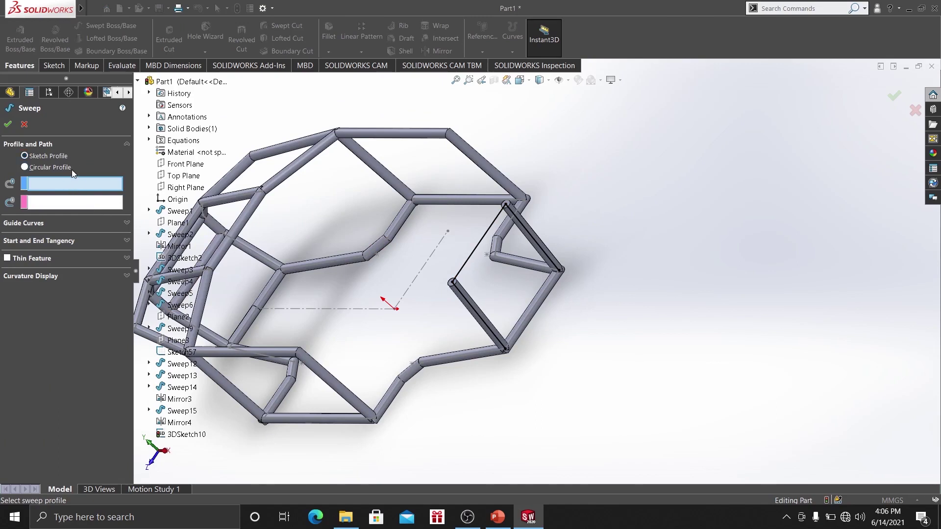
{"action": "left_click", "coordinate": [72, 169]}
{"action": "left_click", "coordinate": [475, 247]}
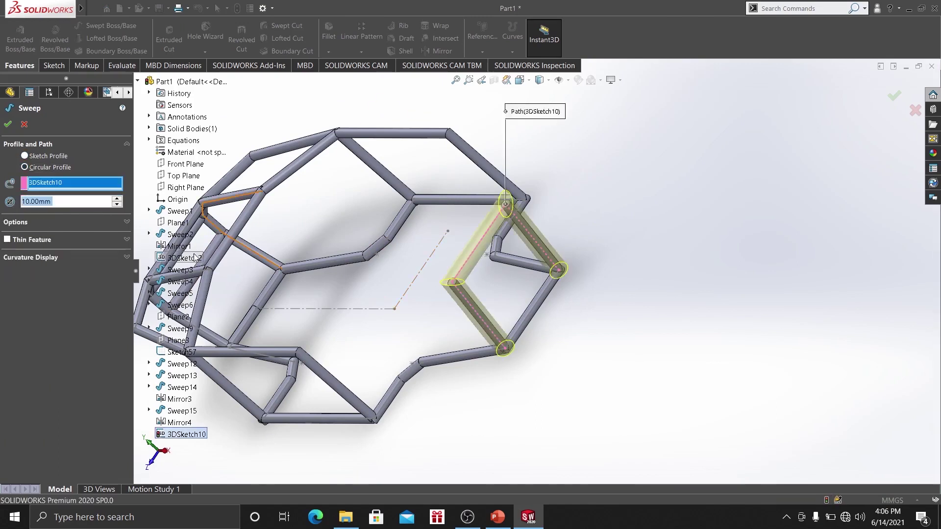
{"action": "type", "text": "5"}
{"action": "key", "text": "Return"}
{"action": "left_click", "coordinate": [8, 125]}
{"action": "middle_click_drag", "start_coordinate": [617, 255], "coordinate": [584, 282]}
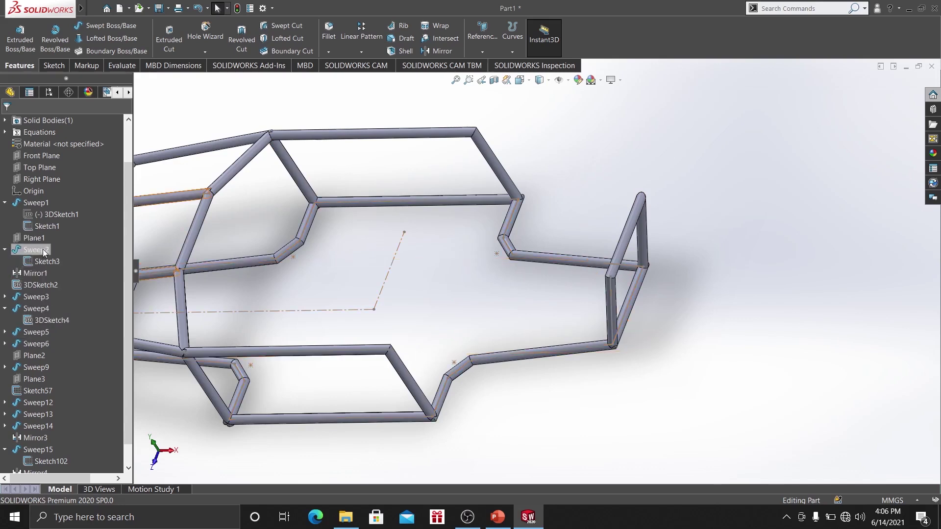
On Plane2, sketch two connected lines from the side rail's rear corner to the rear frame's corner, spanning about 107 mm lengthwise and 26 mm crosswise.
{"action": "left_click", "coordinate": [38, 357]}
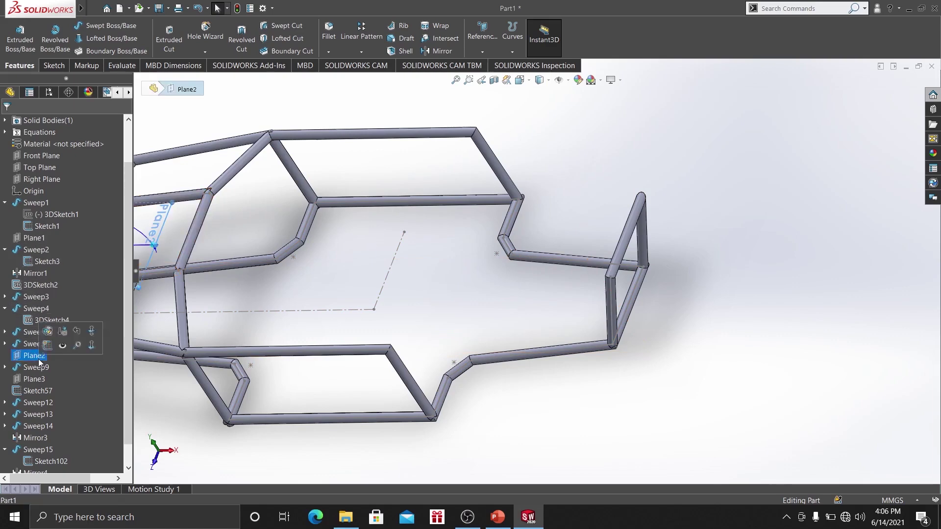
{"action": "left_click", "coordinate": [48, 331]}
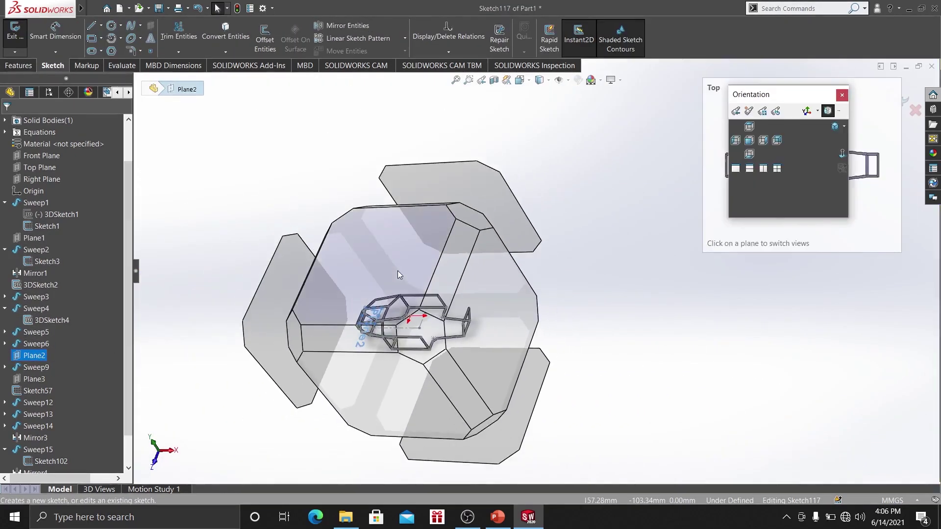
{"action": "left_click", "coordinate": [398, 271]}
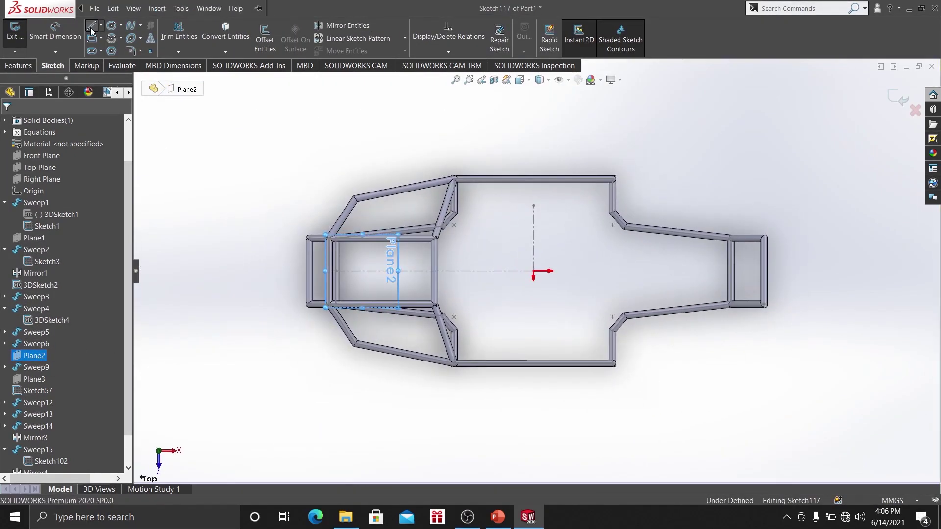
{"action": "left_click", "coordinate": [92, 30]}
{"action": "scroll", "coordinate": [623, 373], "scroll_direction": "down", "scroll_amount": 4}
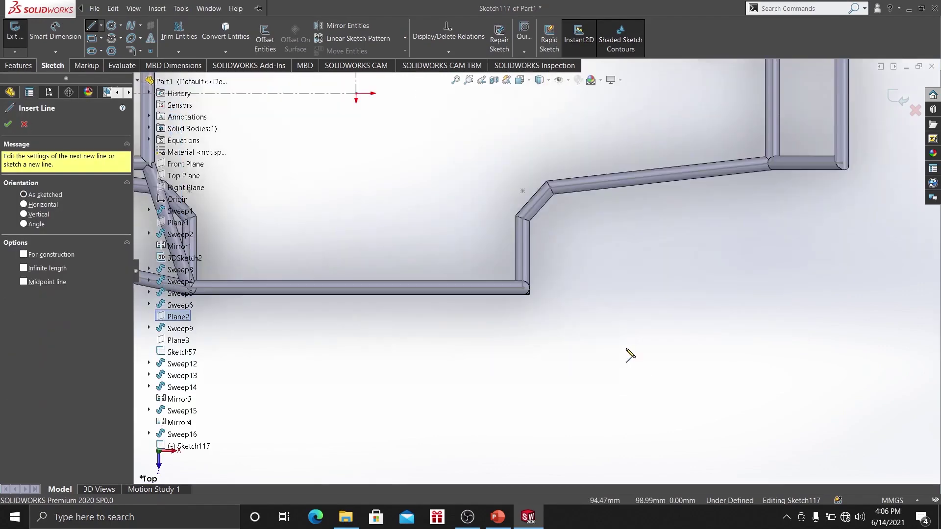
{"action": "left_click", "coordinate": [523, 288]}
{"action": "left_click", "coordinate": [820, 236]}
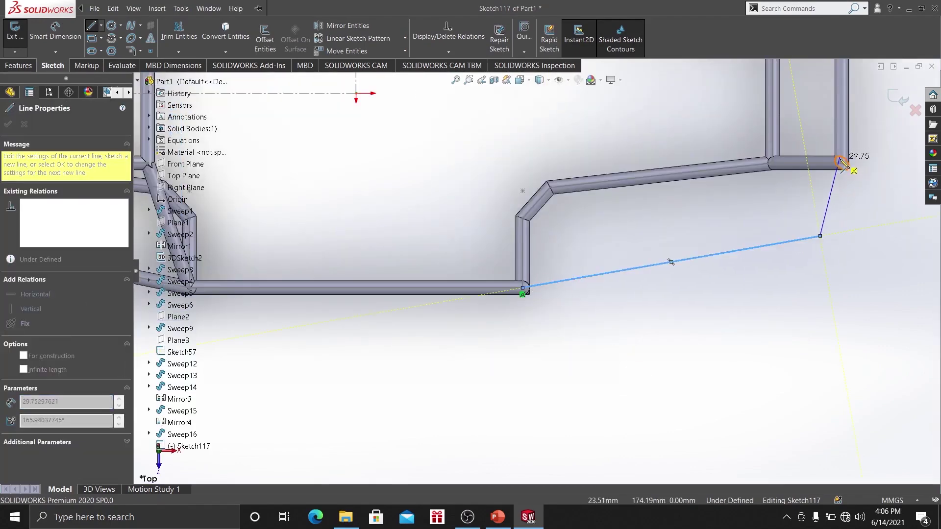
{"action": "left_click", "coordinate": [843, 164]}
{"action": "right_click", "coordinate": [687, 124]}
{"action": "left_click", "coordinate": [715, 137]}
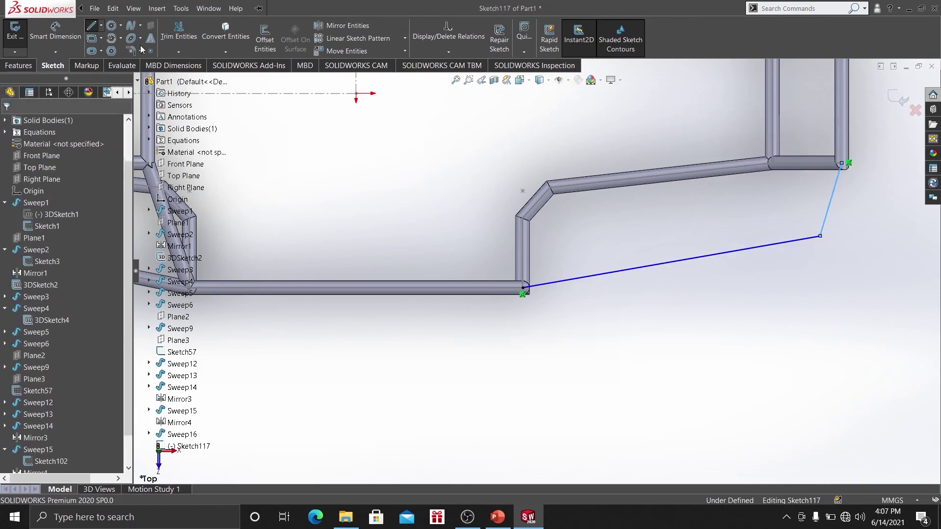
Dimension the crosswise distance spanned by the short rear line as 25 mm.
{"action": "scroll", "coordinate": [749, 247], "scroll_direction": "up", "scroll_amount": 2}
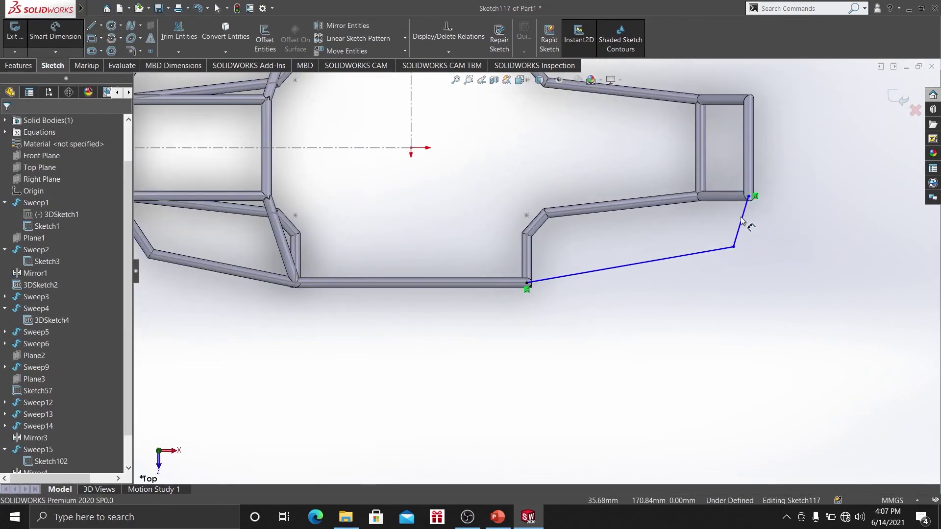
{"action": "left_click", "coordinate": [744, 221]}
{"action": "left_click", "coordinate": [772, 223]}
{"action": "type", "text": "25"}
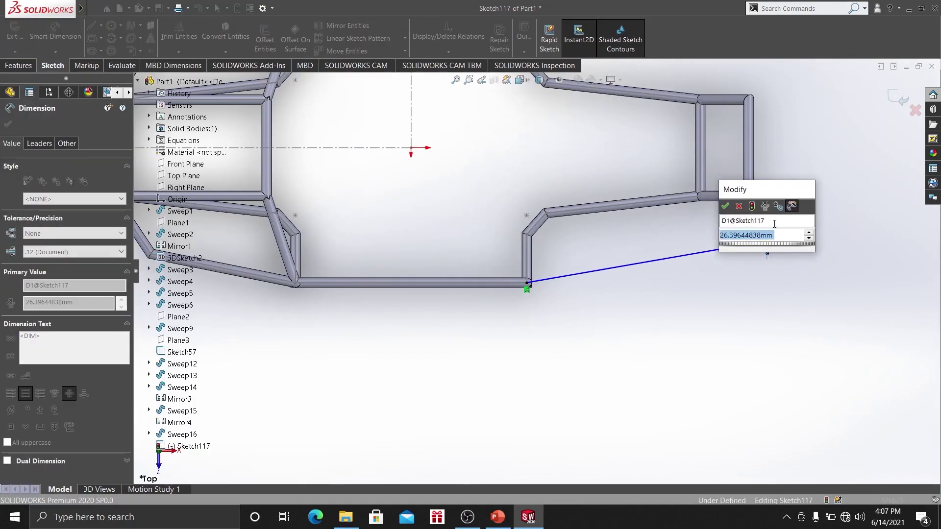
{"action": "key", "text": "Return"}
{"action": "key", "text": "Escape"}
Dimension the long line's lengthwise span as 100 mm and close the sketch.
{"action": "left_click", "coordinate": [720, 247]}
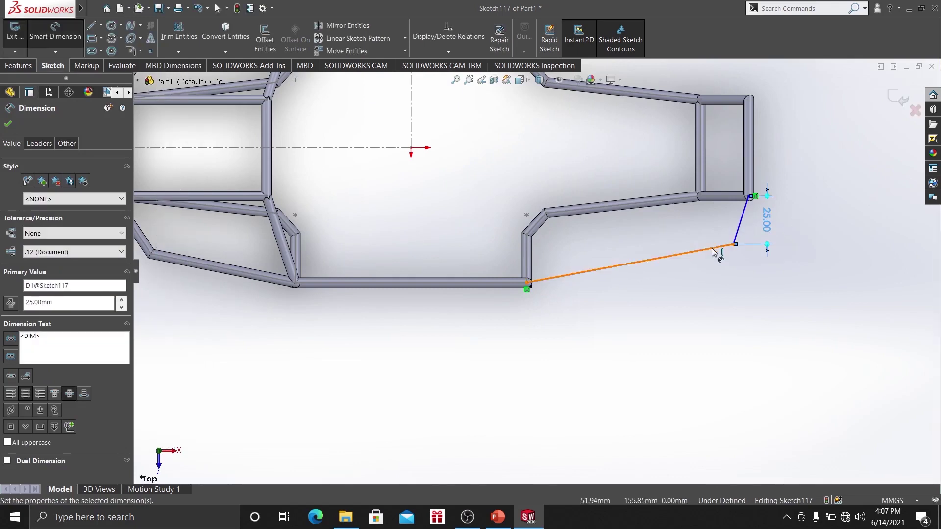
{"action": "left_click", "coordinate": [684, 342]}
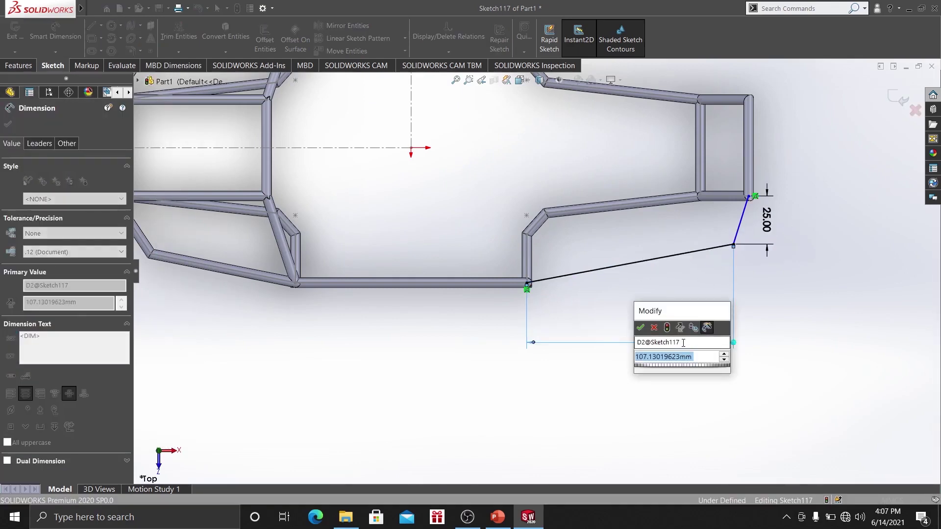
{"action": "type", "text": "11"}
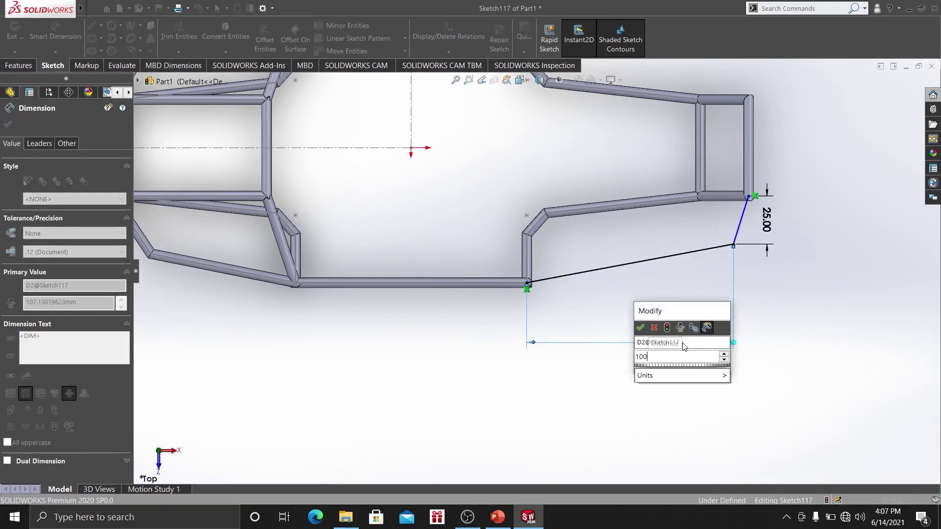
{"action": "type", "text": "0"}
{"action": "key", "text": "Return"}
{"action": "key", "text": "f"}
{"action": "left_click", "coordinate": [895, 107]}
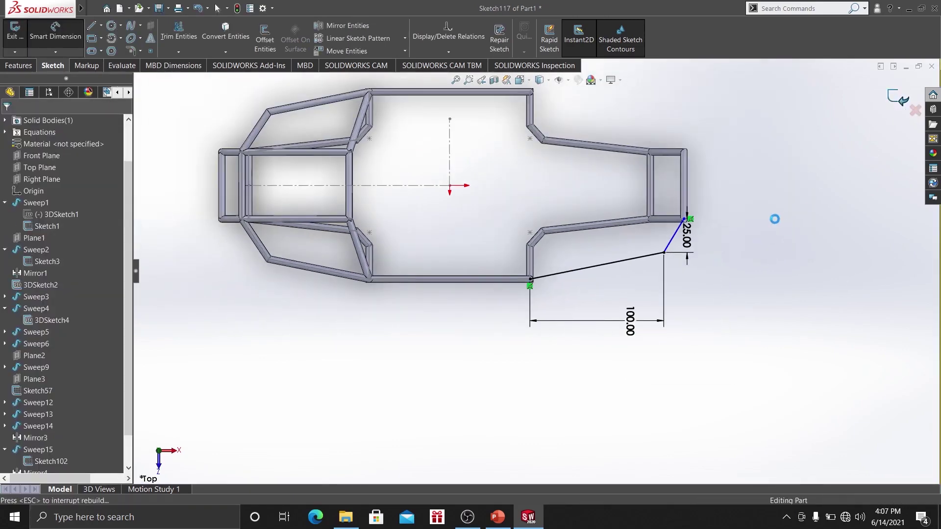
Sweep a 5 mm circular profile along the two connected lines of the Plane2 sketch.
{"action": "middle_click_drag", "start_coordinate": [734, 242], "coordinate": [390, 220]}
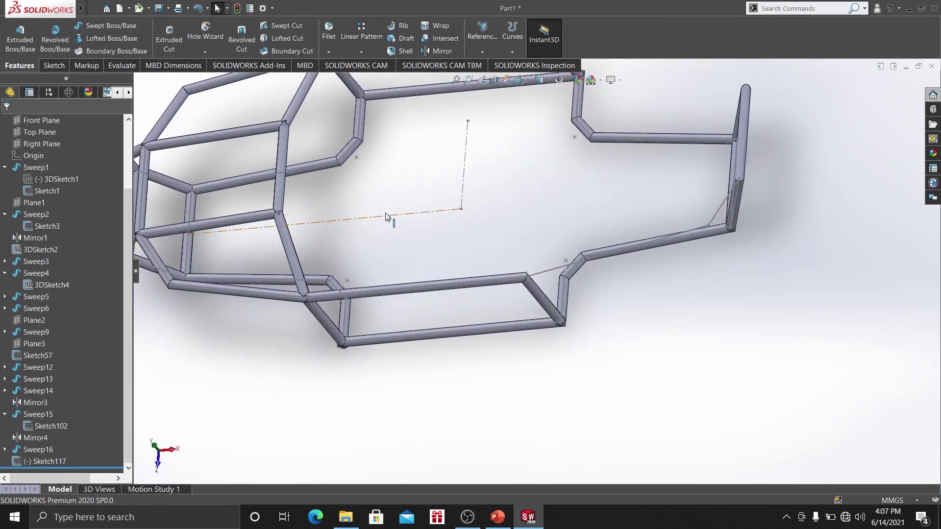
{"action": "left_click", "coordinate": [107, 28]}
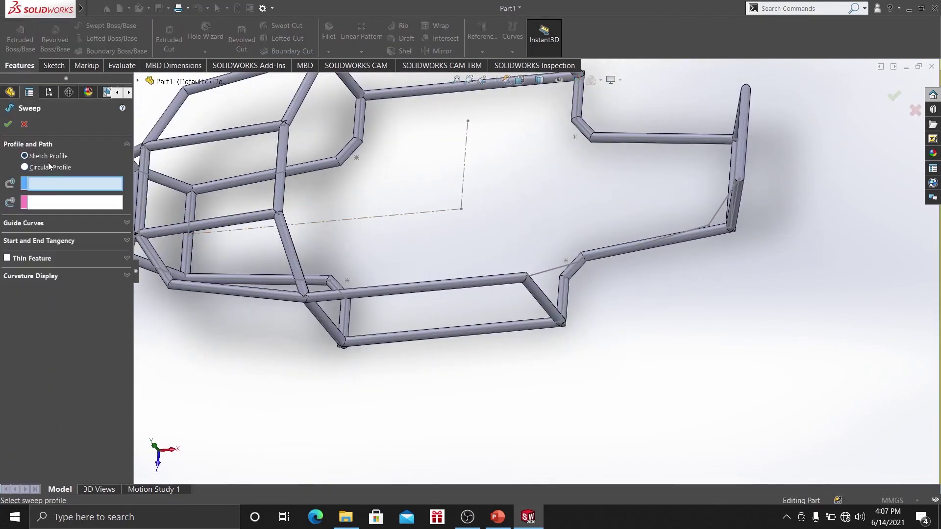
{"action": "left_click", "coordinate": [25, 167]}
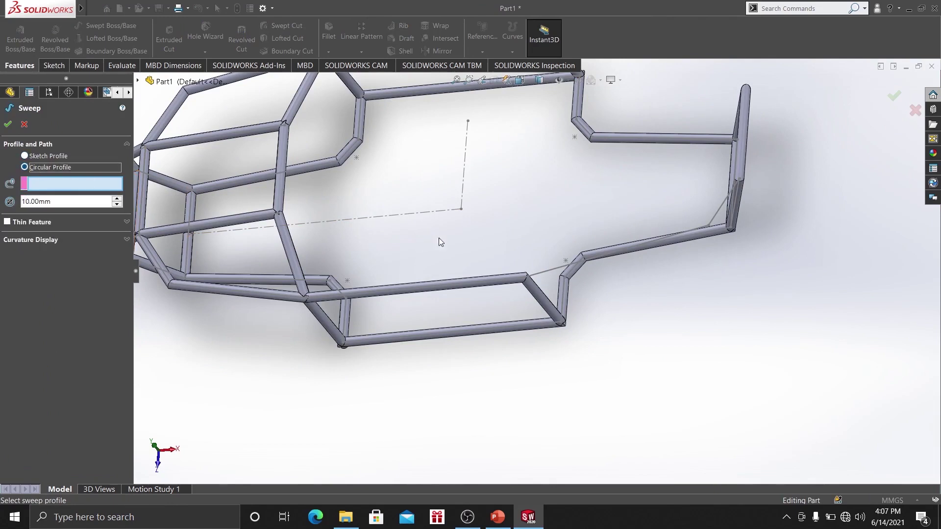
{"action": "left_click", "coordinate": [572, 265]}
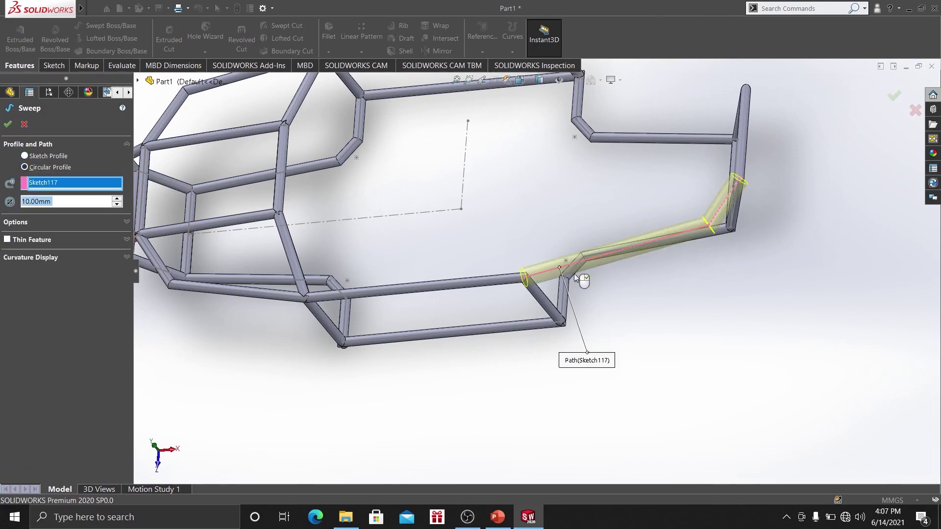
{"action": "type", "text": "5"}
{"action": "key", "text": "Return"}
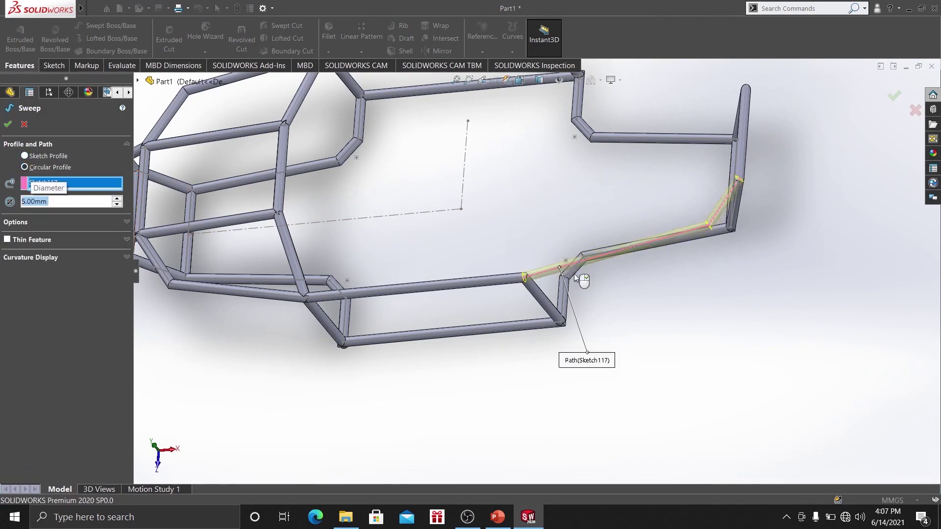
{"action": "left_click", "coordinate": [7, 124]}
Mirror the swept rear side tube about the Front Plane.
{"action": "middle_click_drag", "start_coordinate": [699, 350], "coordinate": [463, 236]}
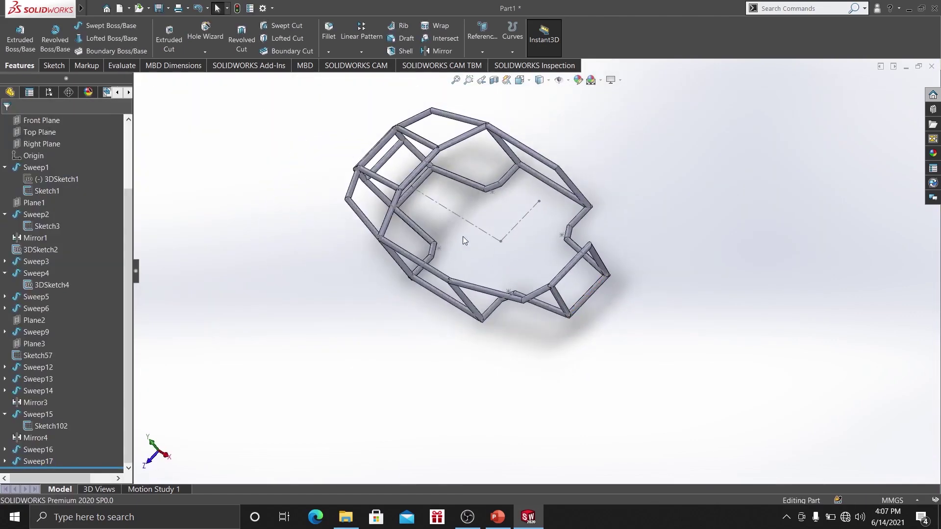
{"action": "left_click", "coordinate": [439, 51]}
{"action": "scroll", "coordinate": [498, 237], "scroll_direction": "down", "scroll_amount": 3}
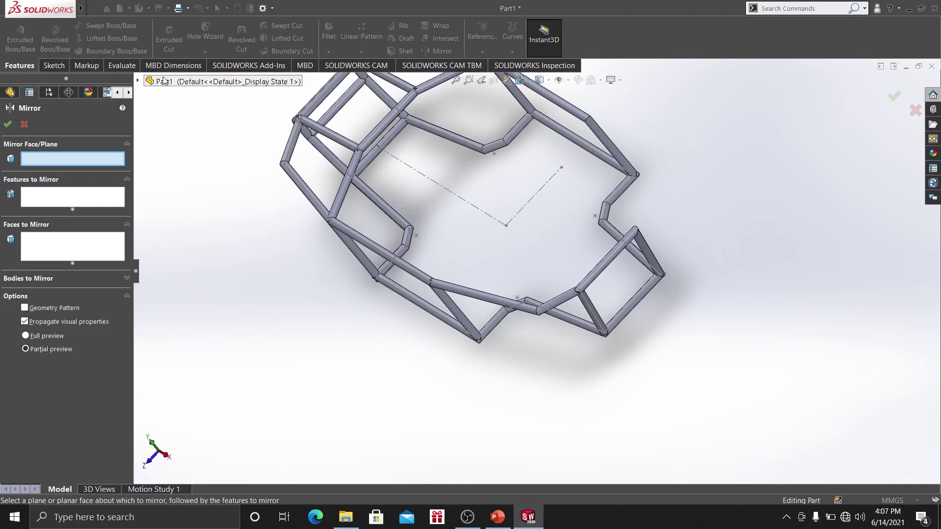
{"action": "left_click", "coordinate": [138, 81]}
{"action": "left_click", "coordinate": [186, 164]}
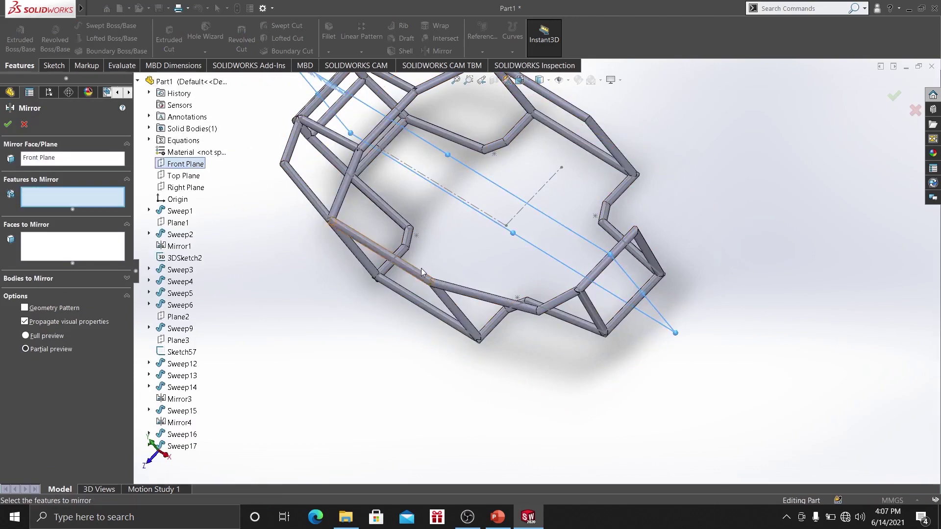
{"action": "left_click", "coordinate": [483, 300]}
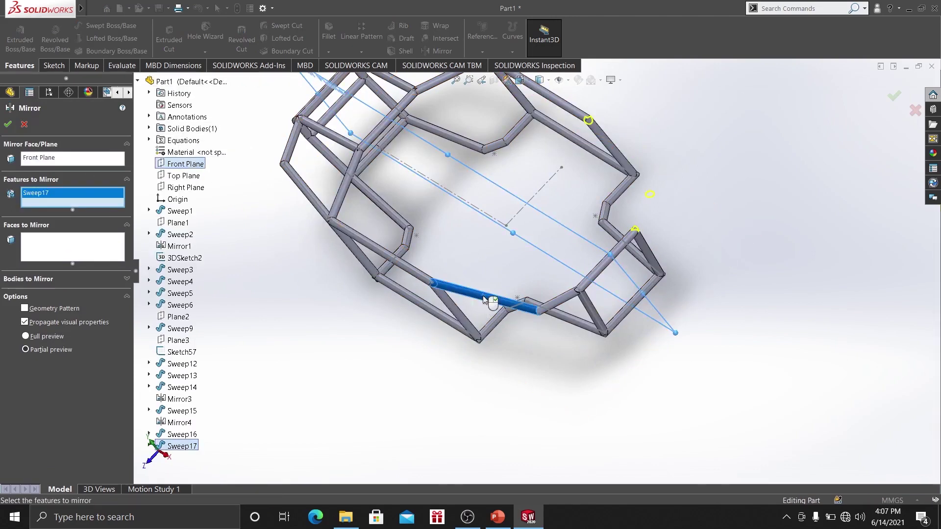
{"action": "left_click", "coordinate": [8, 124]}
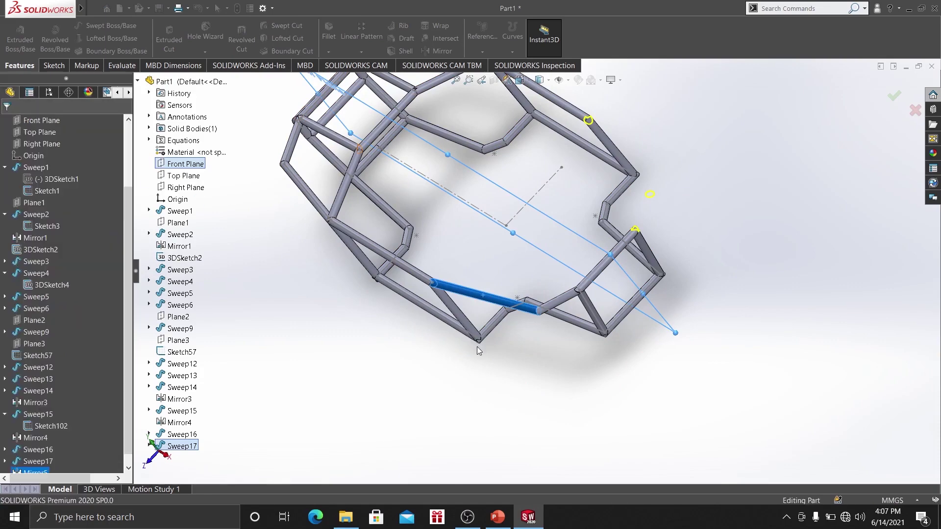
Start a reference plane using the Front Plane and the sketch line of the upper side rail as references.
{"action": "scroll", "coordinate": [476, 343], "scroll_direction": "up", "scroll_amount": 3}
{"action": "middle_click_drag", "start_coordinate": [475, 343], "coordinate": [482, 298]}
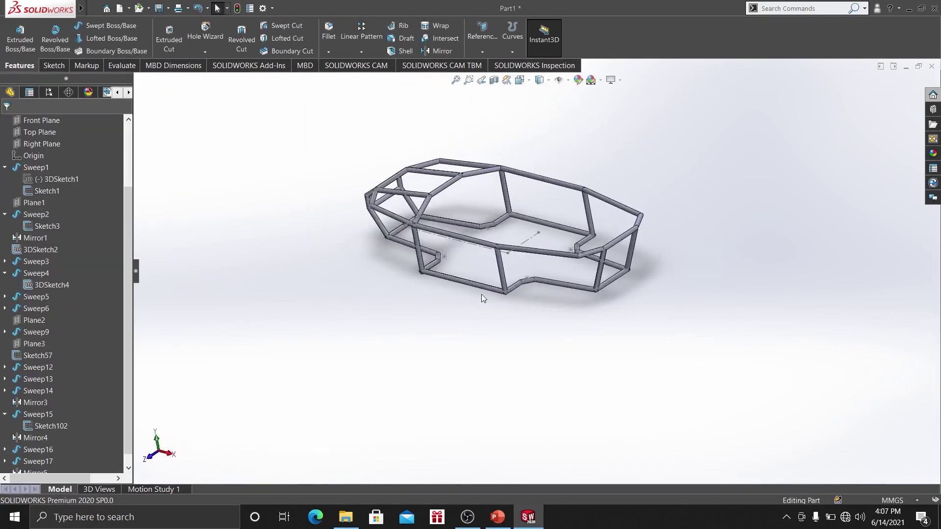
{"action": "scroll", "coordinate": [422, 190], "scroll_direction": "down", "scroll_amount": 5}
{"action": "key", "text": "f"}
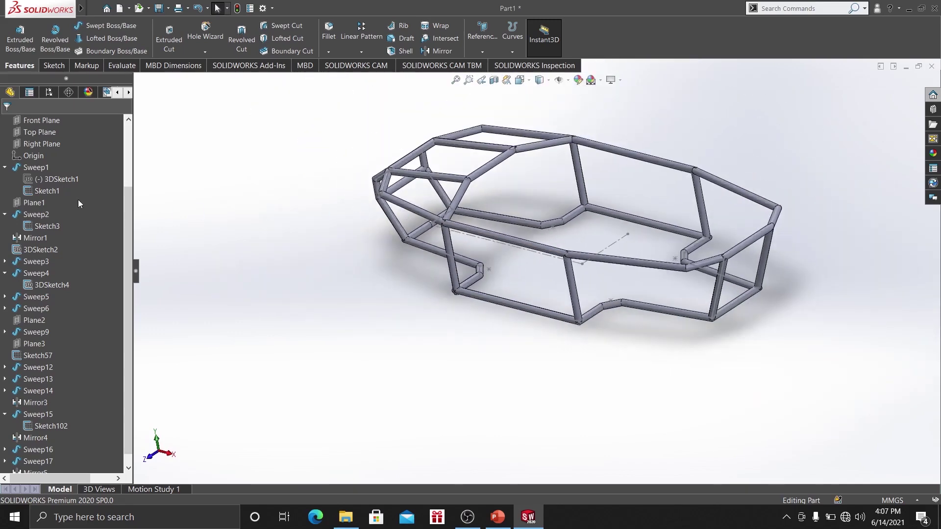
{"action": "left_click", "coordinate": [43, 121]}
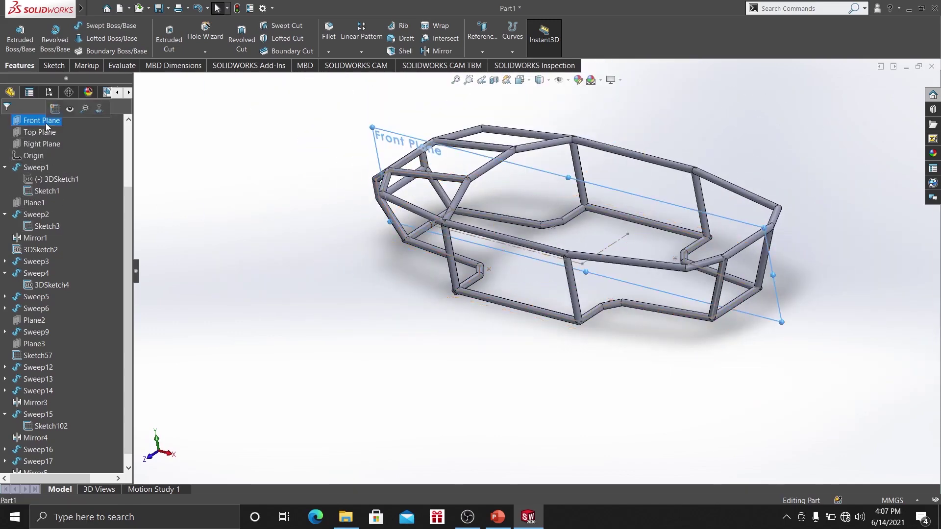
{"action": "left_click", "coordinate": [483, 39]}
{"action": "left_click", "coordinate": [501, 64]}
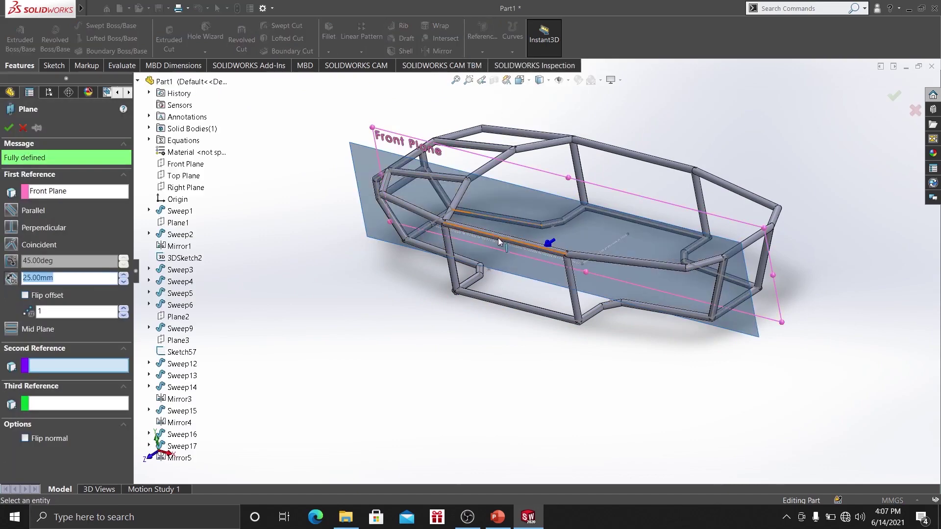
{"action": "left_click", "coordinate": [501, 239]}
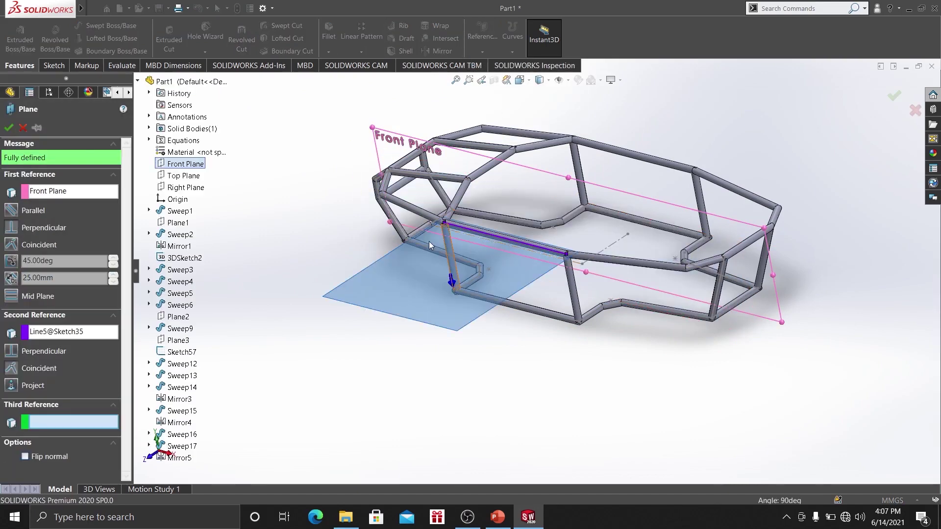
Set the reference plane at a 10 degree angle to the Front Plane, flip its offset, and create it.
{"action": "left_click", "coordinate": [9, 260]}
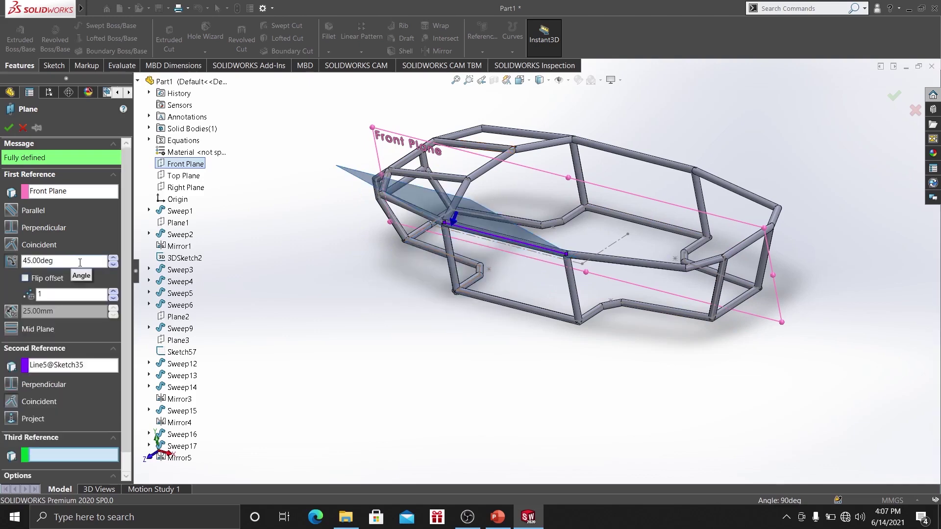
{"action": "left_click_drag", "start_coordinate": [80, 263], "coordinate": [25, 262]}
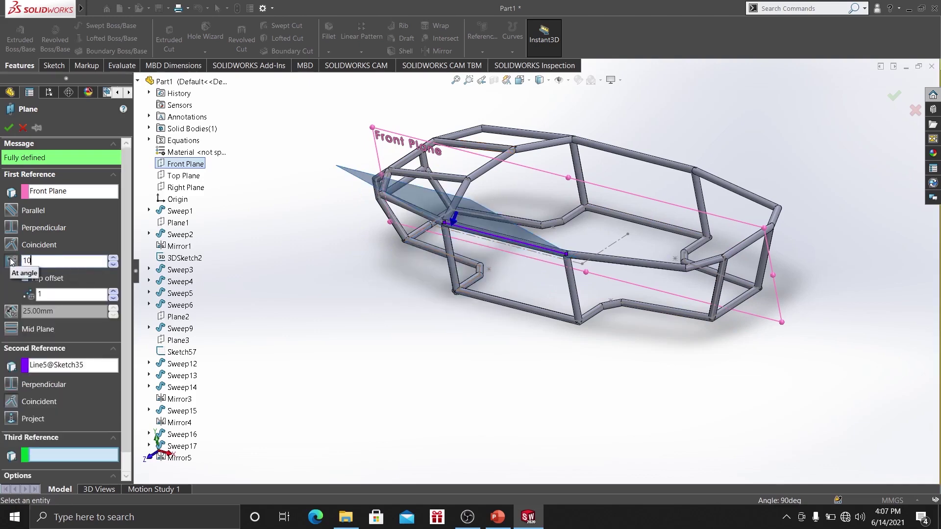
{"action": "type", "text": "10"}
{"action": "key", "text": "Return"}
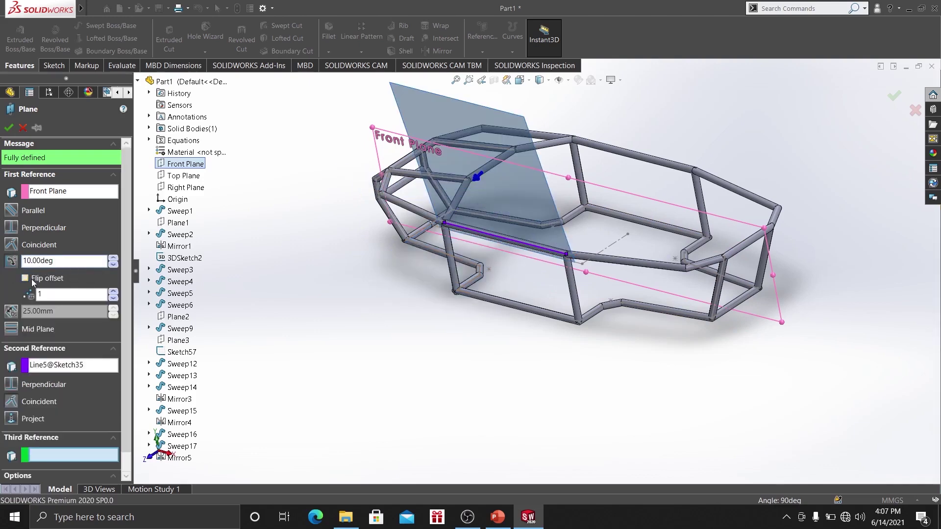
{"action": "left_click", "coordinate": [26, 279]}
{"action": "middle_click_drag", "start_coordinate": [498, 257], "coordinate": [626, 306]}
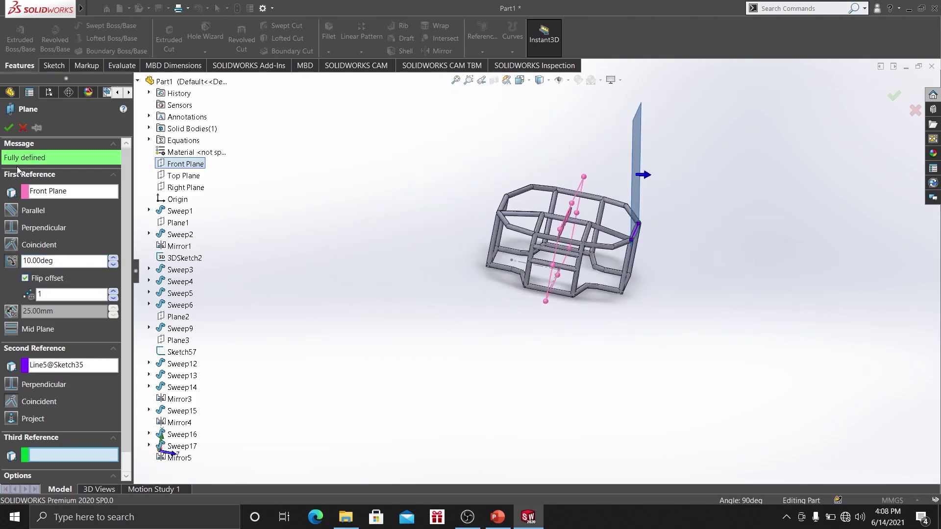
{"action": "left_click", "coordinate": [8, 127]}
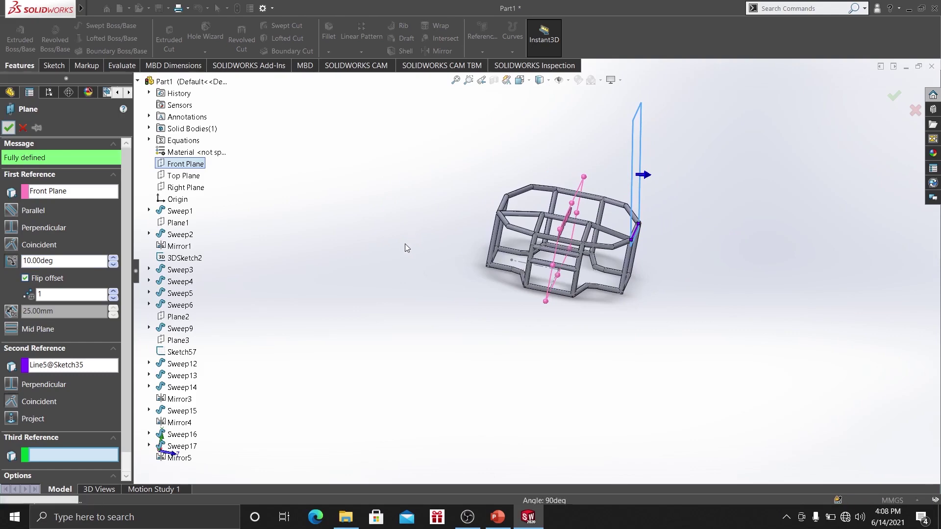
Start a sketch on the newly created angled reference plane and view it from the front.
{"action": "middle_click_drag", "start_coordinate": [725, 278], "coordinate": [589, 196]}
{"action": "right_click", "coordinate": [571, 165]}
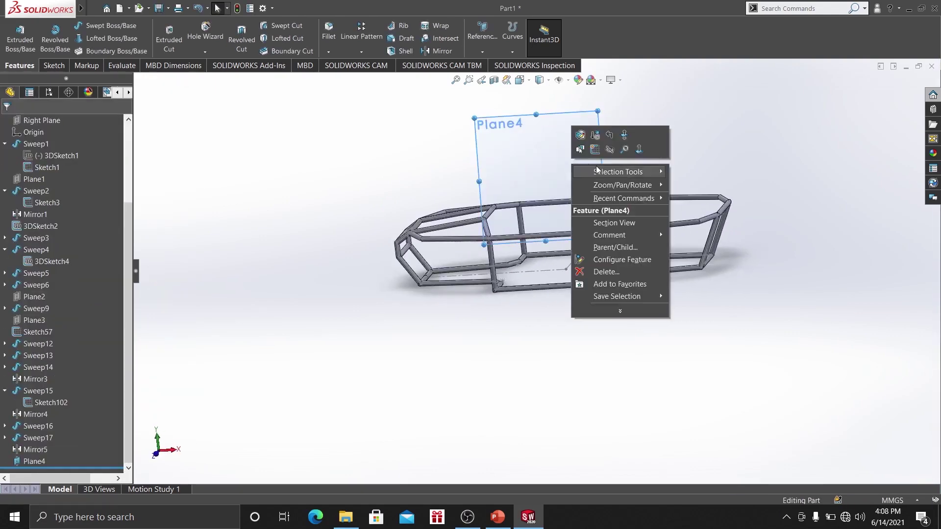
{"action": "left_click", "coordinate": [595, 149]}
{"action": "key", "text": "space"}
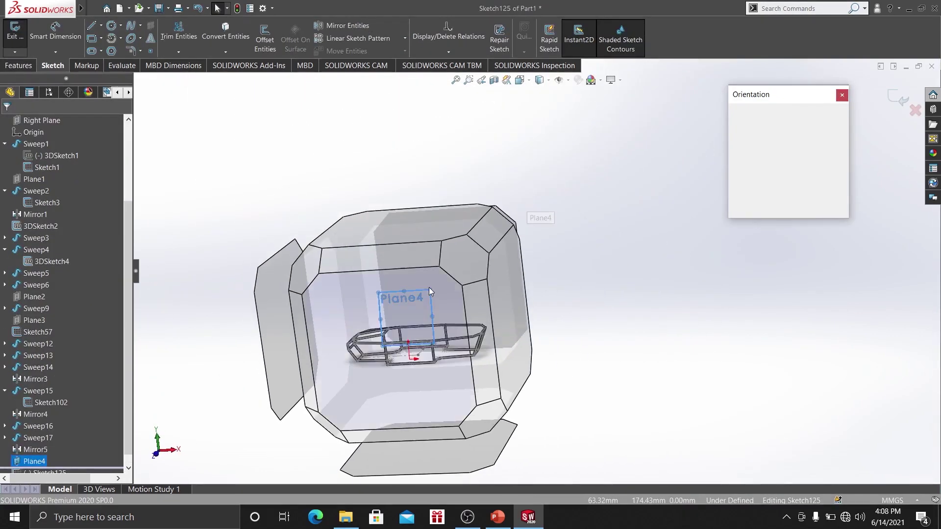
{"action": "left_click", "coordinate": [430, 287]}
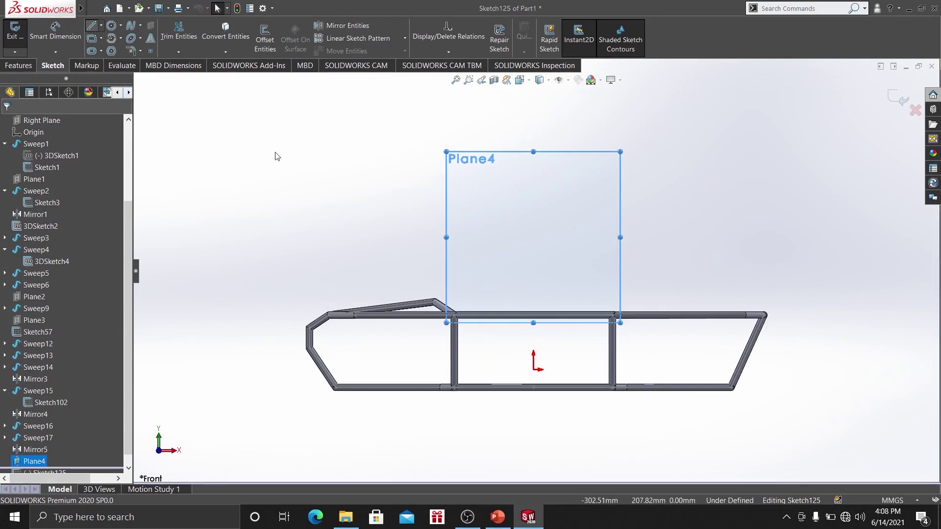
Sketch two connected lines rising rearward from the front end of the plane at the upper side rail, the lower one about 73 mm high.
{"action": "key", "text": "l"}
{"action": "left_click", "coordinate": [454, 314]}
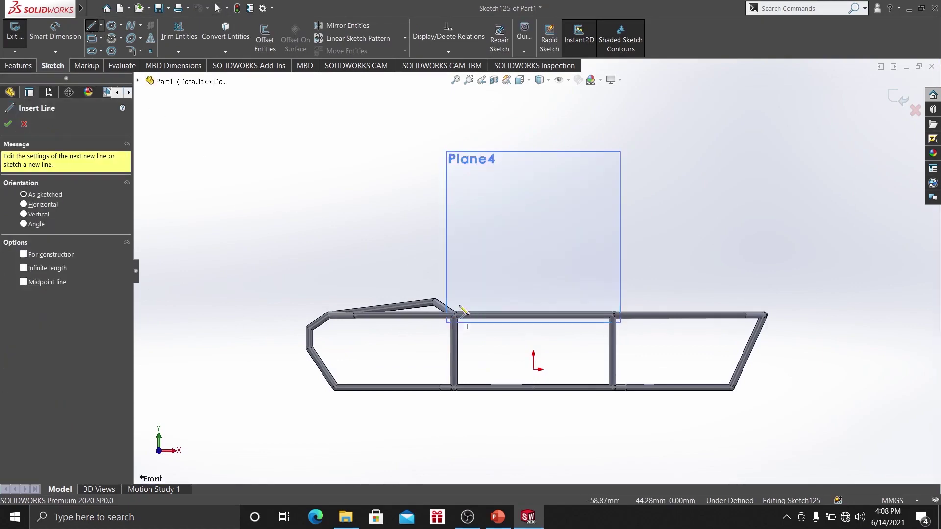
{"action": "left_click", "coordinate": [482, 220]}
{"action": "left_click", "coordinate": [505, 202]}
{"action": "right_click", "coordinate": [409, 157]}
{"action": "left_click", "coordinate": [454, 169]}
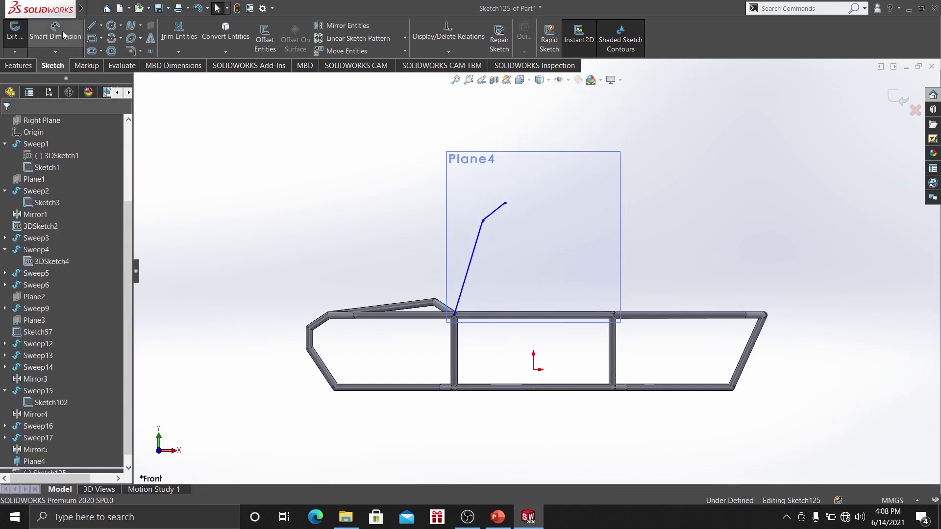
Dimension the lower line's vertical height and set it to 70 mm.
{"action": "left_click", "coordinate": [469, 267]}
{"action": "left_click", "coordinate": [362, 255]}
{"action": "type", "text": "70"}
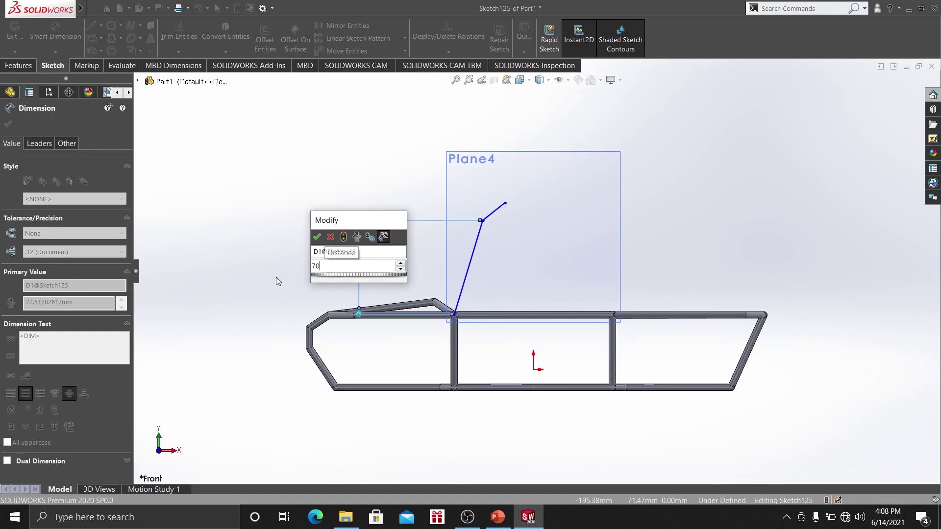
{"action": "key", "text": "Return"}
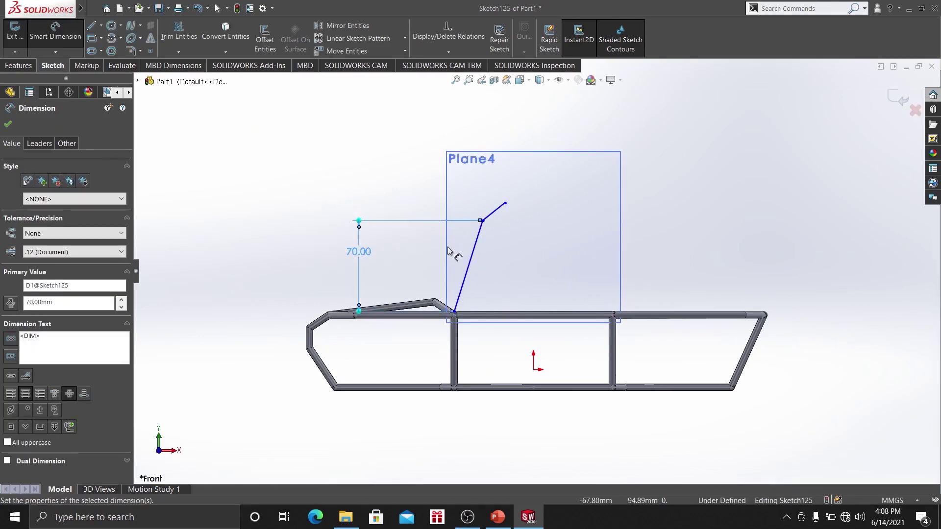
Trim away both connected lines of the sketch.
{"action": "scroll", "coordinate": [495, 297], "scroll_direction": "down", "scroll_amount": 4}
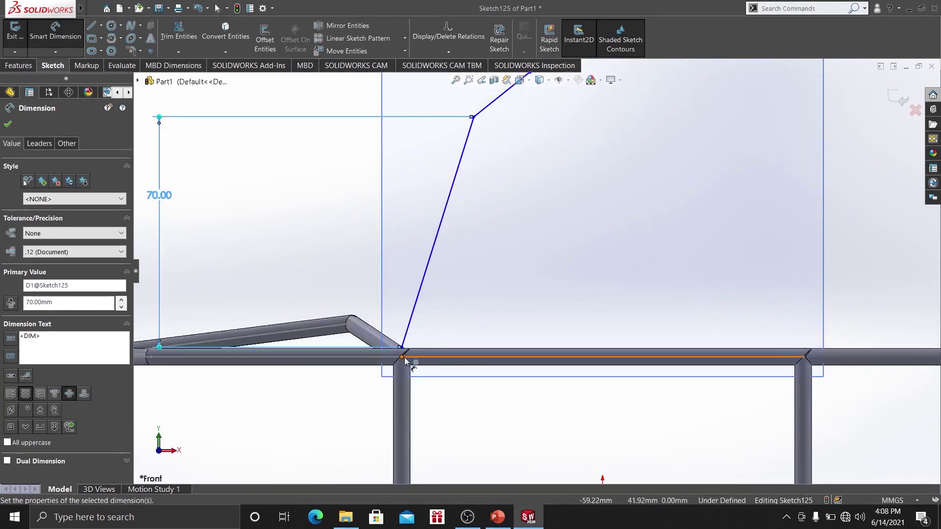
{"action": "left_click", "coordinate": [178, 31]}
{"action": "mouse_move", "coordinate": [470, 252]}
{"action": "left_mouse_down"}
{"action": "mouse_move", "coordinate": [525, 104]}
{"action": "mouse_move", "coordinate": [461, 108]}
{"action": "left_mouse_up"}
Sketch two connected lines from the centreline junction of the front upright and upper side rail, rising about 75 mm and then about 13 mm.
{"action": "left_click", "coordinate": [90, 28]}
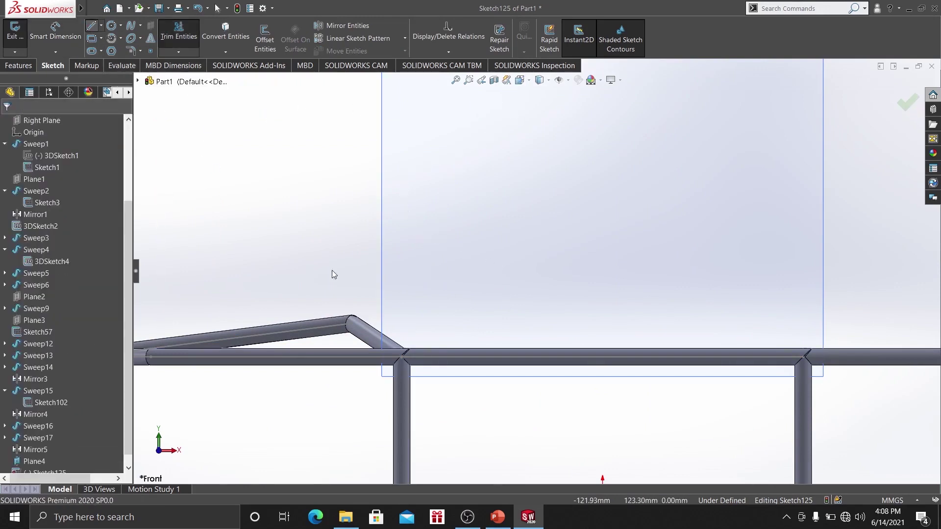
{"action": "scroll", "coordinate": [434, 313], "scroll_direction": "down", "scroll_amount": 4}
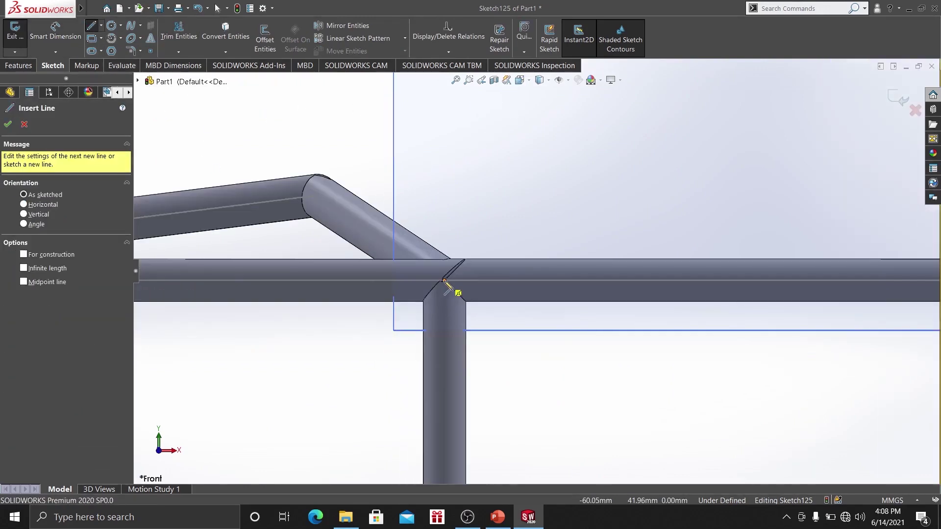
{"action": "left_click", "coordinate": [444, 282]}
{"action": "scroll", "coordinate": [490, 269], "scroll_direction": "up", "scroll_amount": 5}
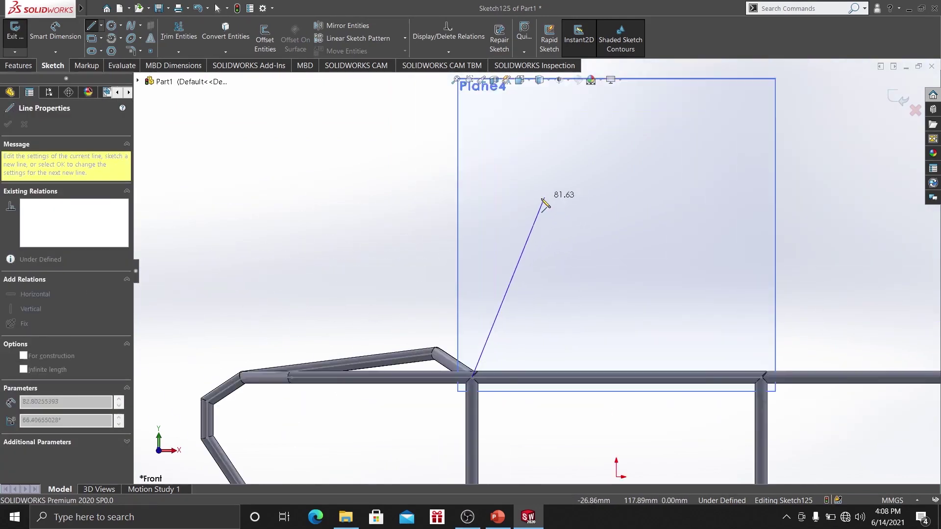
{"action": "left_click", "coordinate": [539, 200]}
{"action": "left_click", "coordinate": [582, 170]}
{"action": "right_click", "coordinate": [515, 168]}
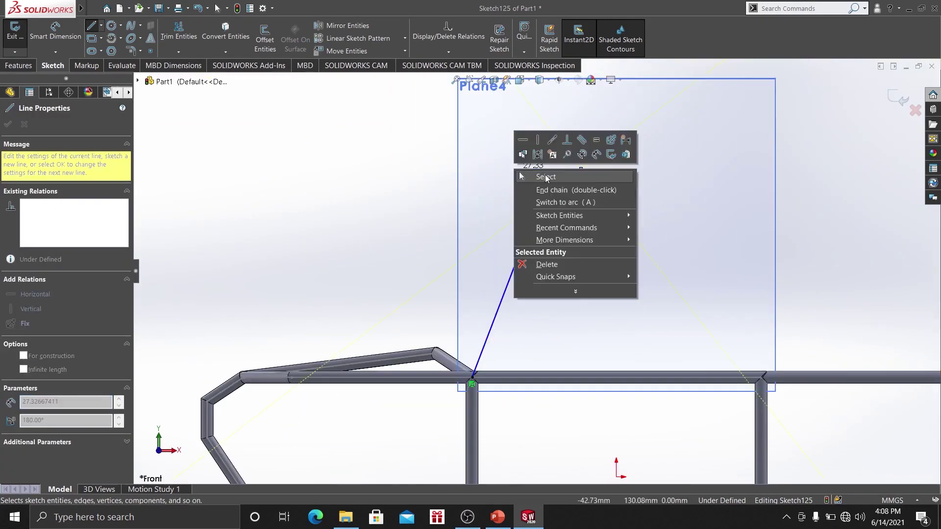
{"action": "left_click", "coordinate": [545, 177]}
Dimension the vertical heights of the two lines as 70 mm for the lower line and 10 mm for the upper line.
{"action": "left_click", "coordinate": [71, 35]}
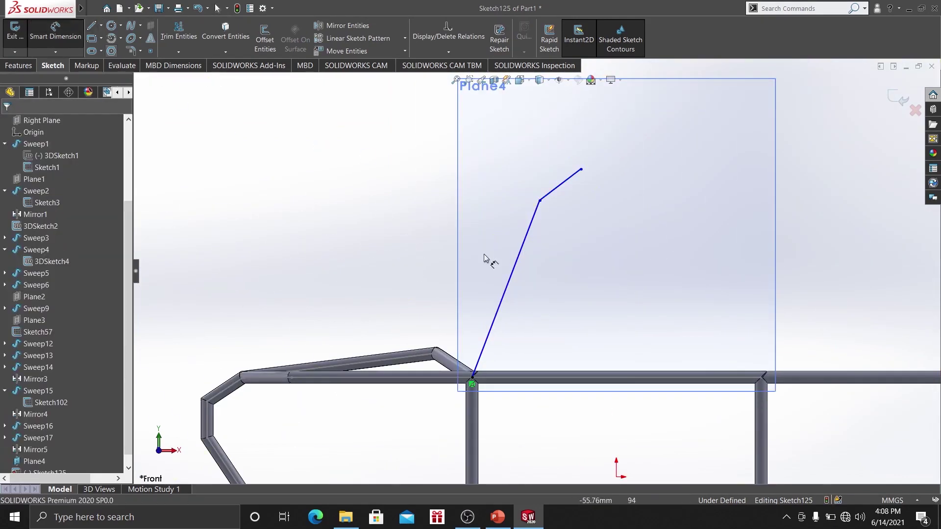
{"action": "left_click", "coordinate": [515, 264]}
{"action": "left_click", "coordinate": [308, 278]}
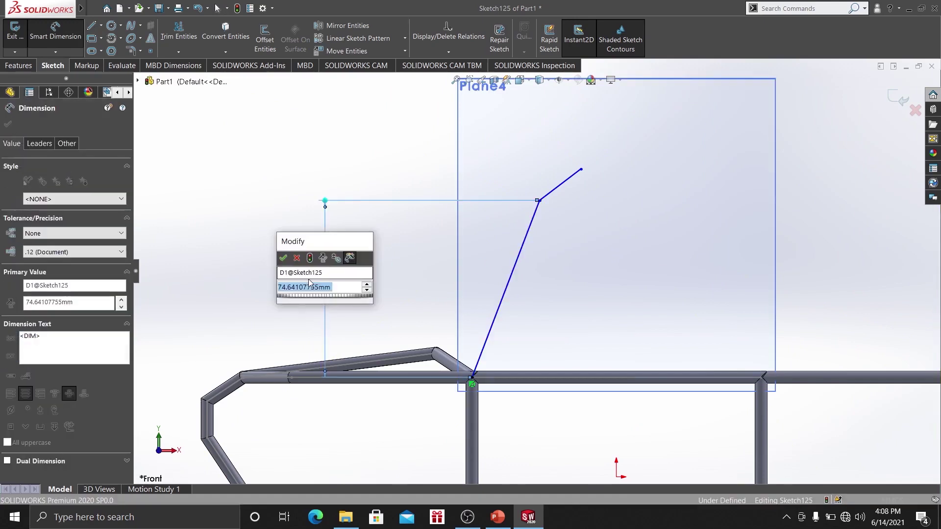
{"action": "type", "text": "70"}
{"action": "key", "text": "Return"}
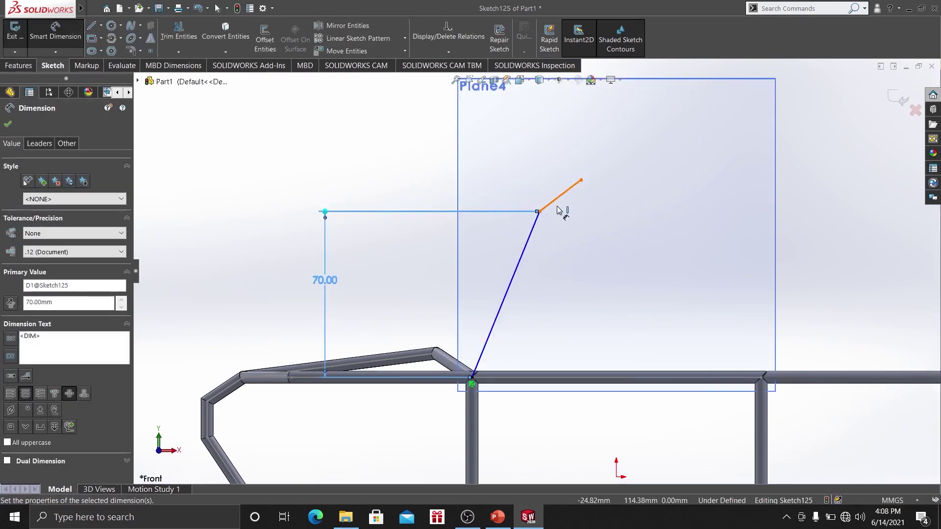
{"action": "left_click", "coordinate": [560, 196]}
{"action": "left_click", "coordinate": [375, 208]}
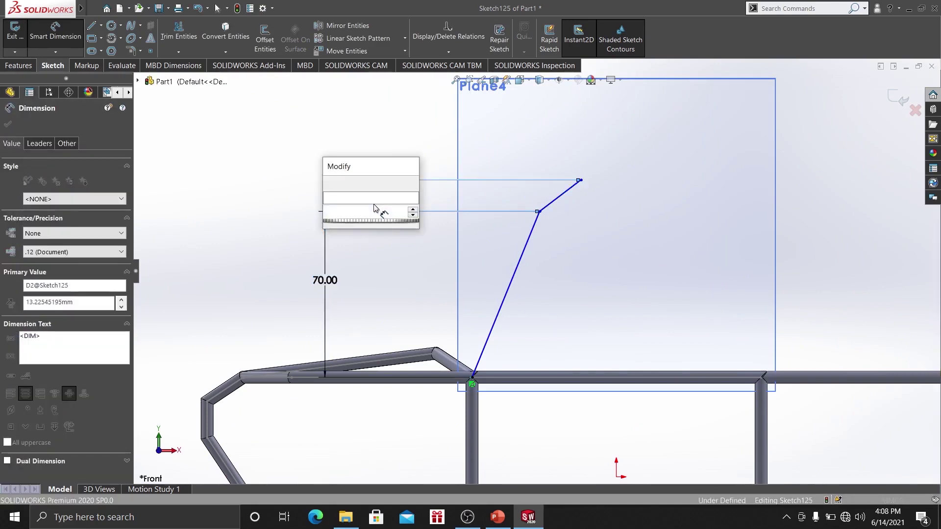
{"action": "type", "text": "10"}
{"action": "key", "text": "Return"}
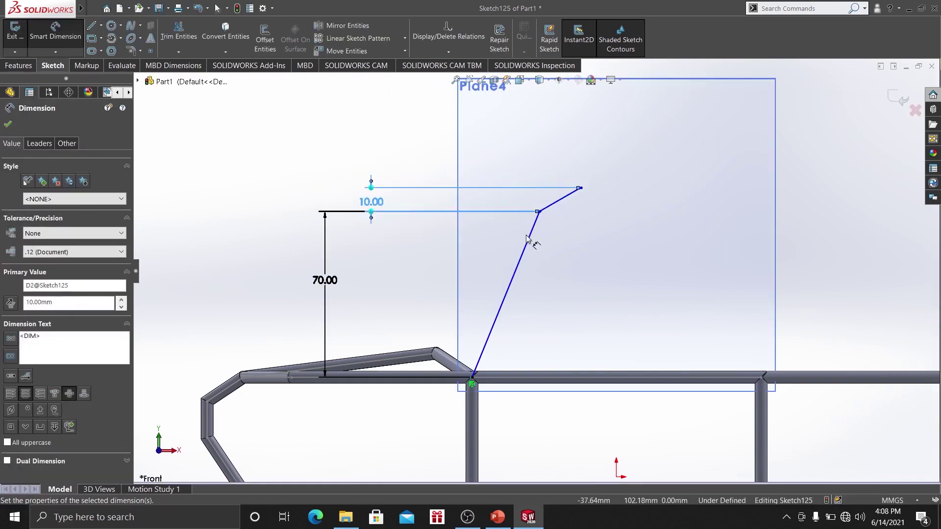
Dimension the horizontal extents of the lower and upper lines as 25 mm each.
{"action": "left_click", "coordinate": [528, 240]}
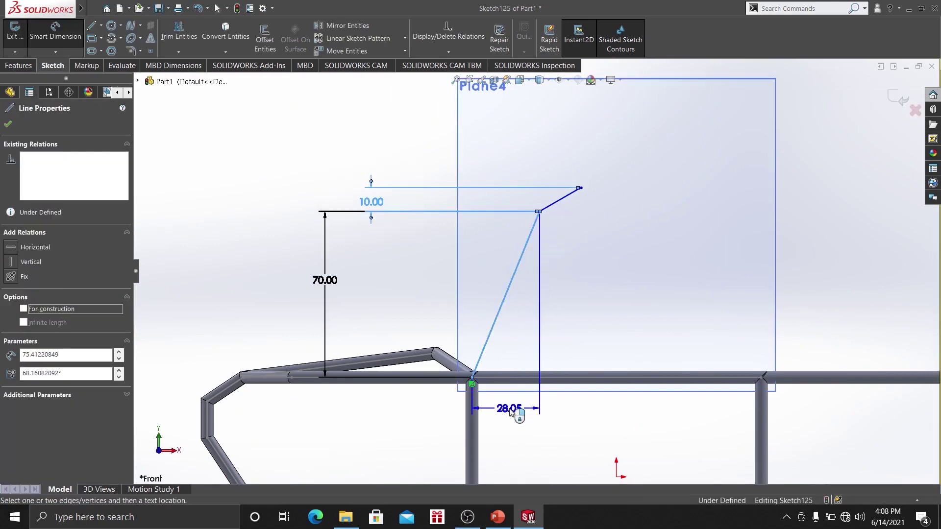
{"action": "left_click", "coordinate": [511, 412]}
{"action": "key", "text": "Return"}
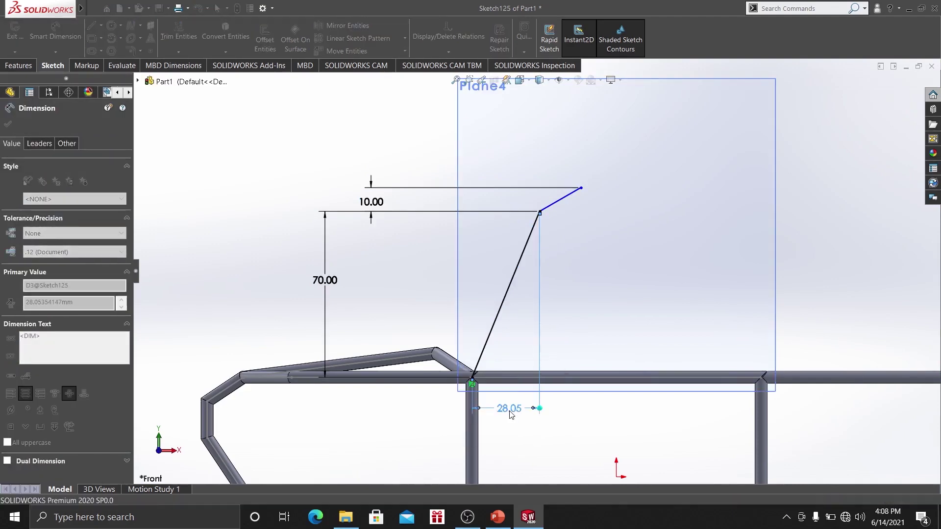
{"action": "left_click", "coordinate": [557, 203]}
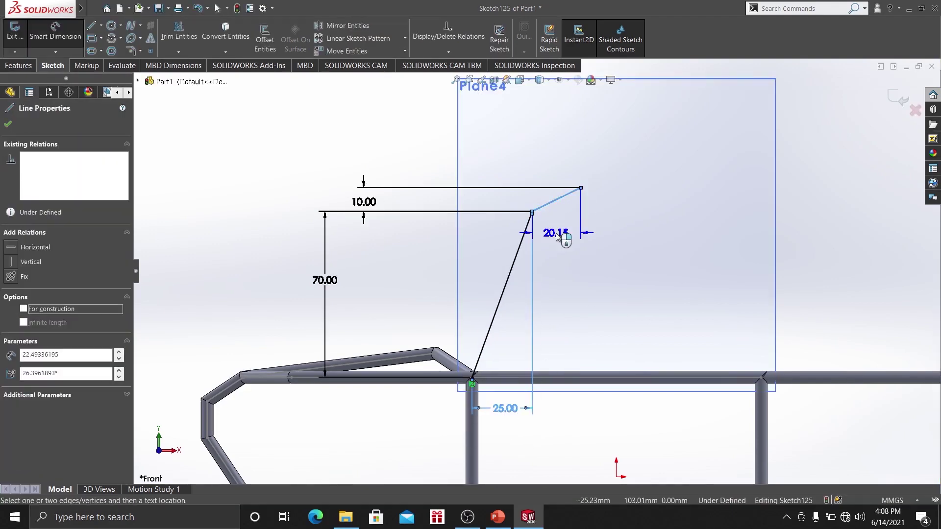
{"action": "left_click", "coordinate": [614, 244]}
{"action": "type", "text": "25"}
{"action": "key", "text": "Return"}
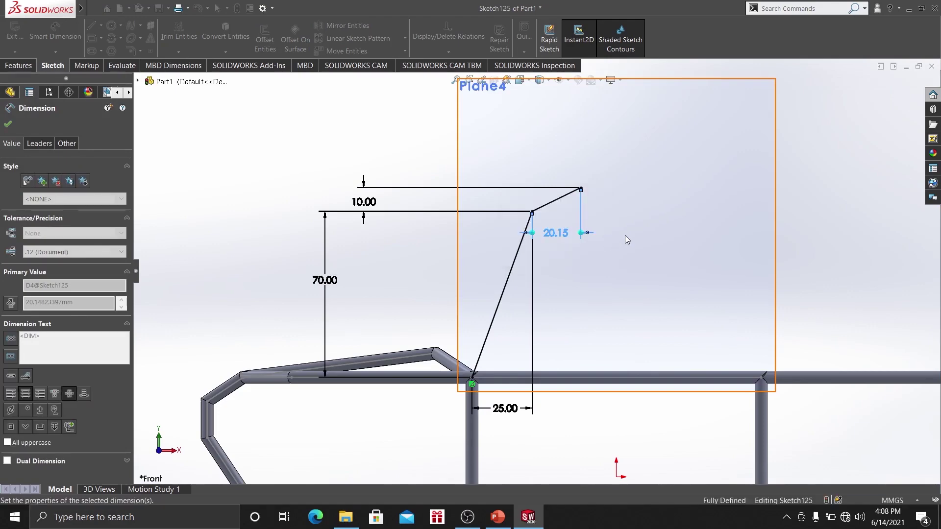
{"action": "scroll", "coordinate": [626, 234], "scroll_direction": "up", "scroll_amount": 4}
{"action": "middle_click_drag", "start_coordinate": [600, 256], "coordinate": [609, 284]}
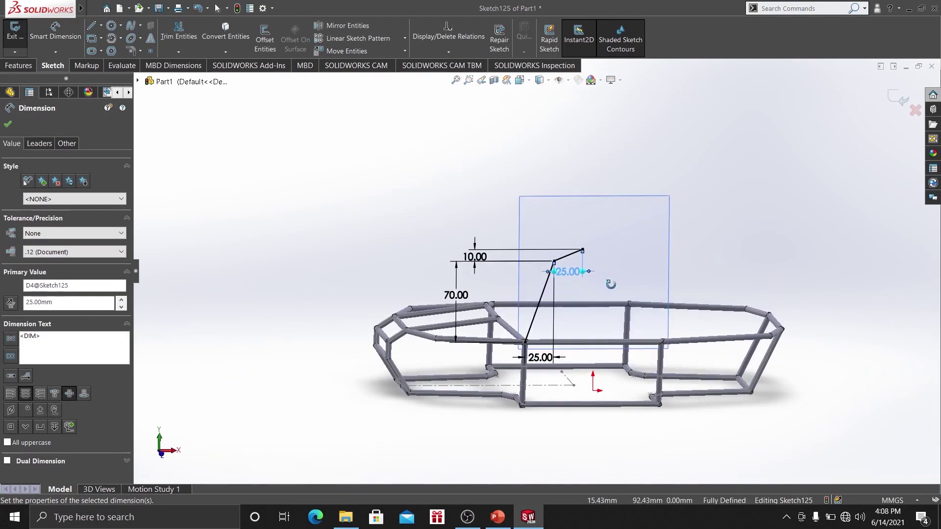
{"action": "left_click", "coordinate": [7, 127]}
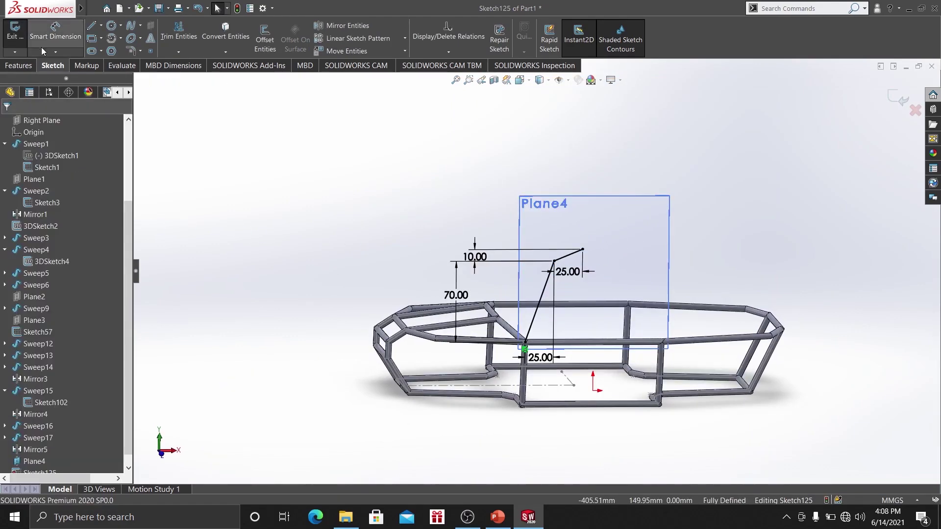
Sweep a 5 mm circular profile along the two connected lines of the angled plane's sketch.
{"action": "left_click", "coordinate": [15, 65]}
{"action": "left_click", "coordinate": [106, 25]}
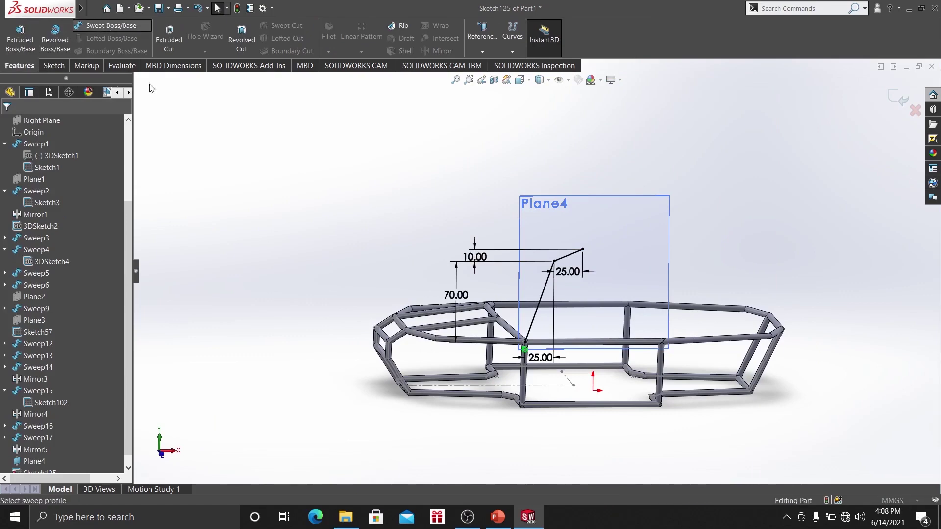
{"action": "left_click", "coordinate": [24, 167]}
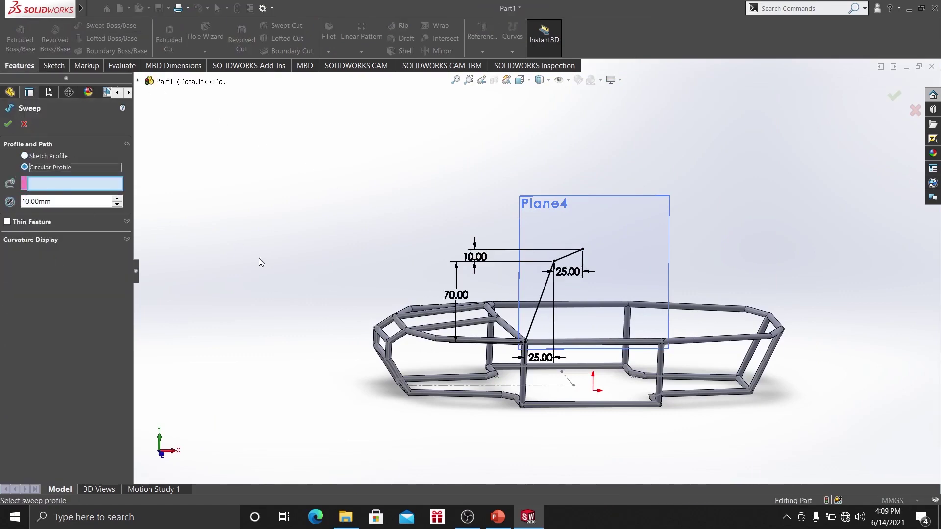
{"action": "scroll", "coordinate": [524, 304], "scroll_direction": "down", "scroll_amount": 3}
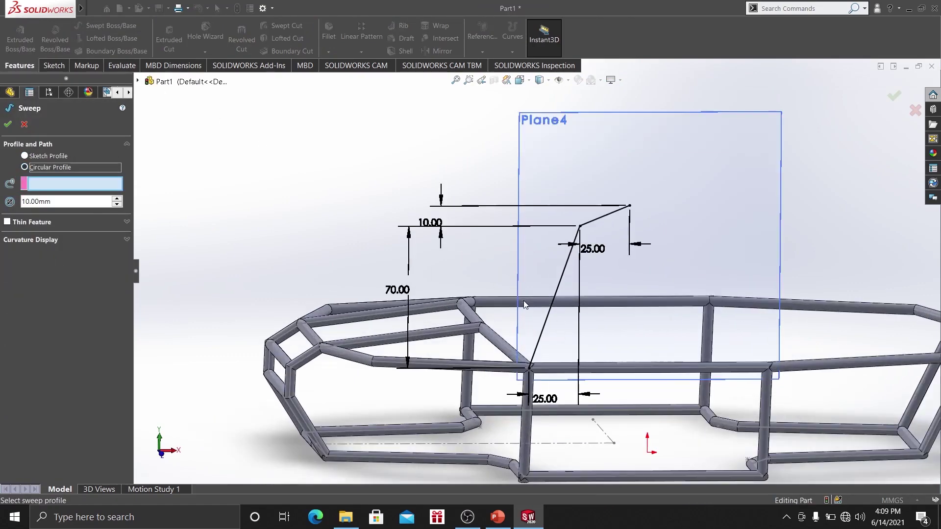
{"action": "left_click", "coordinate": [562, 285]}
{"action": "type", "text": "5"}
{"action": "key", "text": "Return"}
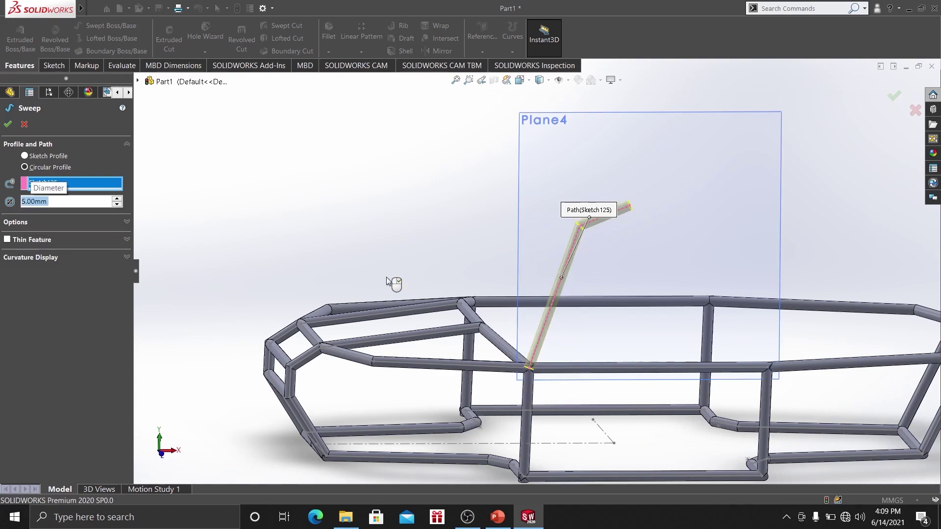
{"action": "left_click", "coordinate": [7, 125]}
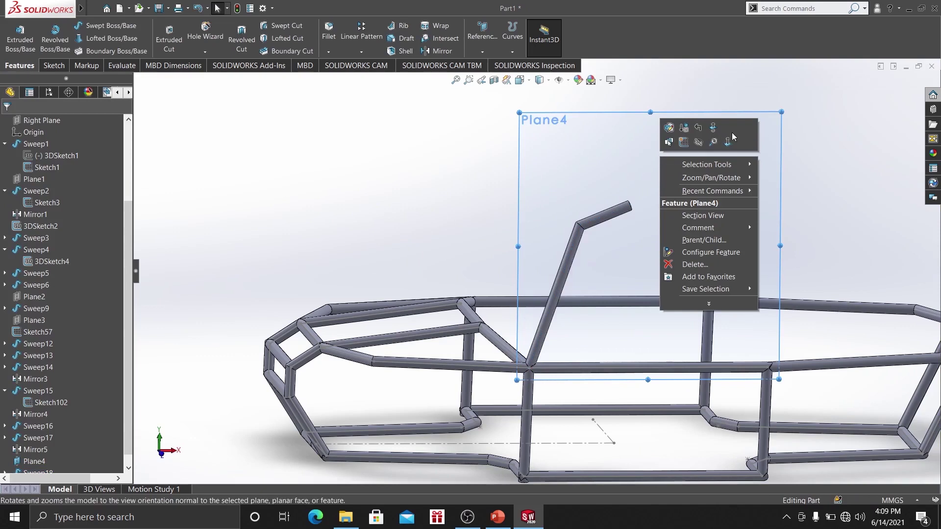
Hide Plane4 and show the path sketch of the new raised tube.
{"action": "left_click", "coordinate": [698, 142]}
{"action": "left_click", "coordinate": [563, 289]}
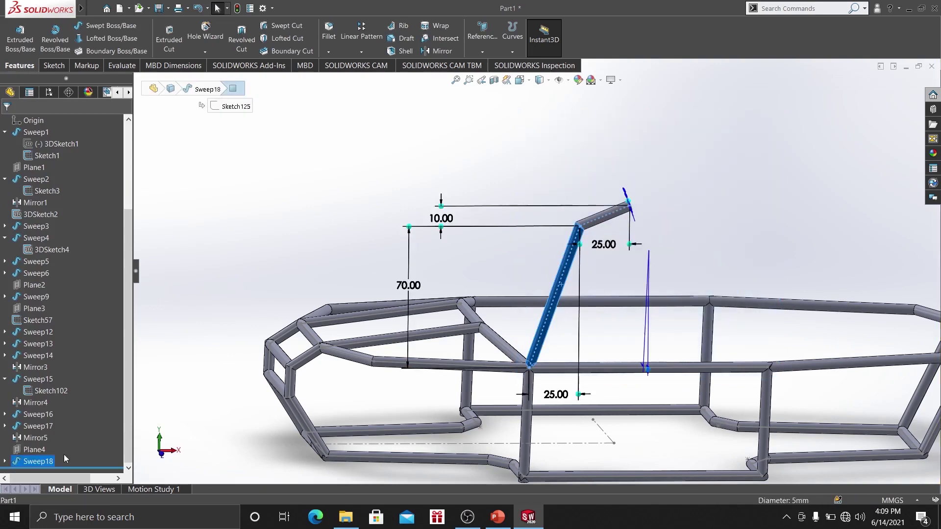
{"action": "left_click", "coordinate": [5, 462]}
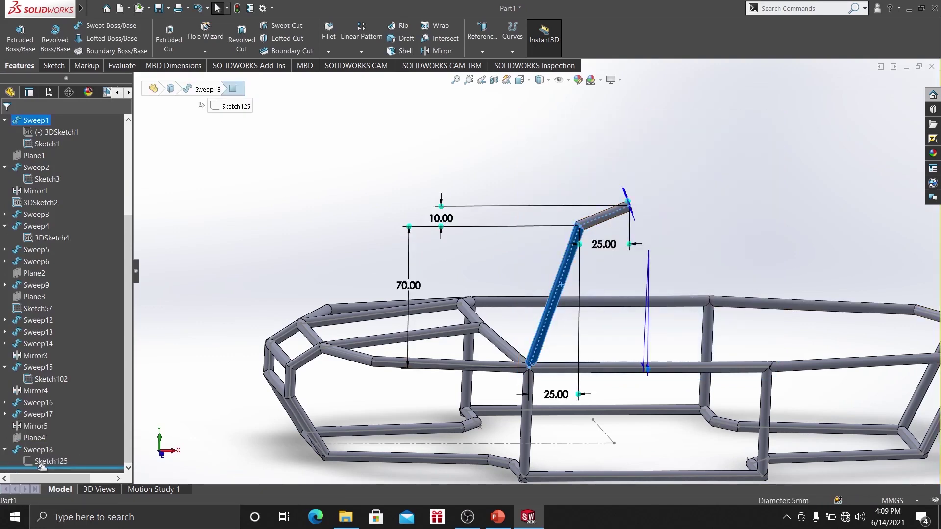
{"action": "left_click", "coordinate": [40, 462]}
{"action": "left_click", "coordinate": [50, 447]}
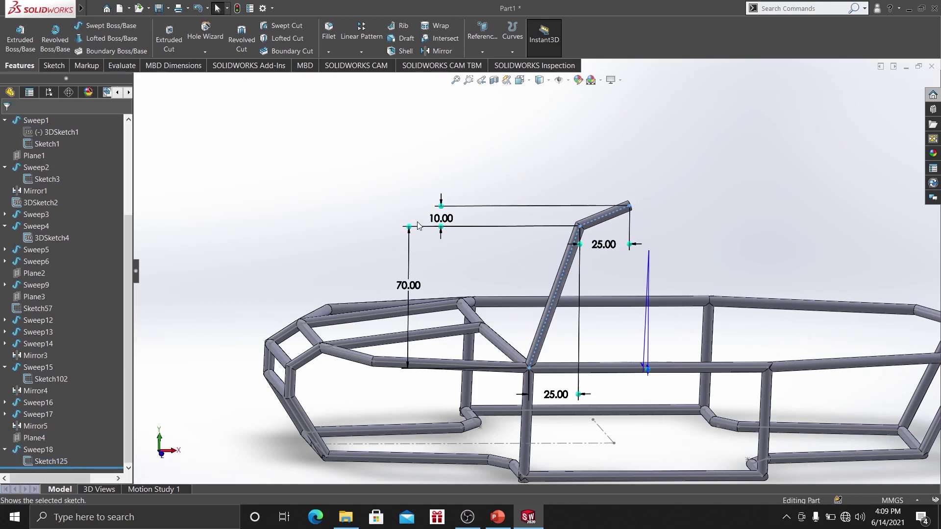
{"action": "left_click", "coordinate": [448, 237]}
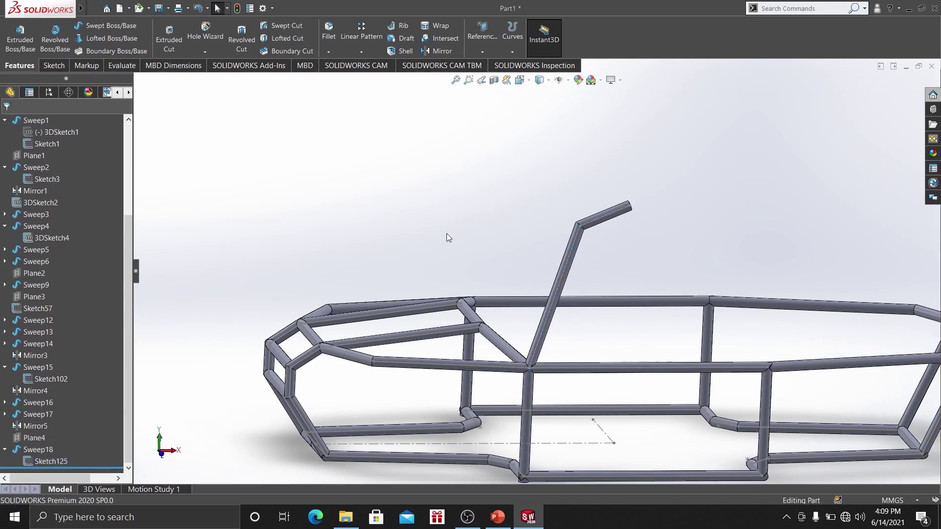
Mirror the raised bent tube sweep about the Front Plane.
{"action": "left_click", "coordinate": [438, 51]}
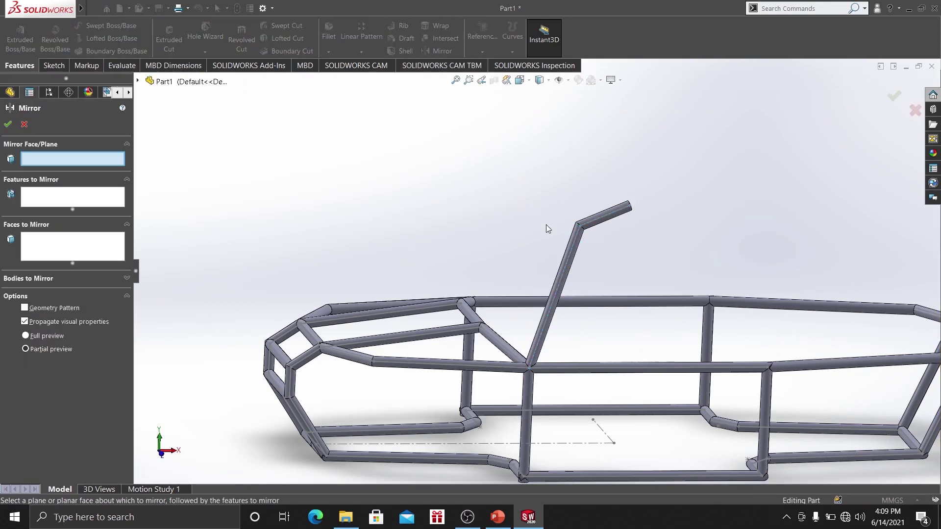
{"action": "left_click", "coordinate": [196, 84]}
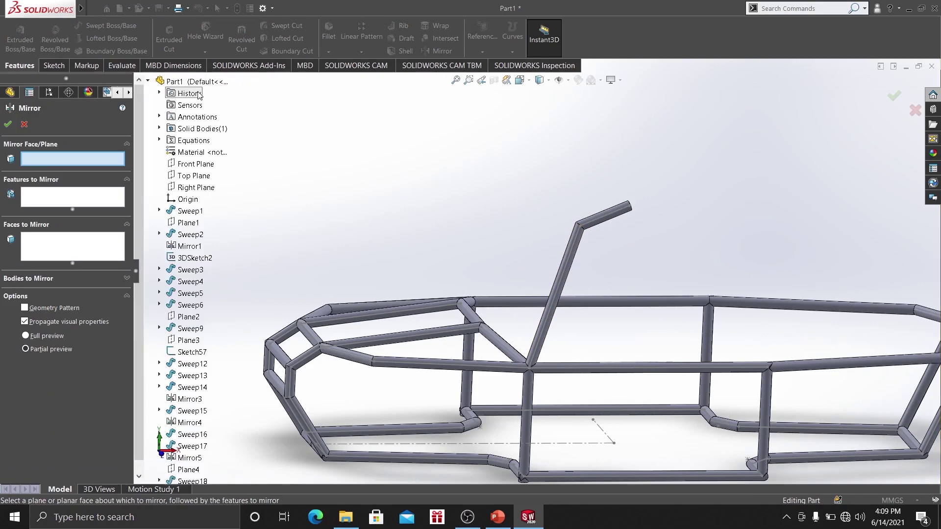
{"action": "left_click", "coordinate": [196, 163]}
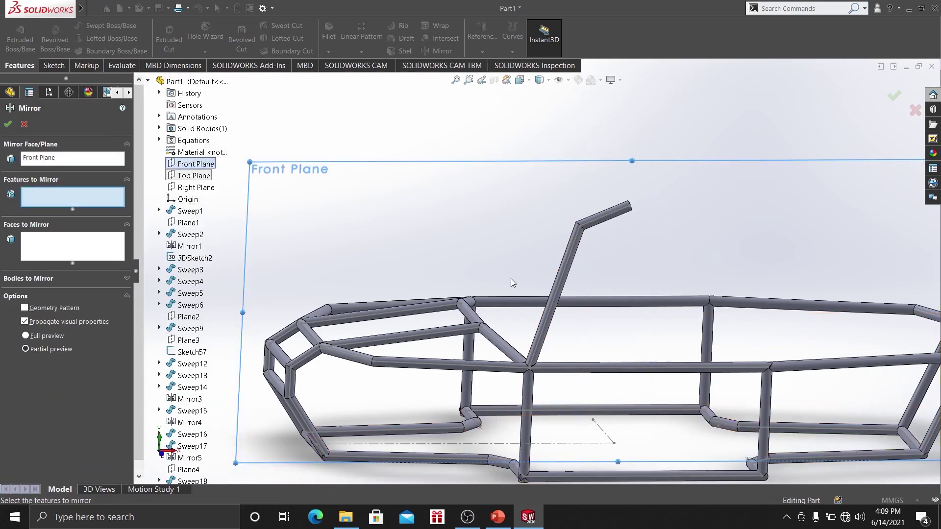
{"action": "left_click", "coordinate": [561, 264]}
{"action": "left_click", "coordinate": [11, 125]}
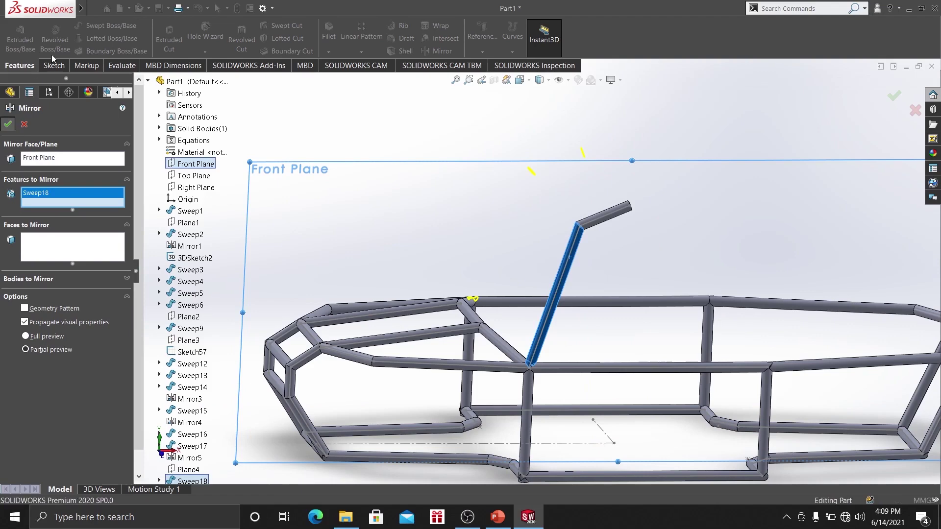
Start a 3D sketch and convert the path line of the raised tube's short upper segment into it.
{"action": "left_click", "coordinate": [54, 66]}
{"action": "left_click", "coordinate": [16, 45]}
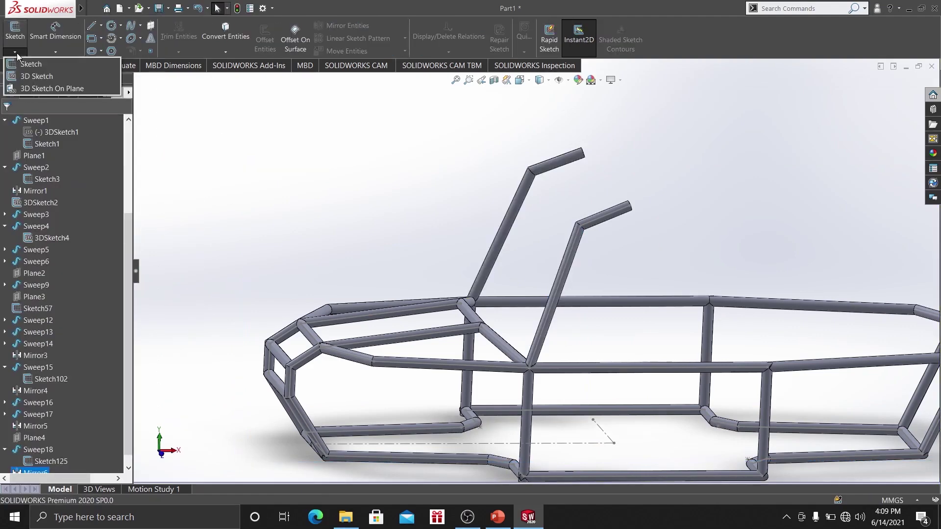
{"action": "left_click", "coordinate": [30, 74]}
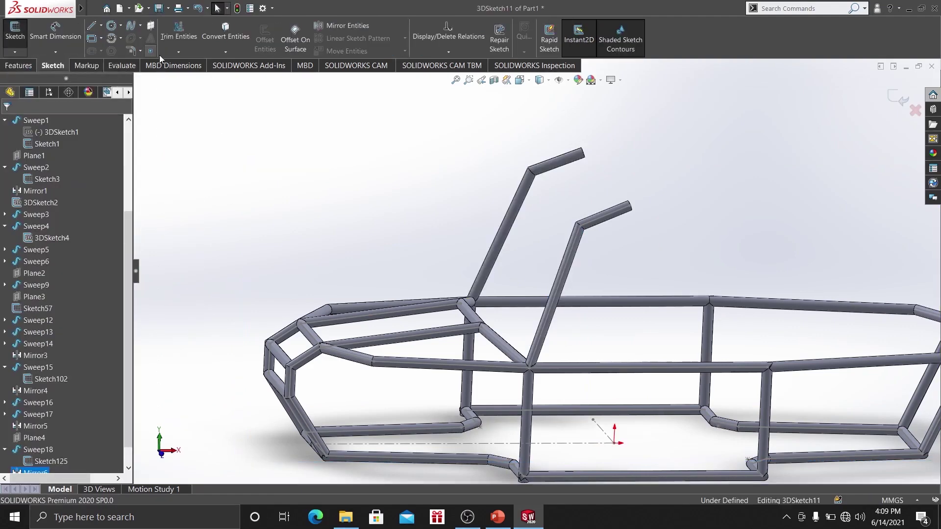
{"action": "left_click", "coordinate": [223, 36]}
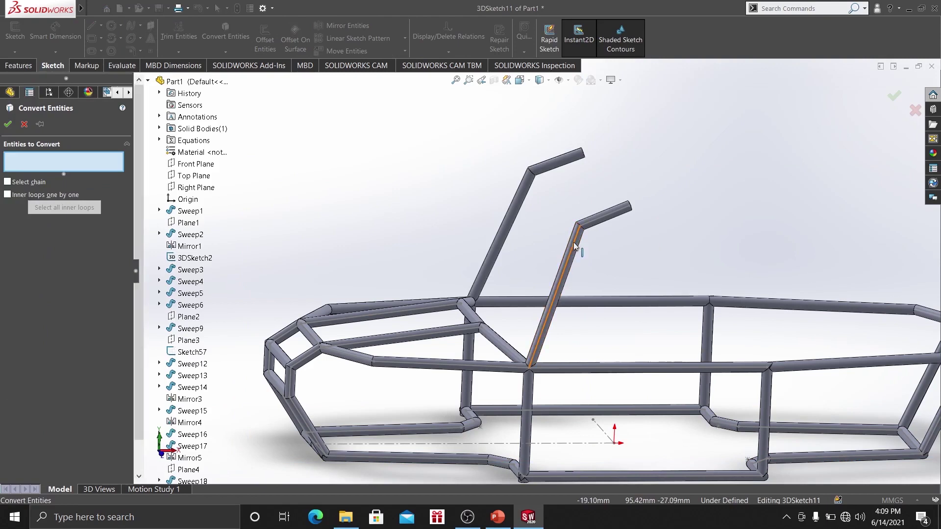
{"action": "left_click", "coordinate": [591, 223]}
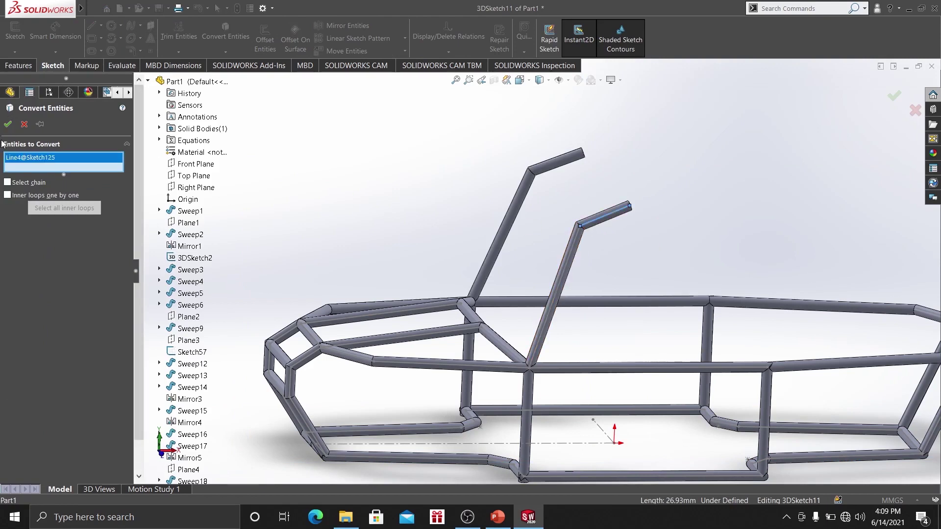
{"action": "left_click", "coordinate": [24, 124]}
Mirror the converted line about the Front Plane within the 3D sketch, keeping the original.
{"action": "left_click", "coordinate": [340, 25]}
{"action": "left_click_drag", "start_coordinate": [527, 181], "coordinate": [676, 256]}
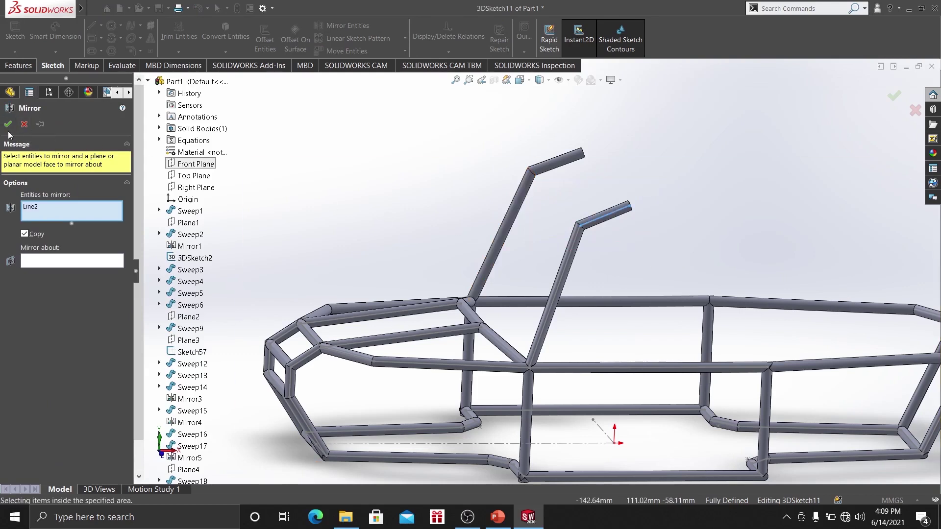
{"action": "left_click", "coordinate": [58, 260]}
{"action": "left_click", "coordinate": [196, 164]}
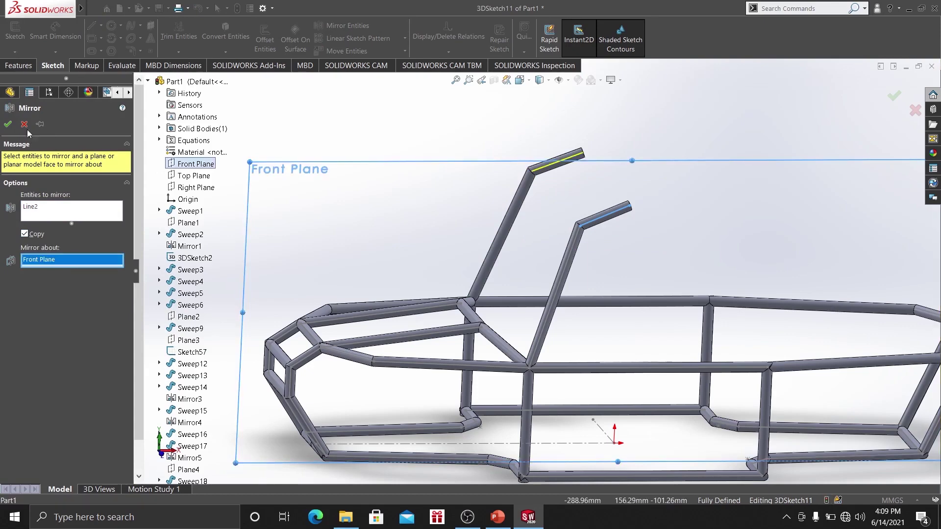
{"action": "left_click", "coordinate": [8, 124]}
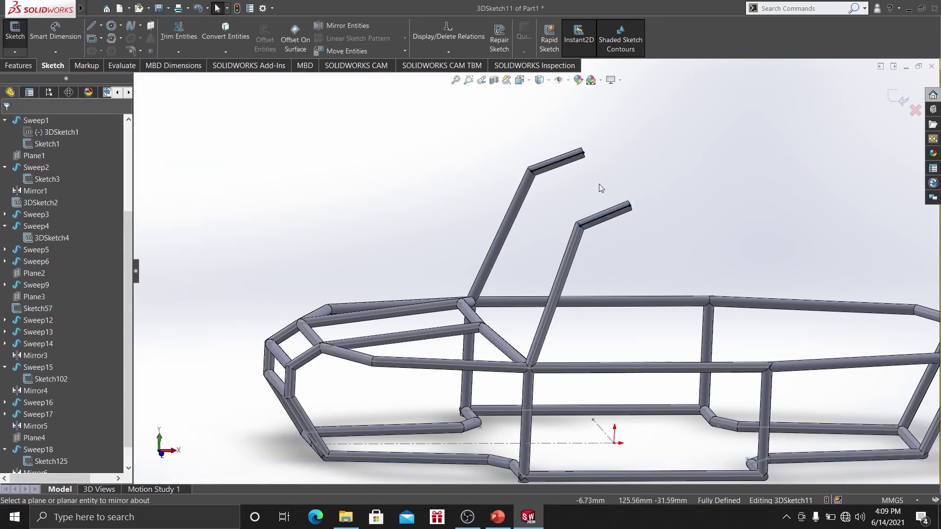
Draw a line joining the free upper ends of the two raised tubes in the 3D sketch.
{"action": "left_click", "coordinate": [93, 26]}
{"action": "scroll", "coordinate": [575, 155], "scroll_direction": "down", "scroll_amount": 4}
{"action": "left_click", "coordinate": [573, 153]}
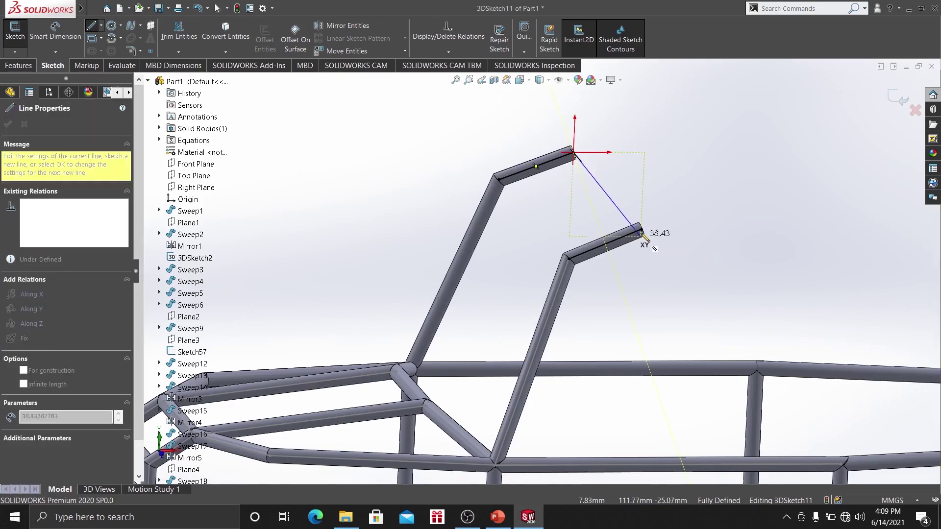
{"action": "left_click", "coordinate": [607, 190]}
{"action": "right_click", "coordinate": [611, 172]}
{"action": "left_click", "coordinate": [654, 179]}
{"action": "middle_click_drag", "start_coordinate": [639, 195], "coordinate": [595, 224]}
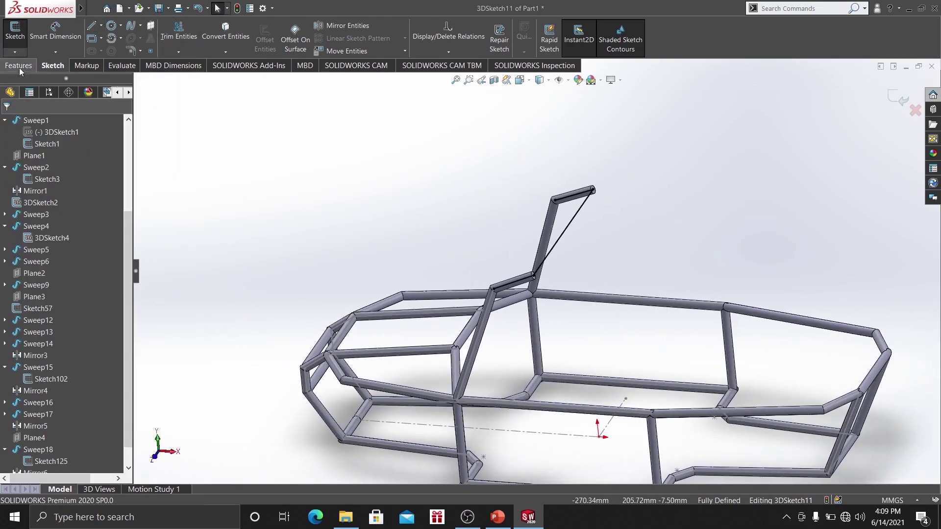
Sweep a 5 mm circular profile along the 3D sketch linking the two raised tubes' upper ends.
{"action": "left_click", "coordinate": [19, 68]}
{"action": "left_click", "coordinate": [113, 26]}
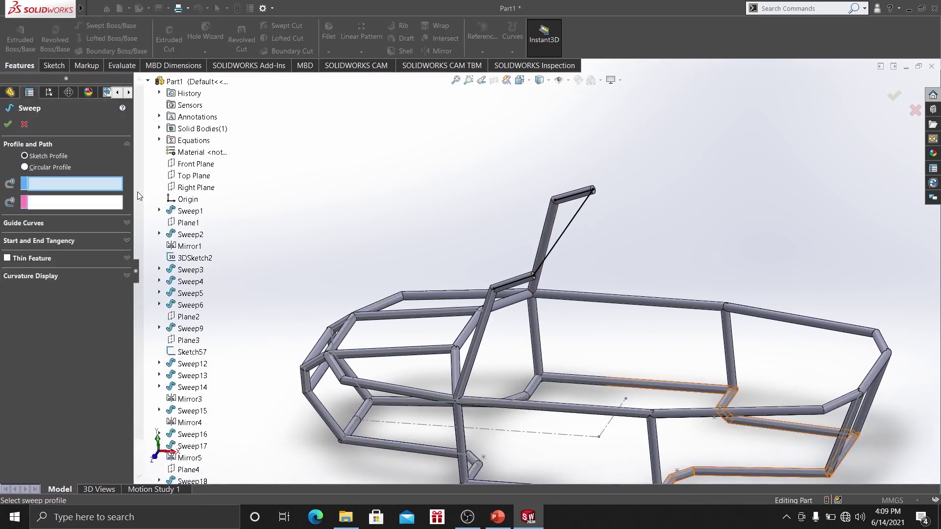
{"action": "left_click", "coordinate": [63, 166]}
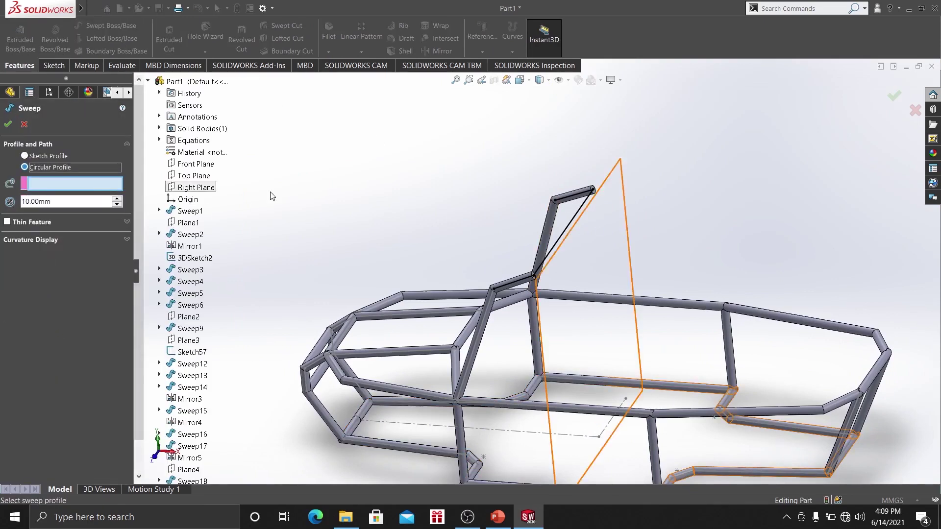
{"action": "left_click", "coordinate": [573, 222]}
{"action": "type", "text": "5"}
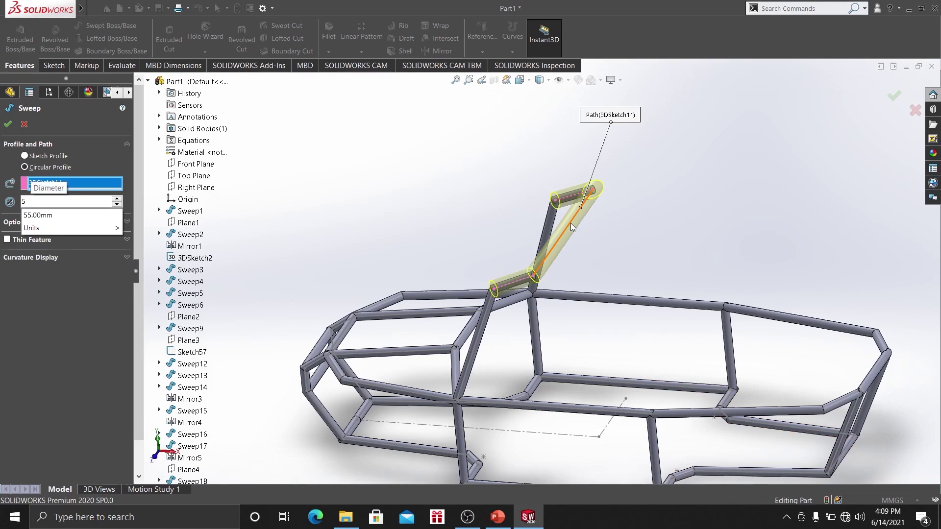
{"action": "key", "text": "Return"}
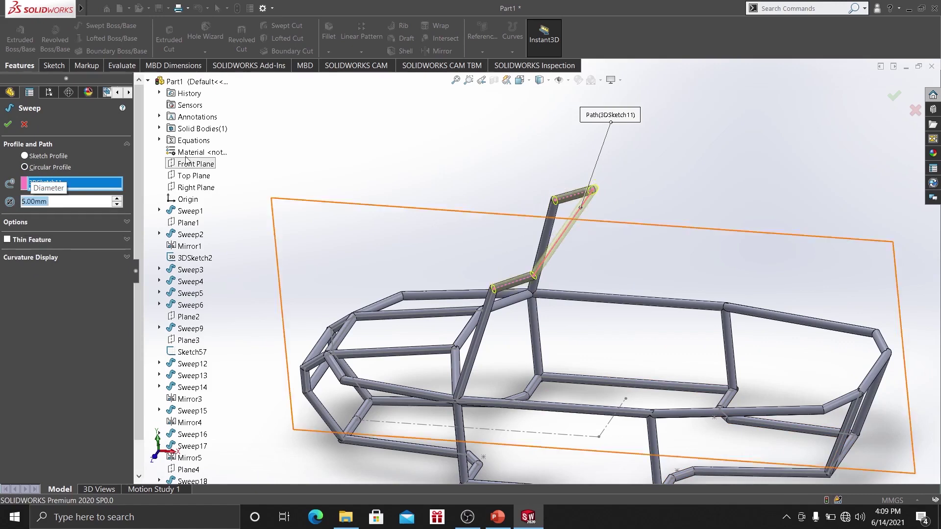
{"action": "key", "text": "Return"}
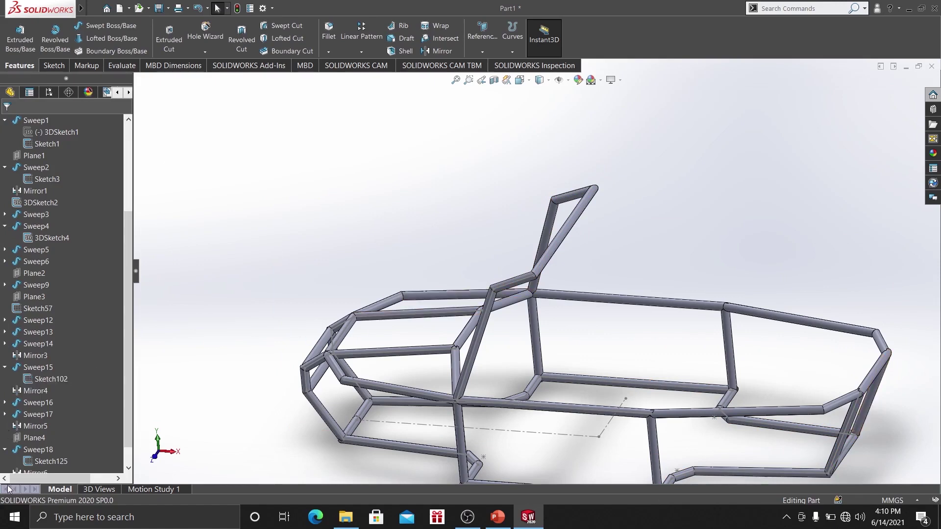
Expand the new crossbar sweep in the feature tree and show its 3D path sketch.
{"action": "scroll", "coordinate": [29, 451], "scroll_direction": "down", "scroll_amount": 1}
{"action": "left_click", "coordinate": [2, 462]}
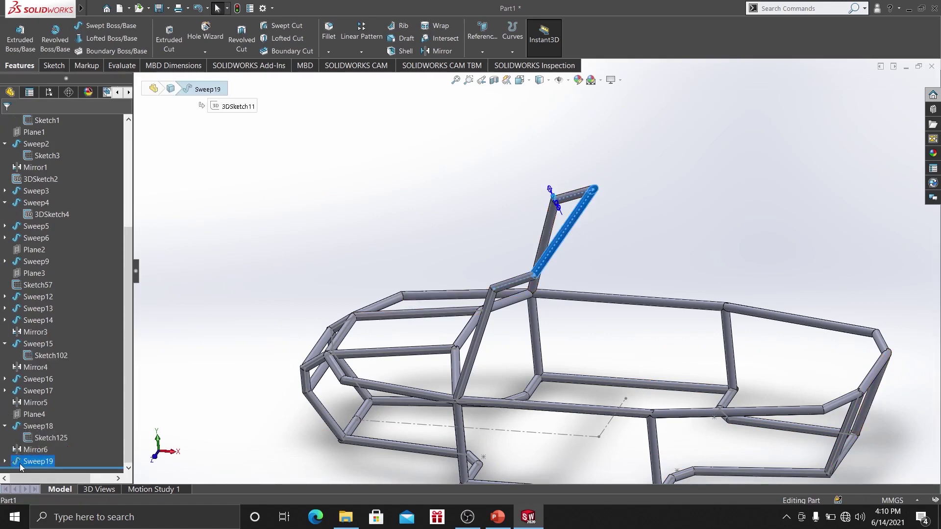
{"action": "left_click", "coordinate": [5, 462]}
{"action": "left_click", "coordinate": [30, 461]}
{"action": "left_click", "coordinate": [40, 449]}
{"action": "scroll", "coordinate": [622, 199], "scroll_direction": "down", "scroll_amount": 2}
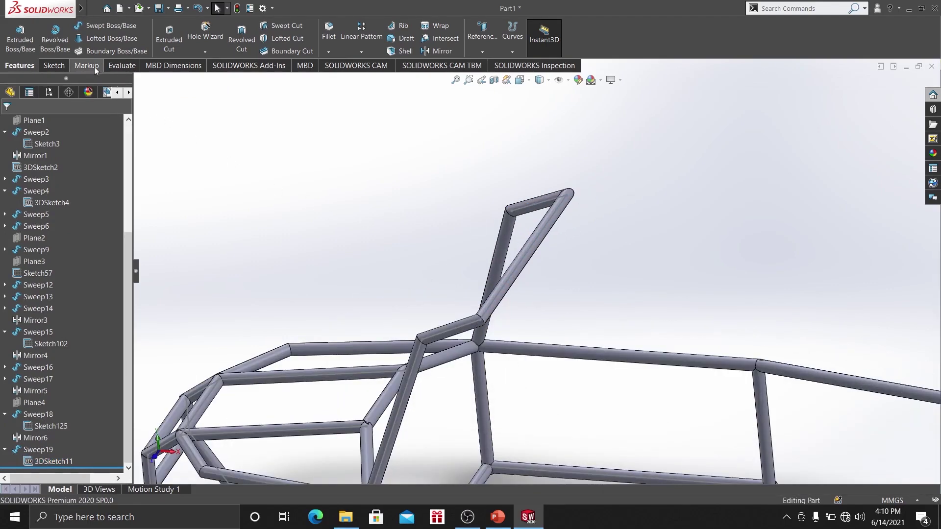
Start a new 3D sketch and draw a line connecting the bend points of the two raised tubes.
{"action": "left_click", "coordinate": [51, 66]}
{"action": "left_click", "coordinate": [15, 51]}
{"action": "left_click", "coordinate": [25, 71]}
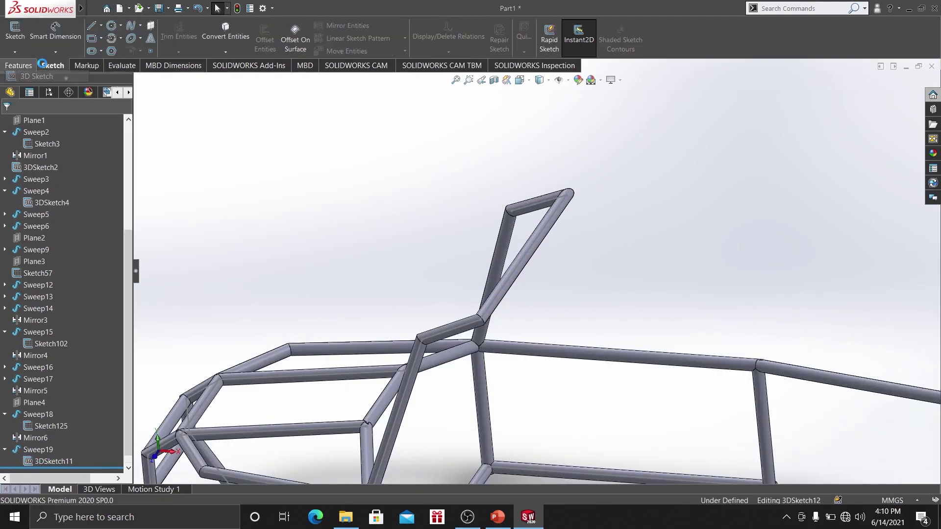
{"action": "left_click", "coordinate": [511, 211]}
{"action": "left_click", "coordinate": [422, 339]}
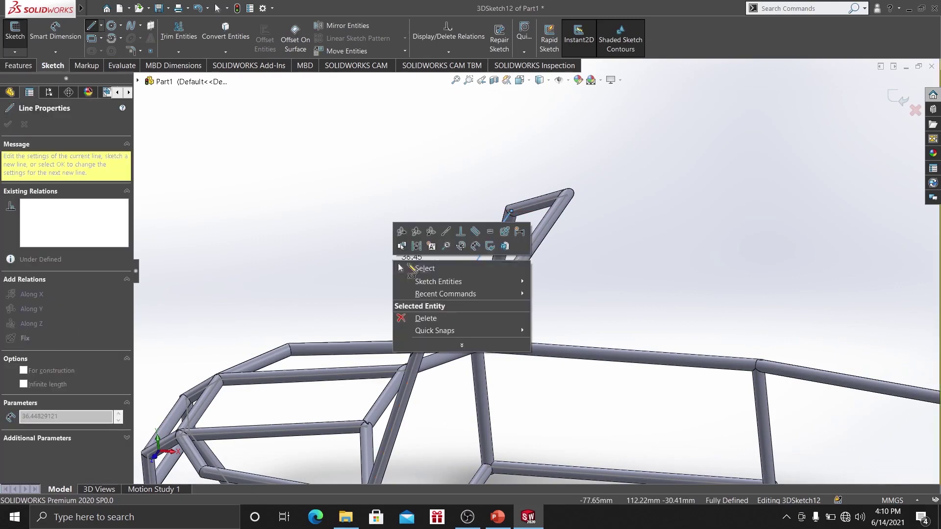
{"action": "right_click", "coordinate": [393, 261]}
{"action": "left_click", "coordinate": [425, 271]}
{"action": "scroll", "coordinate": [427, 271], "scroll_direction": "up", "scroll_amount": 2}
{"action": "middle_click_drag", "start_coordinate": [451, 279], "coordinate": [489, 288]}
{"action": "scroll", "coordinate": [541, 275], "scroll_direction": "up", "scroll_amount": 1}
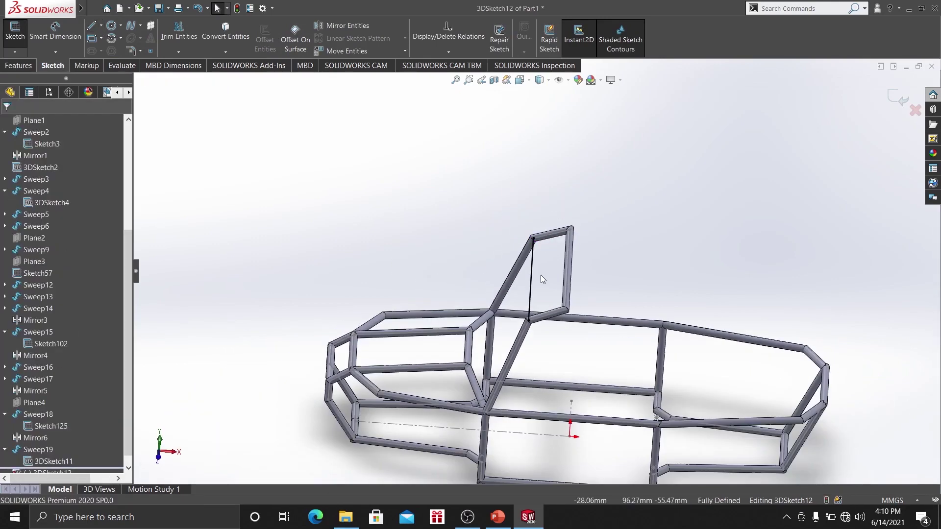
Sweep a 5 mm circular profile along the line between the two tube bends.
{"action": "left_click", "coordinate": [19, 65]}
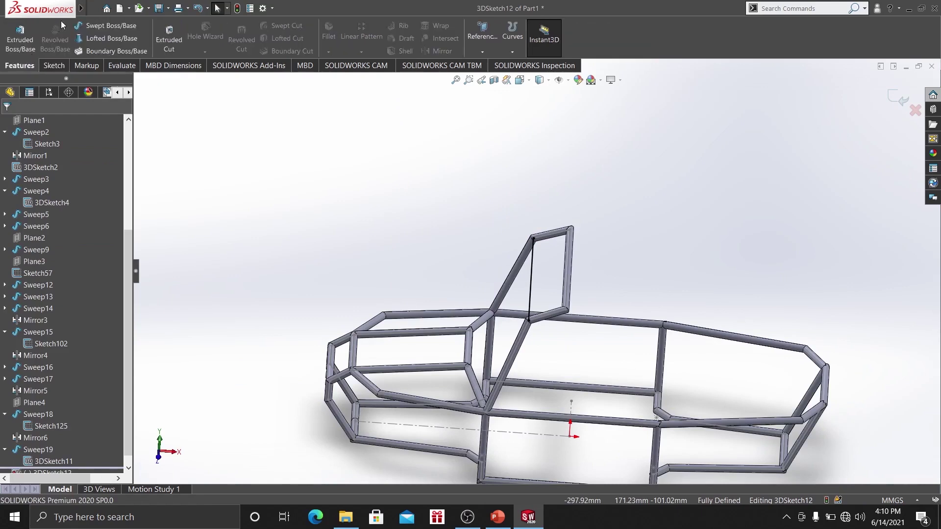
{"action": "left_click", "coordinate": [98, 30]}
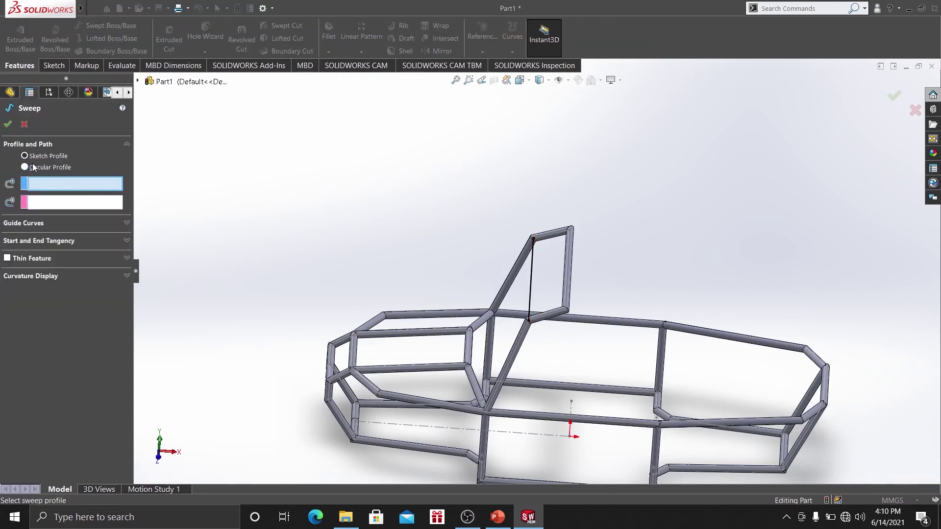
{"action": "left_click", "coordinate": [32, 168]}
{"action": "left_click", "coordinate": [531, 276]}
{"action": "type", "text": "5"}
{"action": "key", "text": "Return"}
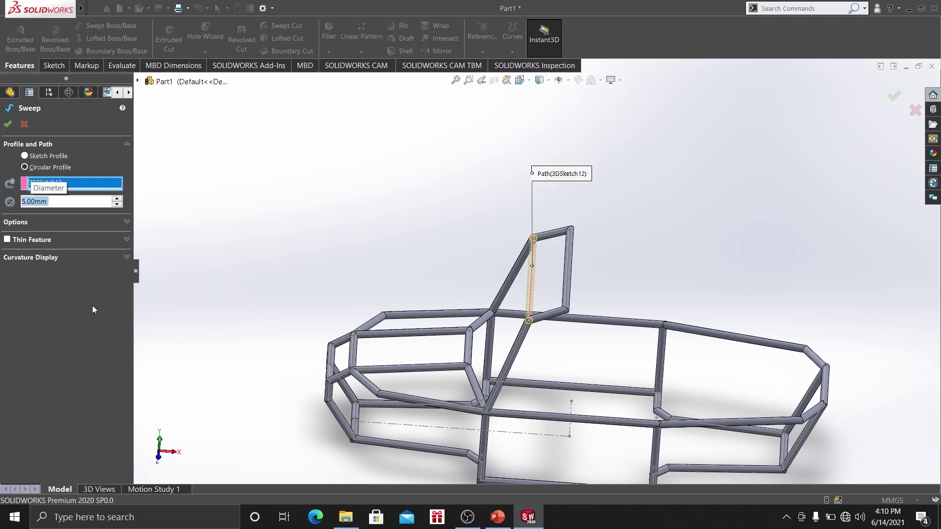
{"action": "left_click", "coordinate": [8, 124]}
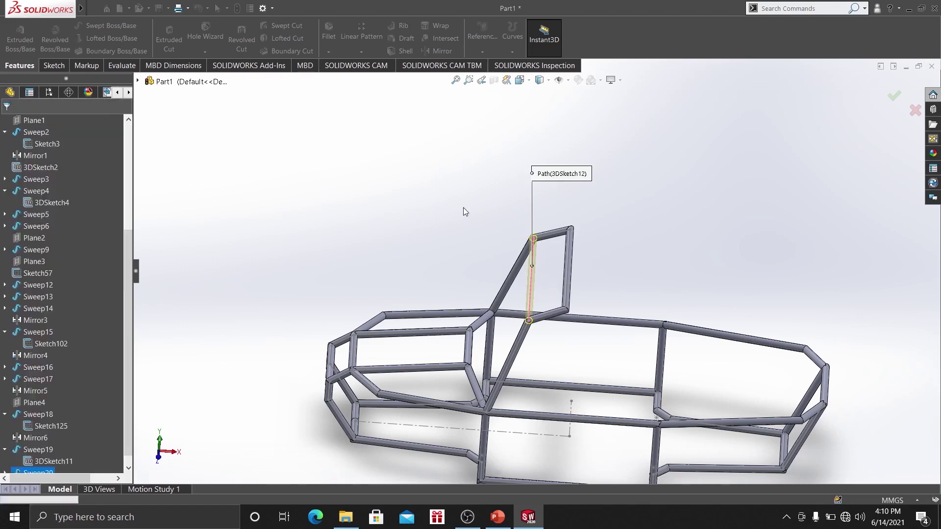
Select the Top Plane as the reference for new construction geometry.
{"action": "scroll", "coordinate": [540, 267], "scroll_direction": "up", "scroll_amount": 3}
{"action": "middle_click_drag", "start_coordinate": [612, 290], "coordinate": [593, 309]}
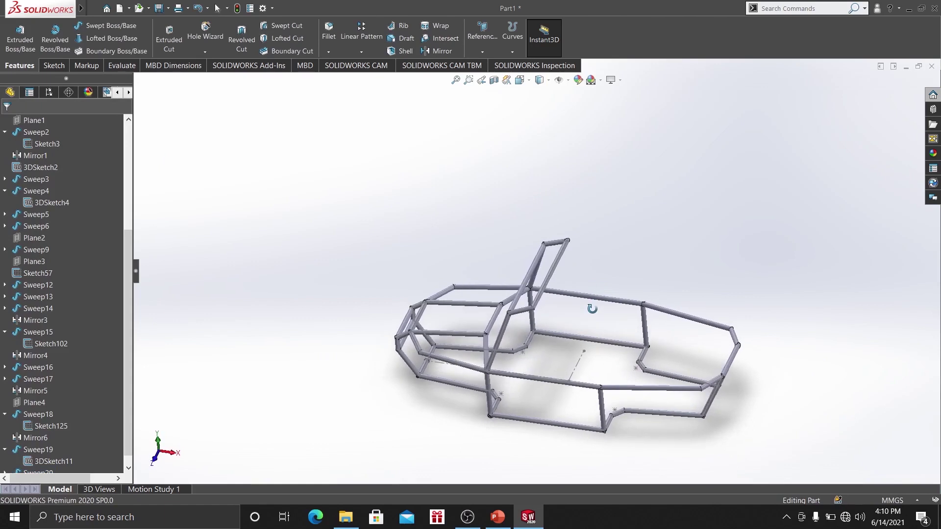
{"action": "scroll", "coordinate": [593, 309], "scroll_direction": "up", "scroll_amount": 1}
{"action": "scroll", "coordinate": [54, 184], "scroll_direction": "up", "scroll_amount": 5}
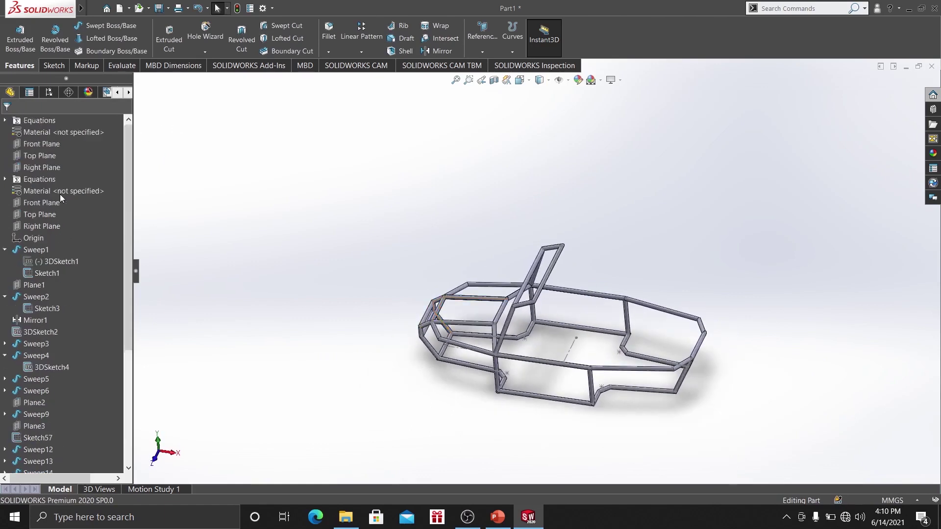
{"action": "left_click", "coordinate": [44, 215]}
{"action": "left_click", "coordinate": [483, 51]}
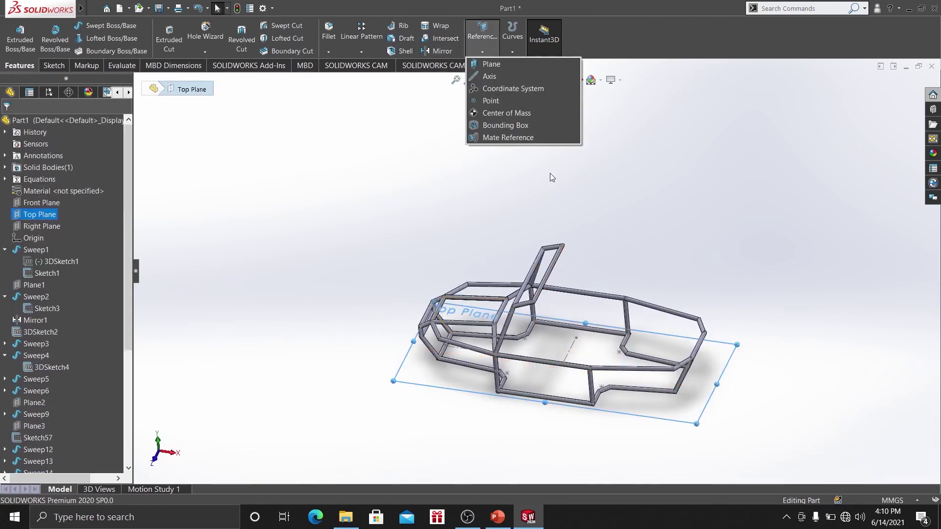
{"action": "left_click", "coordinate": [490, 48]}
{"action": "left_click", "coordinate": [482, 51]}
{"action": "left_click", "coordinate": [489, 76]}
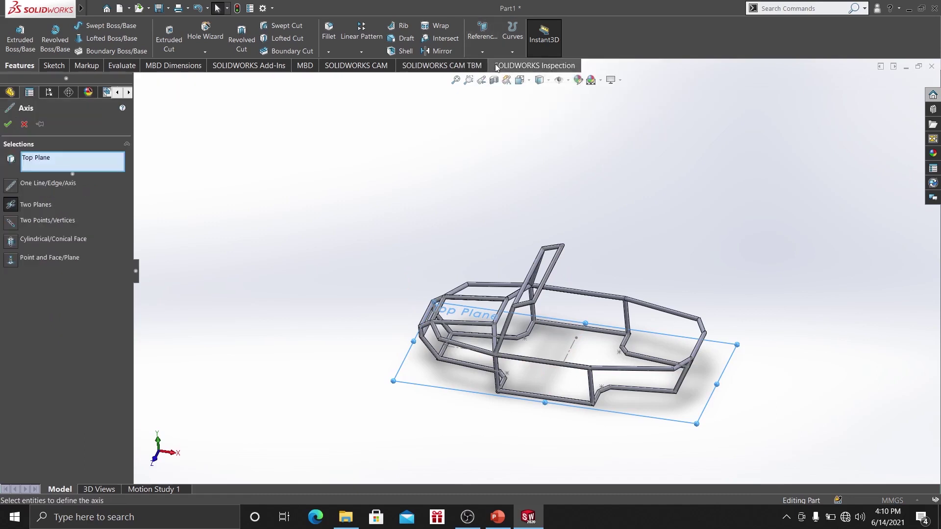
{"action": "left_click", "coordinate": [24, 124]}
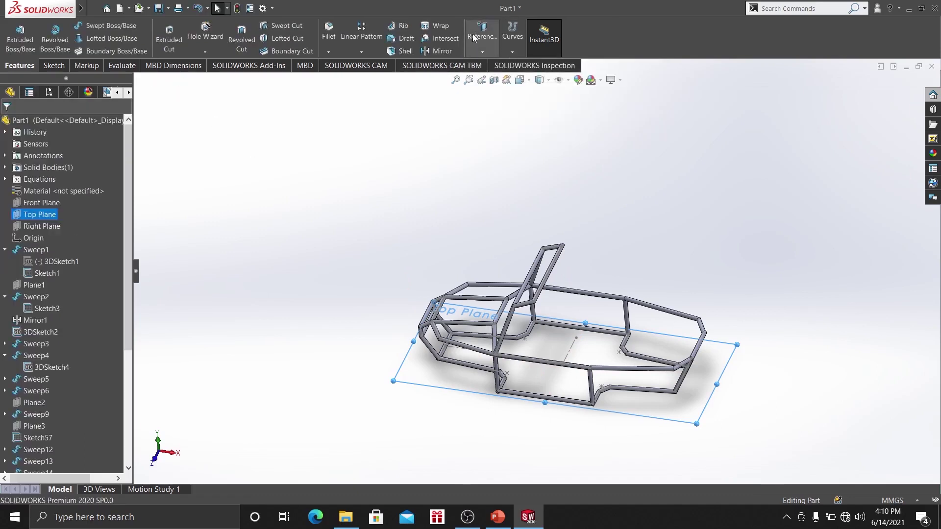
Begin a reference plane from the Top Plane and the path line inside the raised upper bar's short side tube.
{"action": "left_click", "coordinate": [482, 51]}
{"action": "left_click", "coordinate": [502, 62]}
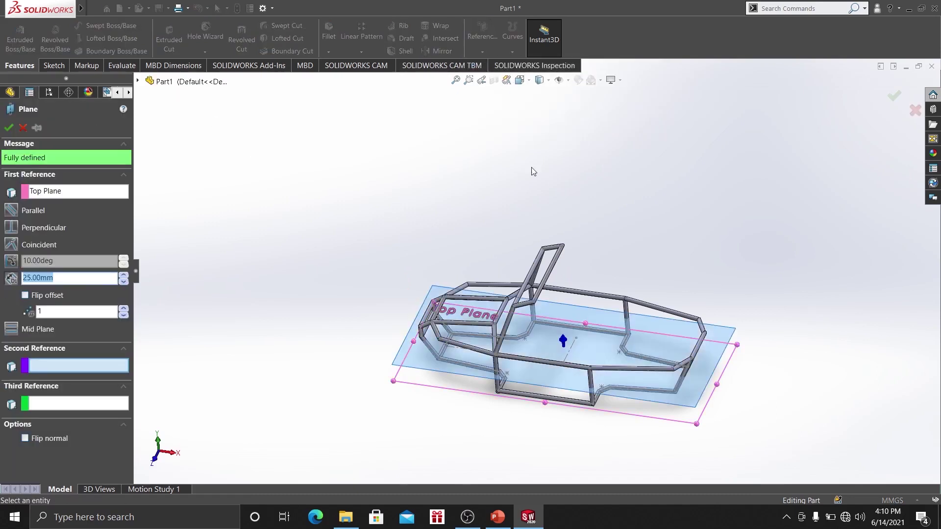
{"action": "scroll", "coordinate": [573, 261], "scroll_direction": "down", "scroll_amount": 5}
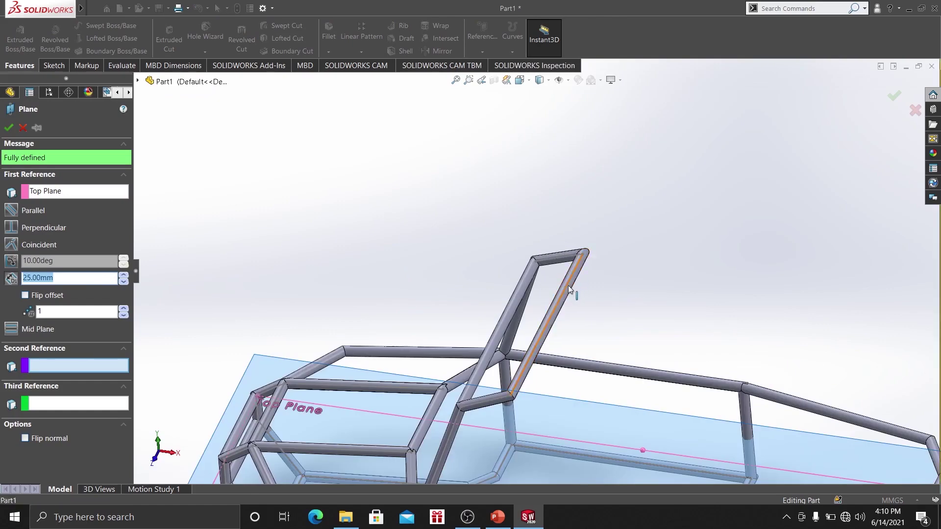
{"action": "left_click", "coordinate": [569, 286]}
{"action": "scroll", "coordinate": [568, 285], "scroll_direction": "up", "scroll_amount": 3}
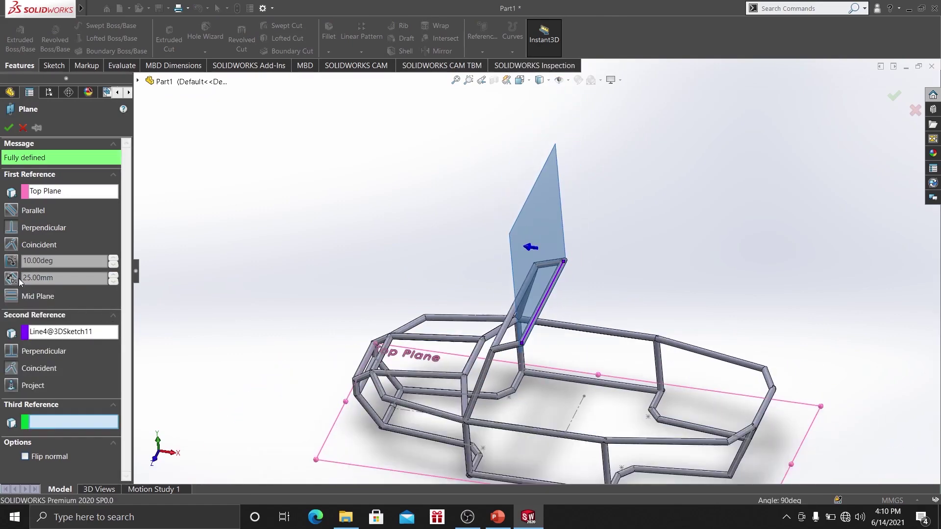
Set the plane at a 15-degree angle to the Top Plane with the offset flipped, and create it.
{"action": "left_click", "coordinate": [16, 268]}
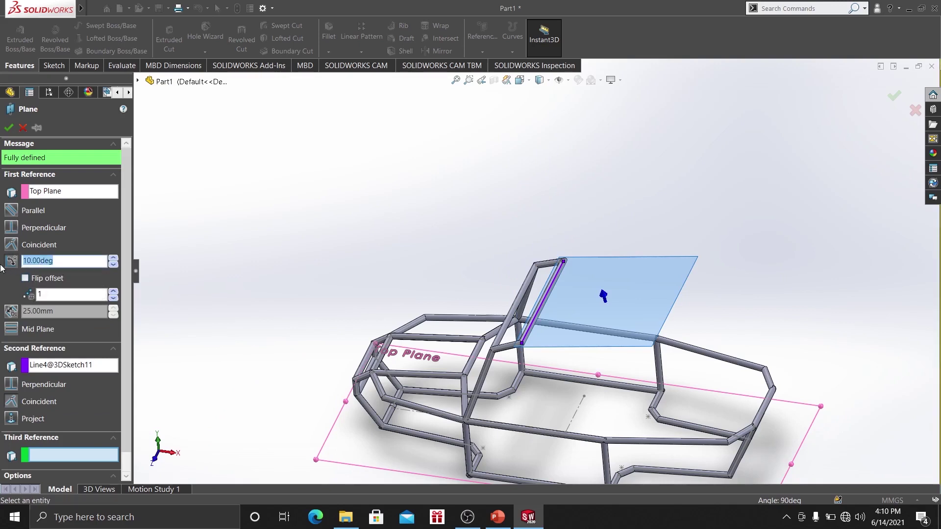
{"action": "type", "text": "15"}
{"action": "key", "text": "Return"}
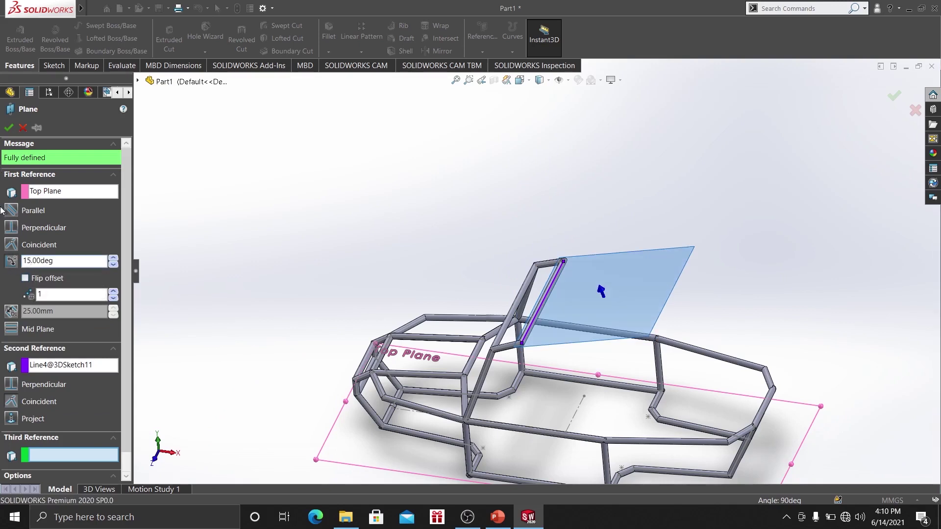
{"action": "scroll", "coordinate": [465, 370], "scroll_direction": "down", "scroll_amount": 5}
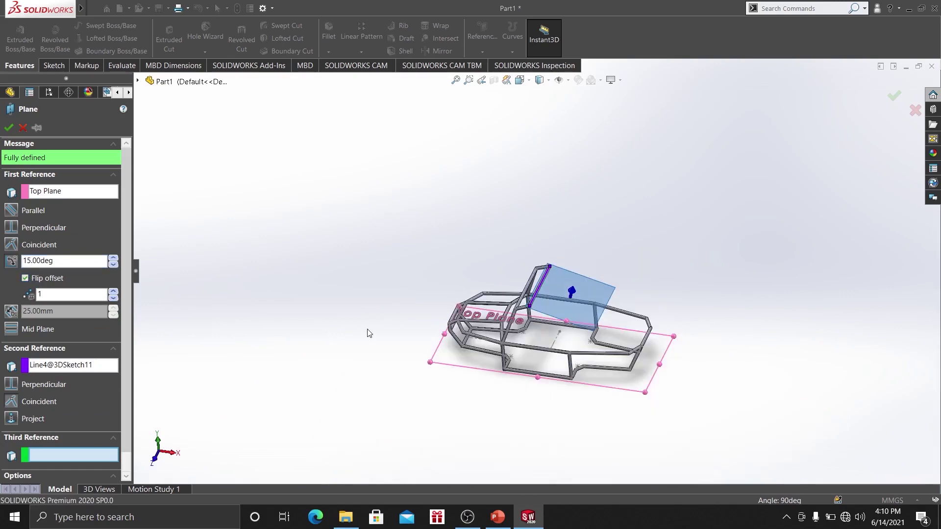
{"action": "left_click", "coordinate": [24, 278]}
{"action": "middle_click_drag", "start_coordinate": [514, 404], "coordinate": [539, 351]}
{"action": "key", "text": "space"}
{"action": "left_click", "coordinate": [398, 376]}
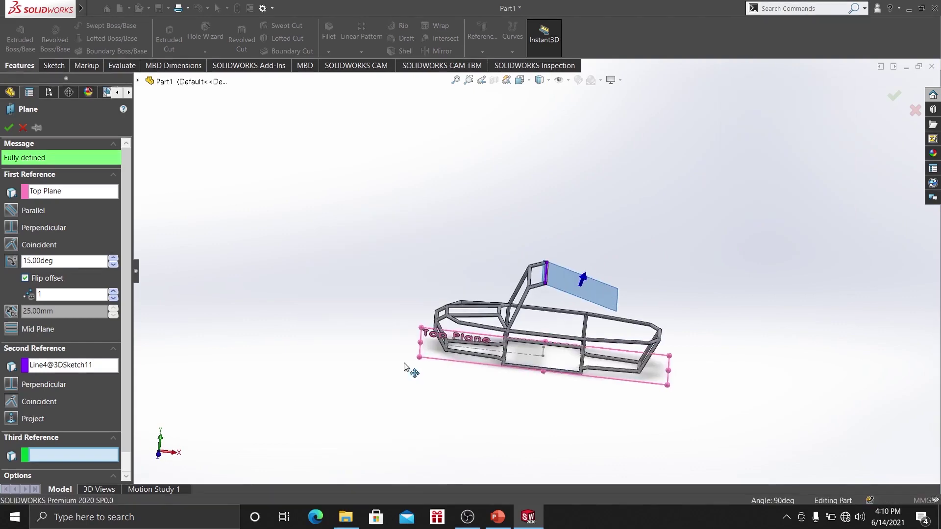
{"action": "left_click", "coordinate": [10, 127]}
Start a sketch on the new angled plane and view it from above.
{"action": "middle_click_drag", "start_coordinate": [664, 242], "coordinate": [603, 295]}
{"action": "right_click", "coordinate": [594, 254]}
{"action": "left_click", "coordinate": [636, 209]}
{"action": "right_click", "coordinate": [599, 231]}
{"action": "left_click", "coordinate": [596, 238]}
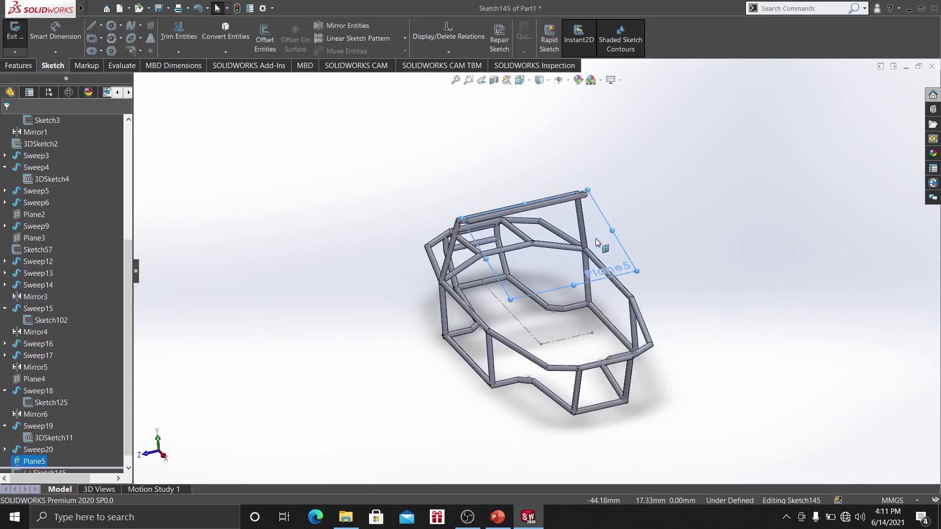
{"action": "key", "text": "space"}
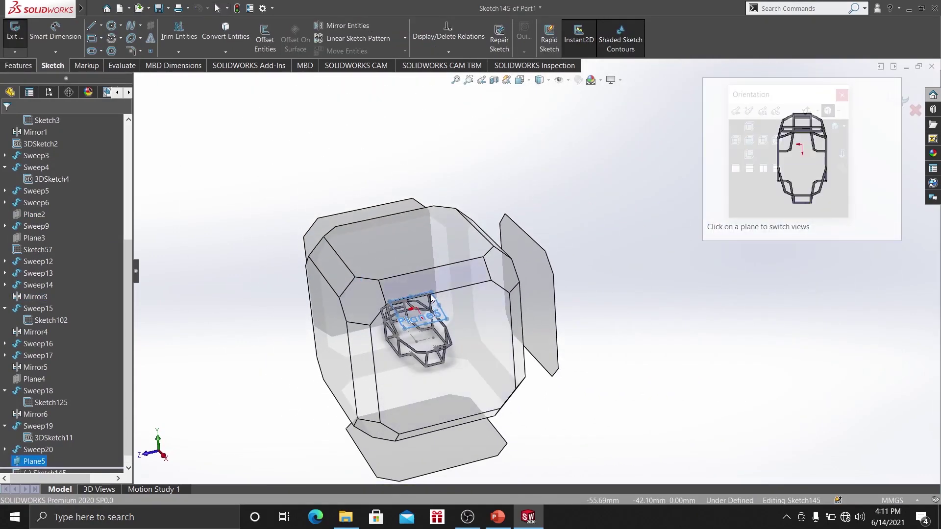
{"action": "left_click", "coordinate": [431, 280]}
Sketch a slanted line about 96 mm long on the angled plane, starting at the end of the raised crossbar.
{"action": "scroll", "coordinate": [523, 277], "scroll_direction": "down", "scroll_amount": 2}
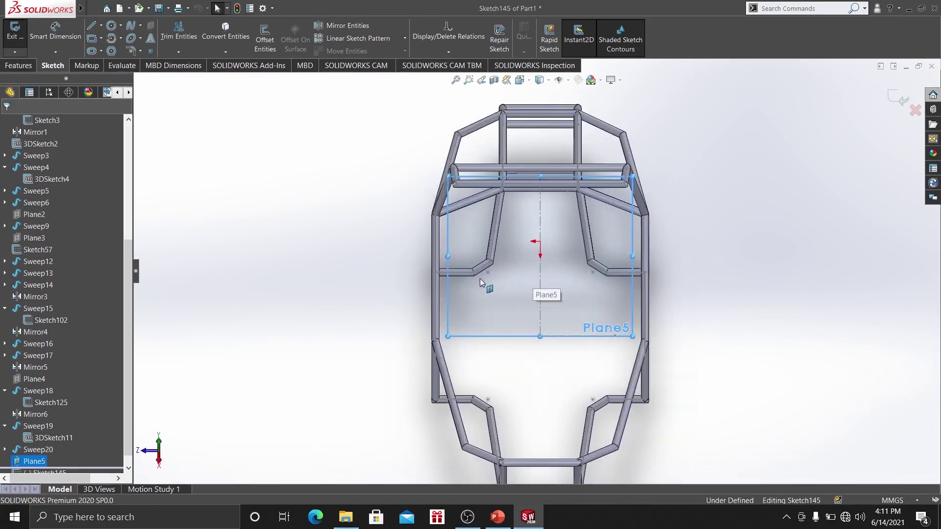
{"action": "left_click", "coordinate": [391, 175]}
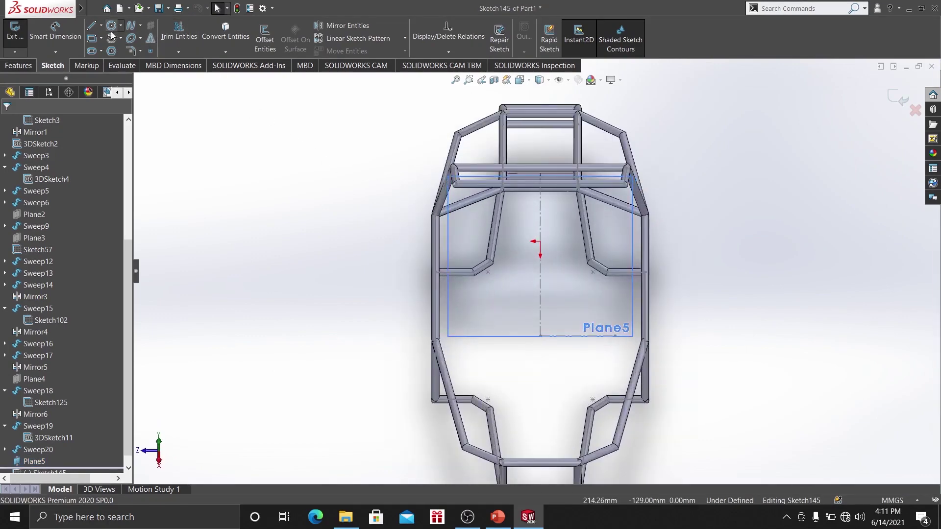
{"action": "left_click", "coordinate": [92, 26]}
{"action": "scroll", "coordinate": [451, 201], "scroll_direction": "down", "scroll_amount": 3}
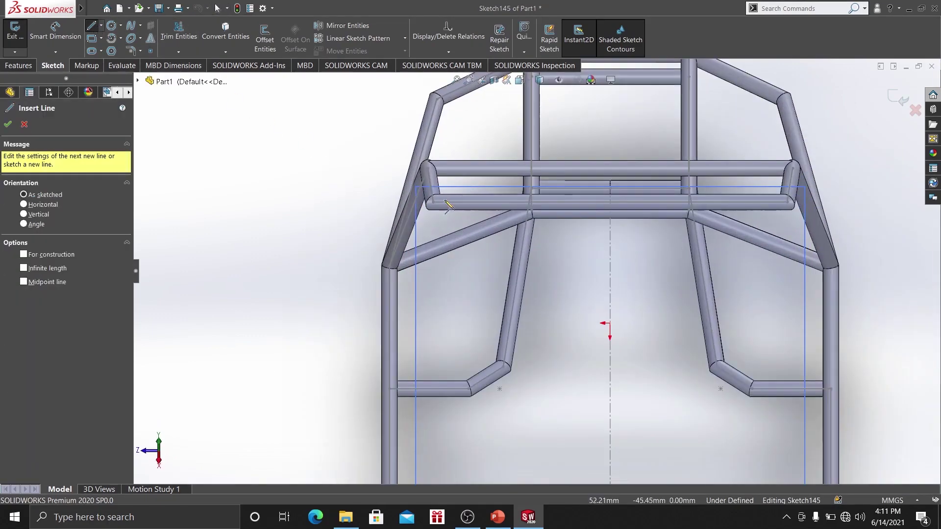
{"action": "left_click", "coordinate": [434, 203]}
{"action": "scroll", "coordinate": [543, 219], "scroll_direction": "up", "scroll_amount": 3}
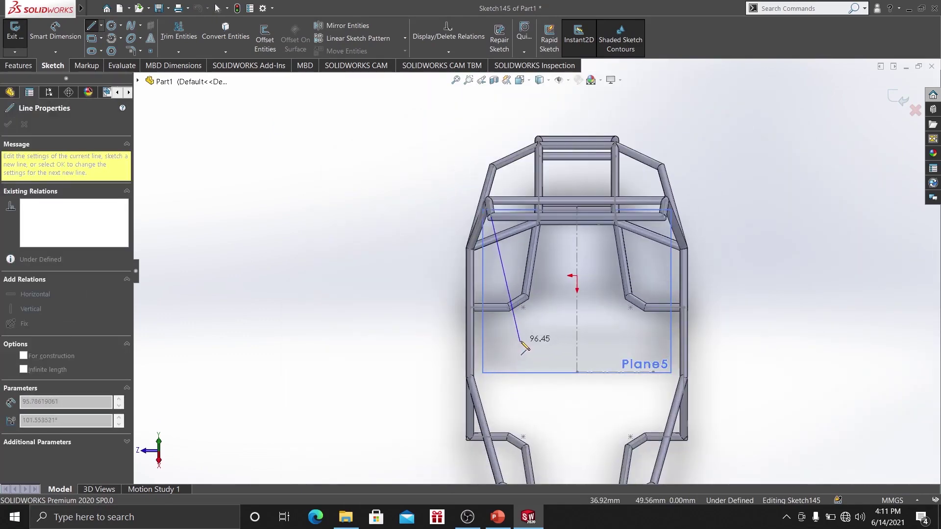
{"action": "right_click", "coordinate": [465, 287]}
{"action": "left_click", "coordinate": [473, 290]}
Convert the bend point of the lower frame's inner tube into the angled-plane sketch.
{"action": "key", "text": "space"}
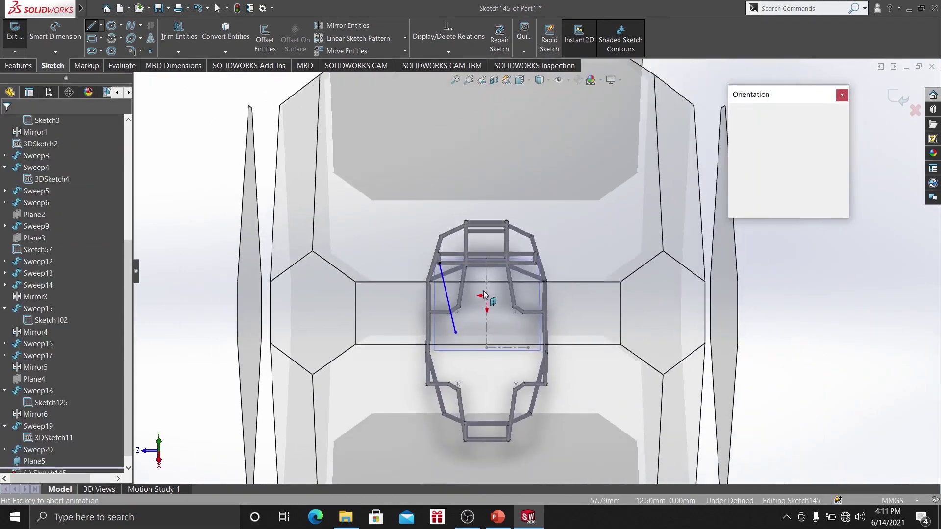
{"action": "left_click", "coordinate": [438, 264]}
{"action": "scroll", "coordinate": [520, 363], "scroll_direction": "down", "scroll_amount": 3}
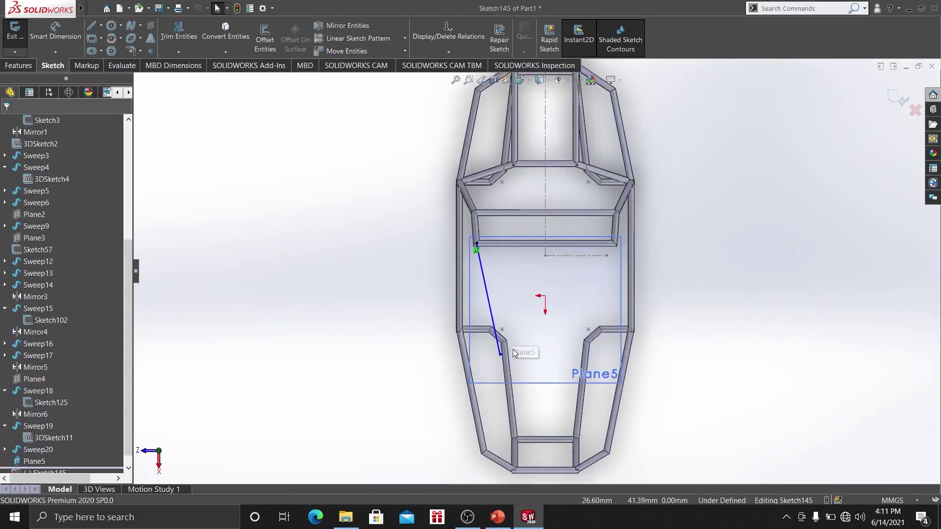
{"action": "left_click", "coordinate": [205, 36]}
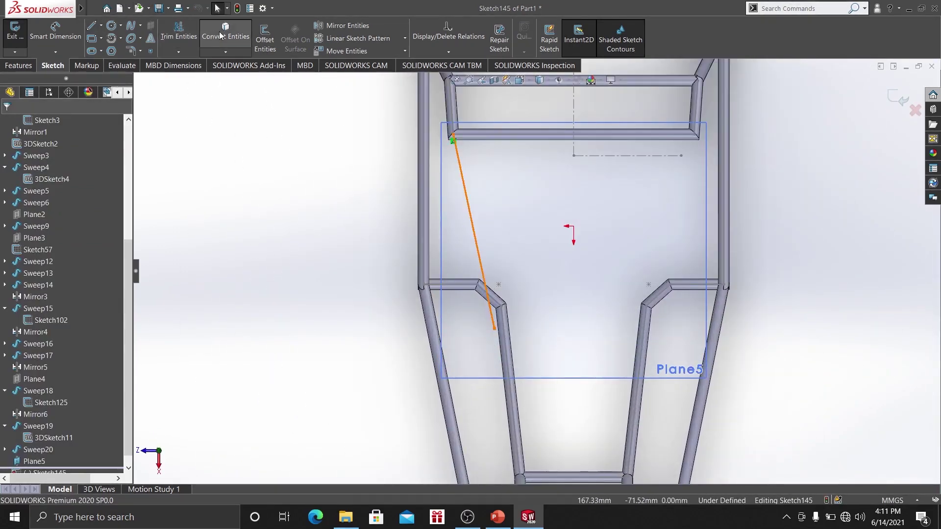
{"action": "left_click", "coordinate": [477, 286]}
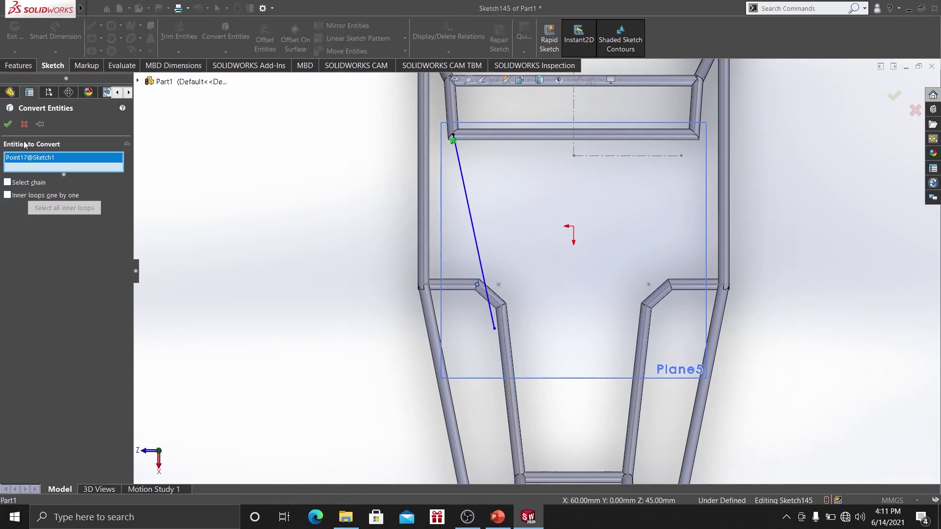
{"action": "left_click", "coordinate": [7, 129]}
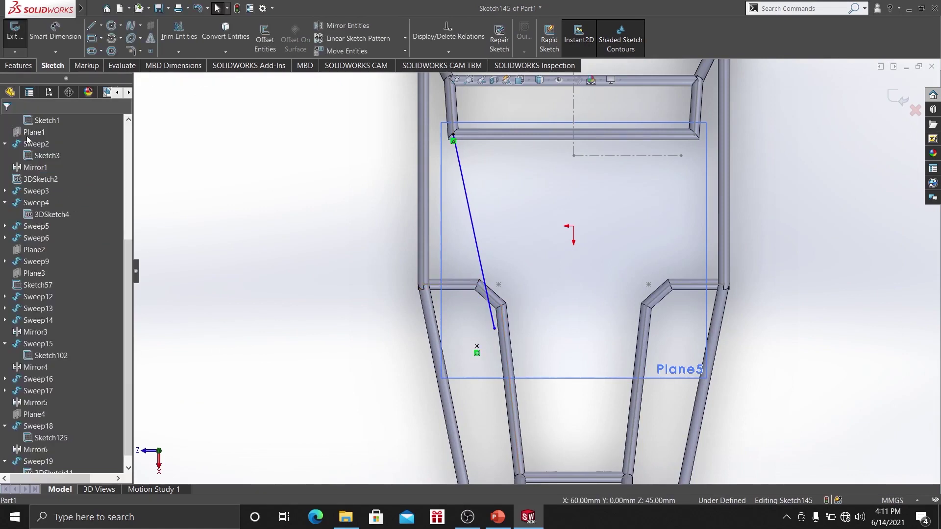
Make the line's free endpoint coincident with the converted bend point.
{"action": "left_click", "coordinate": [478, 348]}
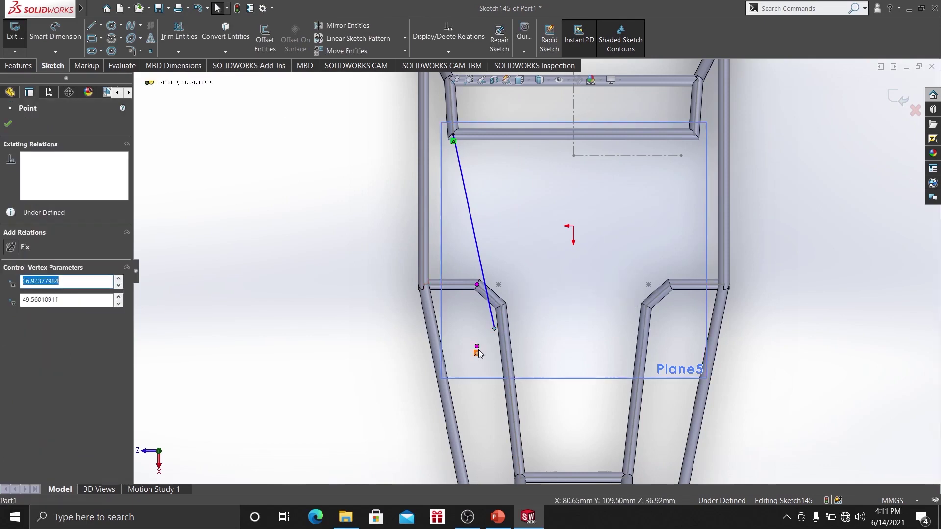
{"action": "left_click", "coordinate": [478, 351]}
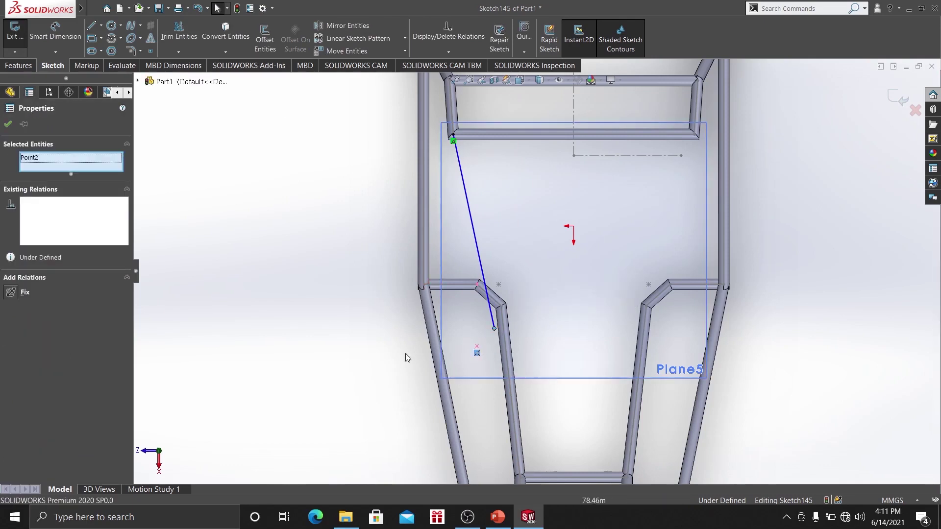
{"action": "left_click", "coordinate": [275, 284]}
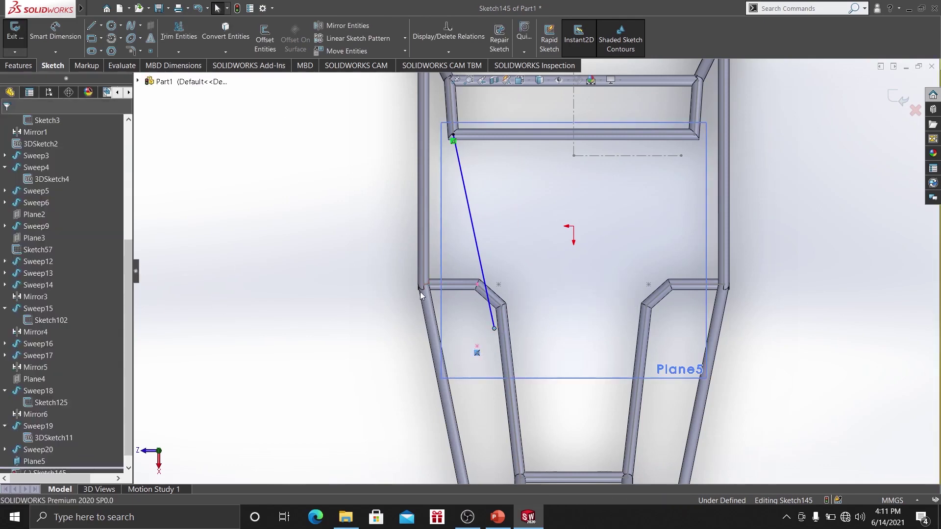
{"action": "left_click", "coordinate": [478, 348]}
{"action": "left_click", "coordinate": [494, 328], "text": "ctrl"}
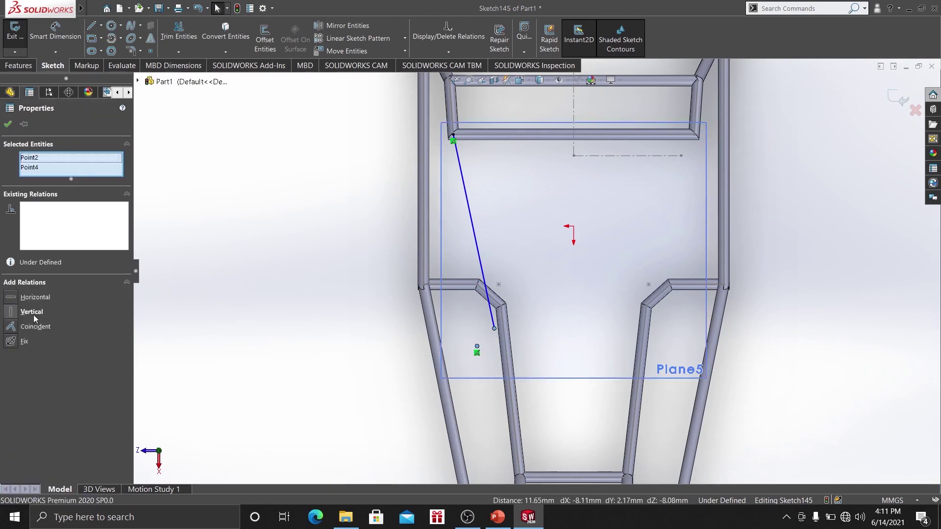
{"action": "left_click", "coordinate": [10, 329]}
{"action": "left_click", "coordinate": [318, 250]}
Sweep a 5 mm circular profile along the sketched line on the angled plane.
{"action": "scroll", "coordinate": [338, 245], "scroll_direction": "up", "scroll_amount": 3}
{"action": "mouse_move", "coordinate": [598, 299]}
{"action": "middle_mouse_down"}
{"action": "mouse_move", "coordinate": [593, 252]}
{"action": "mouse_move", "coordinate": [549, 254]}
{"action": "middle_mouse_up"}
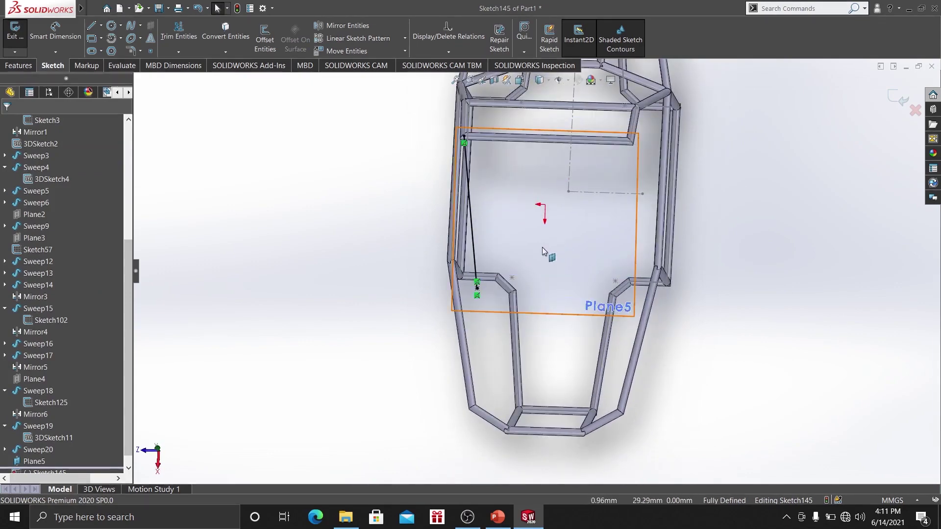
{"action": "scroll", "coordinate": [510, 190], "scroll_direction": "down", "scroll_amount": 2}
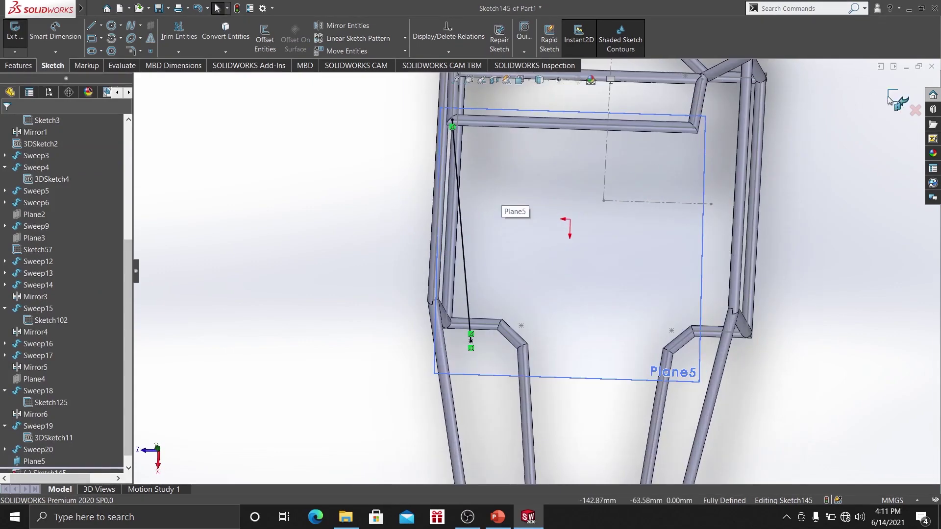
{"action": "scroll", "coordinate": [710, 275], "scroll_direction": "up", "scroll_amount": 1}
{"action": "middle_click_drag", "start_coordinate": [710, 275], "coordinate": [735, 233]}
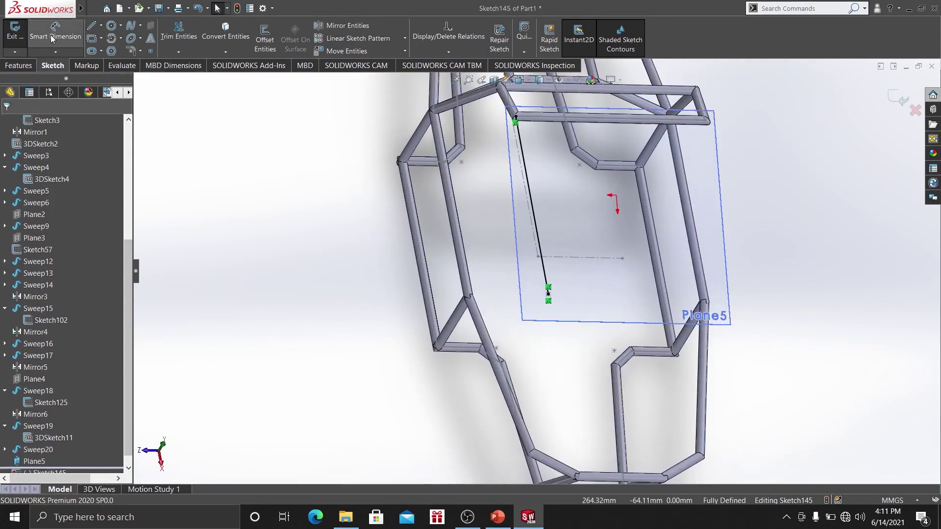
{"action": "left_click", "coordinate": [18, 66]}
{"action": "left_click", "coordinate": [108, 27]}
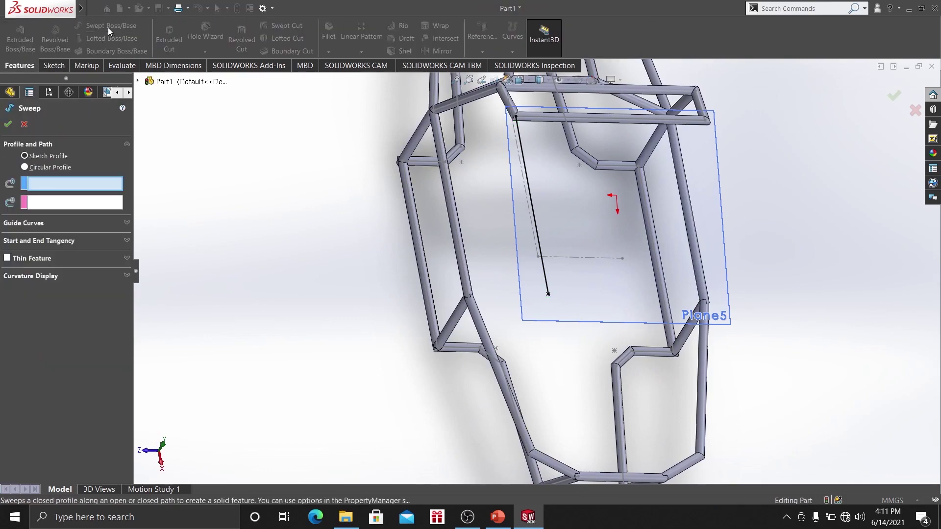
{"action": "left_click", "coordinate": [25, 167]}
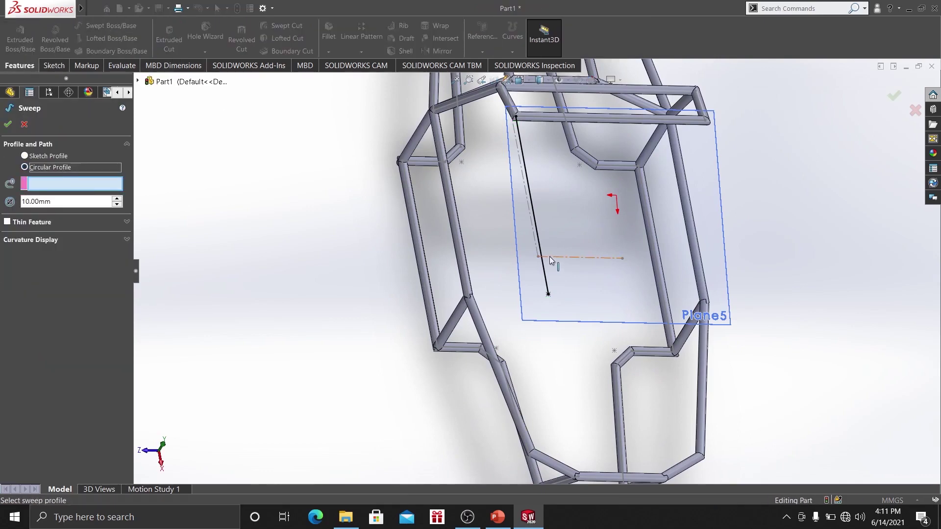
{"action": "left_click", "coordinate": [548, 277]}
{"action": "type", "text": "5"}
{"action": "key", "text": "Return"}
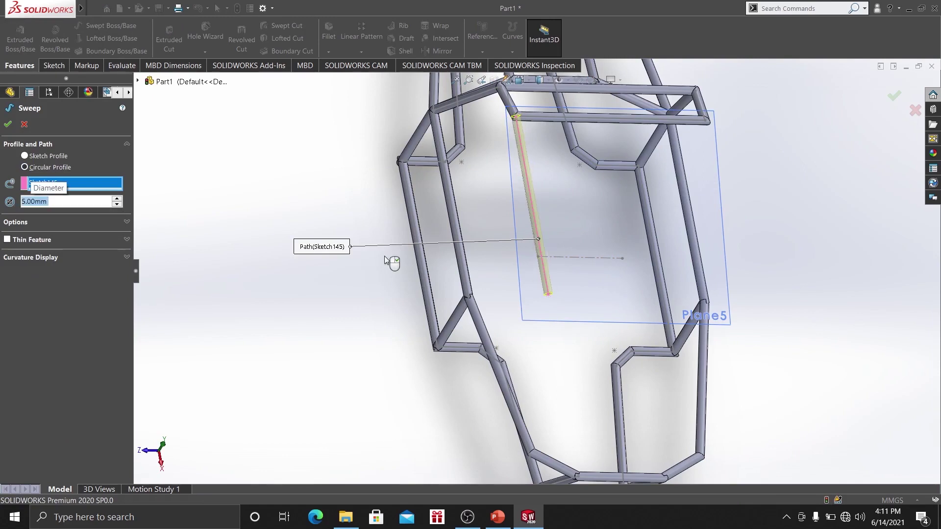
{"action": "left_click", "coordinate": [8, 125]}
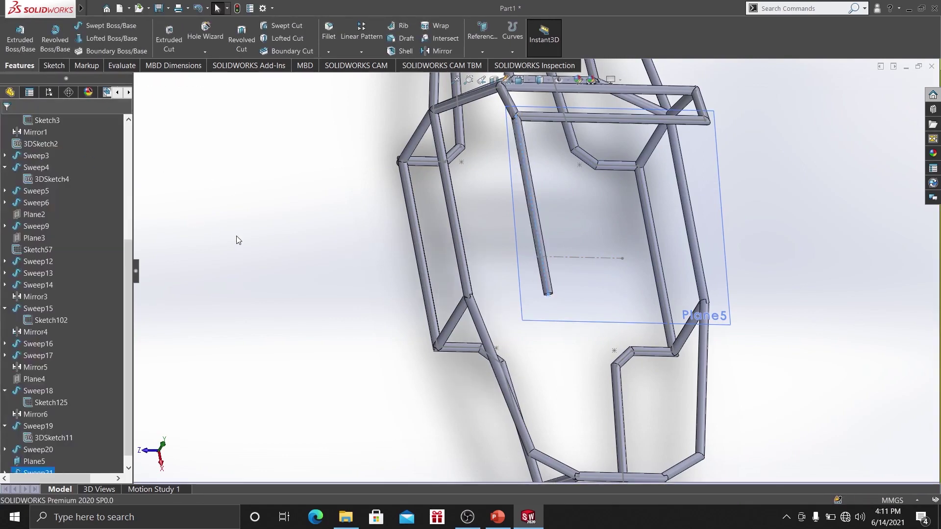
Hide the angled reference plane.
{"action": "scroll", "coordinate": [533, 295], "scroll_direction": "up", "scroll_amount": 3}
{"action": "right_click", "coordinate": [620, 293]}
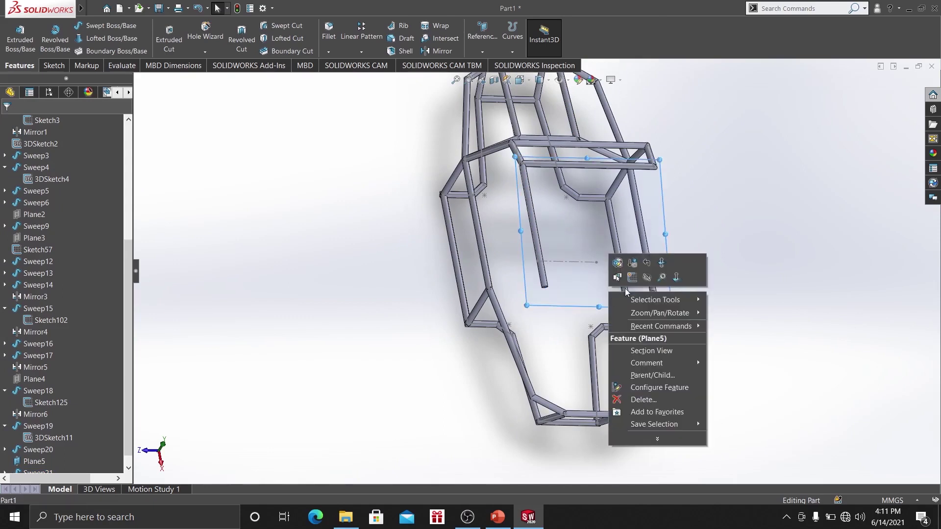
{"action": "left_click", "coordinate": [627, 269]}
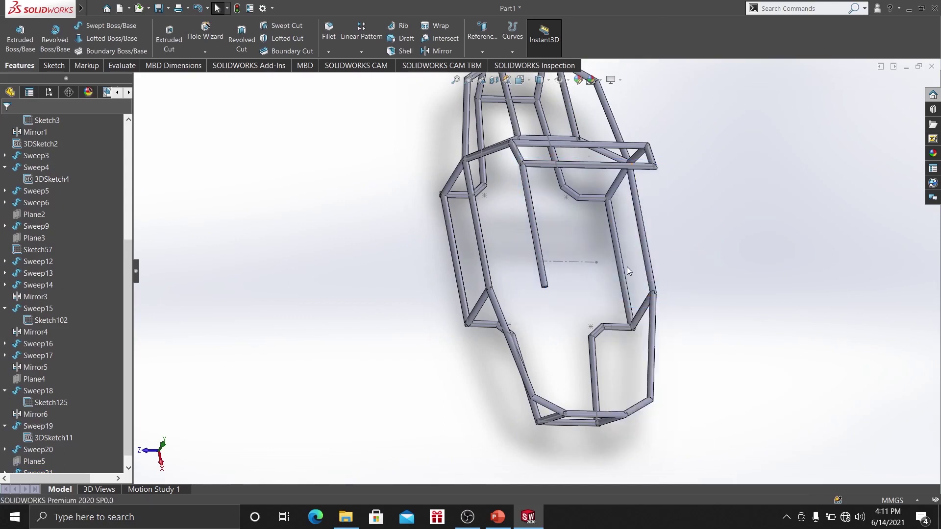
Mirror the swept tube on the angled plane about the Front Plane.
{"action": "left_click", "coordinate": [440, 51]}
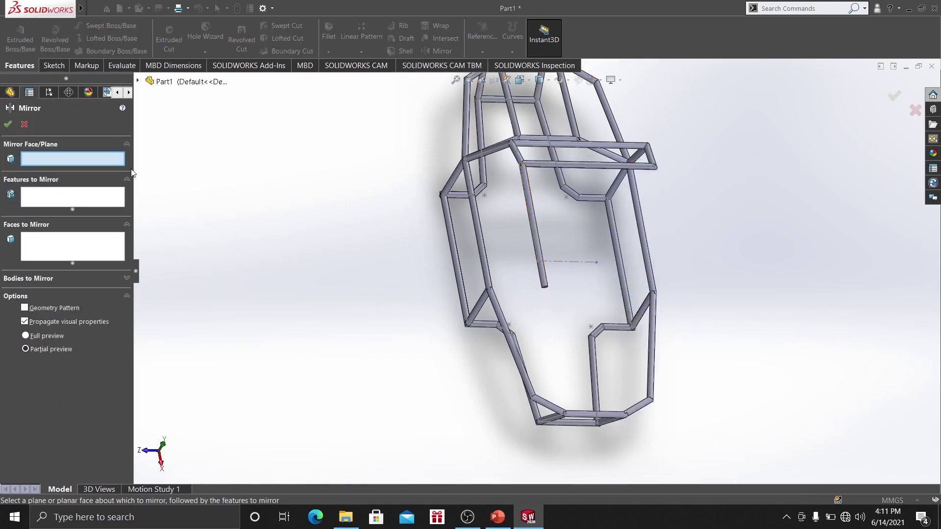
{"action": "left_click", "coordinate": [137, 82]}
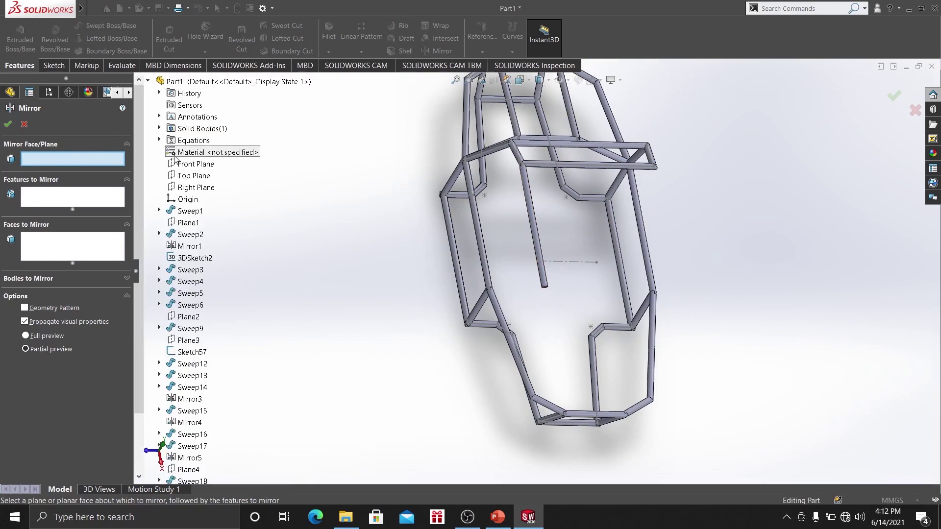
{"action": "left_click", "coordinate": [192, 175]}
{"action": "left_click", "coordinate": [182, 165]}
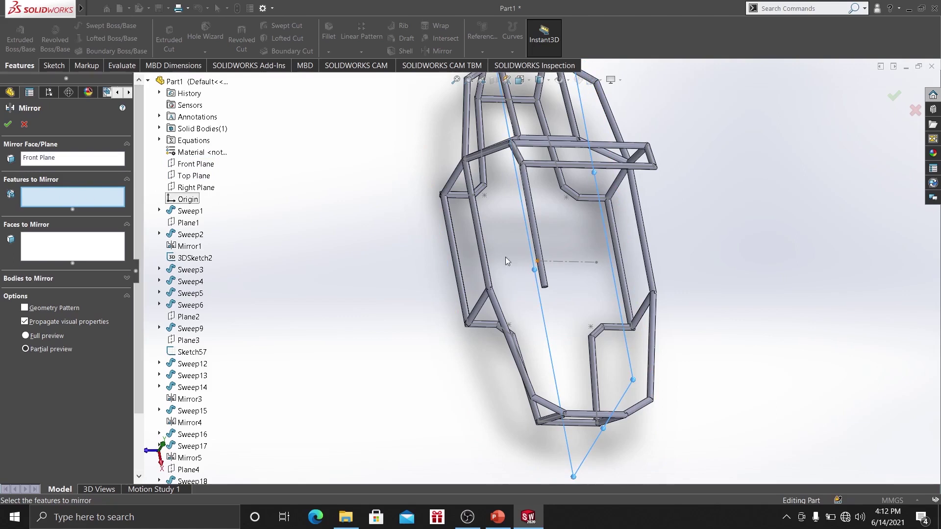
{"action": "left_click", "coordinate": [537, 258]}
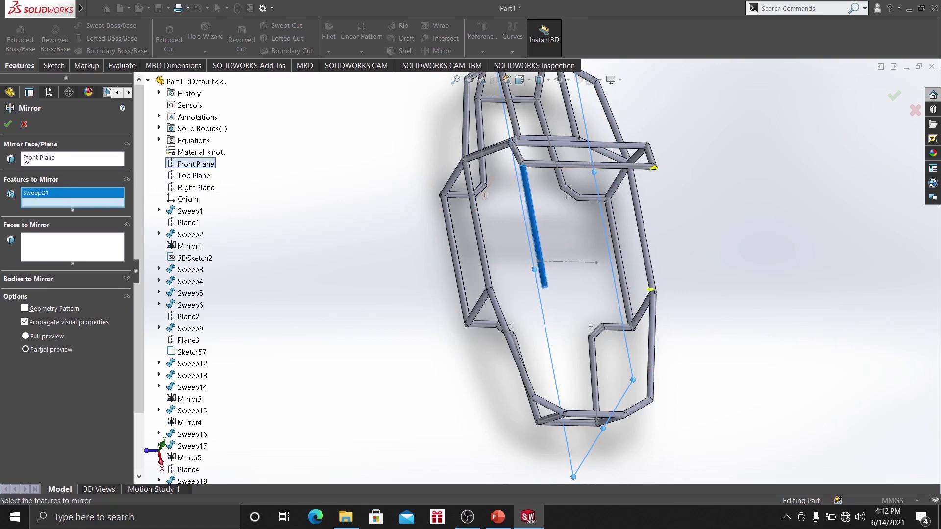
{"action": "left_click", "coordinate": [7, 124]}
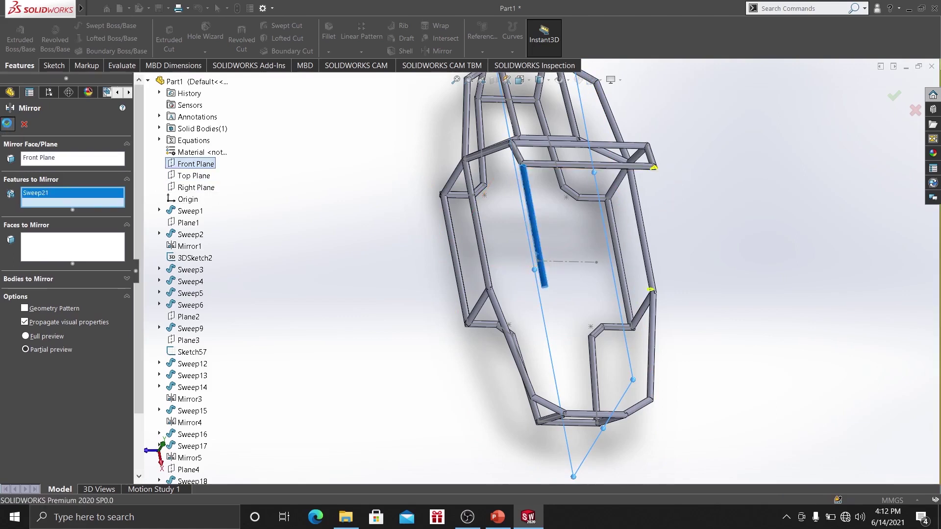
Start a new 3D sketch and convert the path line of the angled-plane tube into it.
{"action": "left_click", "coordinate": [51, 65]}
{"action": "left_click", "coordinate": [14, 51]}
{"action": "left_click", "coordinate": [29, 77]}
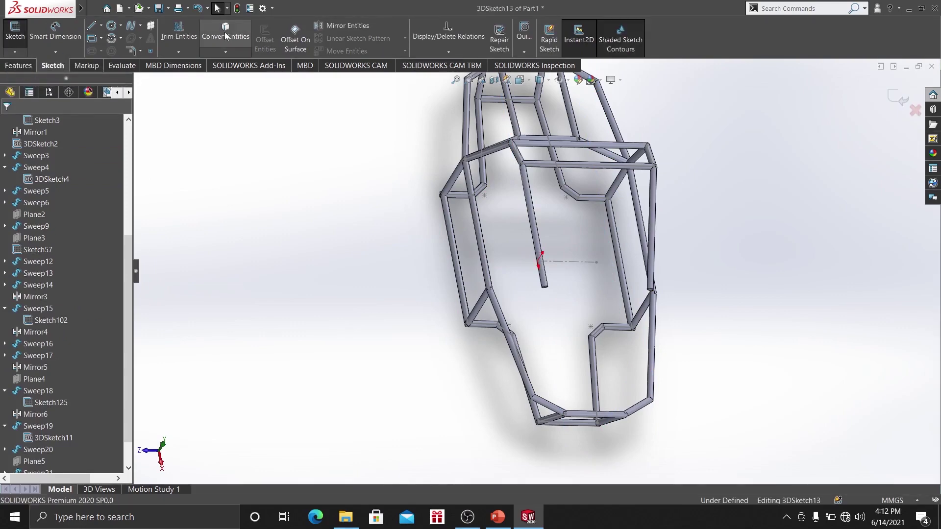
{"action": "left_click", "coordinate": [225, 32]}
{"action": "scroll", "coordinate": [547, 240], "scroll_direction": "down", "scroll_amount": 3}
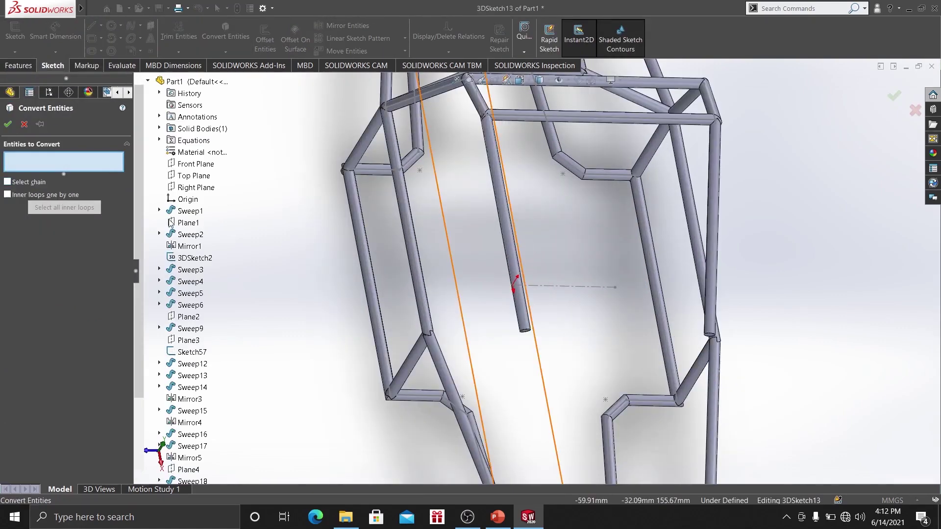
{"action": "scroll", "coordinate": [165, 215], "scroll_direction": "down", "scroll_amount": 3}
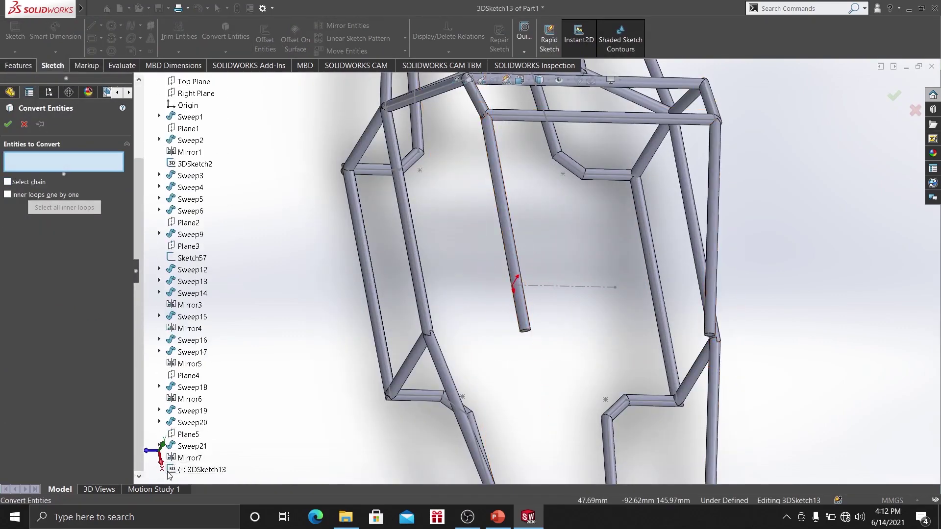
{"action": "left_click", "coordinate": [159, 446]}
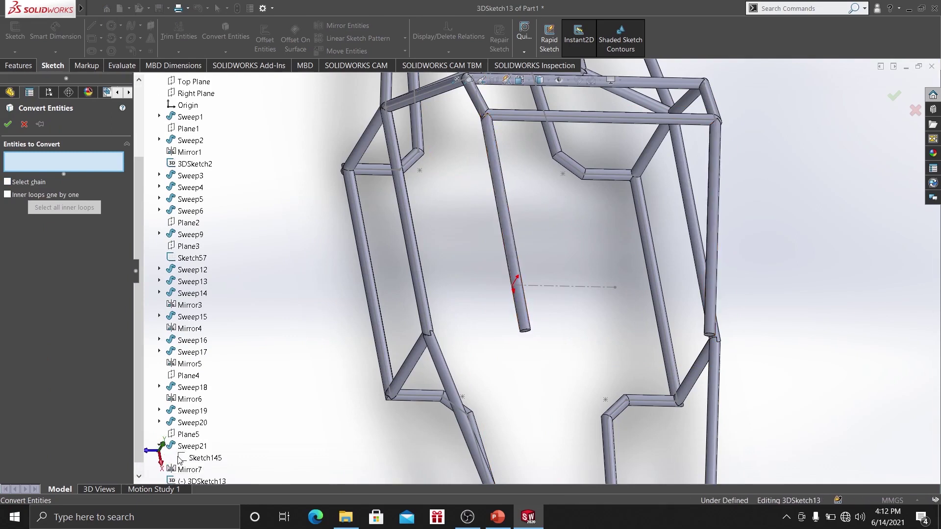
{"action": "right_click", "coordinate": [180, 459]}
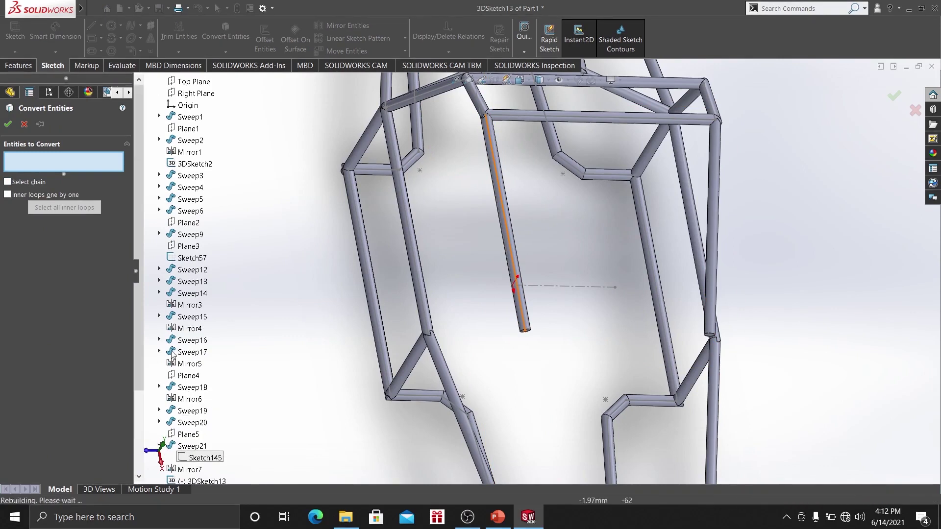
{"action": "left_click", "coordinate": [510, 258]}
{"action": "left_click", "coordinate": [510, 254]}
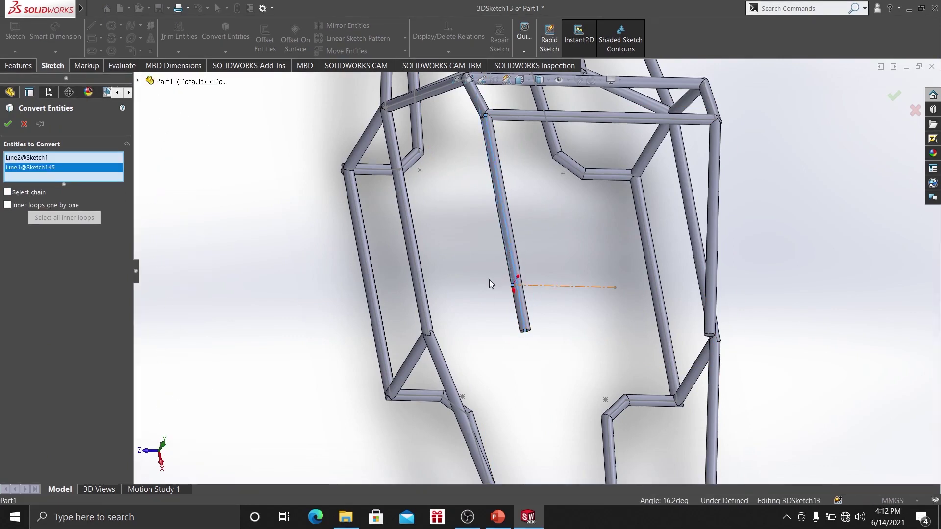
{"action": "left_click", "coordinate": [509, 276]}
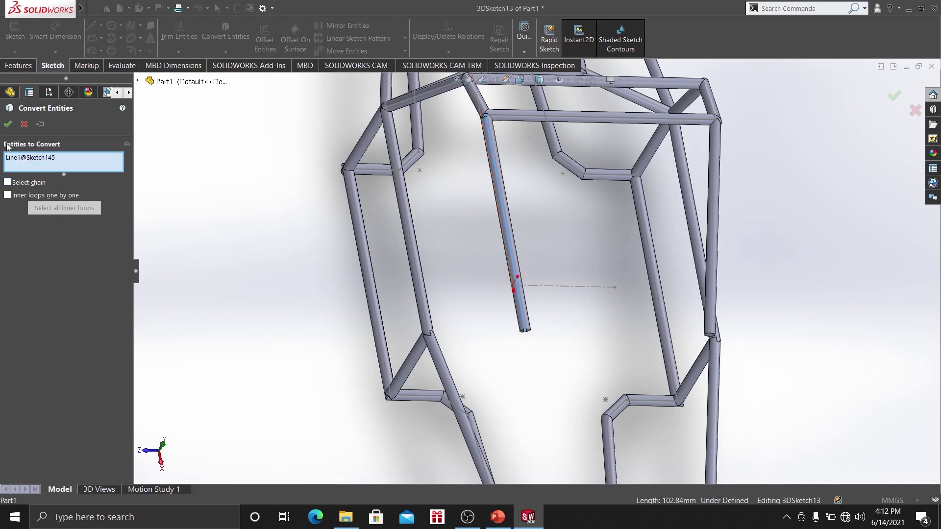
{"action": "left_click", "coordinate": [8, 124]}
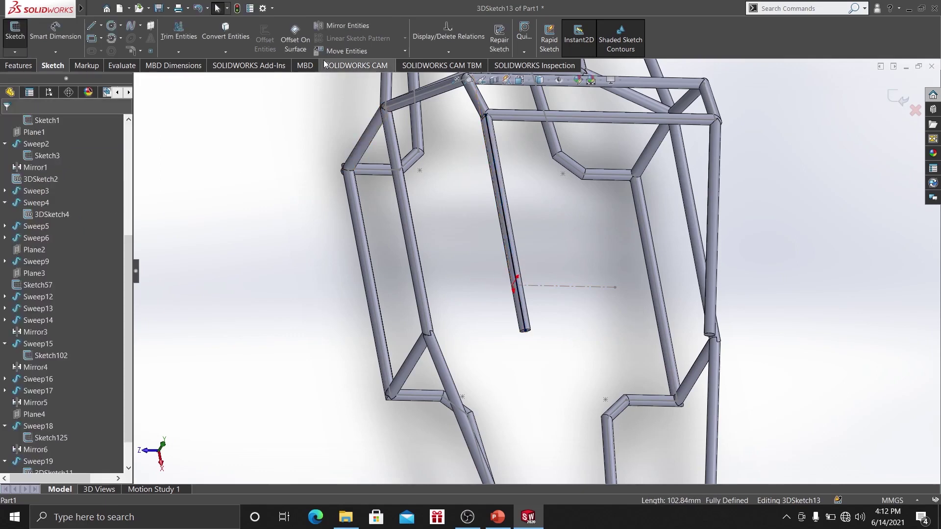
Try to mirror the converted line about the Front Plane.
{"action": "left_click", "coordinate": [346, 26]}
{"action": "left_click_drag", "start_coordinate": [445, 287], "coordinate": [569, 367]}
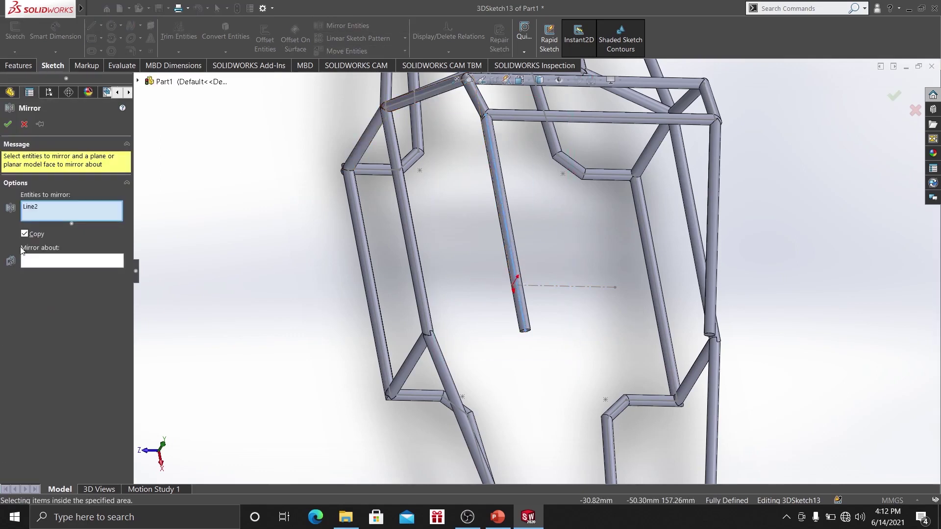
{"action": "left_click", "coordinate": [57, 261]}
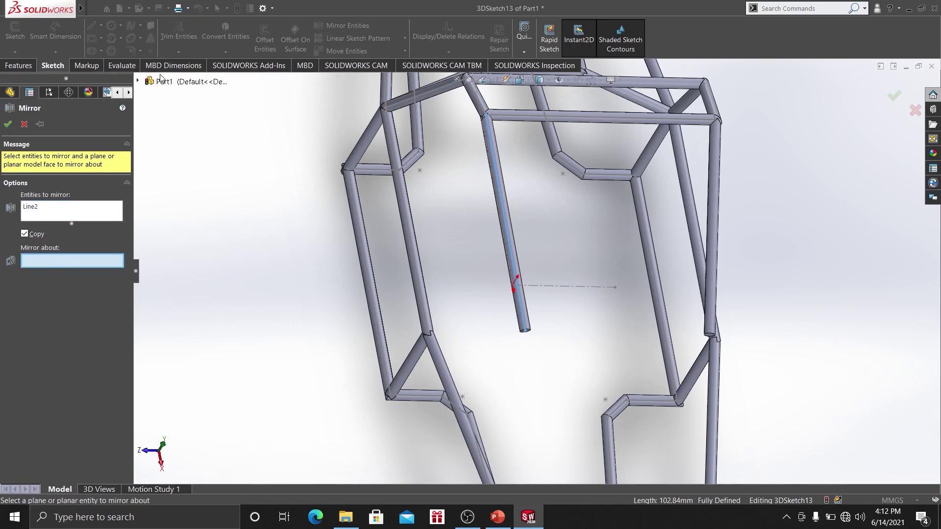
{"action": "left_click", "coordinate": [138, 81]}
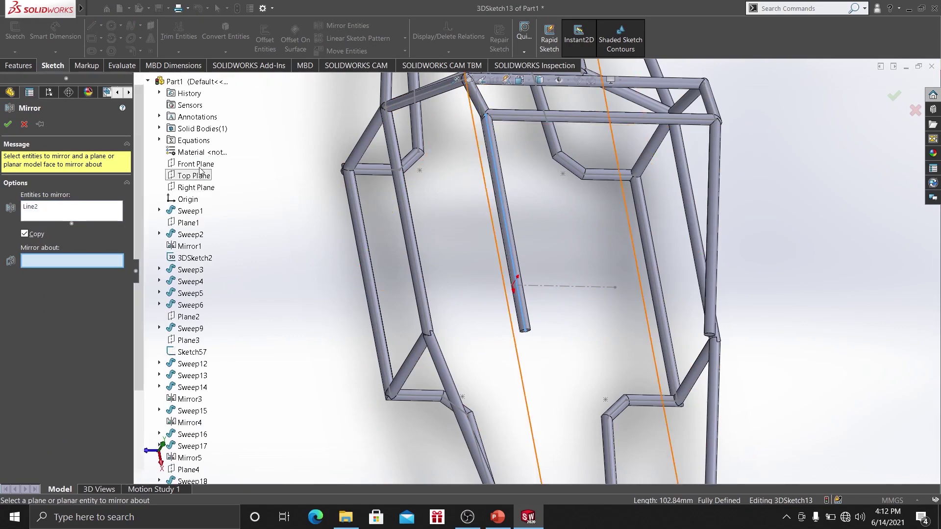
{"action": "left_click", "coordinate": [196, 164]}
{"action": "key", "text": "Return"}
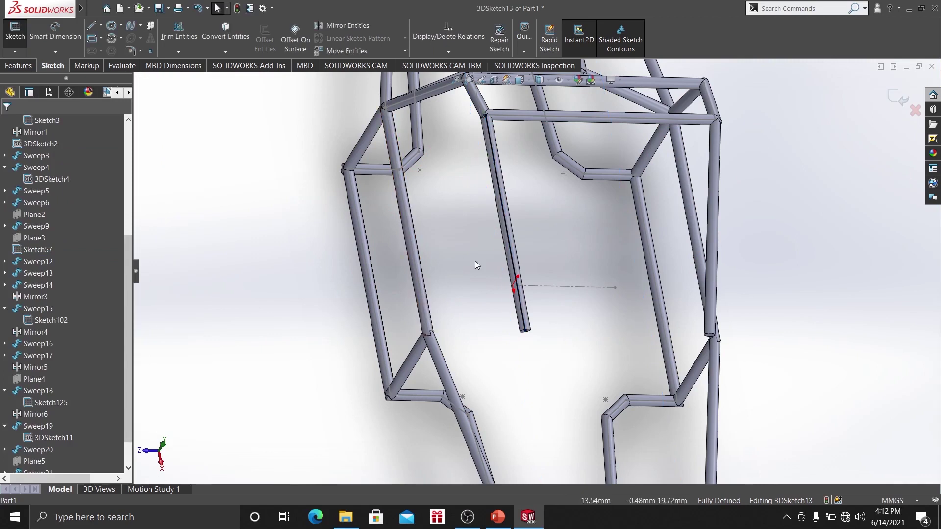
Mirror the converted line about the Front Plane within the 3D sketch, keeping the original as a copy.
{"action": "left_click", "coordinate": [346, 28]}
{"action": "left_click_drag", "start_coordinate": [462, 121], "coordinate": [505, 131]}
{"action": "left_click_drag", "start_coordinate": [450, 103], "coordinate": [552, 357]}
{"action": "left_click", "coordinate": [85, 264]}
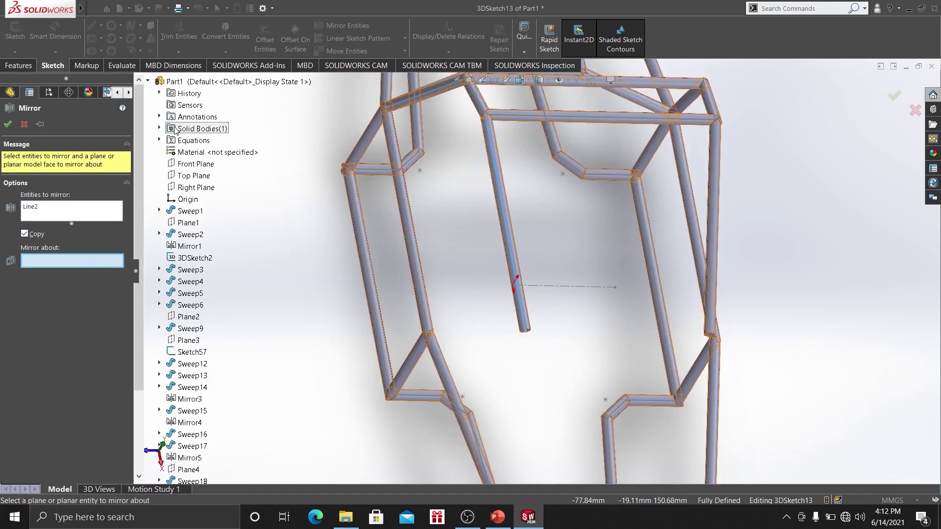
{"action": "left_click", "coordinate": [182, 164]}
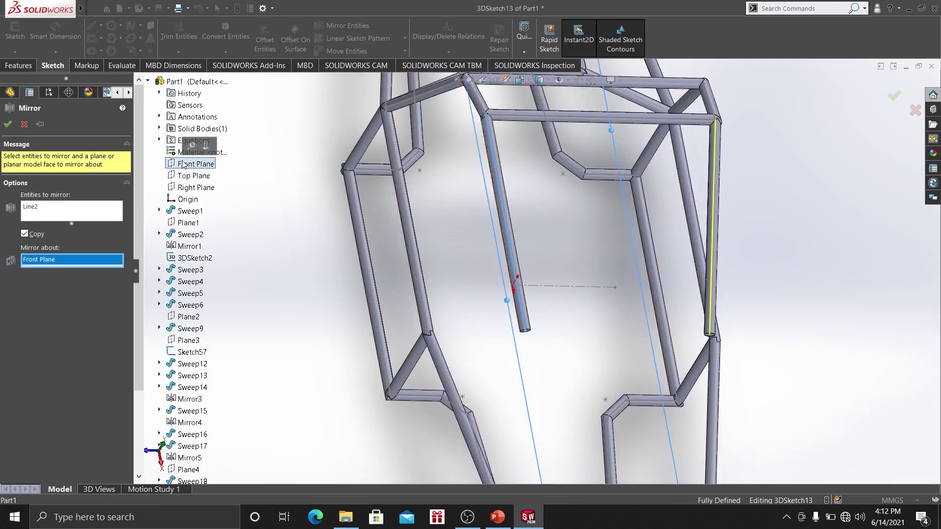
{"action": "left_click", "coordinate": [8, 124]}
Sketch a 3D line connecting the lower ends of the converted line and its mirrored copy.
{"action": "left_click", "coordinate": [95, 26]}
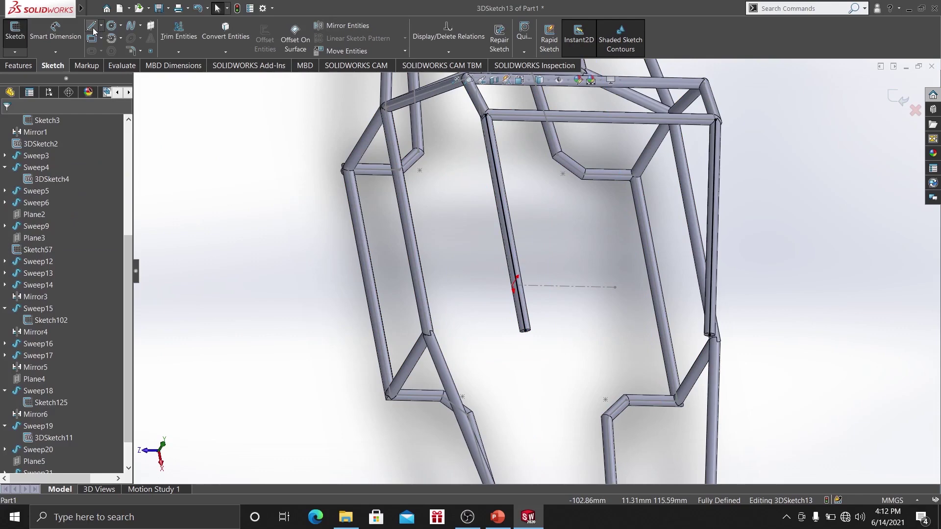
{"action": "left_click", "coordinate": [525, 332]}
{"action": "scroll", "coordinate": [701, 343], "scroll_direction": "down", "scroll_amount": 3}
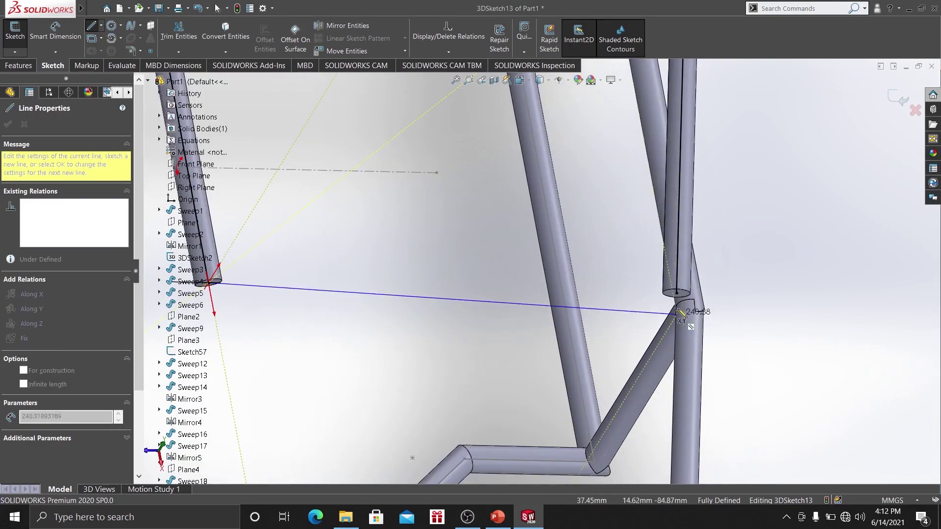
{"action": "left_click", "coordinate": [685, 296]}
{"action": "right_click", "coordinate": [617, 261]}
{"action": "left_click", "coordinate": [603, 261]}
{"action": "scroll", "coordinate": [287, 210], "scroll_direction": "up", "scroll_amount": 3}
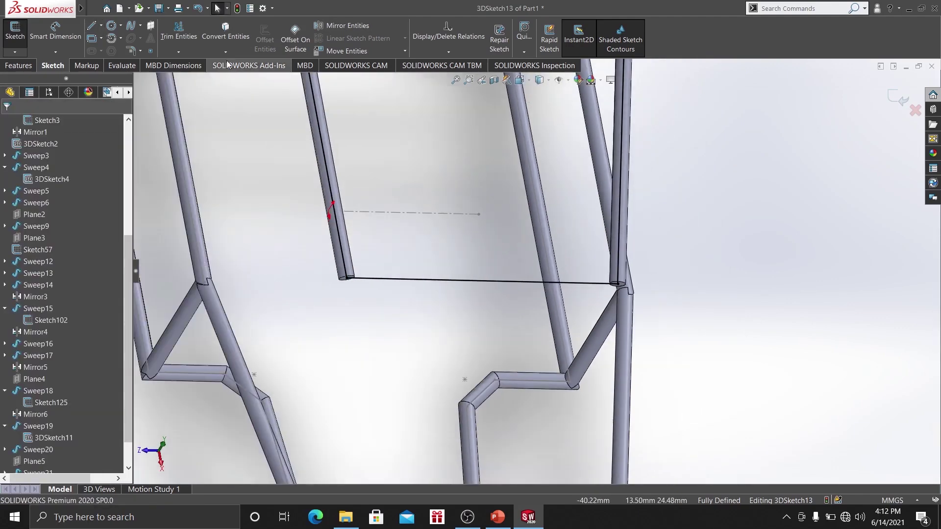
Sweep a 5 mm circular profile along the U-shaped path of the 3D sketch.
{"action": "left_click", "coordinate": [35, 63]}
{"action": "left_click", "coordinate": [124, 25]}
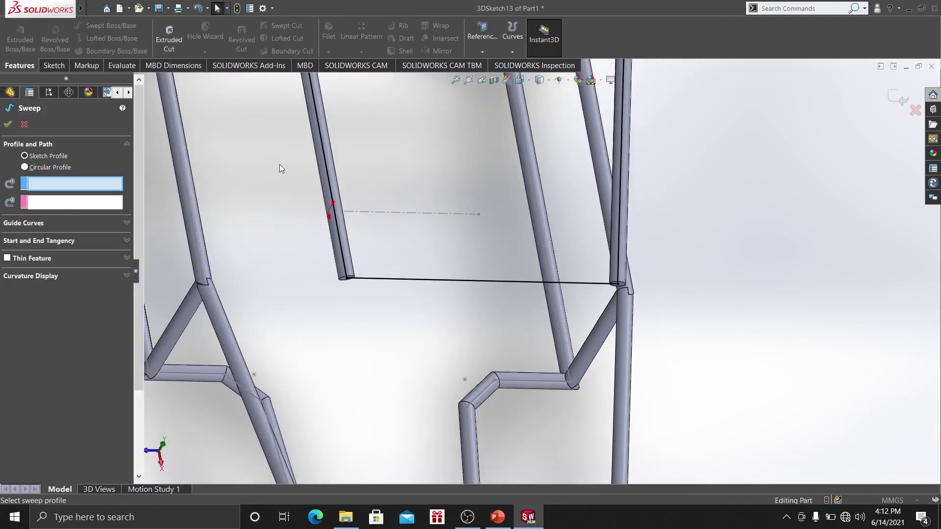
{"action": "left_click", "coordinate": [43, 169]}
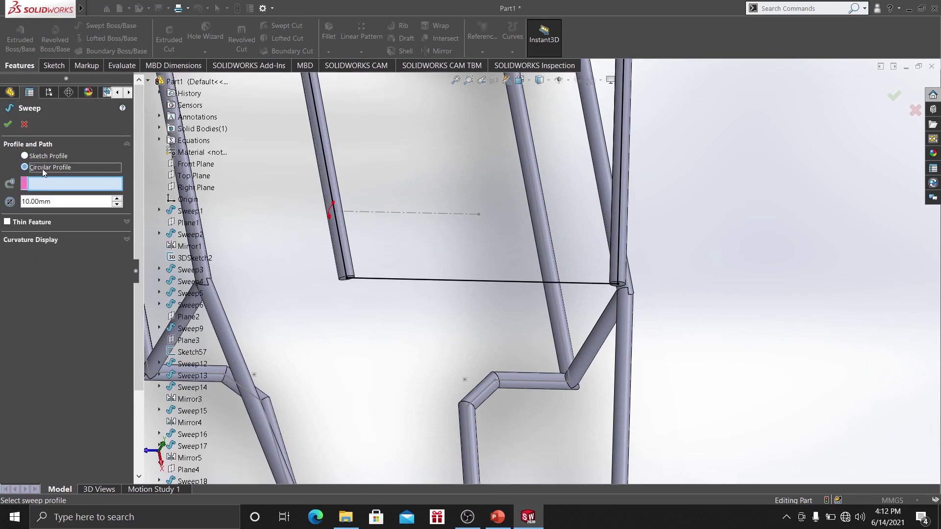
{"action": "left_click", "coordinate": [435, 283]}
{"action": "type", "text": "5"}
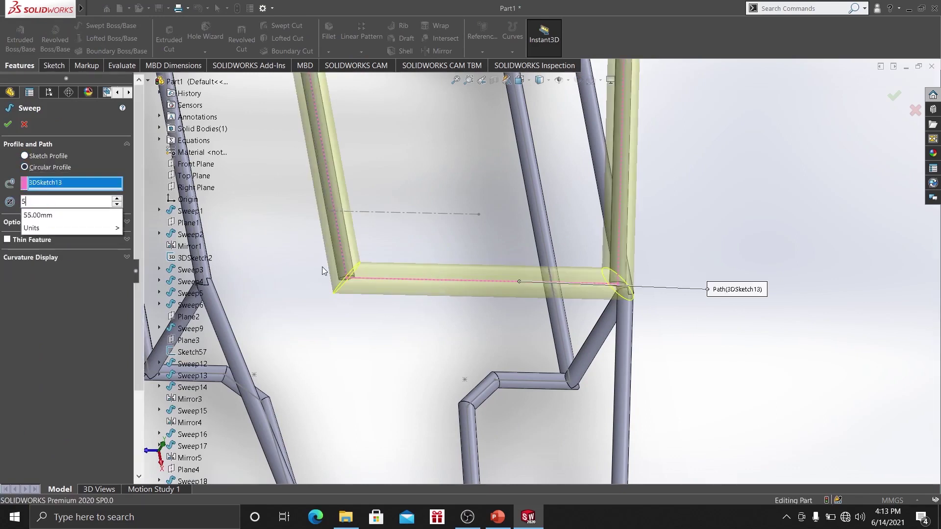
{"action": "key", "text": "Return"}
{"action": "left_click", "coordinate": [6, 123]}
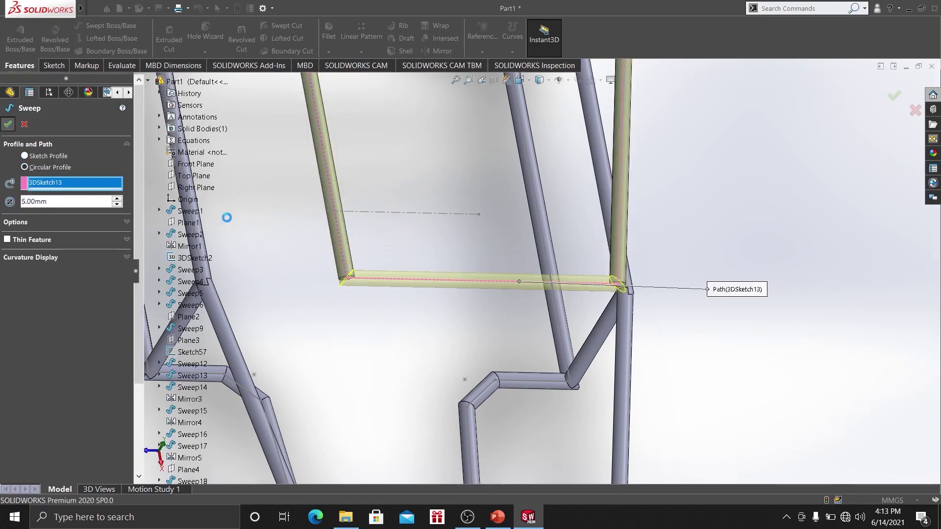
Show the path sketch of the new U-shaped sweep.
{"action": "scroll", "coordinate": [13, 436], "scroll_direction": "down", "scroll_amount": 1}
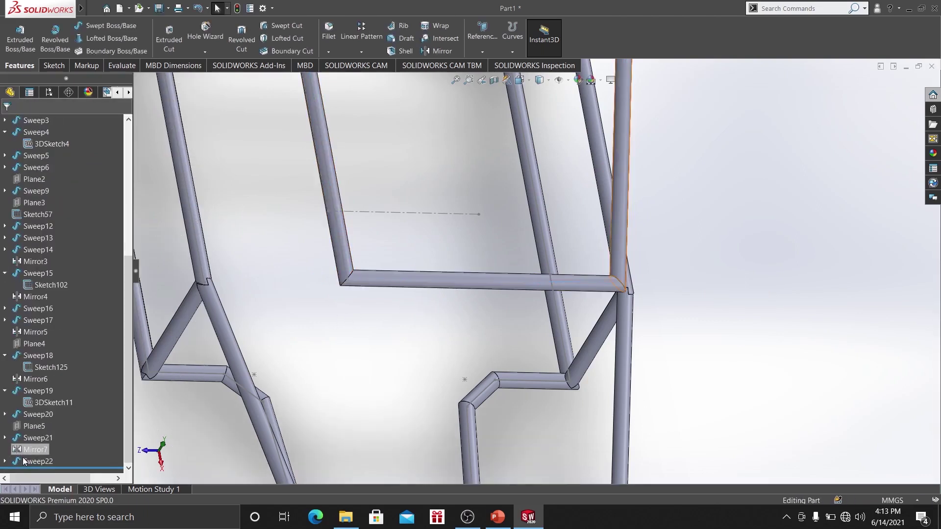
{"action": "left_click", "coordinate": [5, 462]}
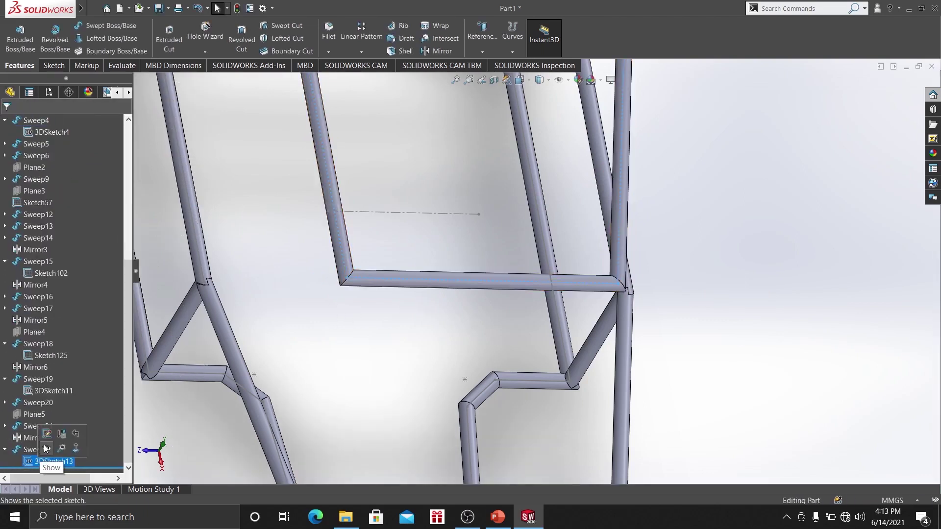
{"action": "scroll", "coordinate": [320, 383], "scroll_direction": "up", "scroll_amount": 5}
{"action": "middle_click_drag", "start_coordinate": [405, 388], "coordinate": [378, 304]}
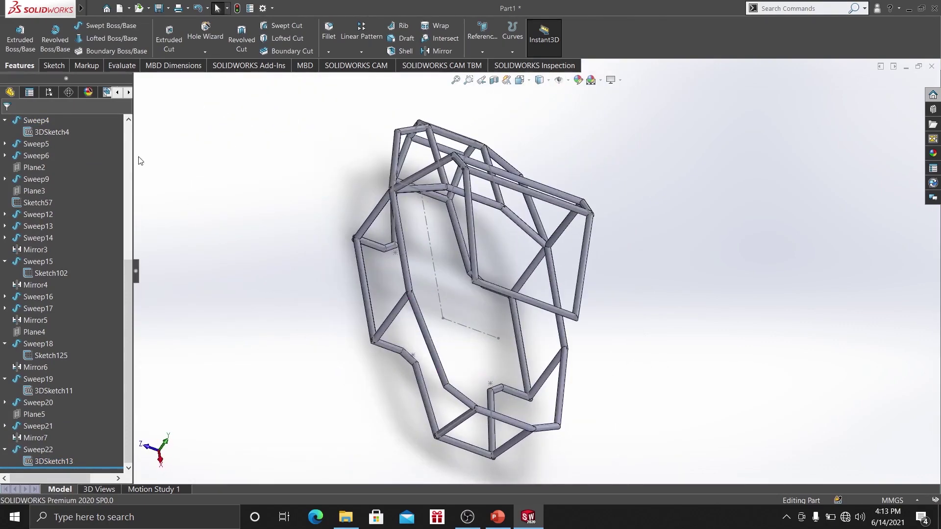
In a new 3D sketch, draw a line from the new crossbar's end to the upper corner joint of the front nose frame.
{"action": "left_click", "coordinate": [57, 67]}
{"action": "left_click", "coordinate": [16, 51]}
{"action": "left_click", "coordinate": [34, 77]}
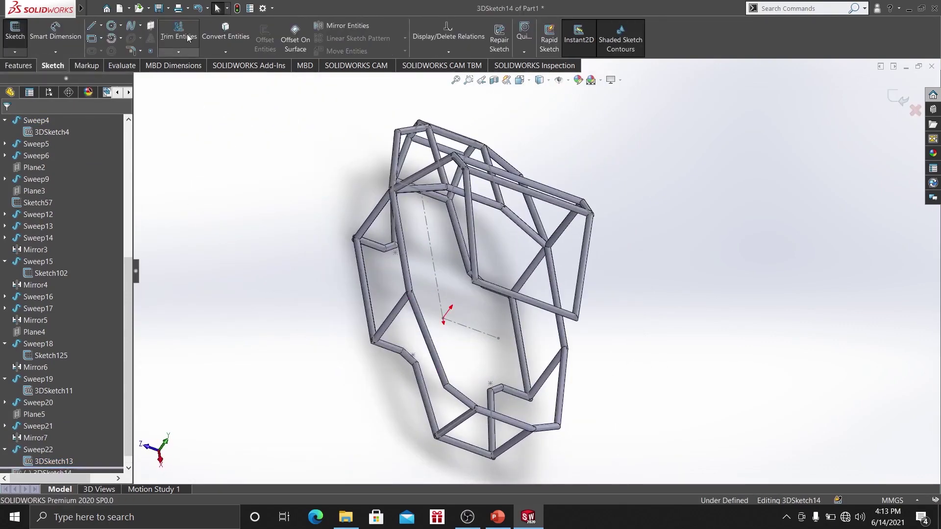
{"action": "left_click", "coordinate": [91, 25]}
{"action": "scroll", "coordinate": [446, 269], "scroll_direction": "down", "scroll_amount": 5}
{"action": "mouse_move", "coordinate": [552, 311]}
{"action": "middle_mouse_down"}
{"action": "mouse_move", "coordinate": [572, 323]}
{"action": "mouse_move", "coordinate": [582, 363]}
{"action": "middle_mouse_up"}
{"action": "left_click", "coordinate": [559, 305]}
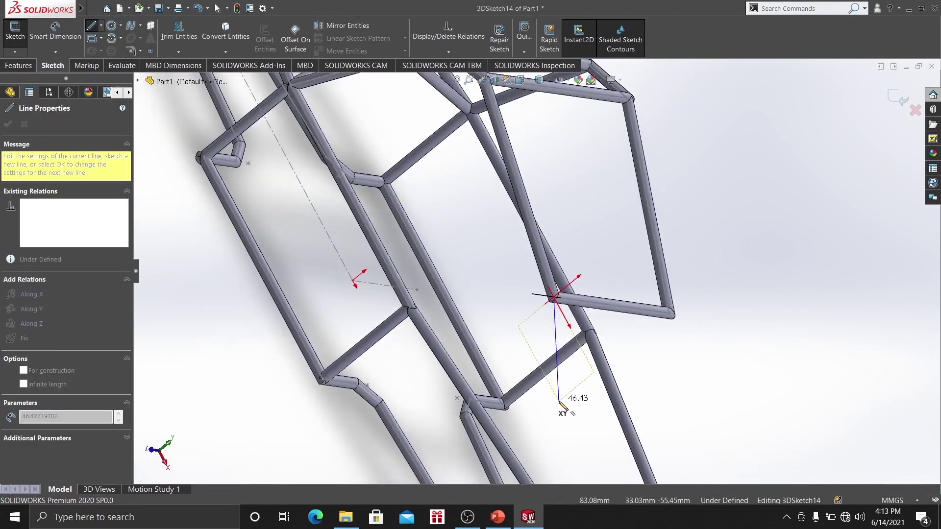
{"action": "scroll", "coordinate": [630, 420], "scroll_direction": "up", "scroll_amount": 4}
{"action": "scroll", "coordinate": [584, 399], "scroll_direction": "up", "scroll_amount": 2}
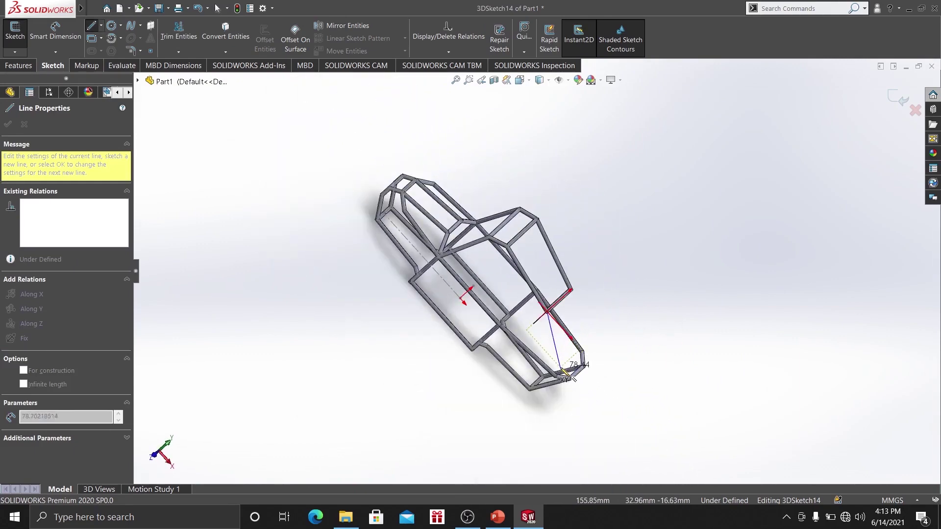
{"action": "scroll", "coordinate": [571, 363], "scroll_direction": "down", "scroll_amount": 6}
{"action": "scroll", "coordinate": [562, 311], "scroll_direction": "down", "scroll_amount": 3}
{"action": "left_click", "coordinate": [544, 312]}
{"action": "right_click", "coordinate": [514, 211]}
{"action": "left_click", "coordinate": [550, 212]}
Sweep a 5 mm circular profile along the 3D sketch line between the crossbar's end and the nose frame's upper corner.
{"action": "key", "text": "space"}
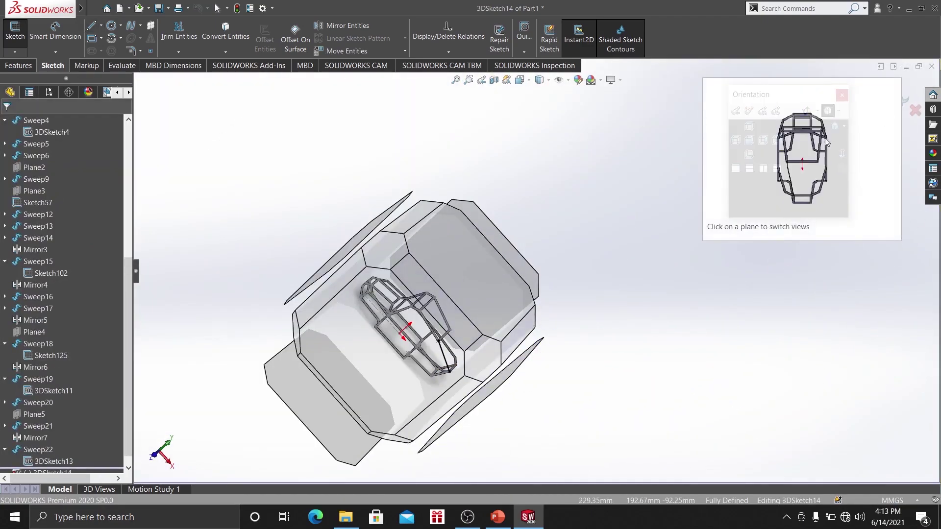
{"action": "left_click", "coordinate": [835, 128]}
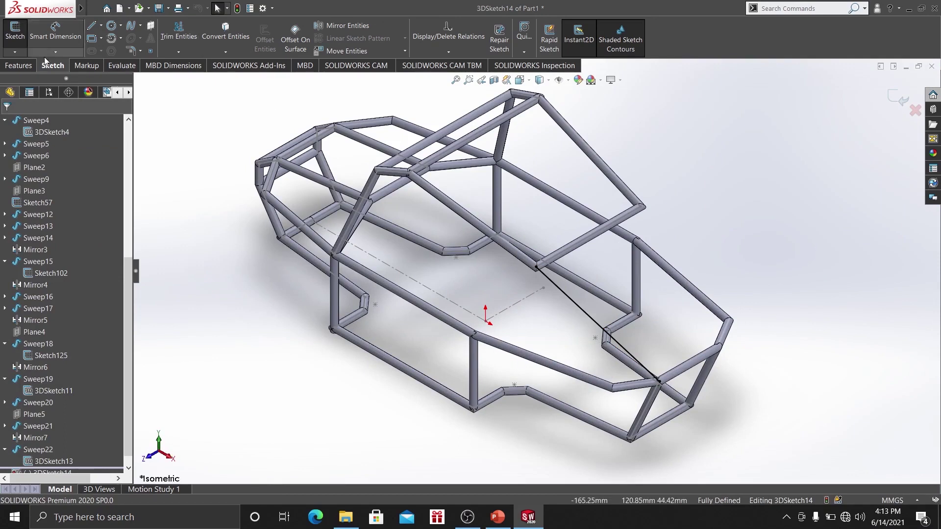
{"action": "left_click", "coordinate": [20, 66]}
{"action": "left_click", "coordinate": [111, 26]}
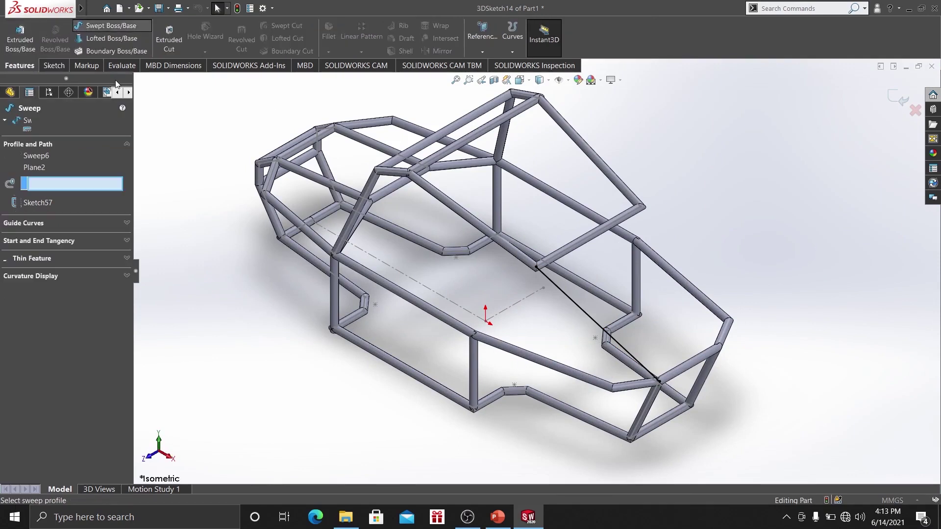
{"action": "left_click", "coordinate": [25, 168]}
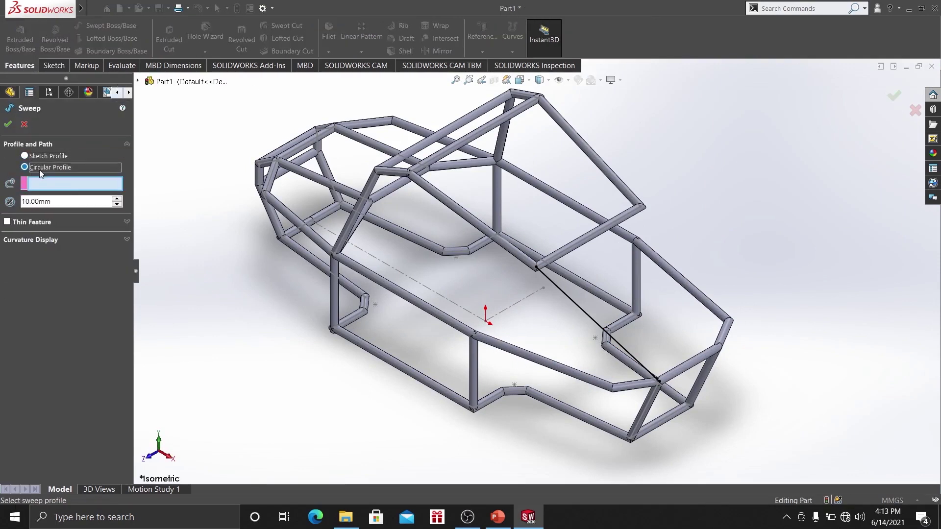
{"action": "left_click", "coordinate": [589, 314]}
{"action": "type", "text": "5"}
{"action": "key", "text": "Return"}
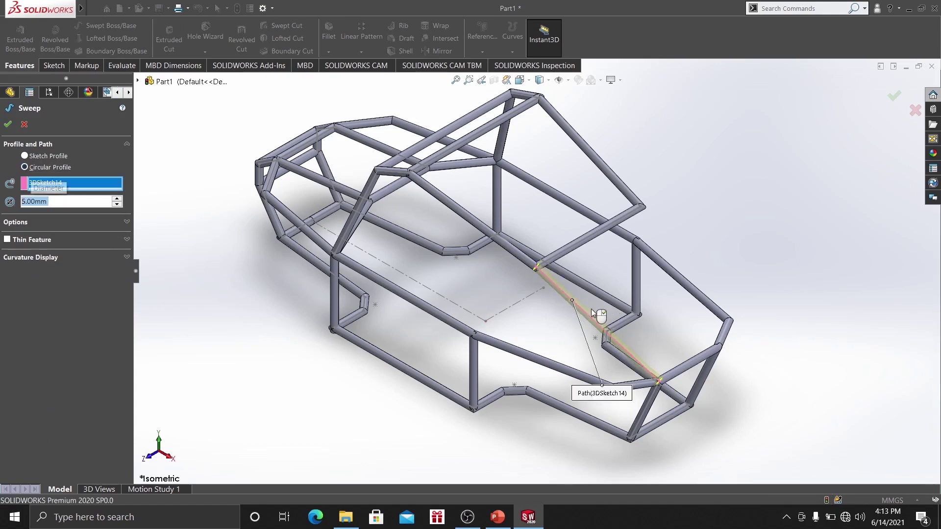
{"action": "left_click", "coordinate": [8, 124]}
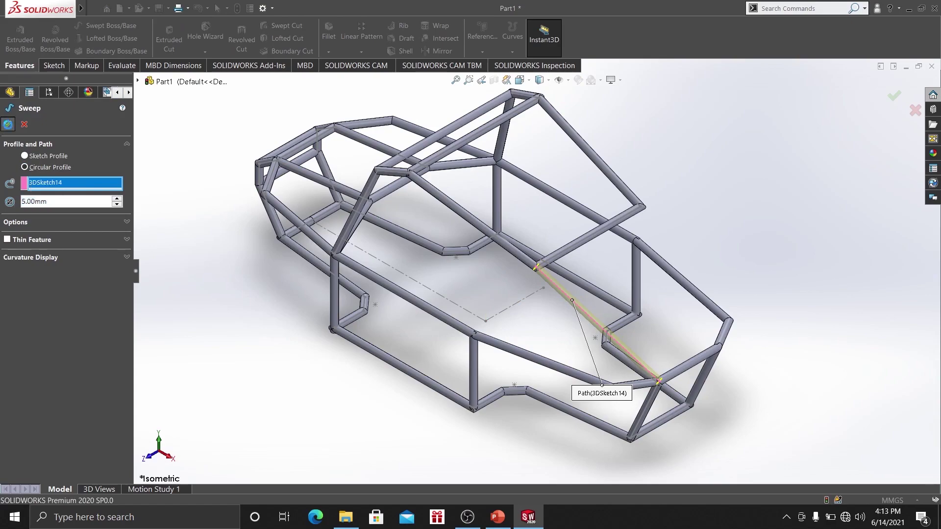
Mirror the new diagonal nose tube about the Front Plane.
{"action": "middle_click_drag", "start_coordinate": [439, 372], "coordinate": [447, 337]}
{"action": "scroll", "coordinate": [520, 309], "scroll_direction": "down", "scroll_amount": 3}
{"action": "middle_click_drag", "start_coordinate": [520, 307], "coordinate": [601, 309]}
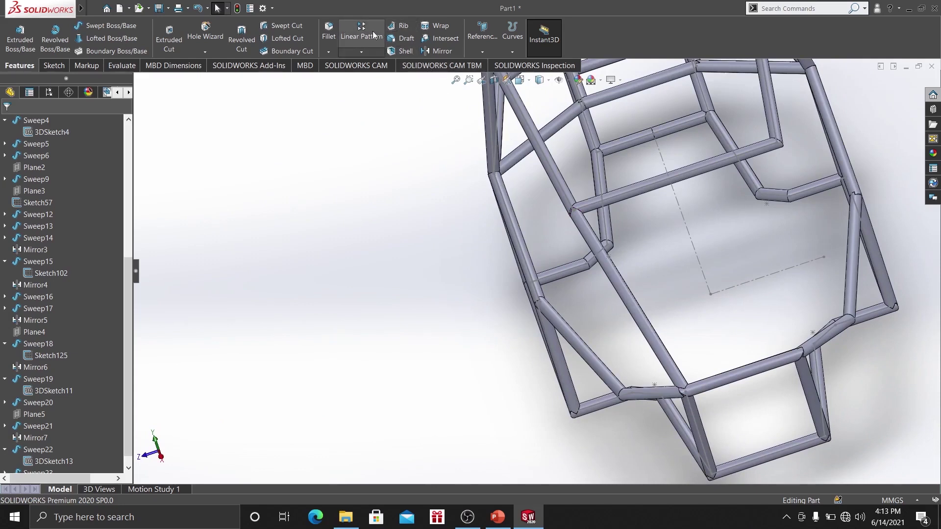
{"action": "left_click", "coordinate": [421, 53]}
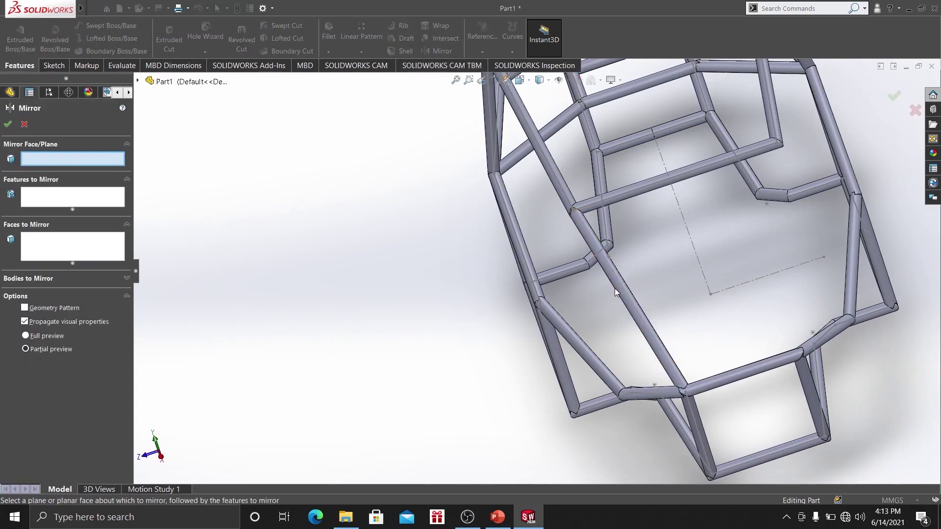
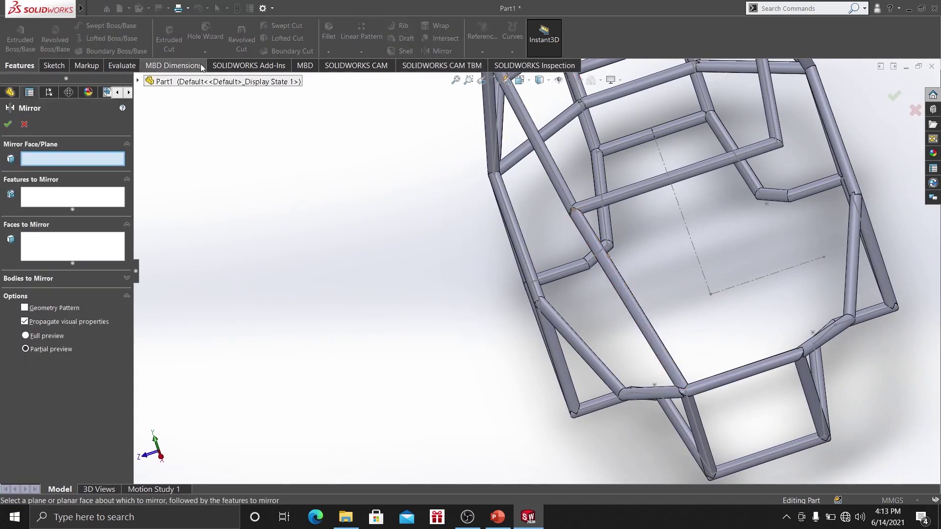
{"action": "left_click", "coordinate": [164, 82]}
{"action": "left_click", "coordinate": [194, 165]}
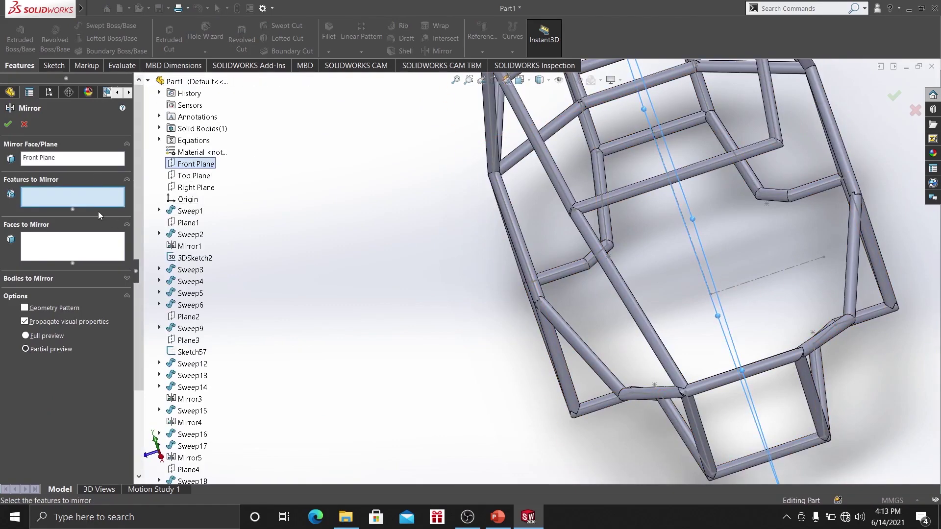
{"action": "left_click", "coordinate": [607, 265]}
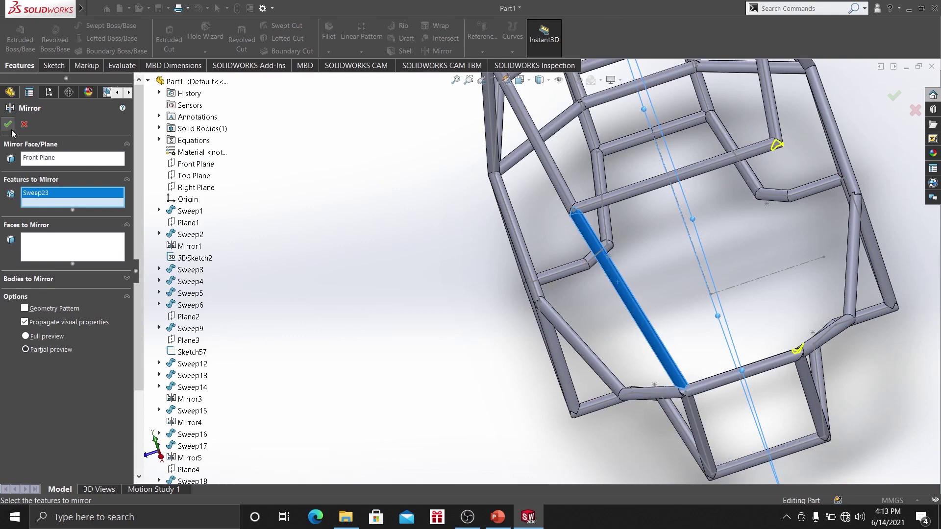
In a new 3D sketch, draw a line from the crossbar's end down to the side rail joint above the vertical post.
{"action": "middle_click_drag", "start_coordinate": [566, 266], "coordinate": [549, 234]}
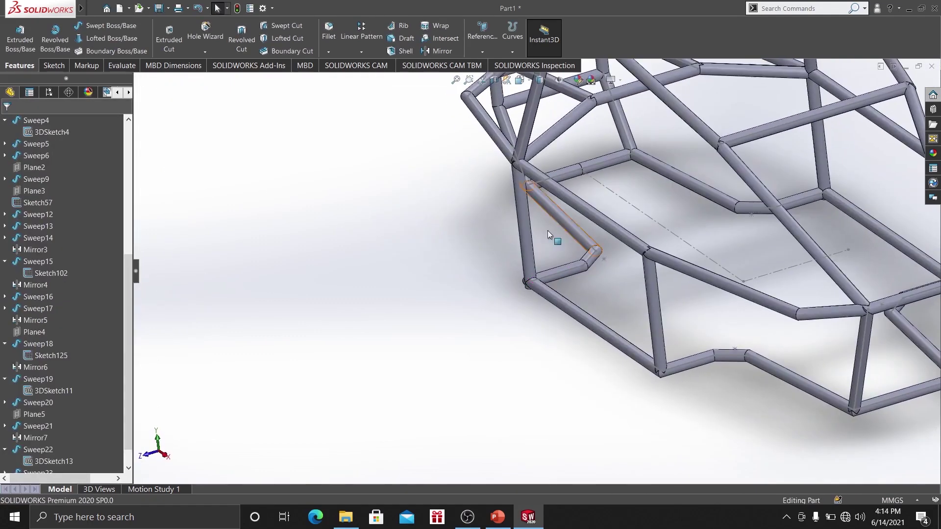
{"action": "left_click", "coordinate": [63, 66]}
{"action": "left_click", "coordinate": [14, 52]}
{"action": "left_click", "coordinate": [29, 76]}
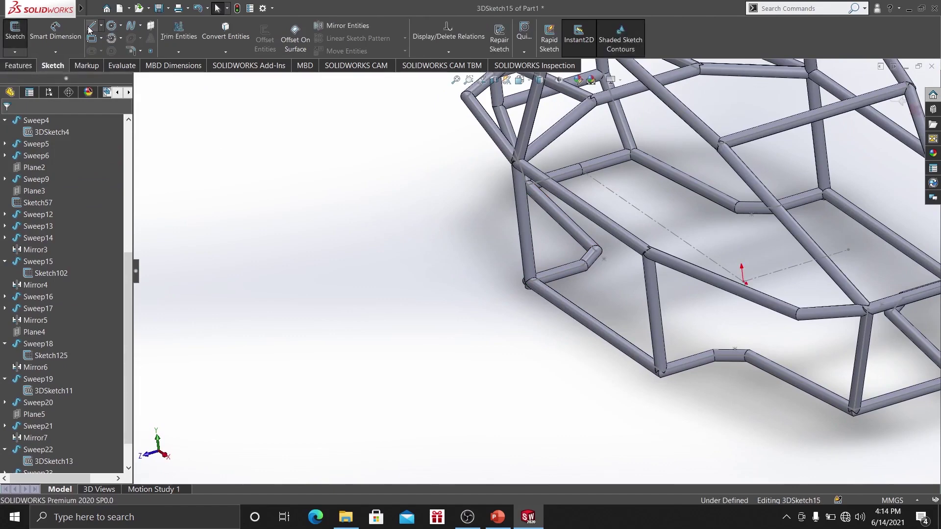
{"action": "scroll", "coordinate": [726, 169], "scroll_direction": "down", "scroll_amount": 3}
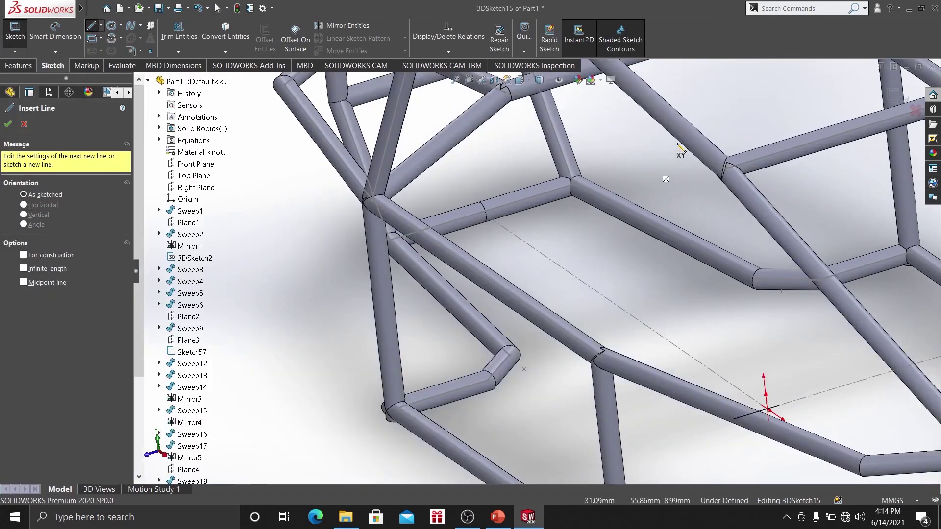
{"action": "left_click", "coordinate": [725, 169]}
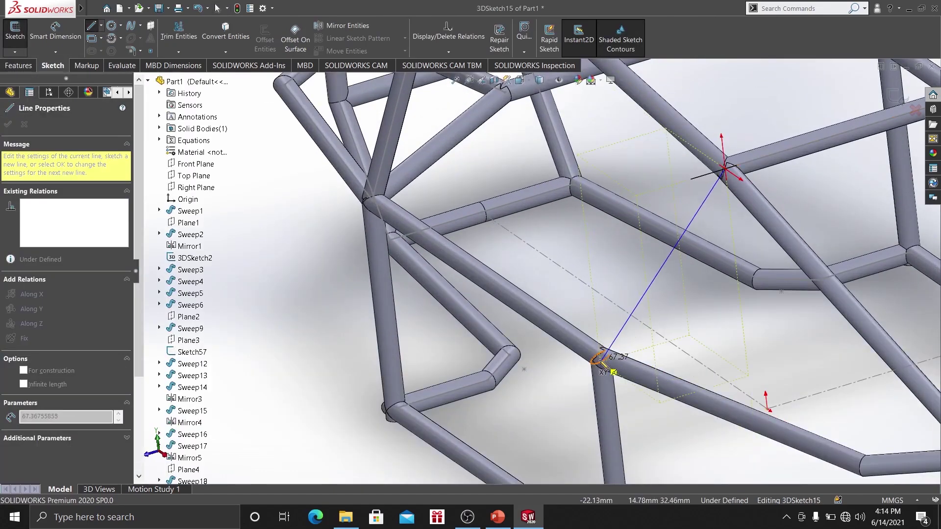
{"action": "left_click", "coordinate": [602, 357]}
{"action": "right_click", "coordinate": [573, 226]}
{"action": "left_click", "coordinate": [601, 273]}
{"action": "key", "text": "z"}
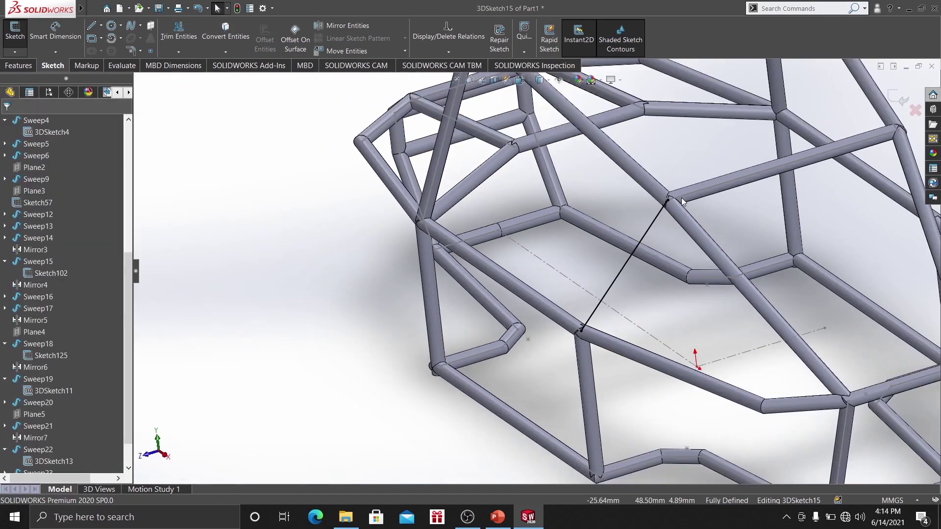
Sweep a 5 mm circular profile along the line joining the crossbar's end to the side rail.
{"action": "left_click", "coordinate": [15, 66]}
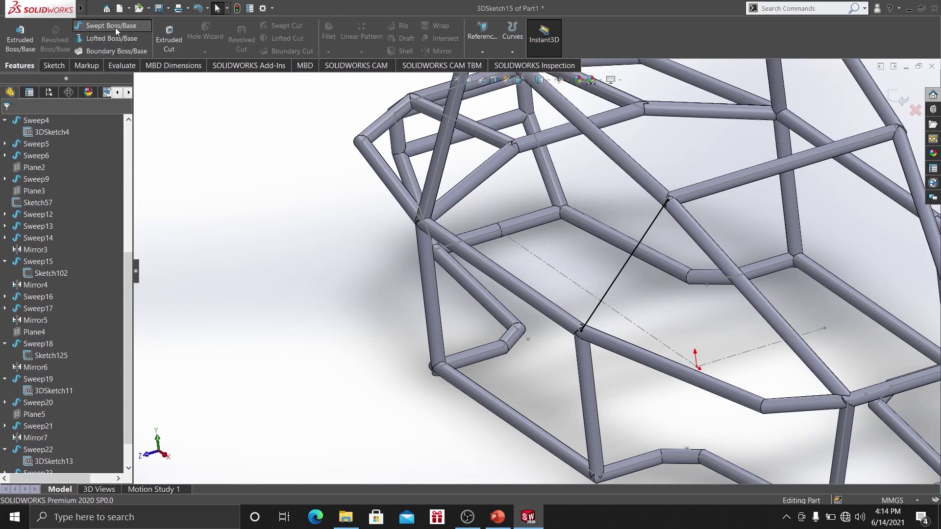
{"action": "left_click", "coordinate": [113, 27]}
{"action": "left_click", "coordinate": [49, 168]}
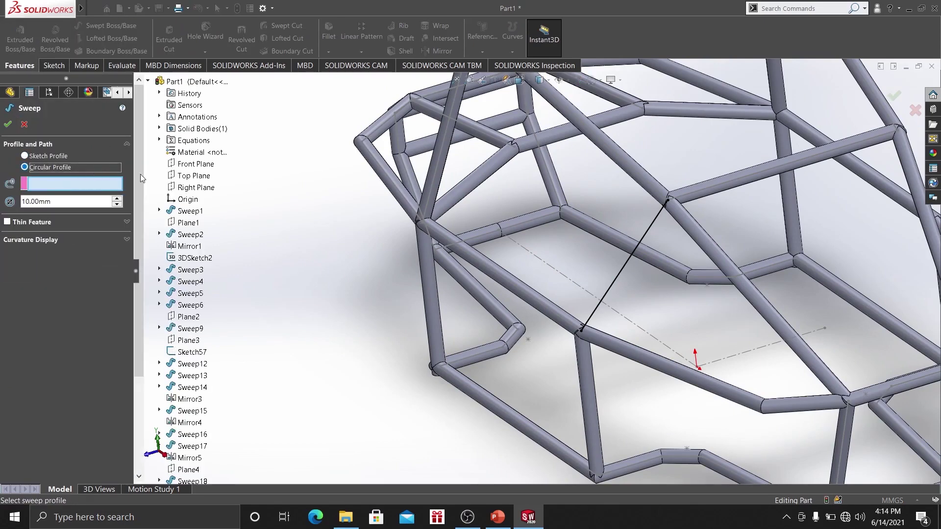
{"action": "left_click", "coordinate": [629, 257]}
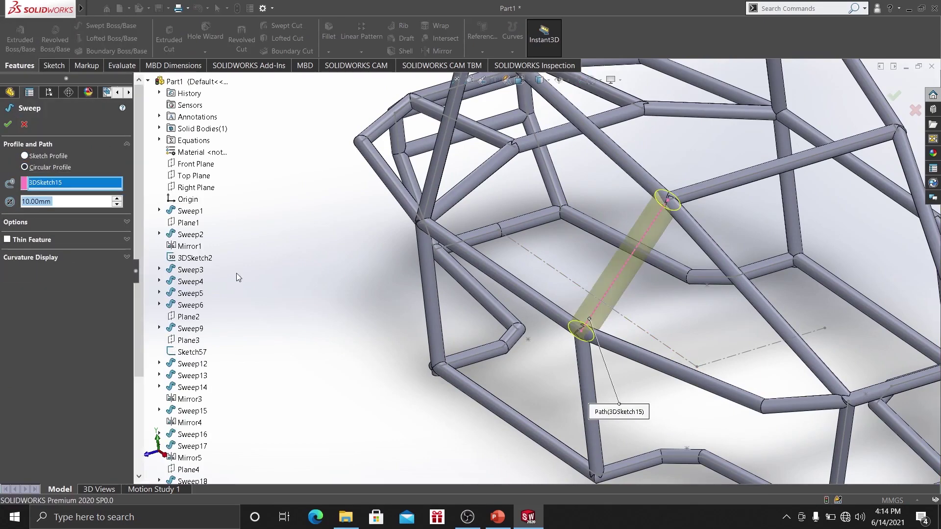
{"action": "type", "text": "5"}
{"action": "key", "text": "Return"}
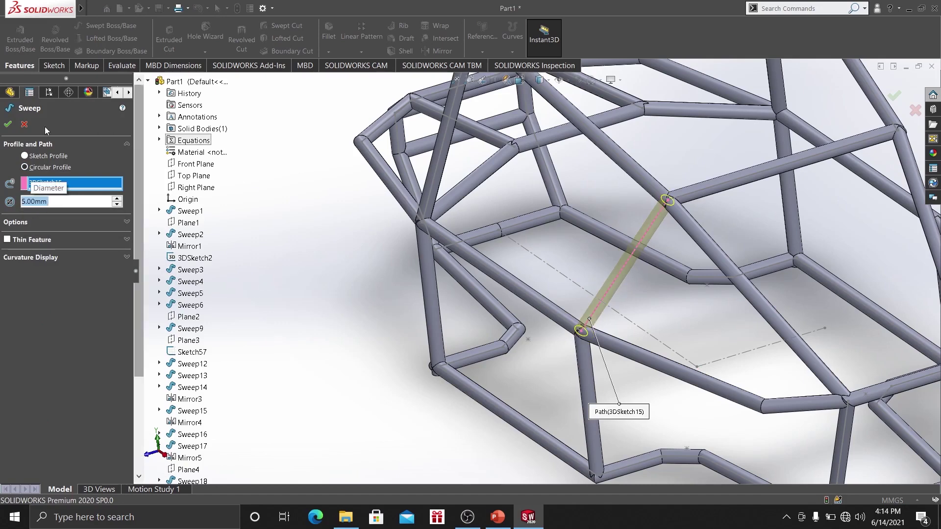
{"action": "left_click", "coordinate": [8, 123]}
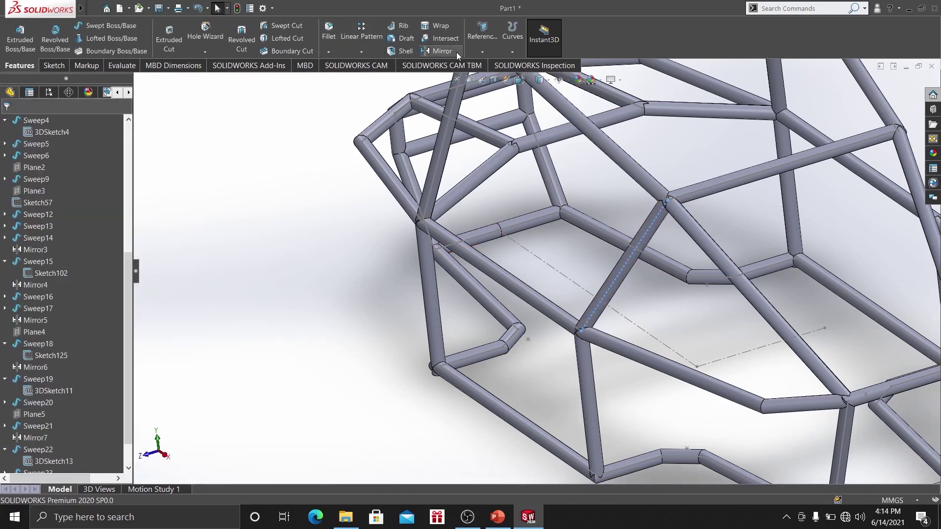
Mirror the new brace between the crossbar and side rail about the Front Plane.
{"action": "left_click", "coordinate": [457, 52]}
{"action": "scroll", "coordinate": [617, 231], "scroll_direction": "up", "scroll_amount": 3}
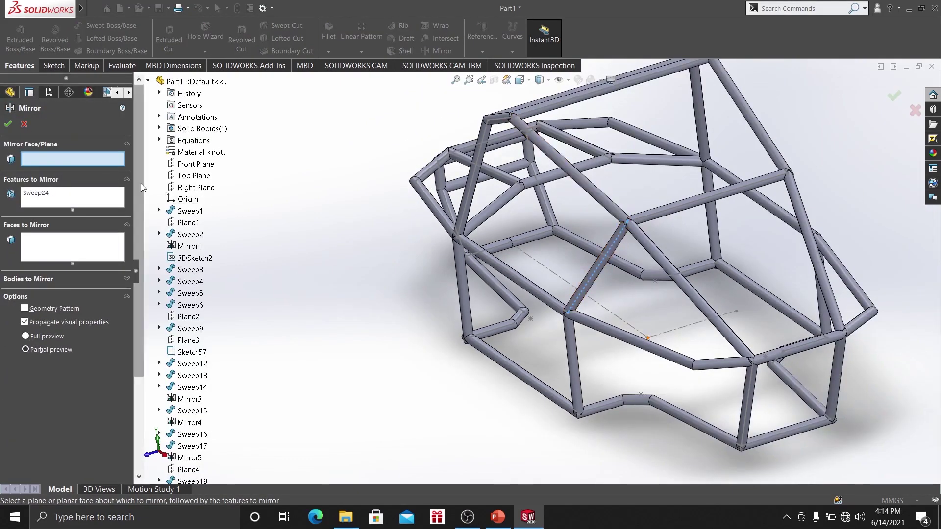
{"action": "left_click", "coordinate": [193, 164]}
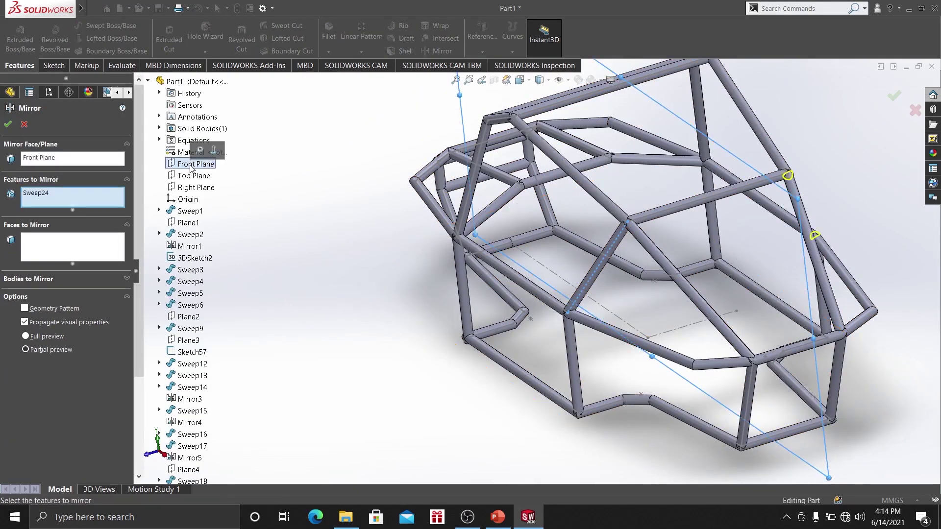
{"action": "left_click", "coordinate": [8, 125]}
Hide the path sketches Sketch1, Sketch3, 3DSketch2 and 3DSketch4.
{"action": "scroll", "coordinate": [574, 271], "scroll_direction": "up", "scroll_amount": 3}
{"action": "middle_click_drag", "start_coordinate": [576, 268], "coordinate": [556, 276]}
{"action": "scroll", "coordinate": [44, 181], "scroll_direction": "up", "scroll_amount": 4}
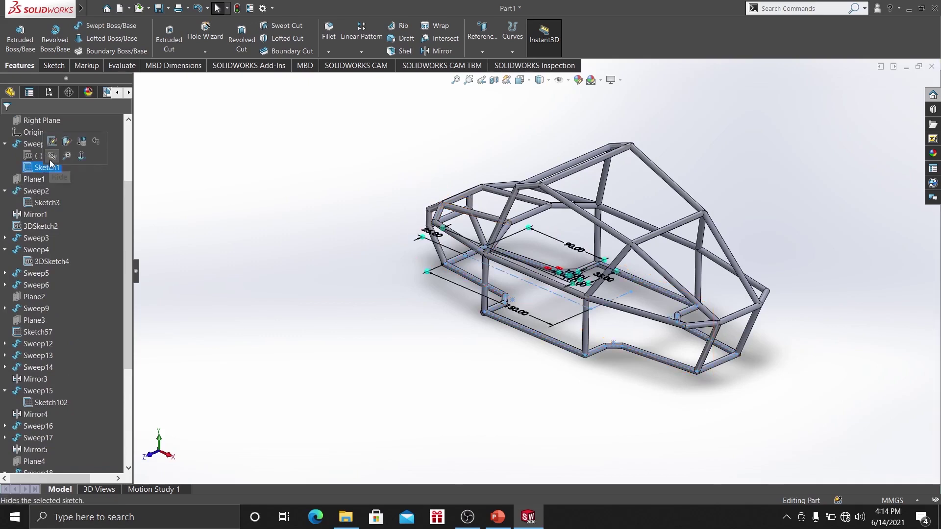
{"action": "left_click", "coordinate": [47, 202]}
{"action": "left_click", "coordinate": [45, 186]}
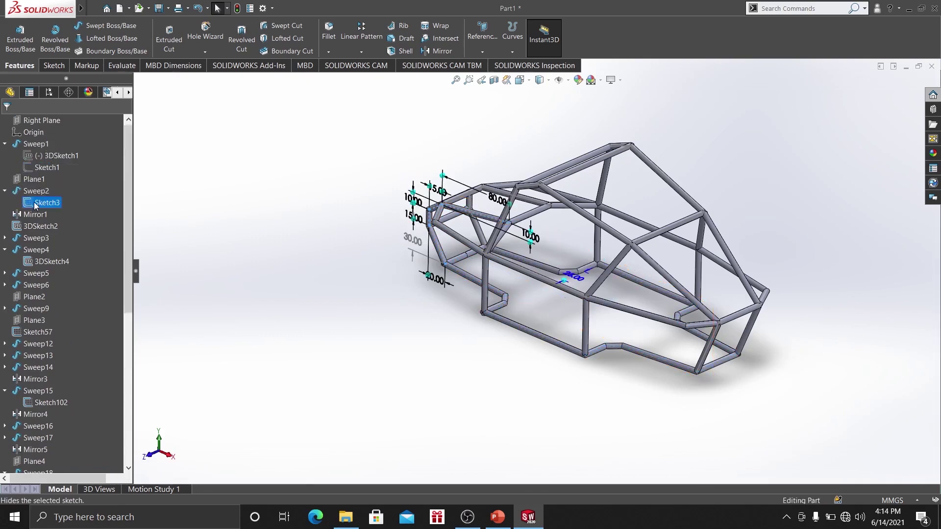
{"action": "left_click", "coordinate": [37, 226]}
{"action": "left_click", "coordinate": [49, 261]}
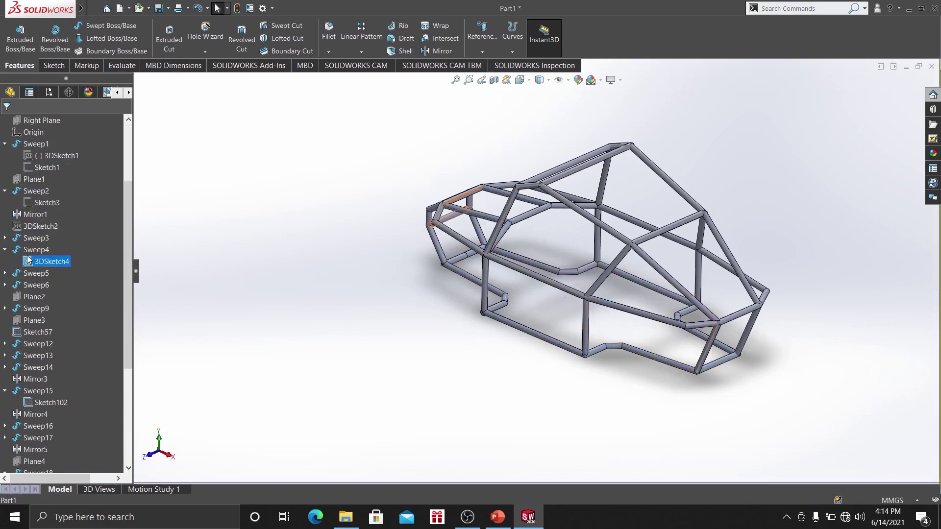
Hide the remaining visible sketches Sketch57, Sketch102, Sketch125, 3DSketch11 and 3DSketch13.
{"action": "scroll", "coordinate": [28, 271], "scroll_direction": "down", "scroll_amount": 3}
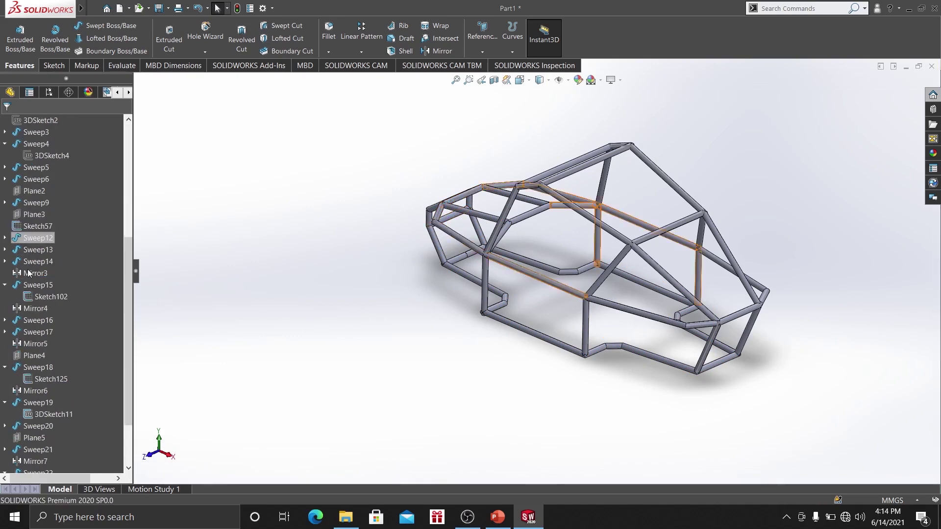
{"action": "left_click", "coordinate": [30, 226]}
{"action": "left_click", "coordinate": [40, 211]}
{"action": "left_click", "coordinate": [34, 295]}
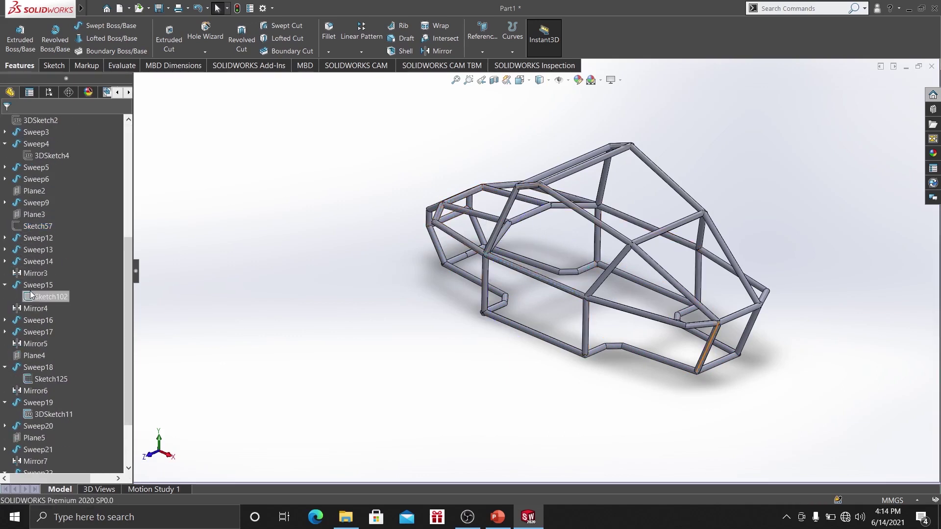
{"action": "scroll", "coordinate": [30, 318], "scroll_direction": "down", "scroll_amount": 2}
{"action": "left_click", "coordinate": [41, 314]}
{"action": "left_click", "coordinate": [50, 299]}
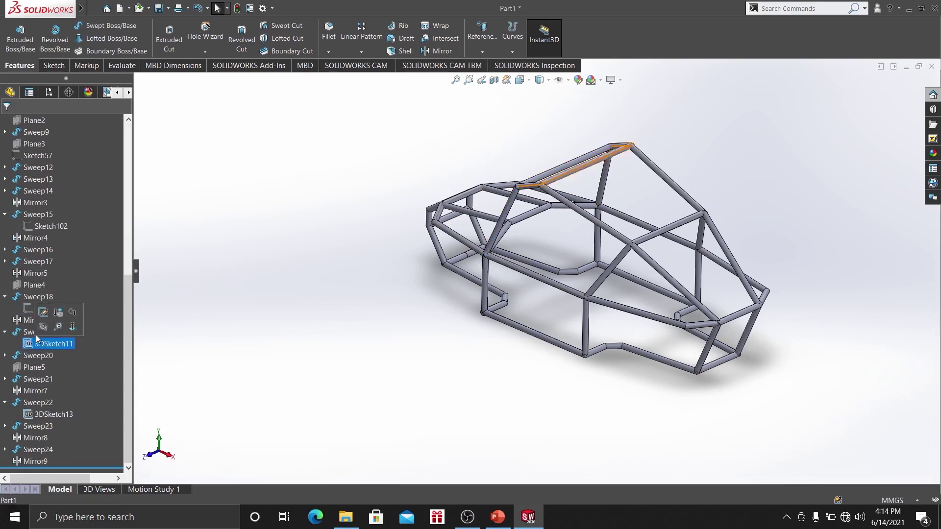
{"action": "left_click", "coordinate": [42, 414]}
{"action": "left_click", "coordinate": [49, 399]}
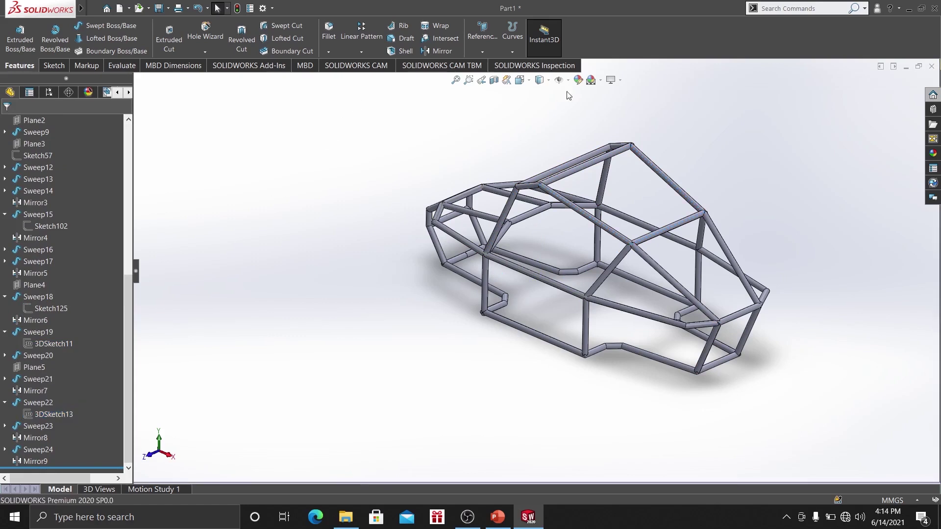
Set the model's display style to shaded without edges.
{"action": "left_click", "coordinate": [548, 83]}
{"action": "left_click", "coordinate": [542, 110]}
Examine the completed tubular frame from several angles, checking the nose, cabin and side members.
{"action": "scroll", "coordinate": [500, 215], "scroll_direction": "up", "scroll_amount": 1}
{"action": "middle_click_drag", "start_coordinate": [500, 216], "coordinate": [527, 226]}
{"action": "scroll", "coordinate": [596, 278], "scroll_direction": "down", "scroll_amount": 3}
{"action": "middle_click_drag", "start_coordinate": [579, 319], "coordinate": [590, 364]}
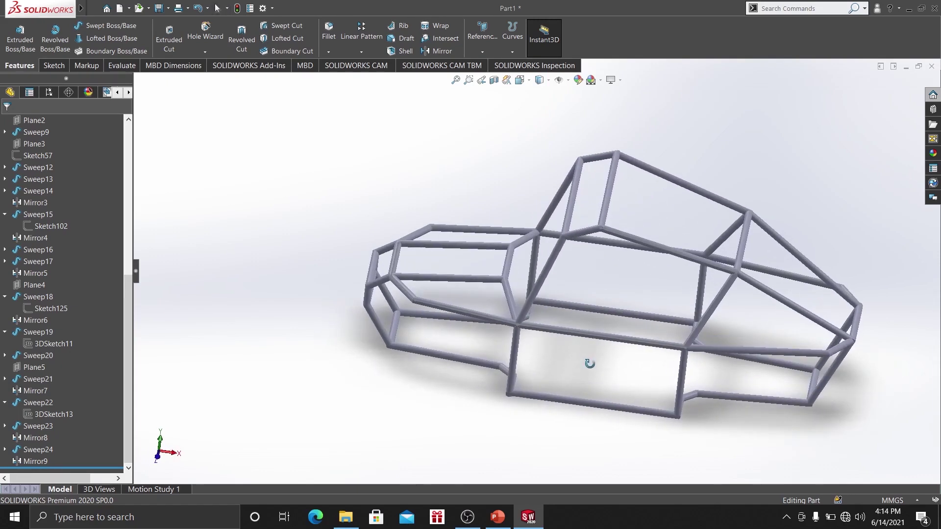
{"action": "right_click", "coordinate": [494, 318]}
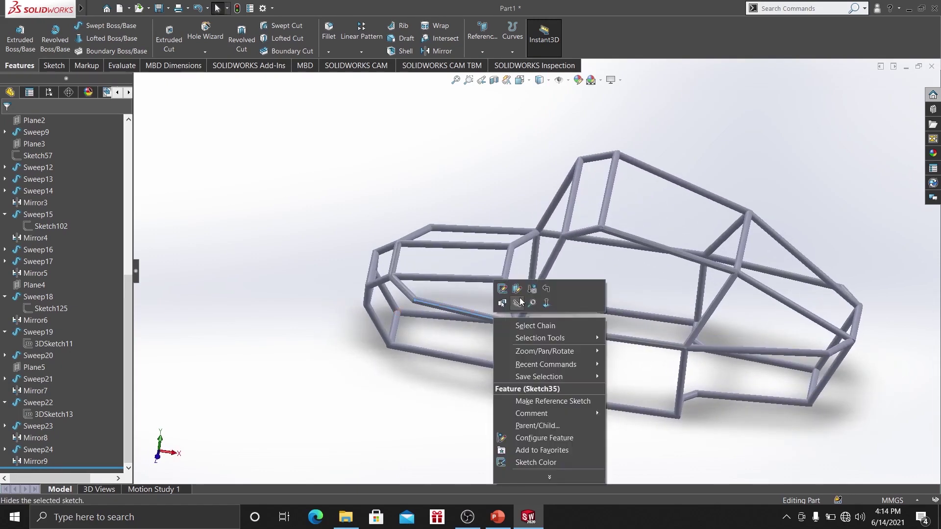
{"action": "key", "text": "Escape"}
{"action": "middle_click_drag", "start_coordinate": [453, 346], "coordinate": [521, 325]}
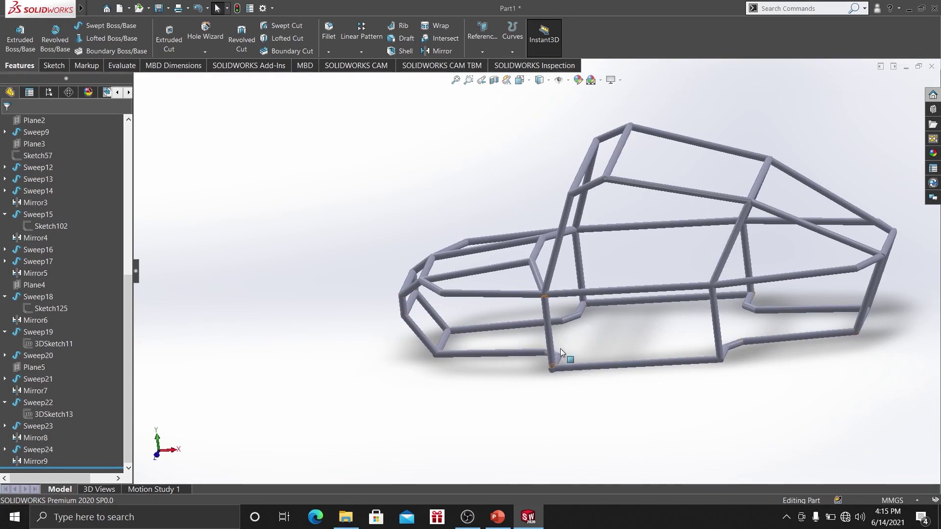
{"action": "middle_click_drag", "start_coordinate": [772, 307], "coordinate": [787, 315]}
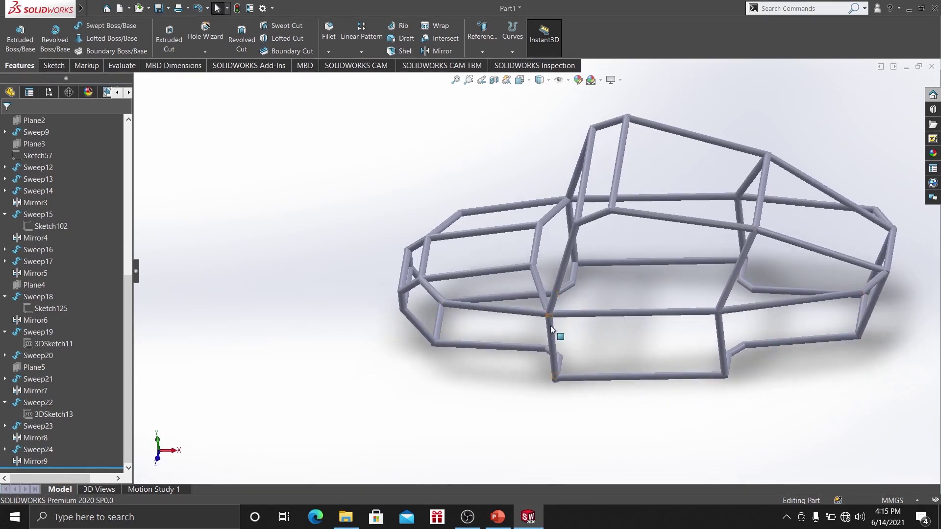
{"action": "scroll", "coordinate": [548, 327], "scroll_direction": "up", "scroll_amount": 2}
{"action": "middle_click_drag", "start_coordinate": [566, 310], "coordinate": [596, 257]}
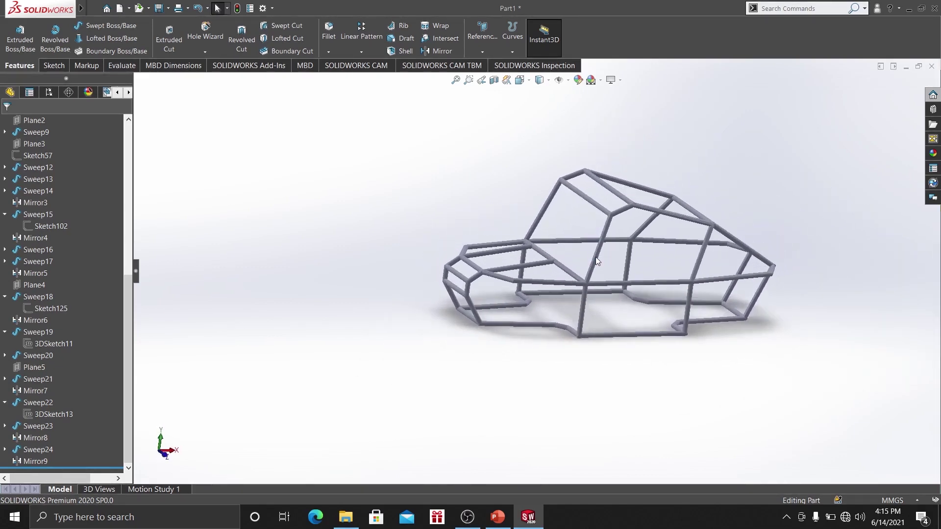